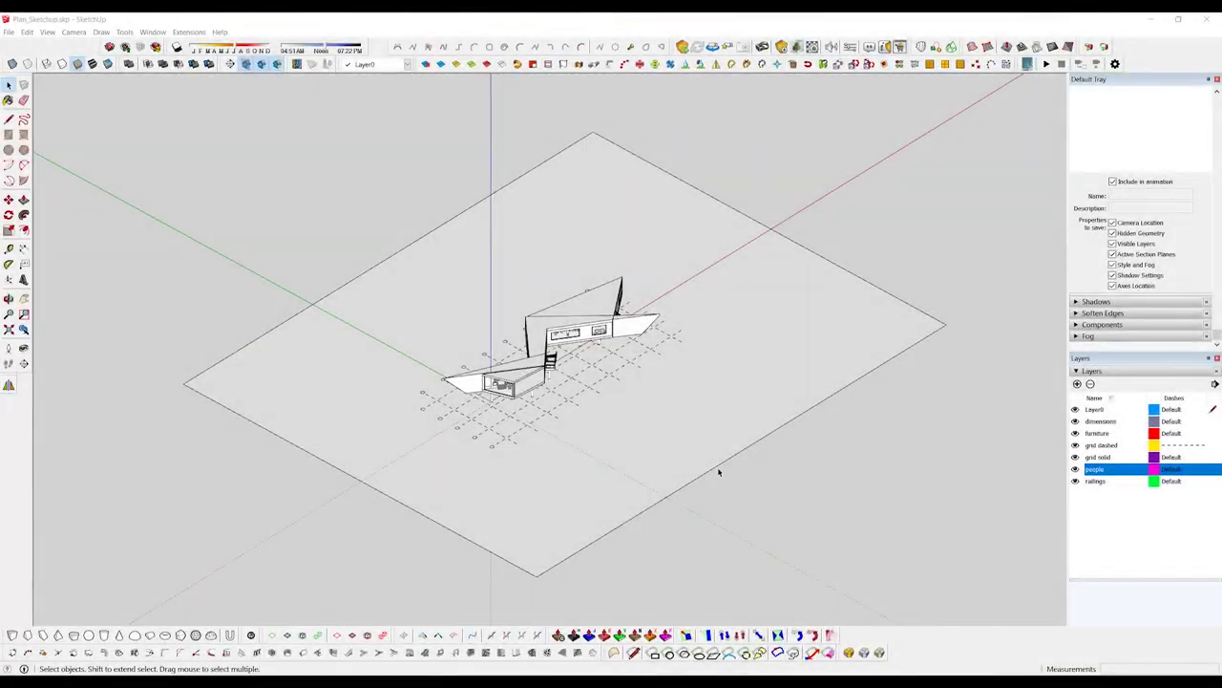
Step: Open the house group for editing and place a horizontal section plane through it
{"action": "mouse_move", "coordinate": [596, 423]}
{"action": "left_mouse_down"}
{"action": "mouse_move", "coordinate": [693, 409]}
{"action": "mouse_move", "coordinate": [497, 399]}
{"action": "left_mouse_up"}
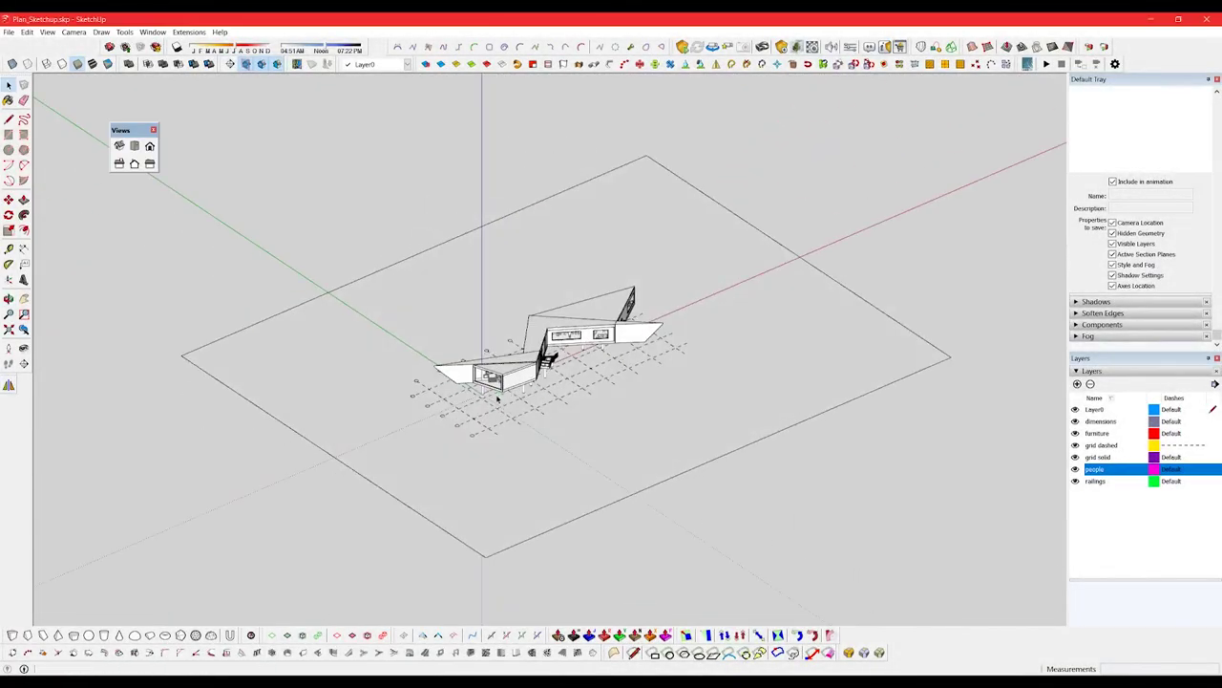
{"action": "scroll", "coordinate": [537, 383], "scroll_direction": "up", "scroll_amount": 6}
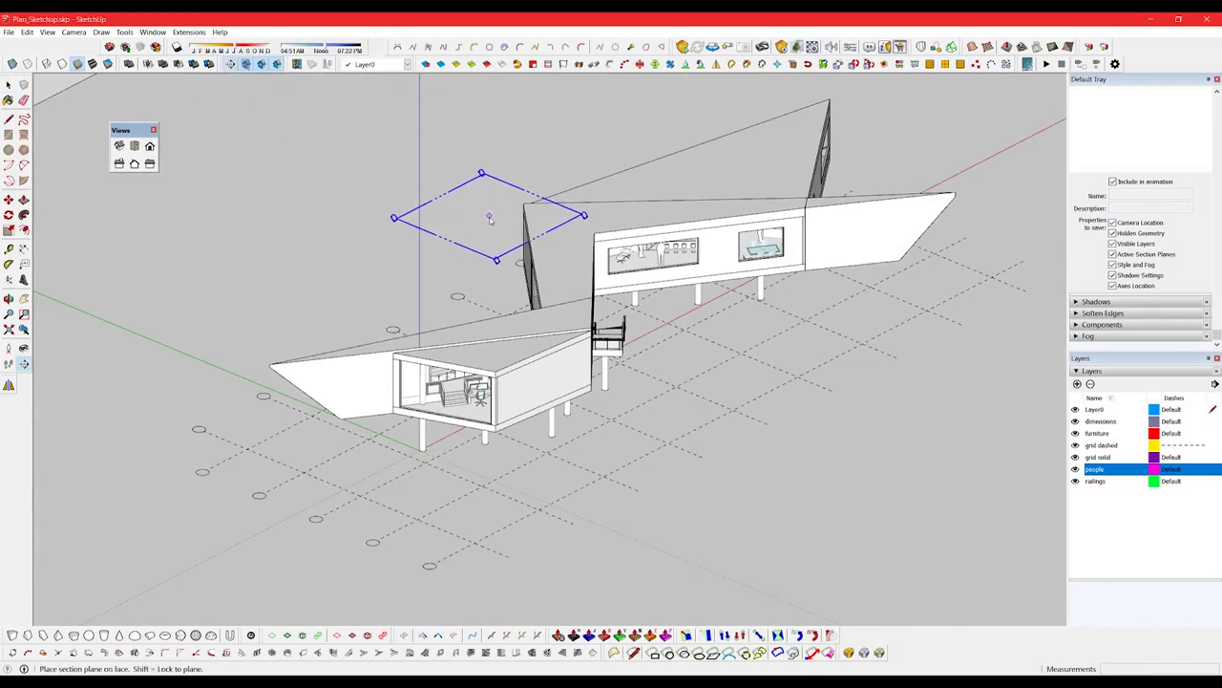
{"action": "left_click", "coordinate": [554, 238]}
{"action": "double_click", "coordinate": [570, 291]}
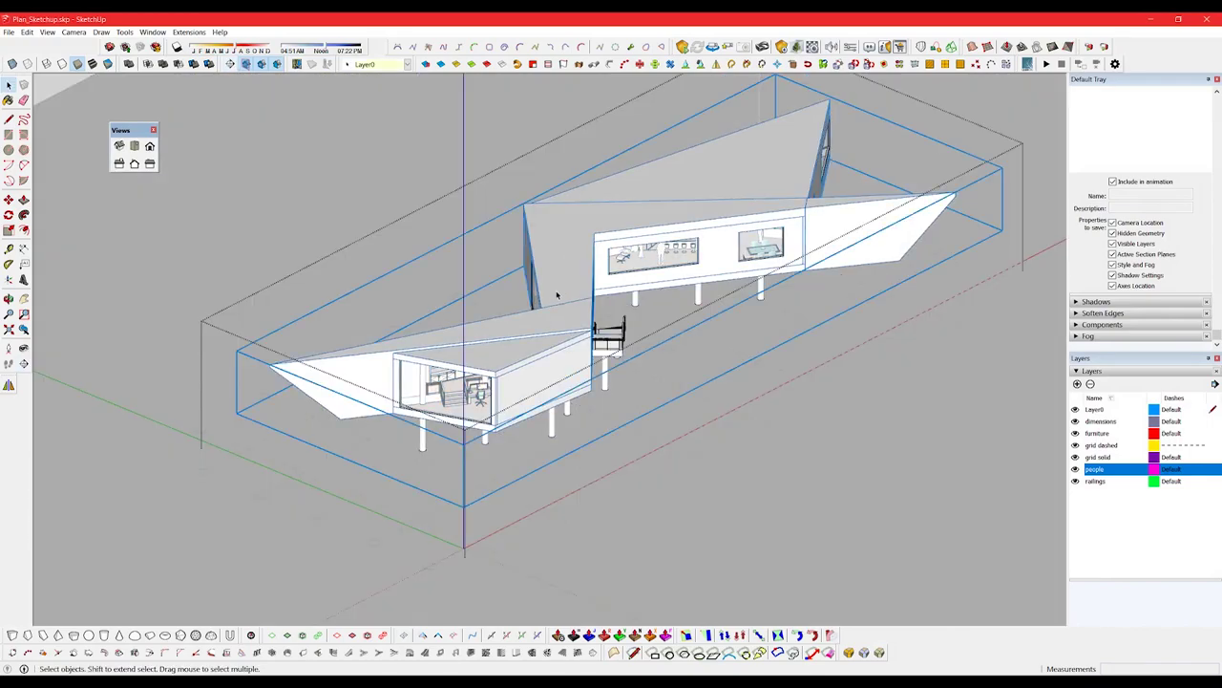
{"action": "left_click", "coordinate": [241, 65]}
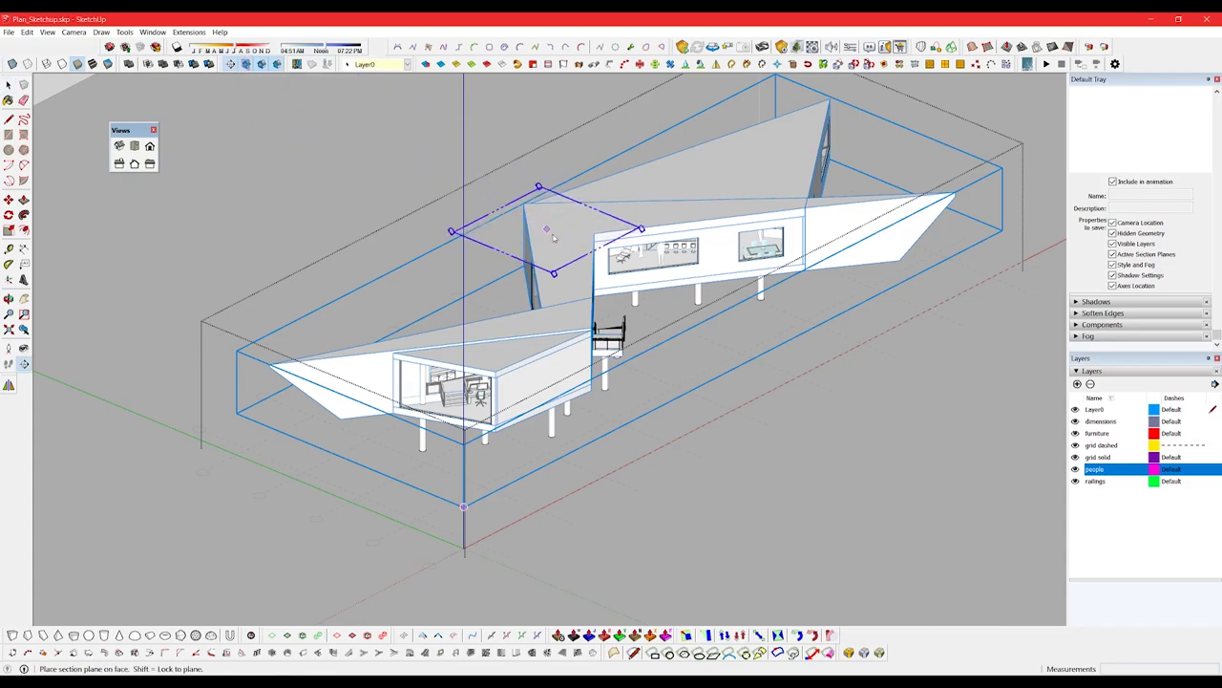
{"action": "left_click", "coordinate": [561, 256]}
Step: Lower the section plane vertically until it cuts the house at window height
{"action": "scroll", "coordinate": [574, 275], "scroll_direction": "up", "scroll_amount": 3}
{"action": "key", "text": "m"}
{"action": "left_click", "coordinate": [573, 273]}
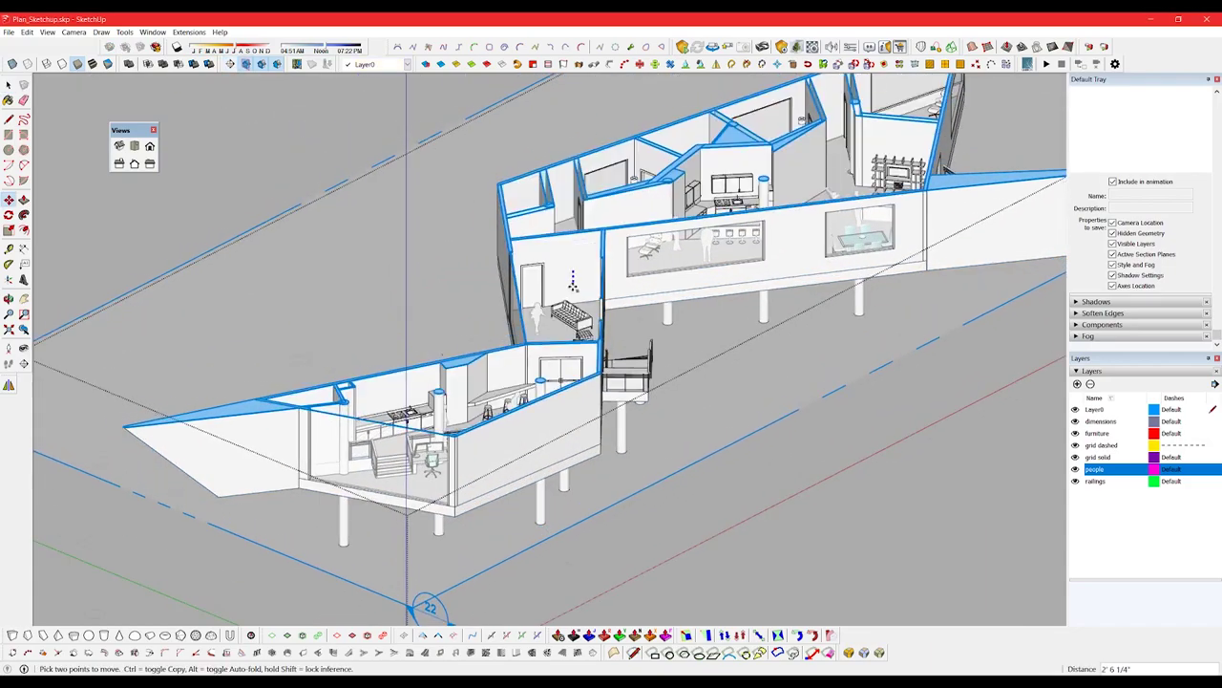
{"action": "scroll", "coordinate": [585, 284], "scroll_direction": "up", "scroll_amount": 8}
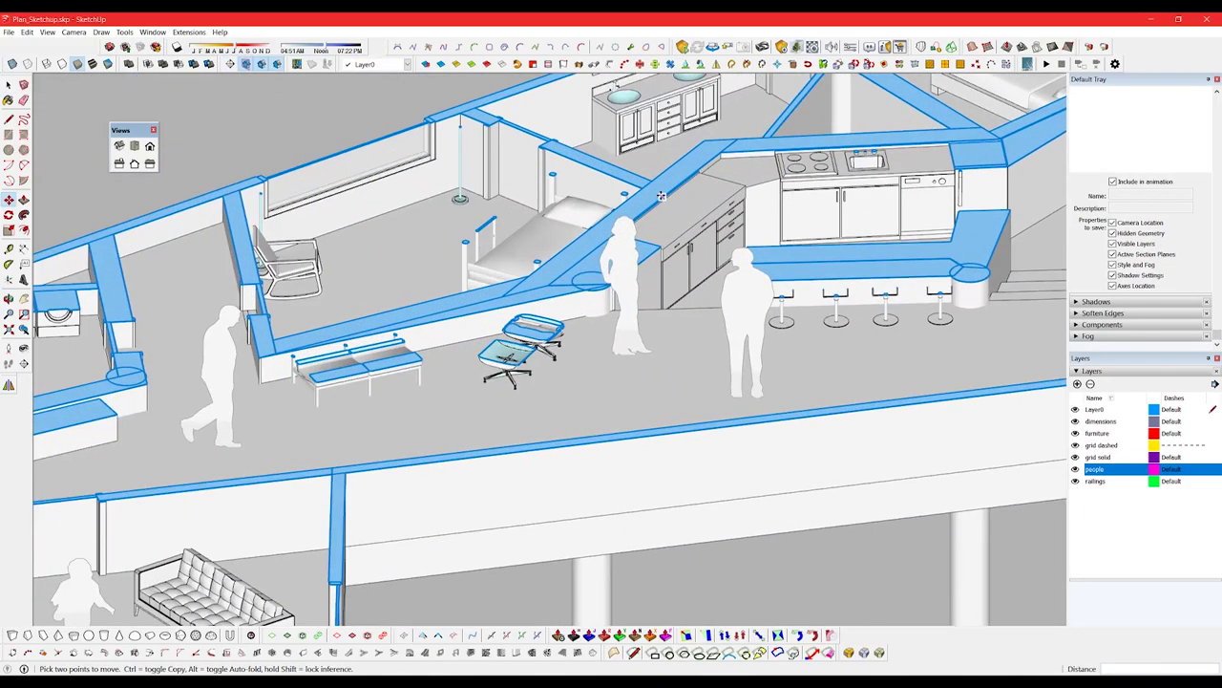
{"action": "left_click", "coordinate": [660, 131]}
{"action": "left_click_drag", "start_coordinate": [999, 82], "coordinate": [401, 246]}
{"action": "scroll", "coordinate": [401, 246], "scroll_direction": "down", "scroll_amount": 3}
{"action": "left_click", "coordinate": [772, 305]}
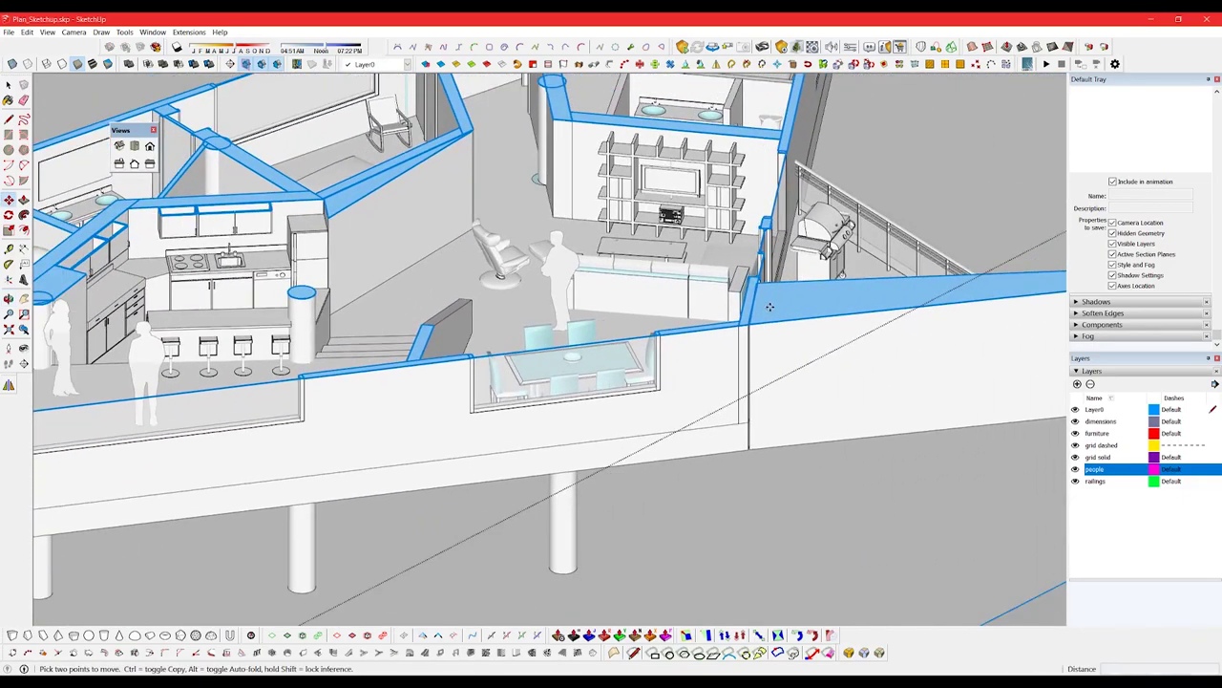
{"action": "left_click", "coordinate": [782, 301]}
Step: Hide the section plane symbols while keeping the cut active, and exit the house group
{"action": "scroll", "coordinate": [785, 301], "scroll_direction": "down", "scroll_amount": 2}
{"action": "left_click_drag", "start_coordinate": [488, 304], "coordinate": [726, 260]}
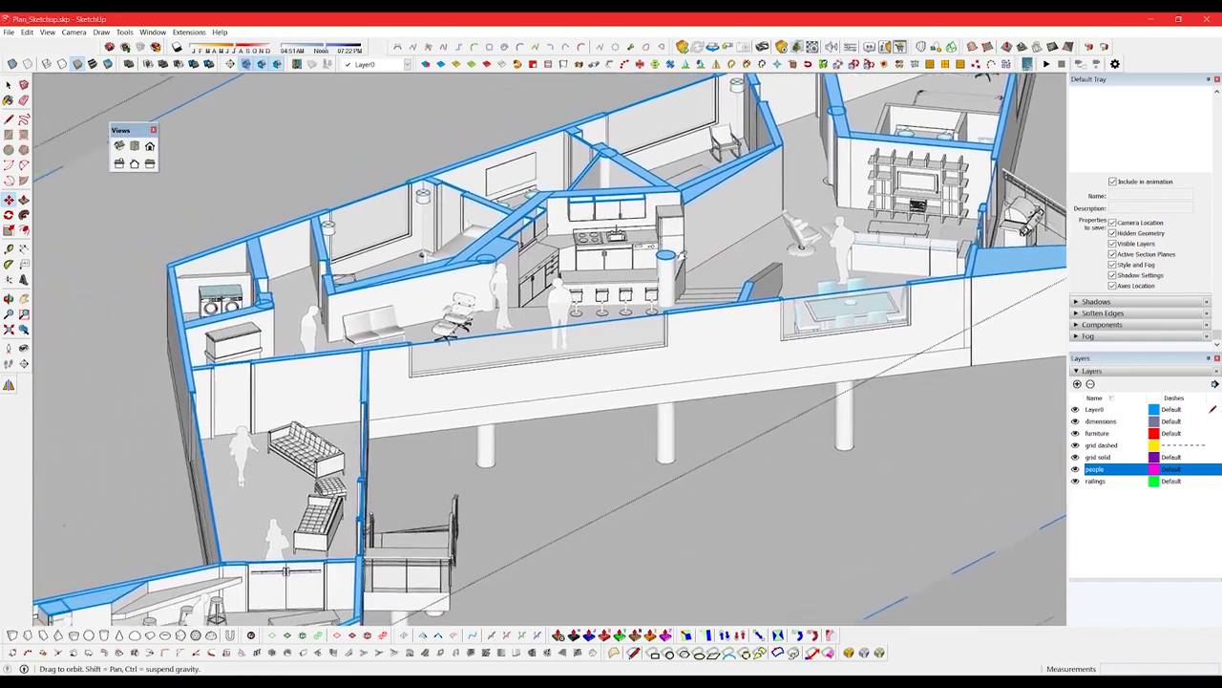
{"action": "scroll", "coordinate": [726, 260], "scroll_direction": "down", "scroll_amount": 2}
{"action": "left_click_drag", "start_coordinate": [524, 317], "coordinate": [704, 219]}
{"action": "key", "text": "space"}
{"action": "scroll", "coordinate": [515, 302], "scroll_direction": "down", "scroll_amount": 4}
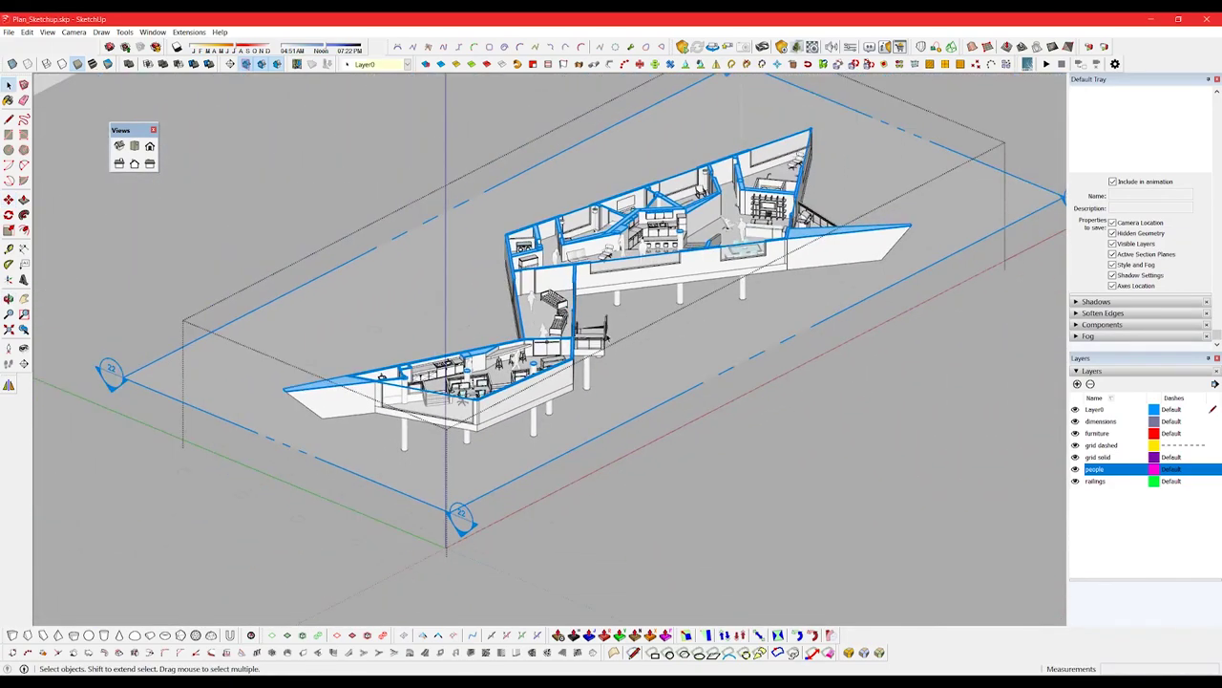
{"action": "left_click", "coordinate": [483, 300]}
{"action": "left_click", "coordinate": [245, 64]}
{"action": "left_click_drag", "start_coordinate": [540, 282], "coordinate": [541, 308]}
{"action": "key", "text": "Escape"}
{"action": "scroll", "coordinate": [540, 307], "scroll_direction": "down", "scroll_amount": 3}
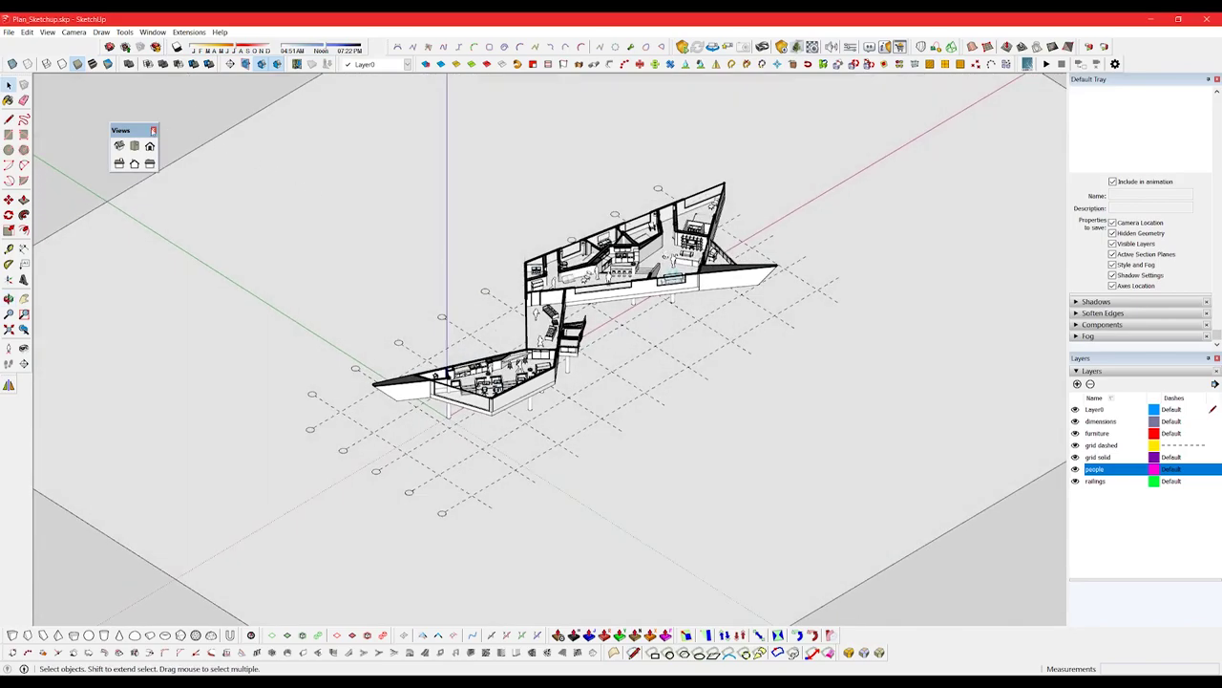
Step: Show the whole cut model in top view and dock the floating Views toolbar
{"action": "left_click", "coordinate": [135, 146]}
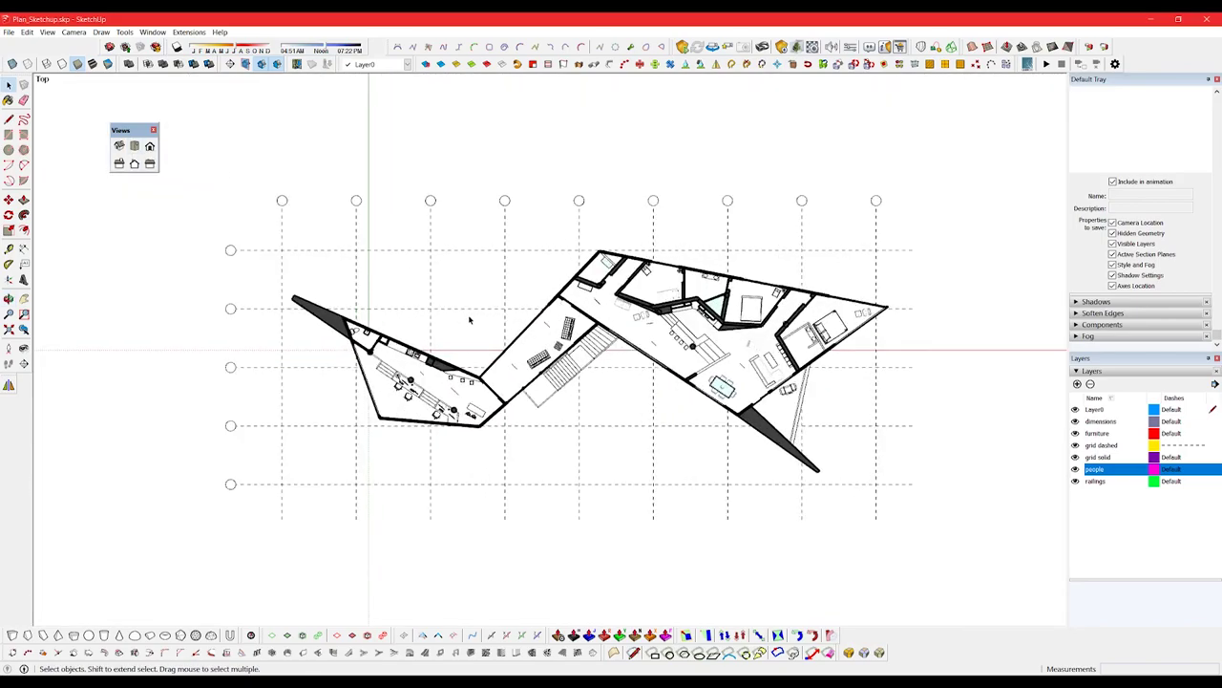
{"action": "scroll", "coordinate": [484, 315], "scroll_direction": "up", "scroll_amount": 3}
{"action": "left_click_drag", "start_coordinate": [129, 130], "coordinate": [15, 43]}
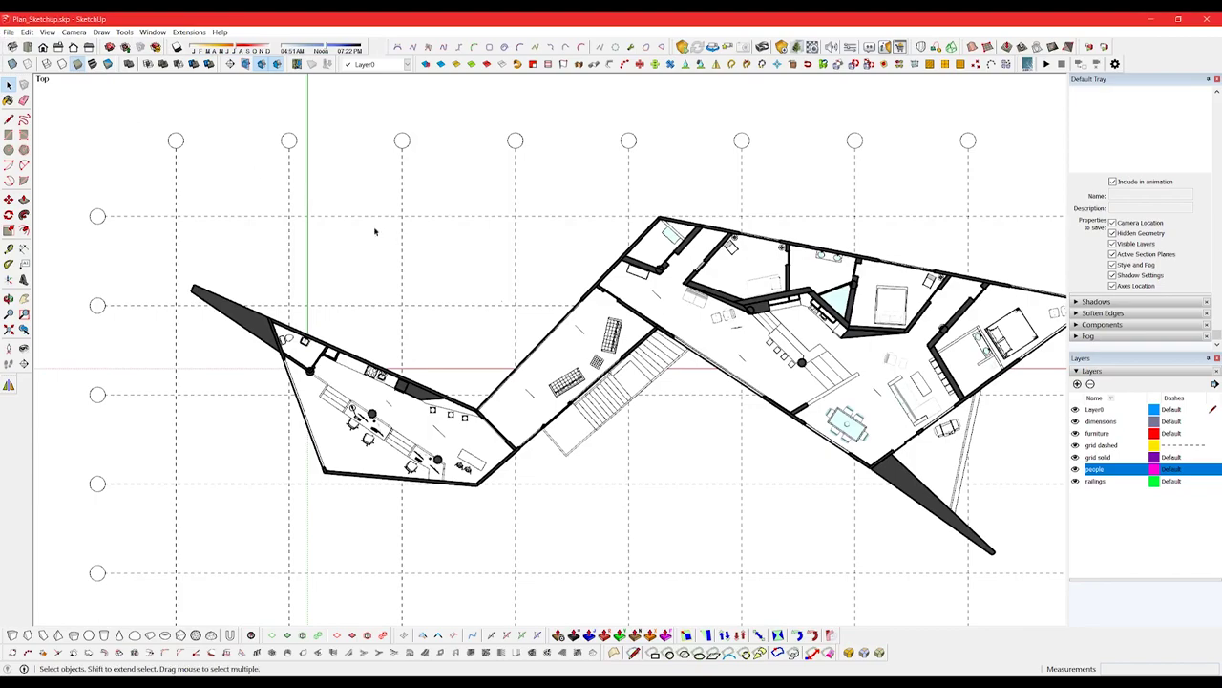
{"action": "mouse_move", "coordinate": [375, 231]}
{"action": "left_mouse_down"}
{"action": "mouse_move", "coordinate": [329, 189]}
{"action": "mouse_move", "coordinate": [357, 219]}
{"action": "mouse_move", "coordinate": [379, 219]}
{"action": "mouse_move", "coordinate": [364, 209]}
{"action": "left_mouse_up"}
{"action": "scroll", "coordinate": [328, 189], "scroll_direction": "down", "scroll_amount": 1}
{"action": "scroll", "coordinate": [366, 221], "scroll_direction": "up", "scroll_amount": 1}
{"action": "scroll", "coordinate": [379, 218], "scroll_direction": "down", "scroll_amount": 1}
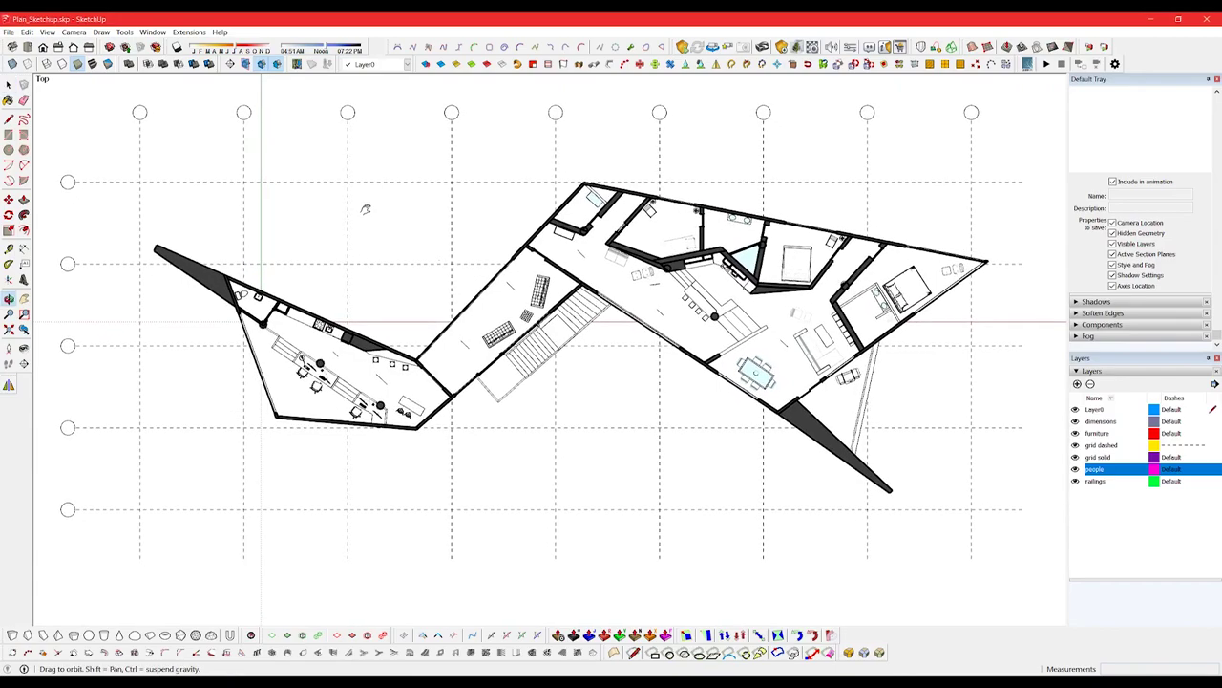
{"action": "scroll", "coordinate": [365, 208], "scroll_direction": "down", "scroll_amount": 2}
{"action": "key", "text": "space"}
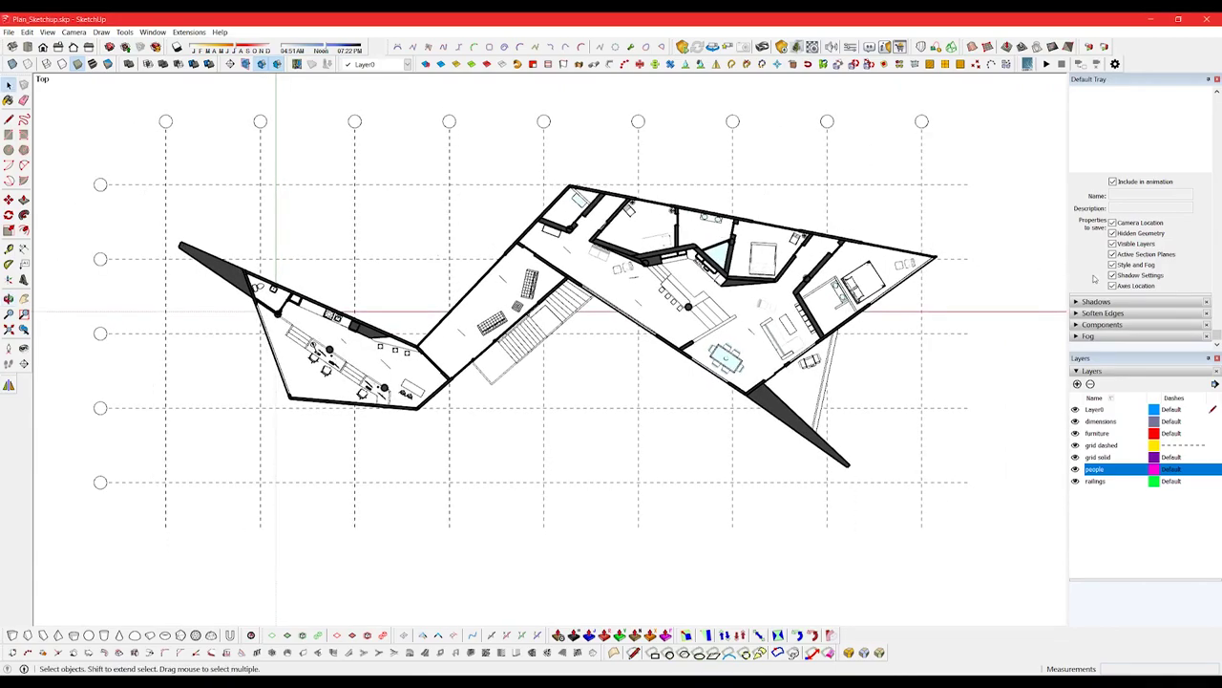
Step: Add a scene of the framed plan with Camera Location as the only saved property
{"action": "left_click", "coordinate": [1112, 233]}
{"action": "left_click", "coordinate": [1112, 243]}
{"action": "left_click", "coordinate": [1112, 254]}
{"action": "left_click", "coordinate": [1113, 265]}
{"action": "left_click", "coordinate": [1113, 275]}
{"action": "left_click", "coordinate": [1113, 285]}
{"action": "scroll", "coordinate": [1121, 245], "scroll_direction": "up", "scroll_amount": 3}
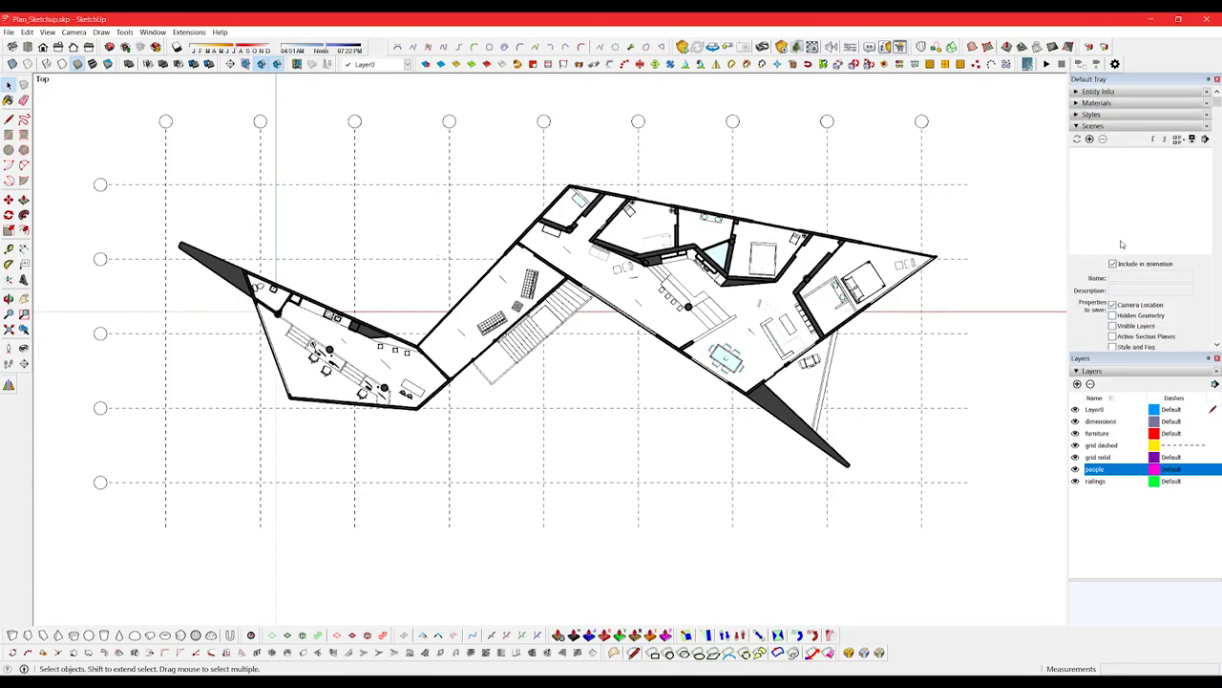
{"action": "left_click", "coordinate": [1089, 138]}
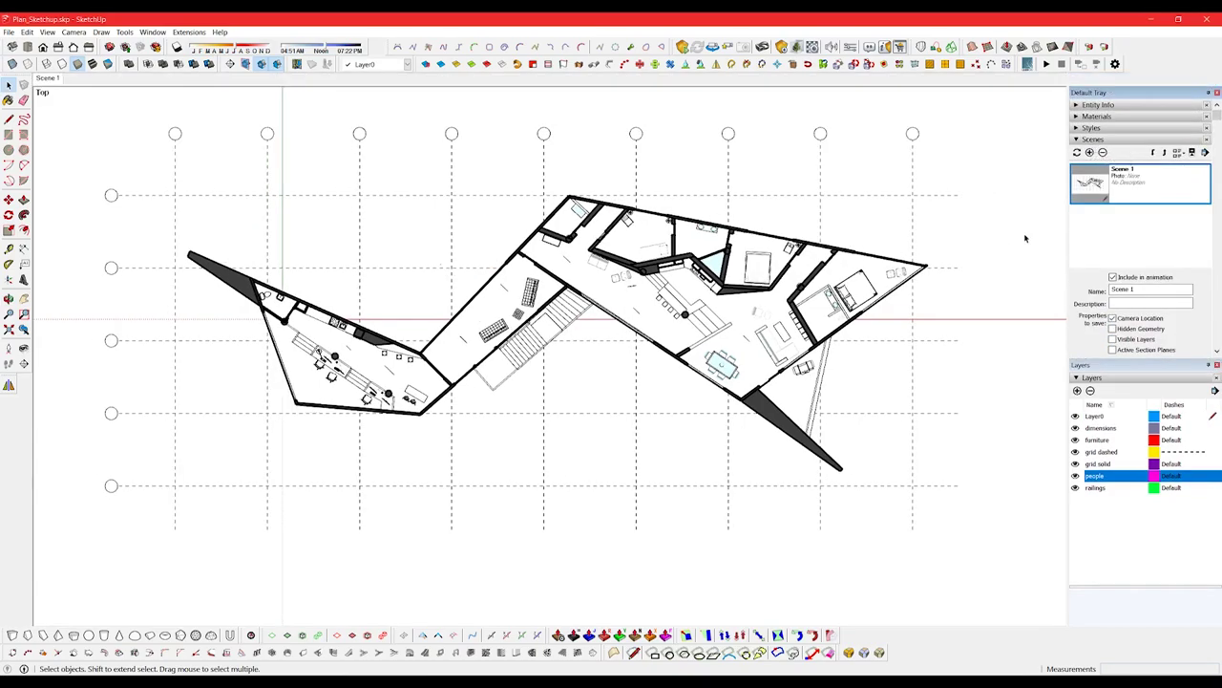
{"action": "left_click_drag", "start_coordinate": [837, 269], "coordinate": [1093, 96]}
{"action": "double_click", "coordinate": [1132, 172]}
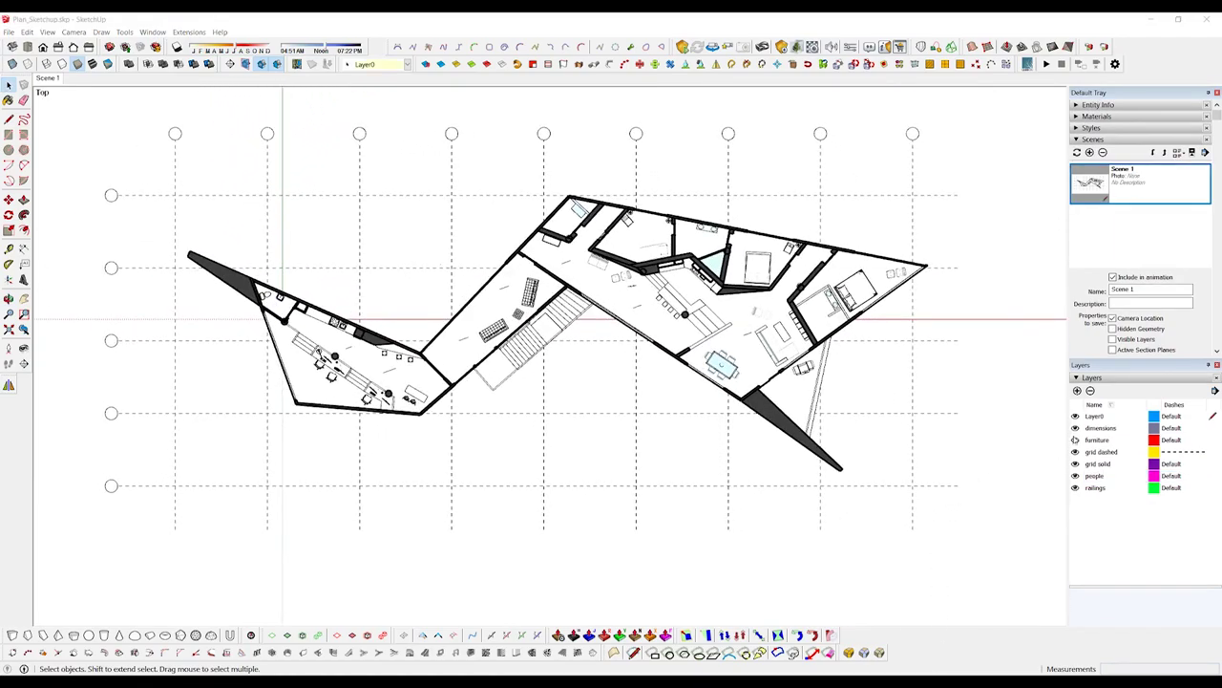
Step: Hide the dimensions and people layers and apply the white-background hidden line style from the Default Styles collection
{"action": "left_click", "coordinate": [1077, 430]}
{"action": "left_click", "coordinate": [1075, 475]}
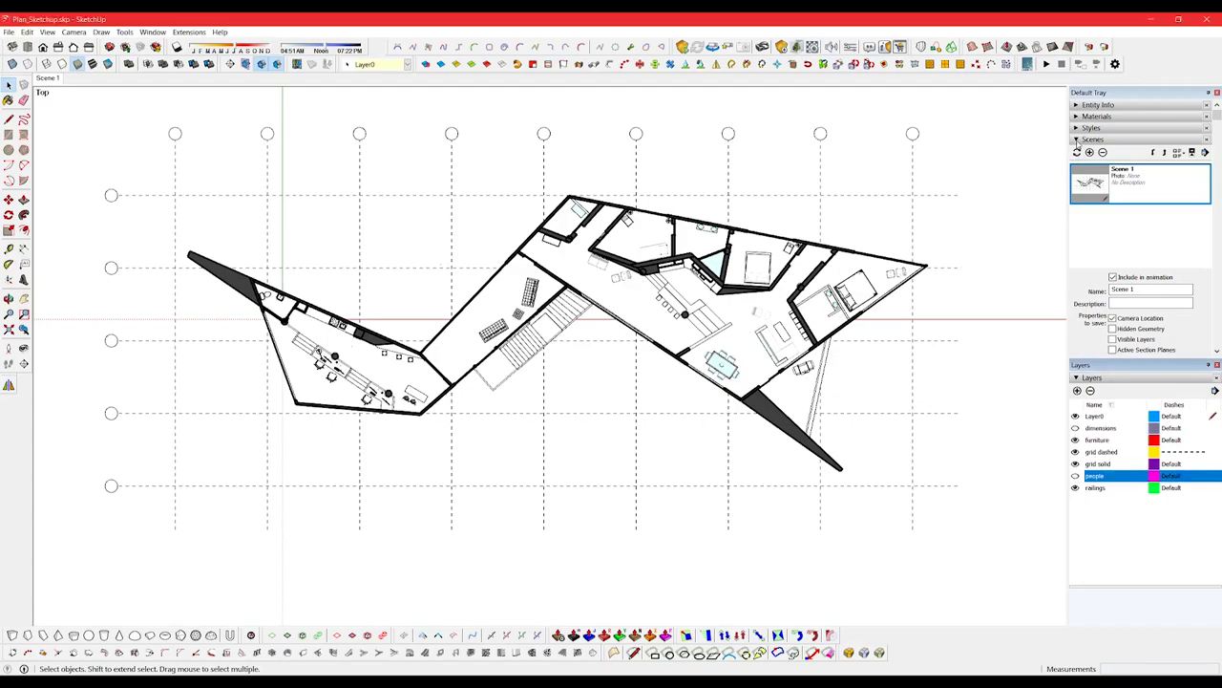
{"action": "left_click", "coordinate": [1081, 139]}
{"action": "left_click", "coordinate": [1081, 128]}
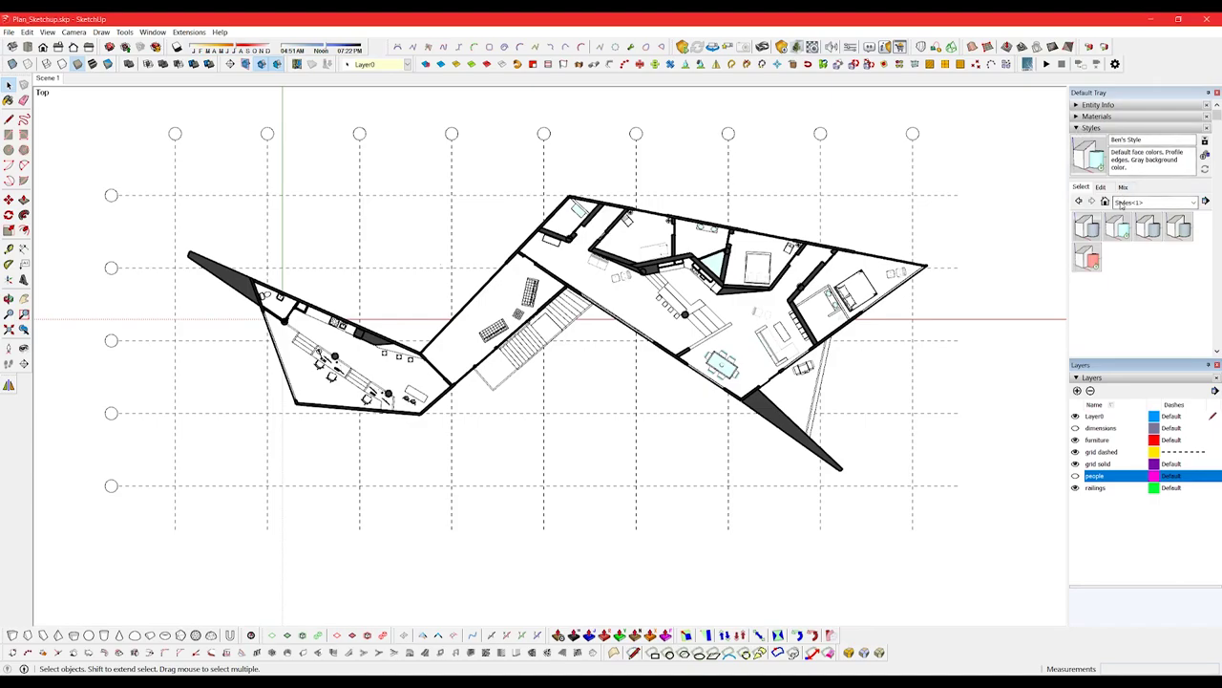
{"action": "left_click", "coordinate": [1156, 201]}
{"action": "left_click", "coordinate": [1160, 250]}
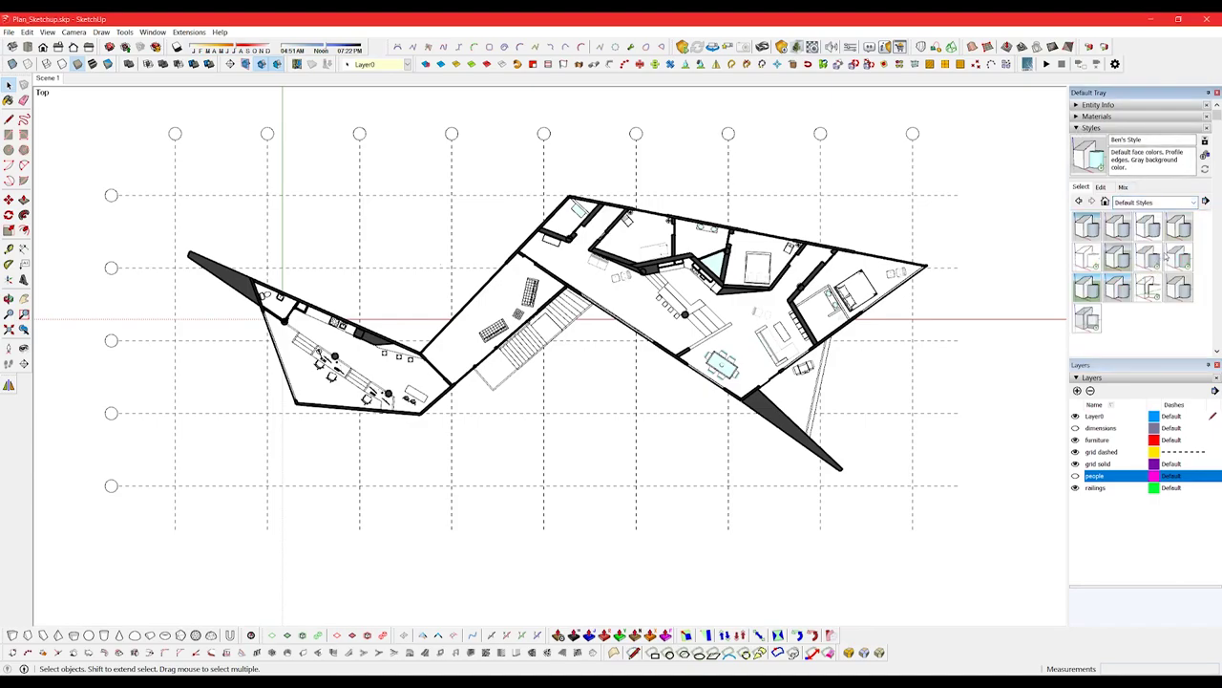
{"action": "left_click", "coordinate": [1087, 256]}
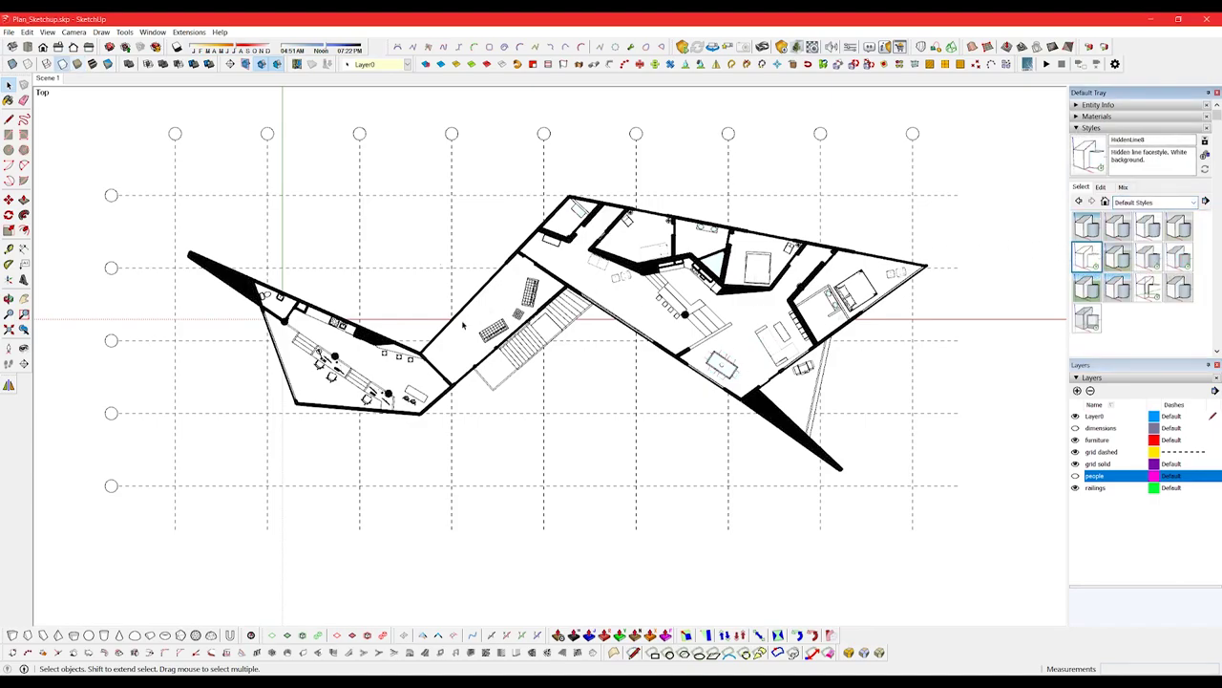
Step: Turn on profiles in the model's edge style
{"action": "left_click", "coordinate": [47, 32]}
{"action": "mouse_move", "coordinate": [70, 169]}
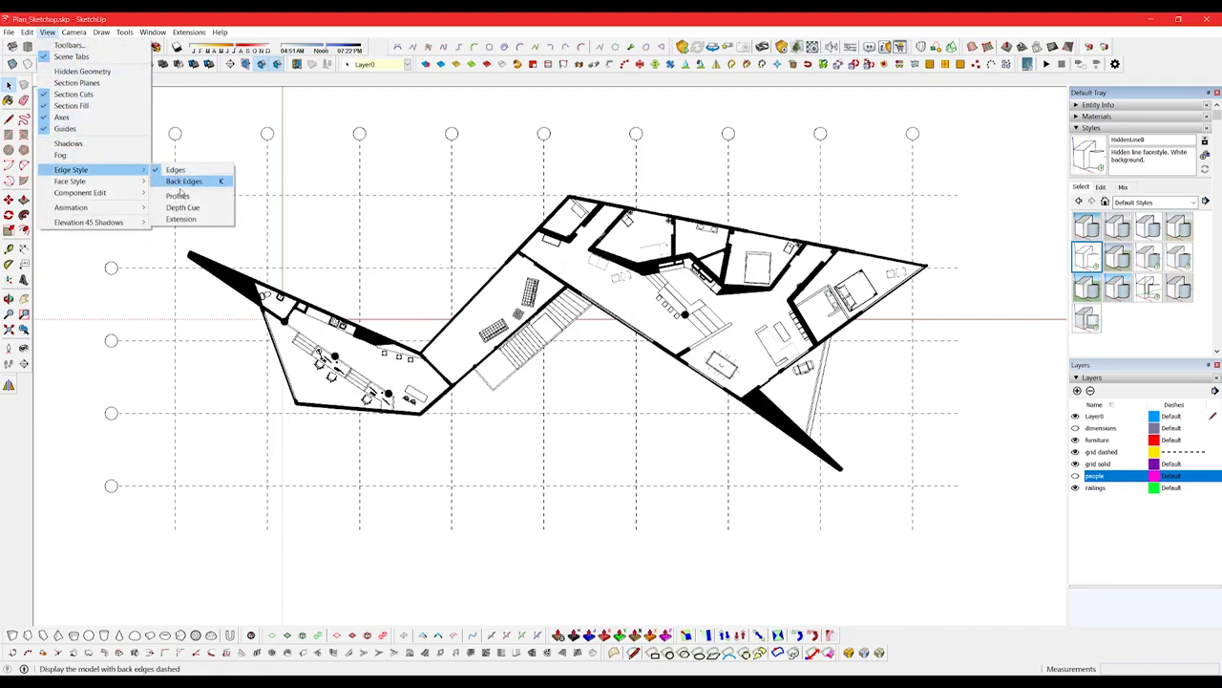
{"action": "left_click", "coordinate": [181, 183]}
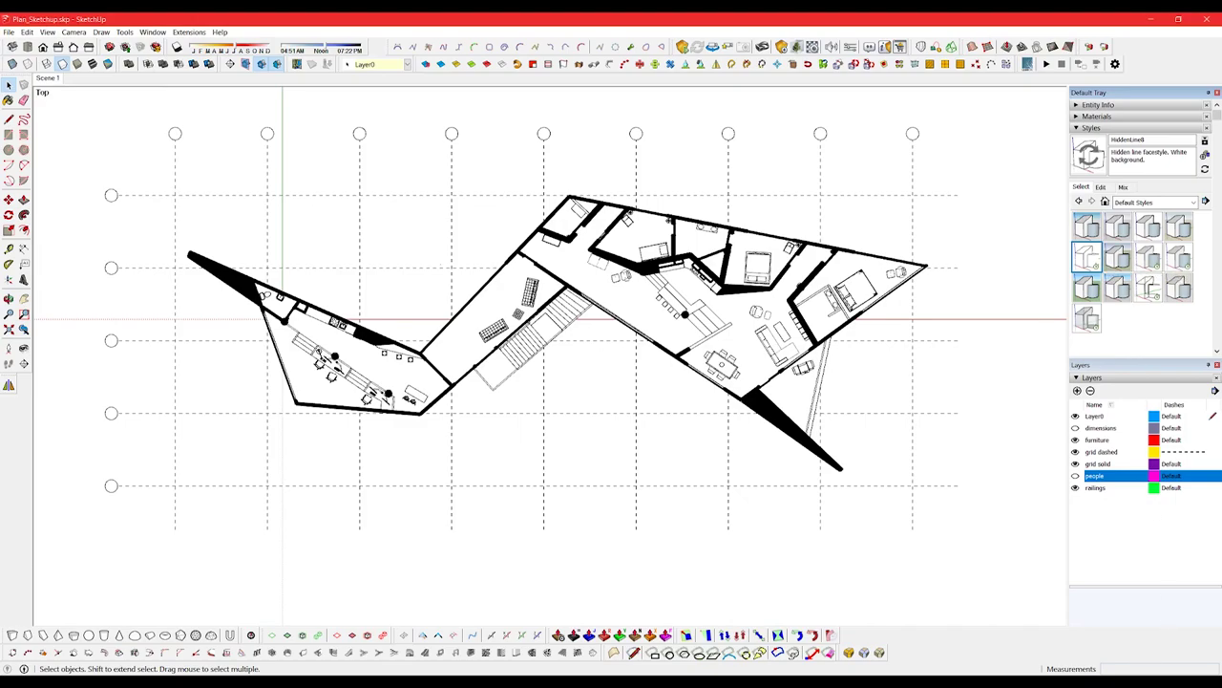
{"action": "key", "text": "alt+Tab"}
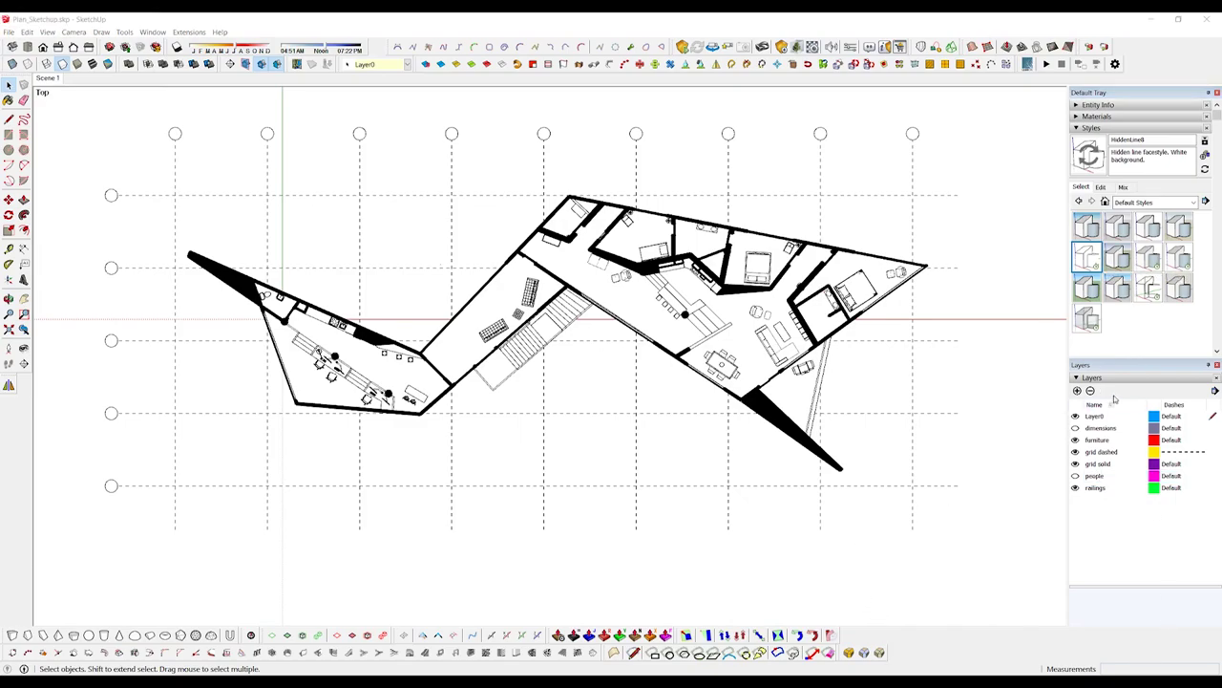
Step: Enable Color by Layer and set the style's edge color to By material
{"action": "left_click", "coordinate": [1213, 391]}
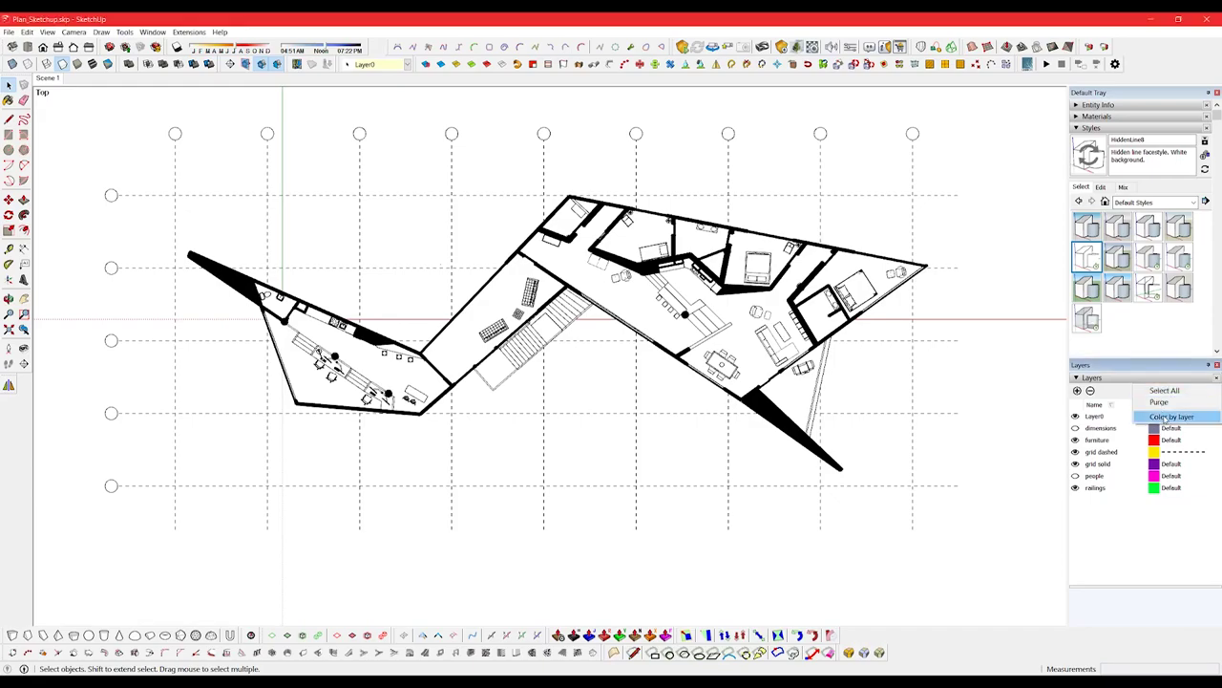
{"action": "left_click", "coordinate": [1164, 417]}
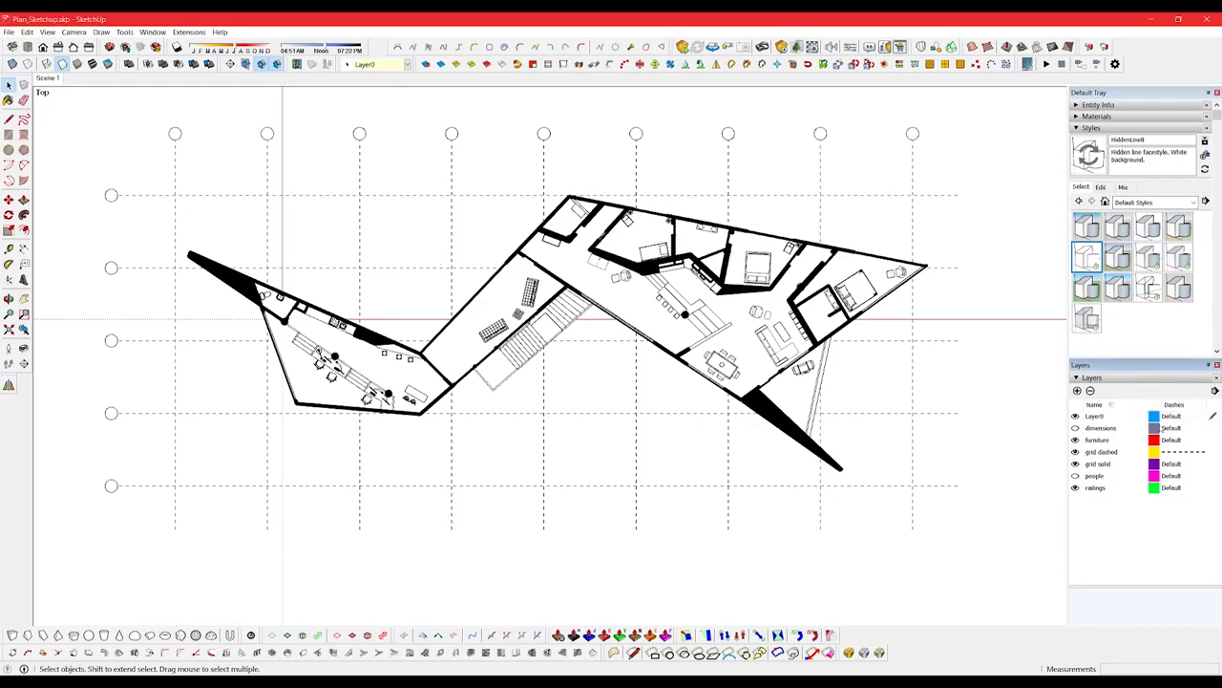
{"action": "left_click", "coordinate": [1101, 187]}
{"action": "left_click", "coordinate": [1080, 203]}
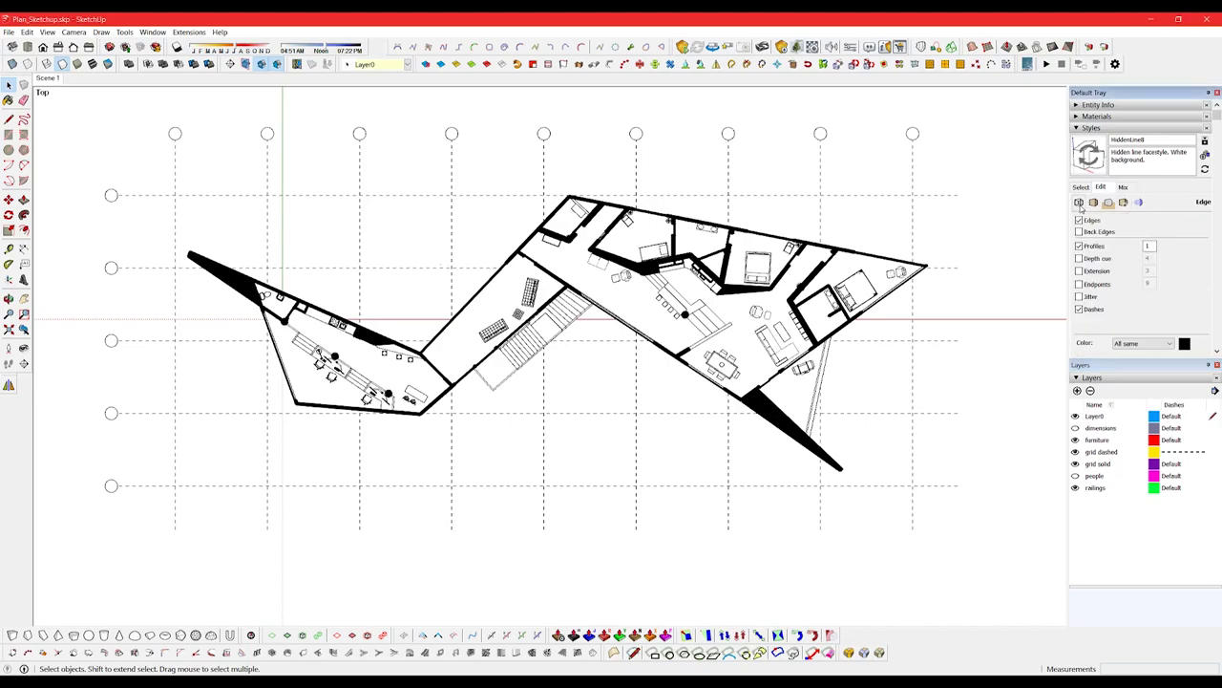
{"action": "left_click", "coordinate": [1160, 343]}
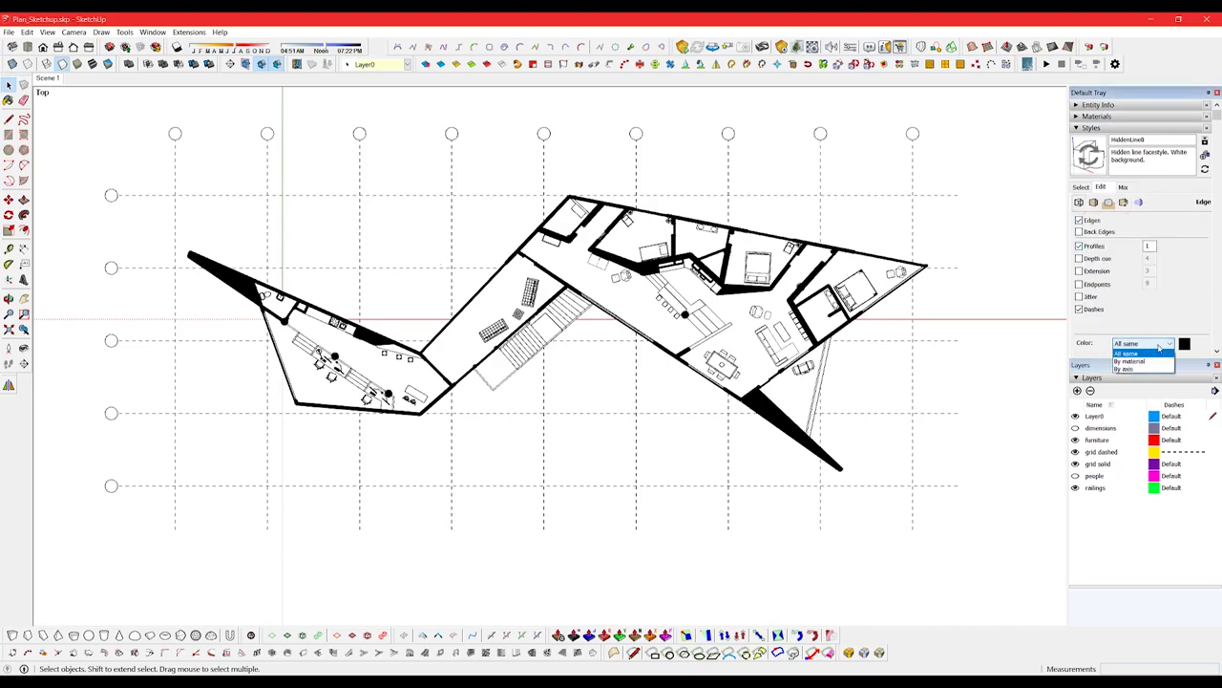
{"action": "left_click", "coordinate": [1136, 361]}
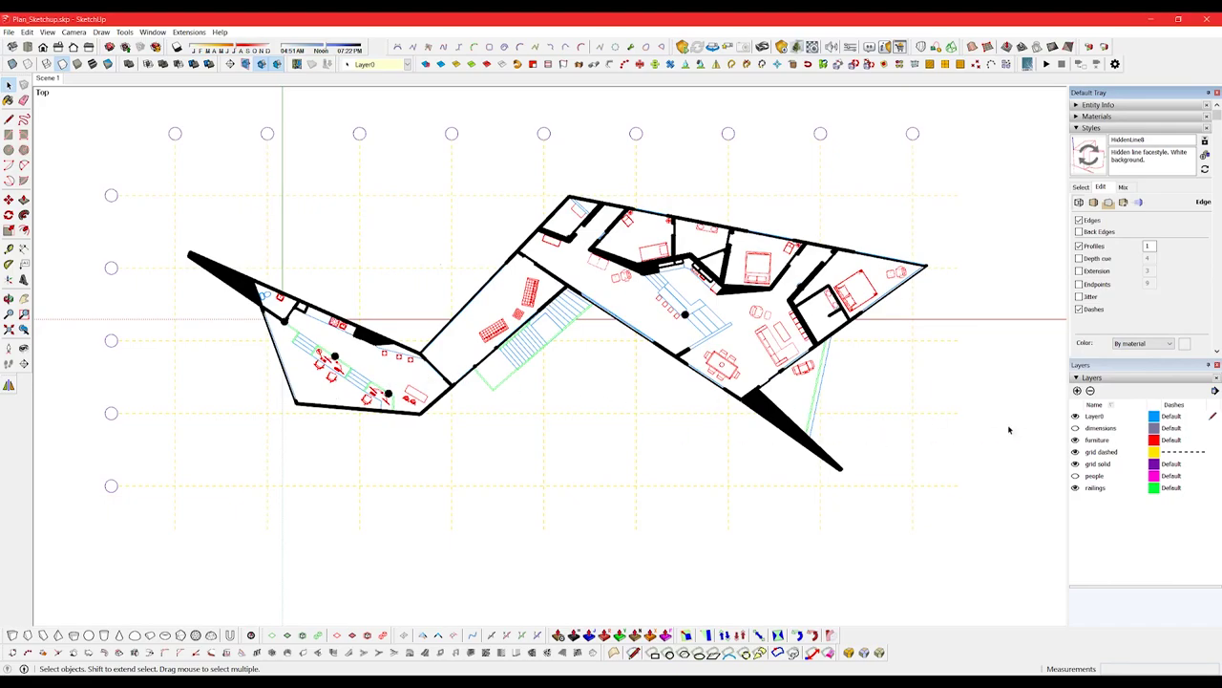
Step: Change the color of all the layers to black
{"action": "left_click", "coordinate": [1154, 416]}
{"action": "mouse_move", "coordinate": [535, 333]}
{"action": "left_mouse_down"}
{"action": "mouse_move", "coordinate": [534, 302]}
{"action": "mouse_move", "coordinate": [547, 313]}
{"action": "left_mouse_up"}
{"action": "left_click", "coordinate": [516, 462]}
{"action": "left_click", "coordinate": [1153, 428]}
{"action": "left_click", "coordinate": [515, 462]}
{"action": "left_click", "coordinate": [1153, 439]}
{"action": "left_click", "coordinate": [515, 463]}
{"action": "left_click", "coordinate": [1154, 452]}
{"action": "left_click", "coordinate": [515, 462]}
{"action": "left_click", "coordinate": [516, 462]}
{"action": "left_click", "coordinate": [1154, 476]}
{"action": "left_click", "coordinate": [516, 462]}
{"action": "left_click", "coordinate": [1153, 487]}
{"action": "left_click", "coordinate": [516, 462]}
Step: Set the furniture layer's color to light gray and the railings layer's color to dark gray
{"action": "left_click", "coordinate": [1153, 440]}
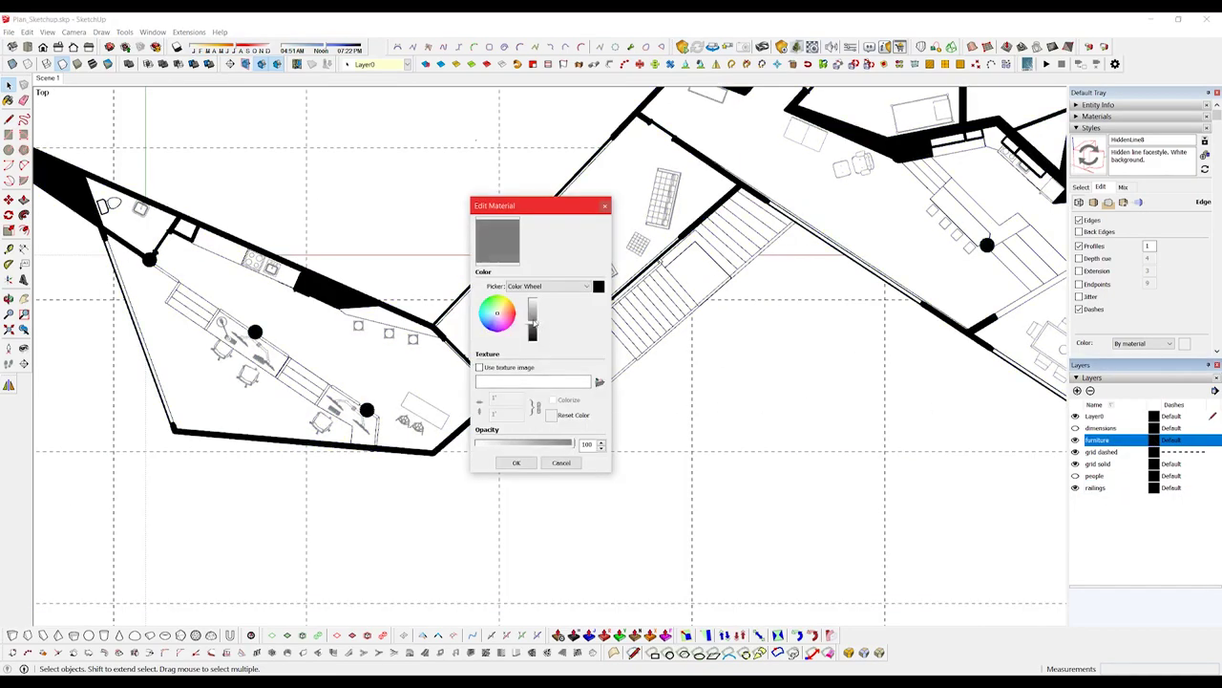
{"action": "left_click", "coordinate": [515, 462]}
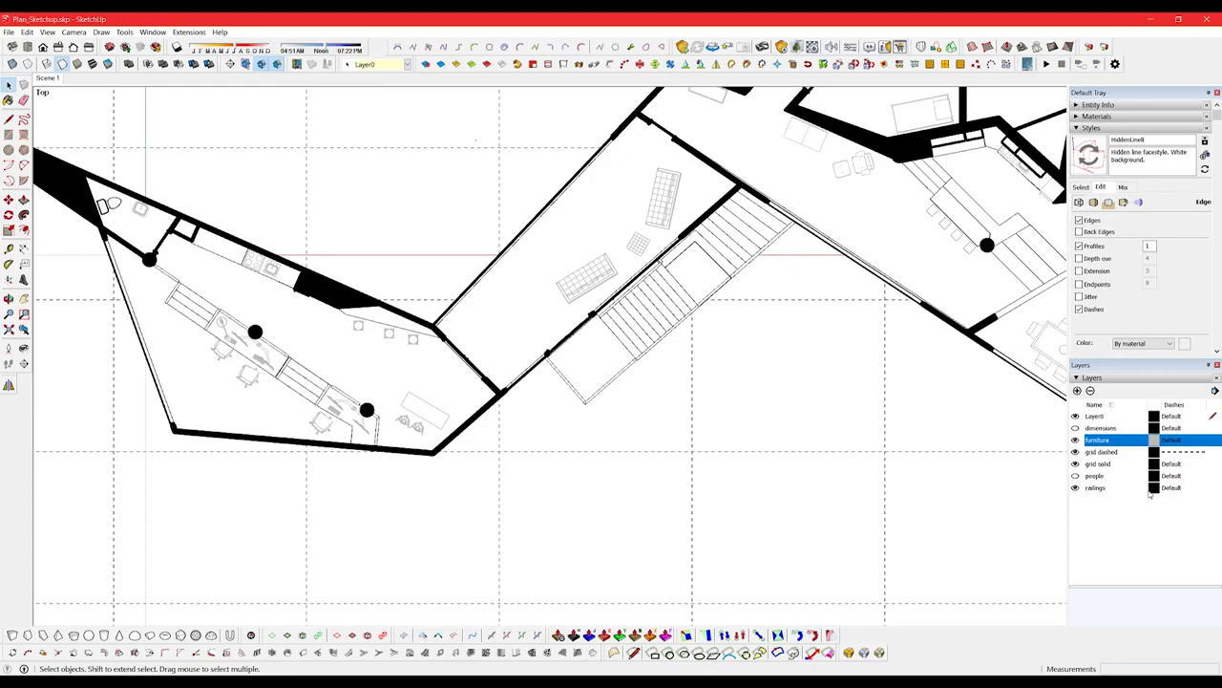
{"action": "left_click", "coordinate": [1154, 487]}
{"action": "left_click_drag", "start_coordinate": [532, 337], "coordinate": [556, 329]}
{"action": "left_click", "coordinate": [516, 462]}
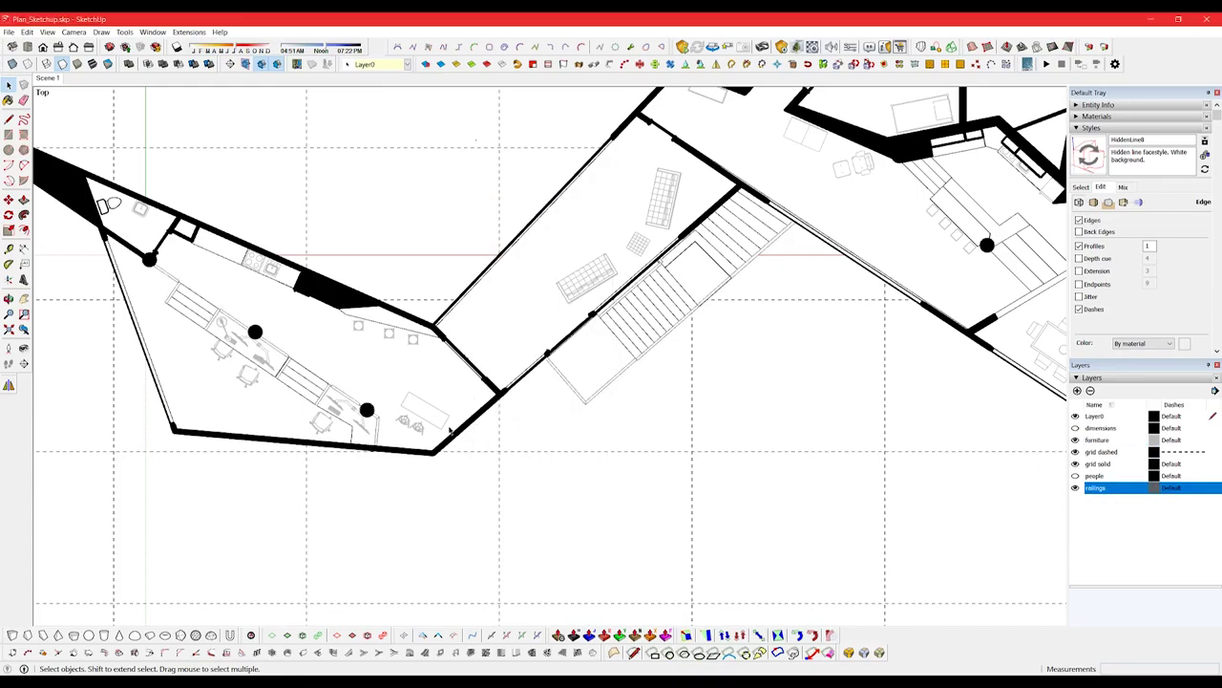
Step: Restore the saved camera view of Scene 1
{"action": "scroll", "coordinate": [450, 432], "scroll_direction": "down", "scroll_amount": 2}
{"action": "scroll", "coordinate": [1113, 286], "scroll_direction": "down", "scroll_amount": 1}
{"action": "scroll", "coordinate": [1114, 284], "scroll_direction": "up", "scroll_amount": 1}
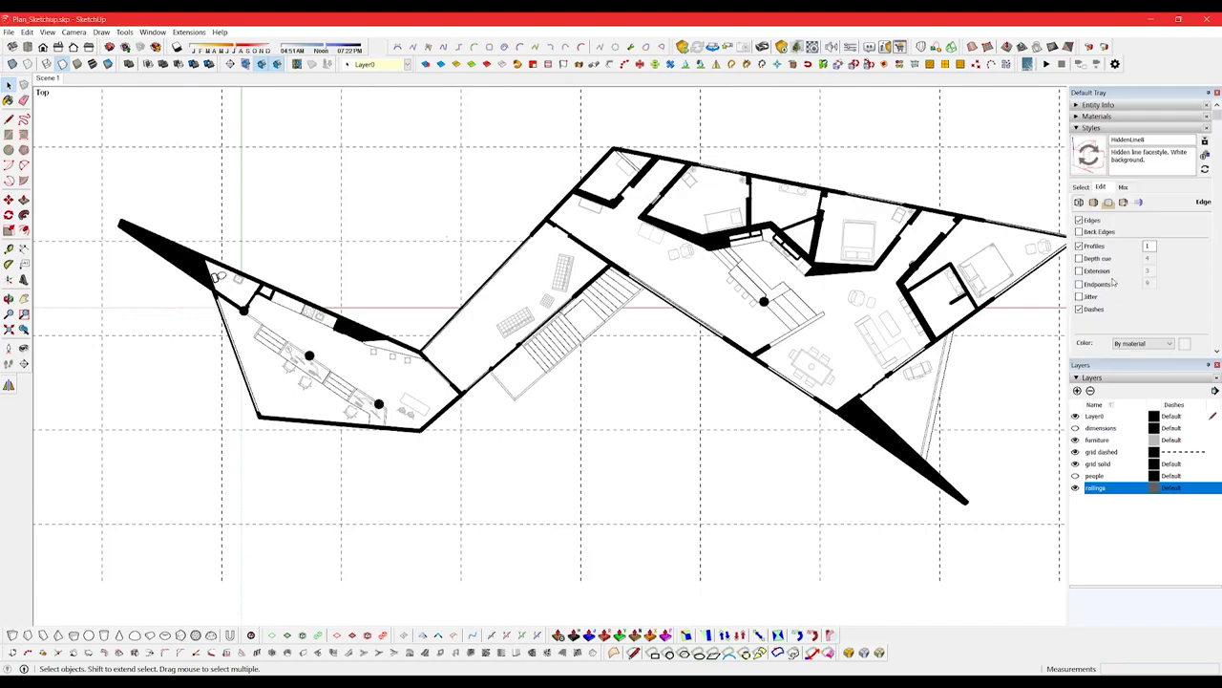
{"action": "left_click", "coordinate": [1080, 128]}
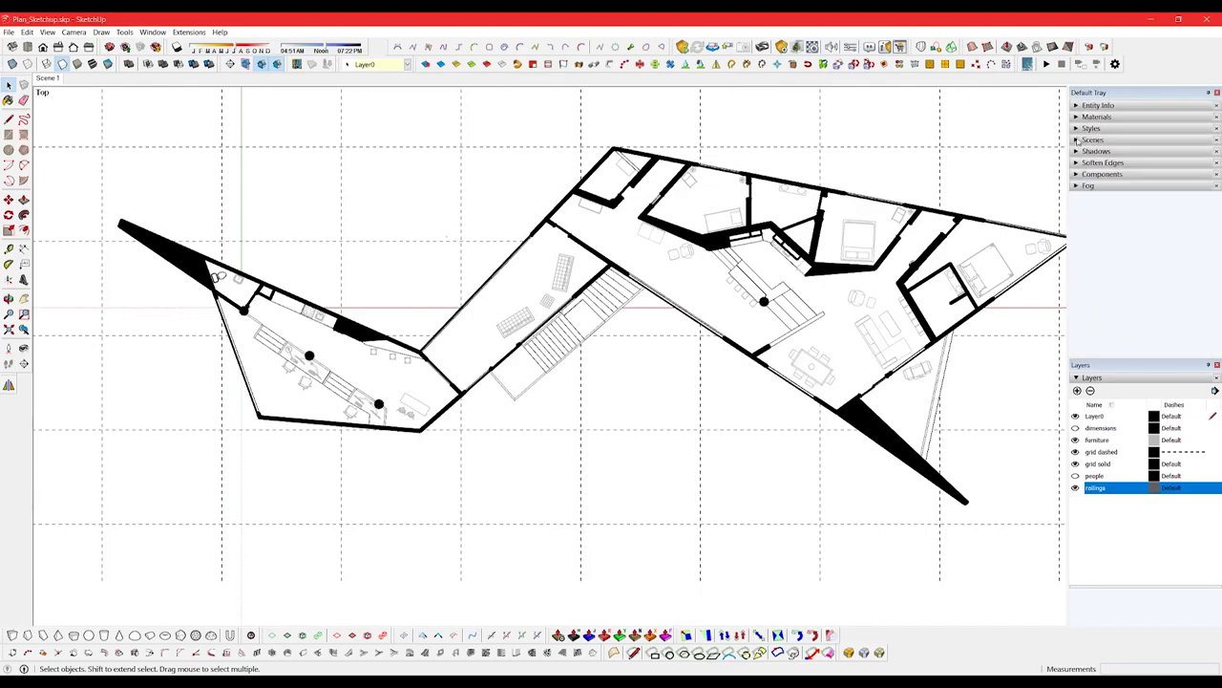
{"action": "left_click", "coordinate": [1080, 139]}
{"action": "left_click", "coordinate": [1141, 183]}
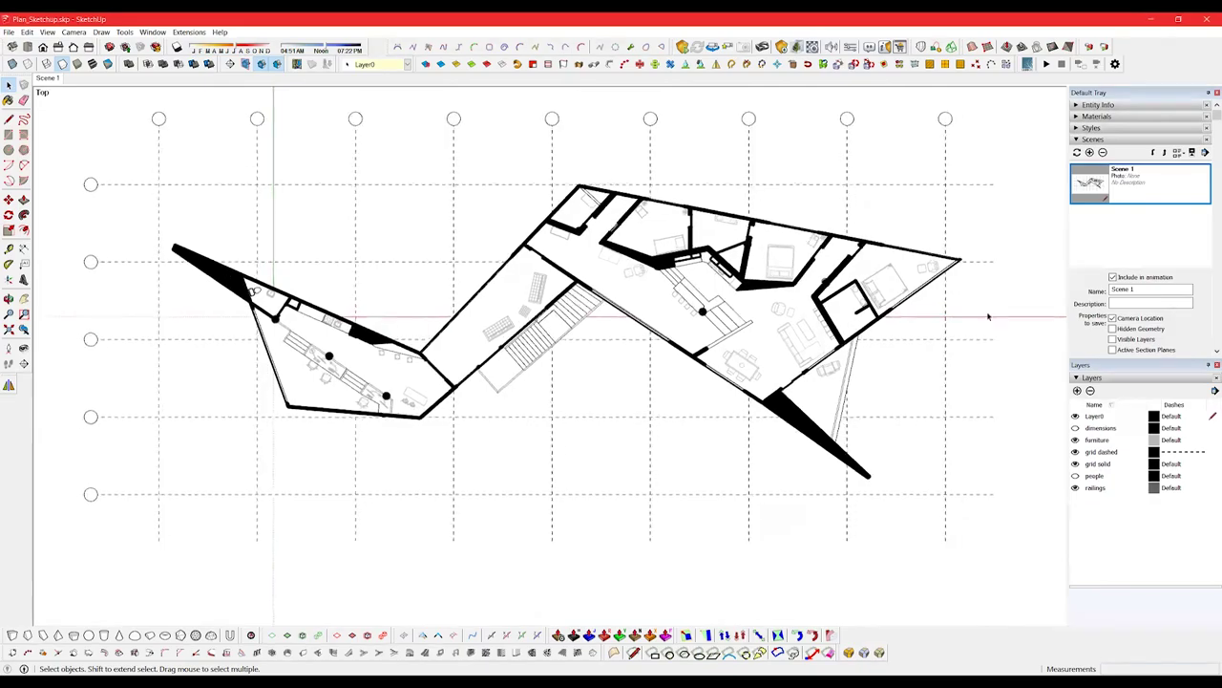
Step: Set the color of the grid dashed and grid solid layers to medium gray
{"action": "left_click", "coordinate": [1117, 438]}
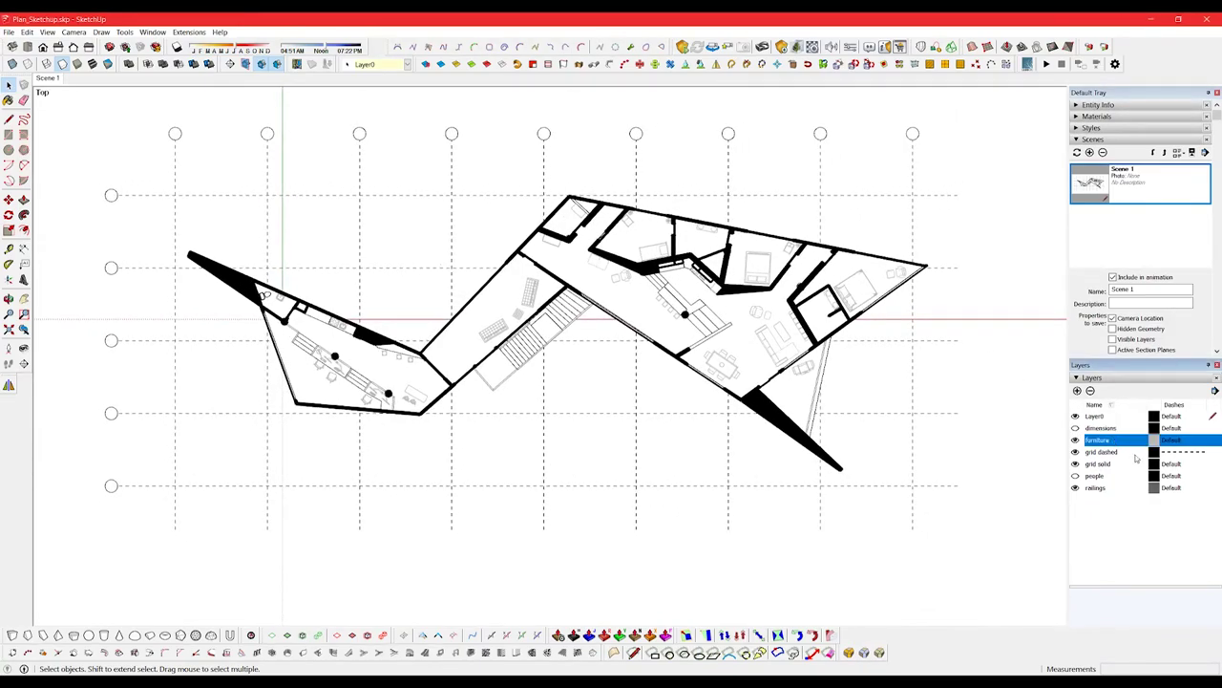
{"action": "left_click", "coordinate": [1154, 452]}
{"action": "left_click_drag", "start_coordinate": [534, 337], "coordinate": [537, 321]}
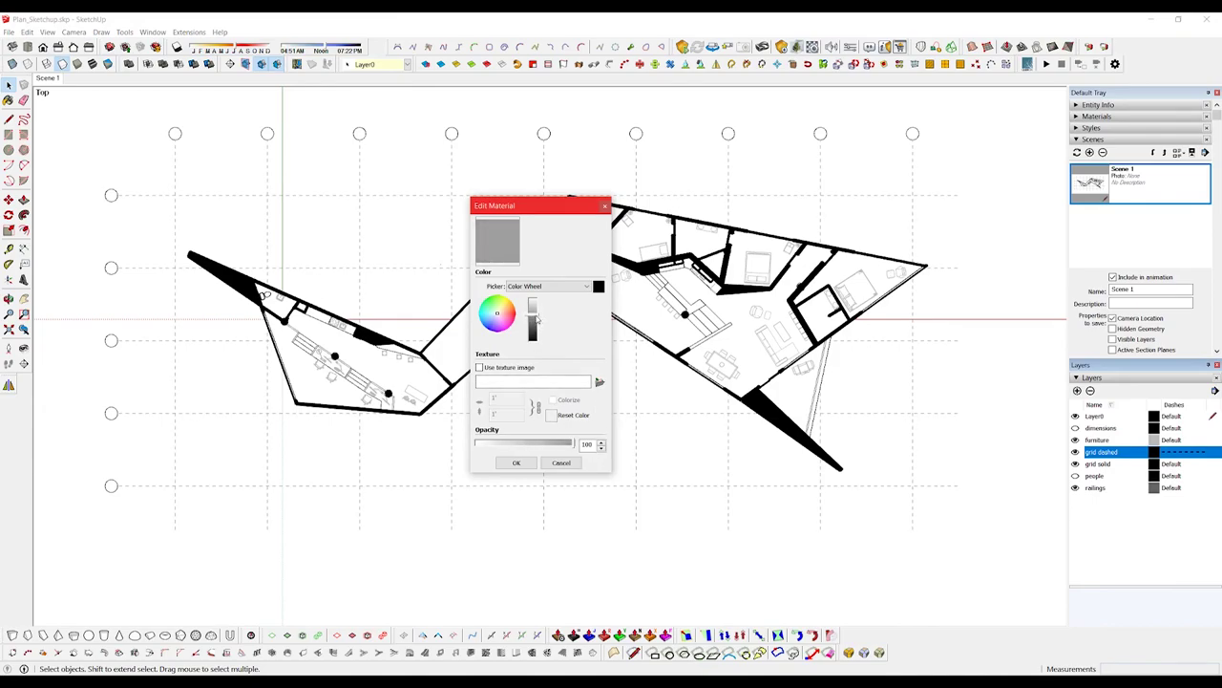
{"action": "left_click", "coordinate": [516, 463]}
{"action": "left_click", "coordinate": [1153, 463]}
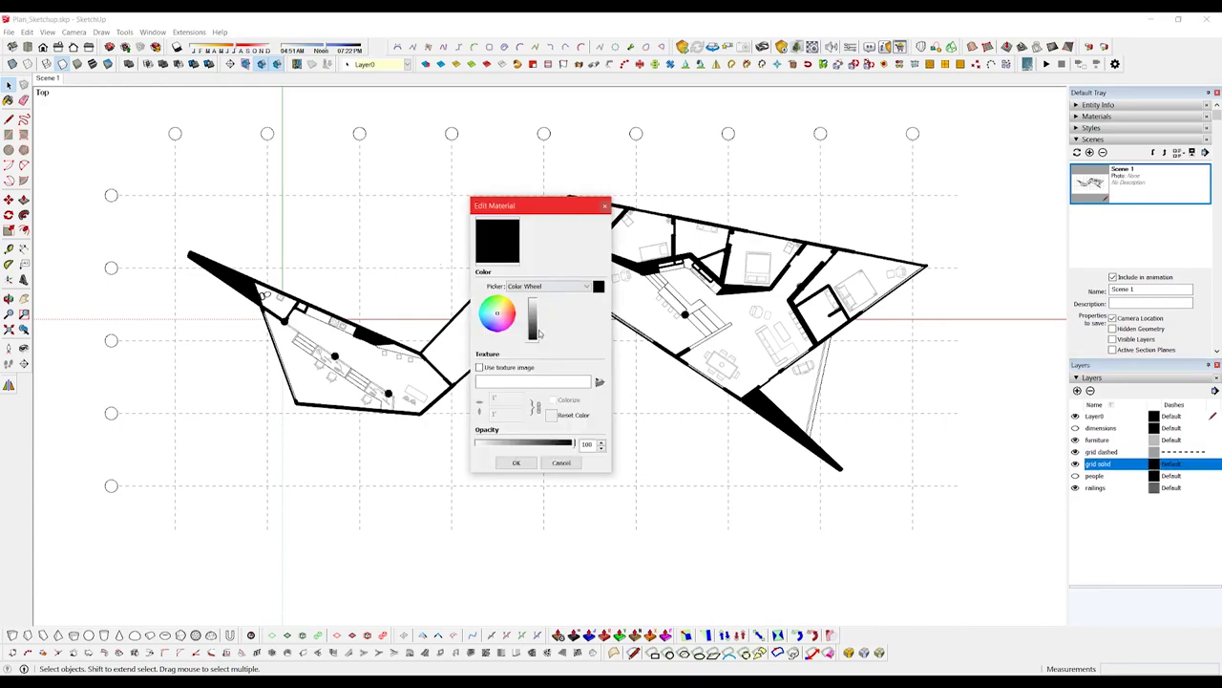
{"action": "left_click_drag", "start_coordinate": [540, 334], "coordinate": [537, 321]}
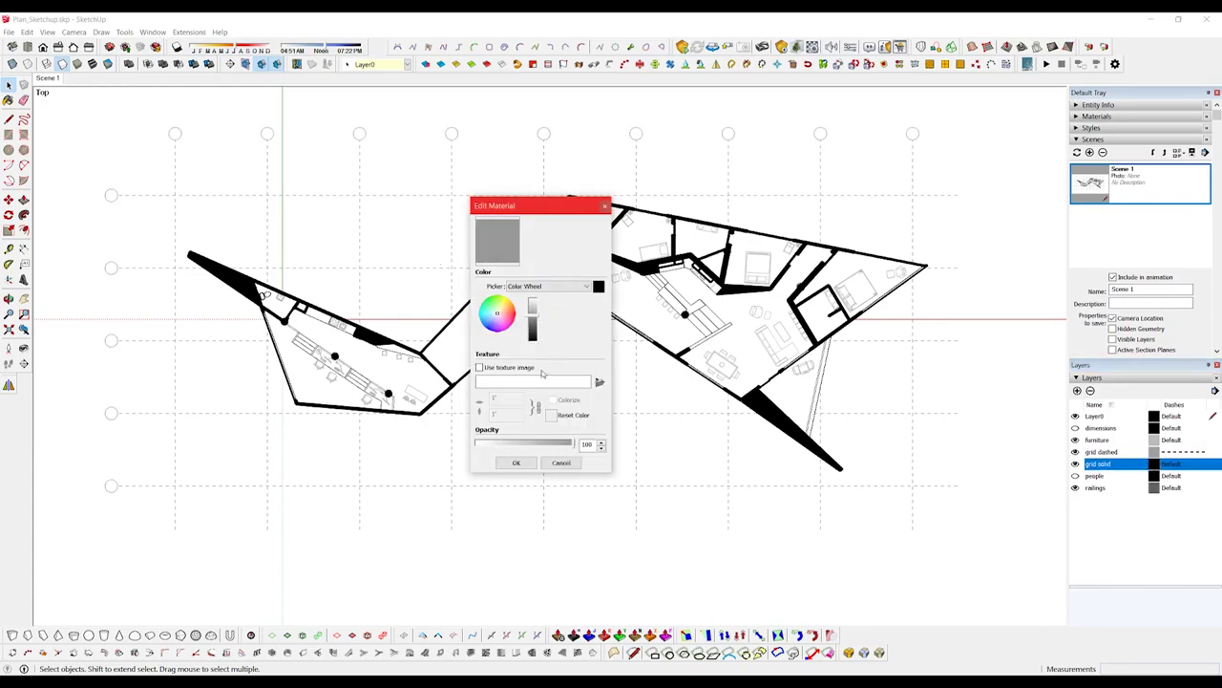
{"action": "left_click", "coordinate": [516, 462]}
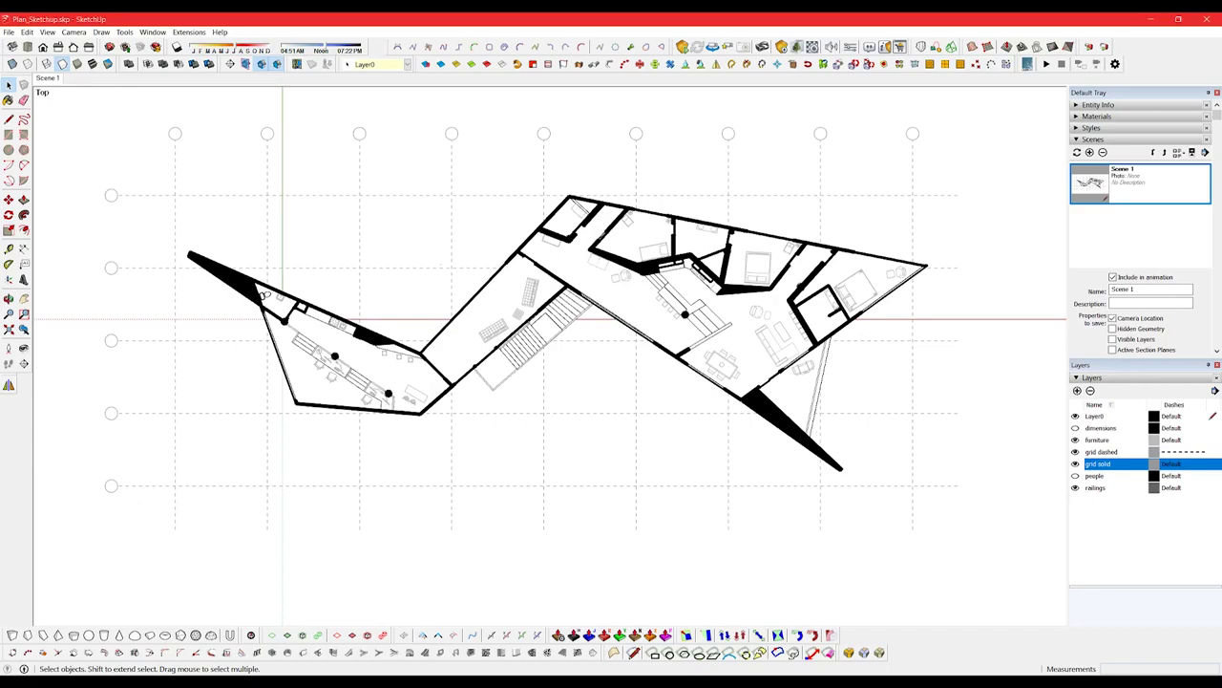
Step: Draw a stepped scale bar outline about 3' 2" high below the floor plan, with three segments of increasing length
{"action": "key", "text": "alt+Tab"}
{"action": "scroll", "coordinate": [578, 535], "scroll_direction": "up", "scroll_amount": 2}
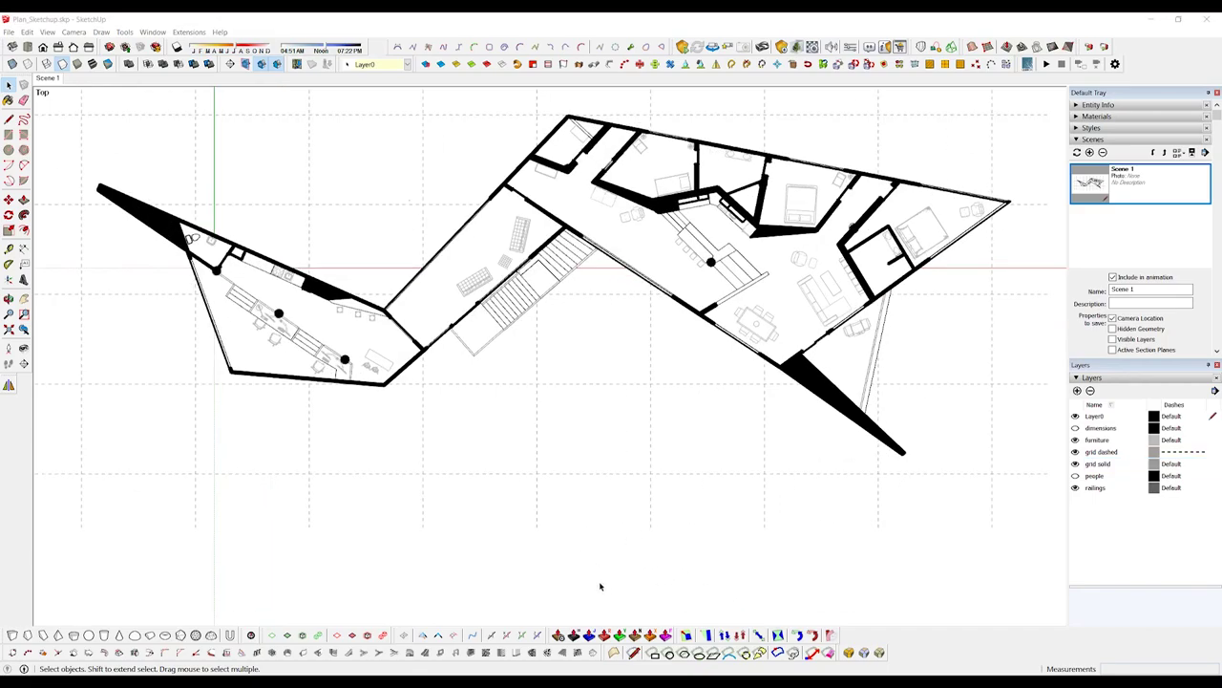
{"action": "scroll", "coordinate": [605, 606], "scroll_direction": "up", "scroll_amount": 7}
{"action": "left_click", "coordinate": [513, 534]}
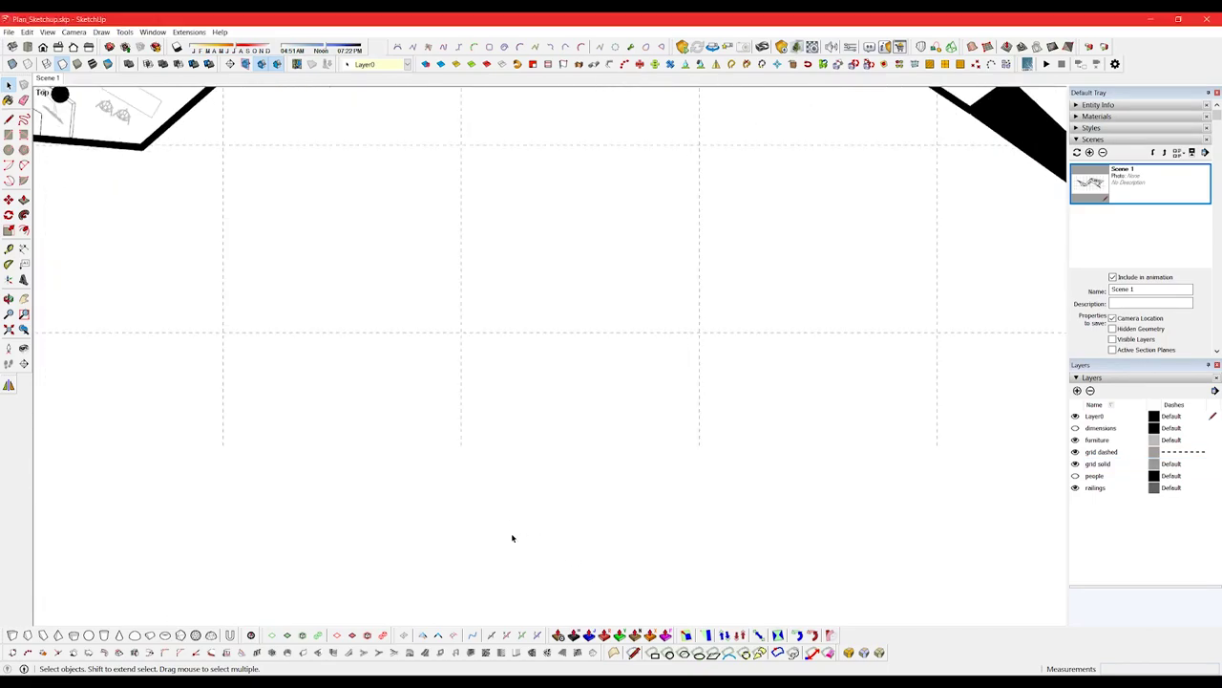
{"action": "key", "text": "l"}
{"action": "left_click", "coordinate": [509, 553]}
{"action": "left_click", "coordinate": [509, 517]}
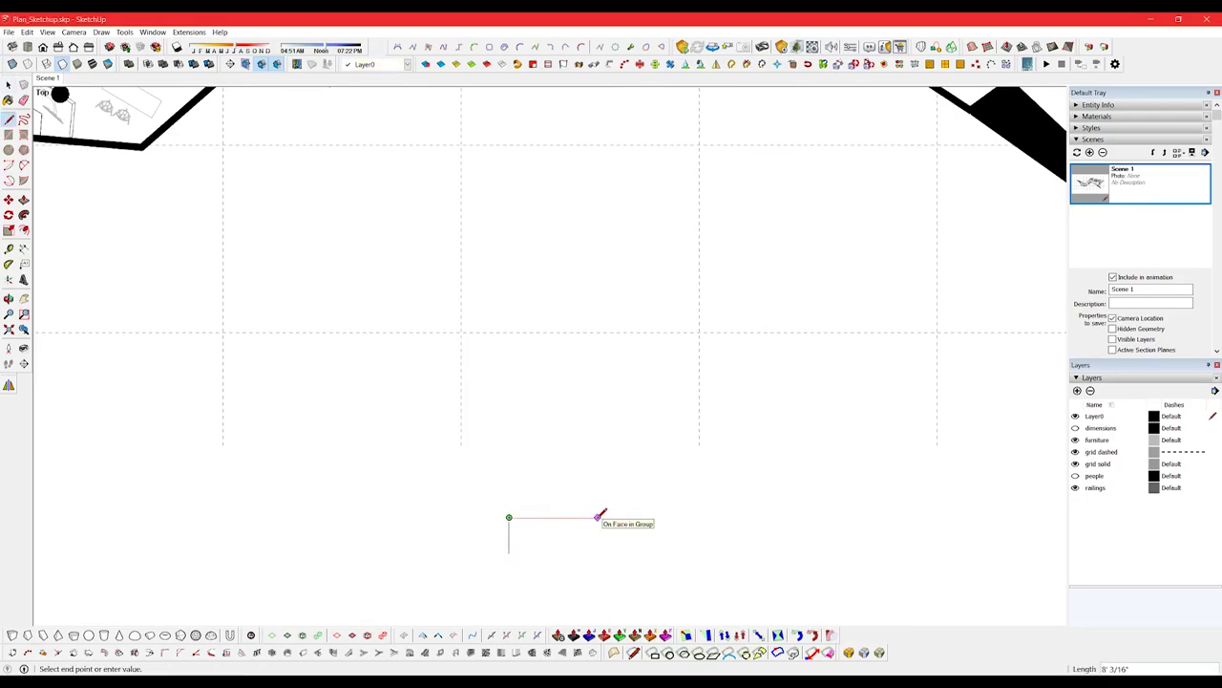
{"action": "left_click", "coordinate": [564, 516]}
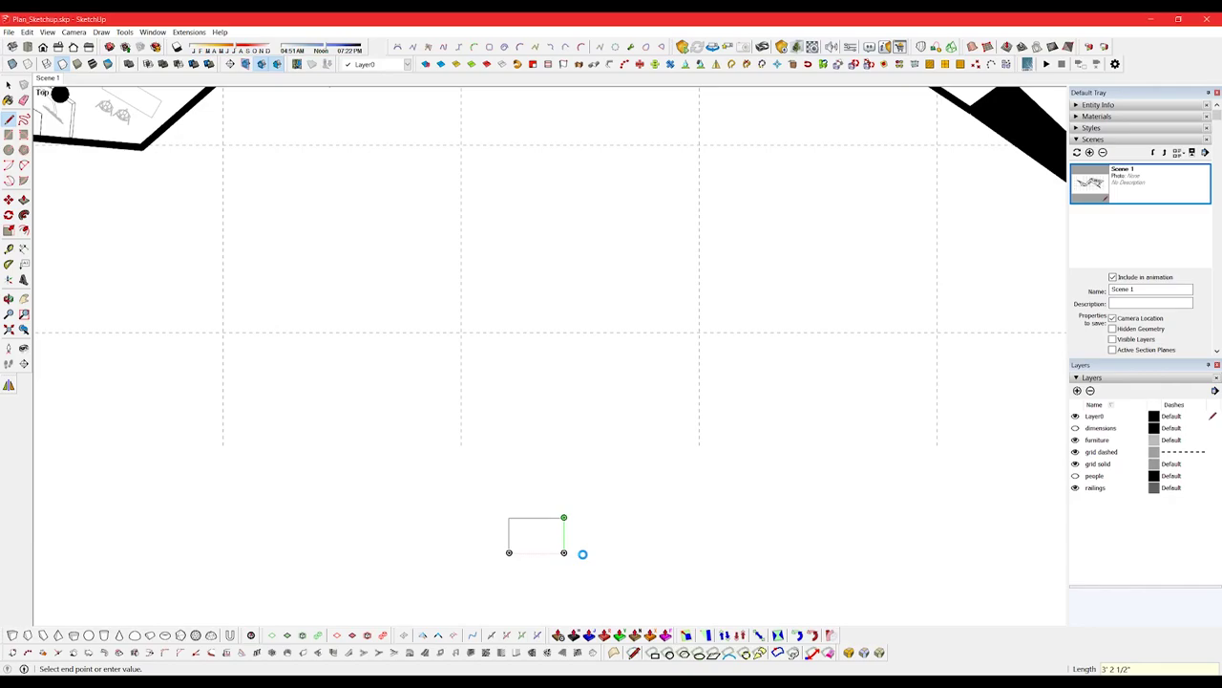
{"action": "left_click", "coordinate": [564, 553]}
{"action": "left_click", "coordinate": [675, 552]}
{"action": "left_click", "coordinate": [675, 517]}
{"action": "left_click", "coordinate": [893, 517]}
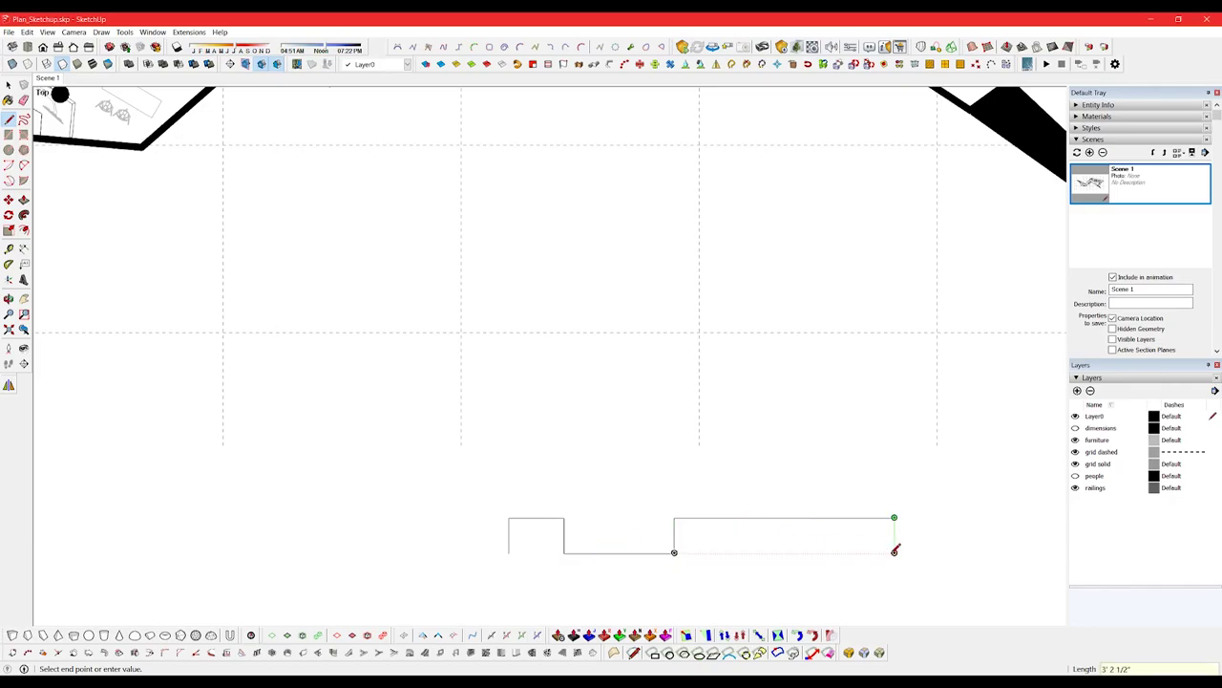
{"action": "left_click", "coordinate": [894, 552]}
Step: Restore the Scene 1 view and group the scale bar lines
{"action": "key", "text": "space"}
{"action": "double_click", "coordinate": [1142, 190]}
{"action": "left_click_drag", "start_coordinate": [541, 537], "coordinate": [756, 586]}
{"action": "key", "text": "ctrl+g"}
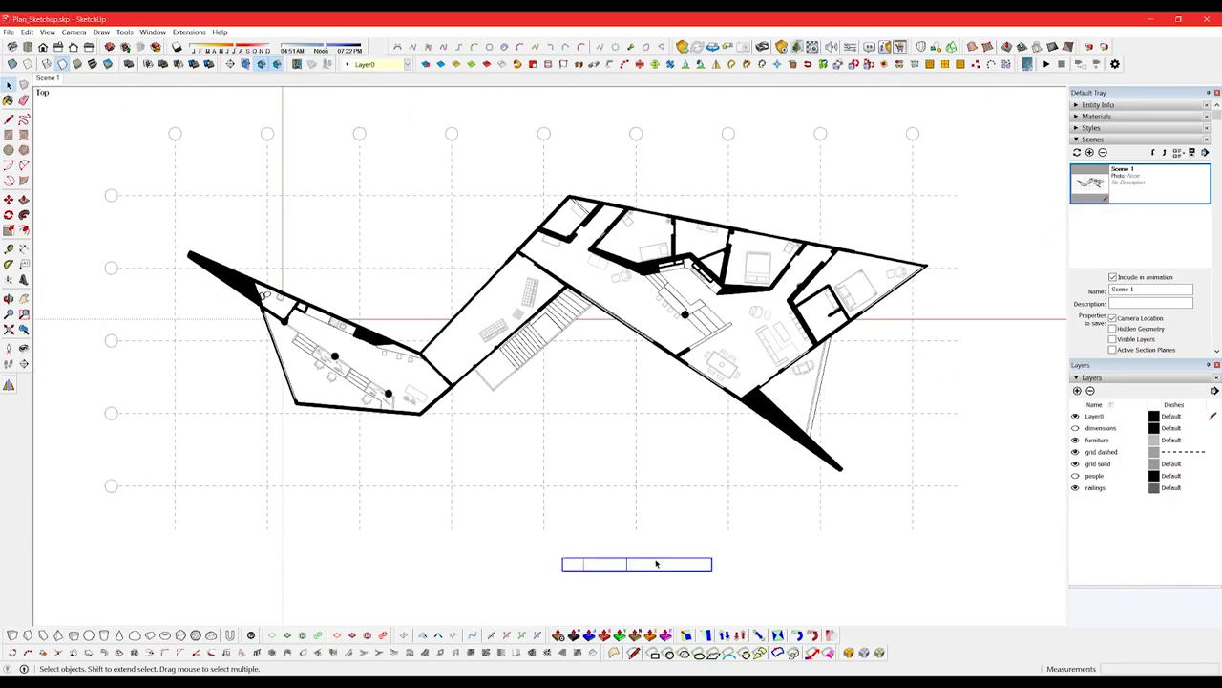
{"action": "left_click", "coordinate": [656, 563]}
Step: Start a 2D graphic export in JPEG format to the Working folder and name the file Lines
{"action": "key", "text": "alt+Tab"}
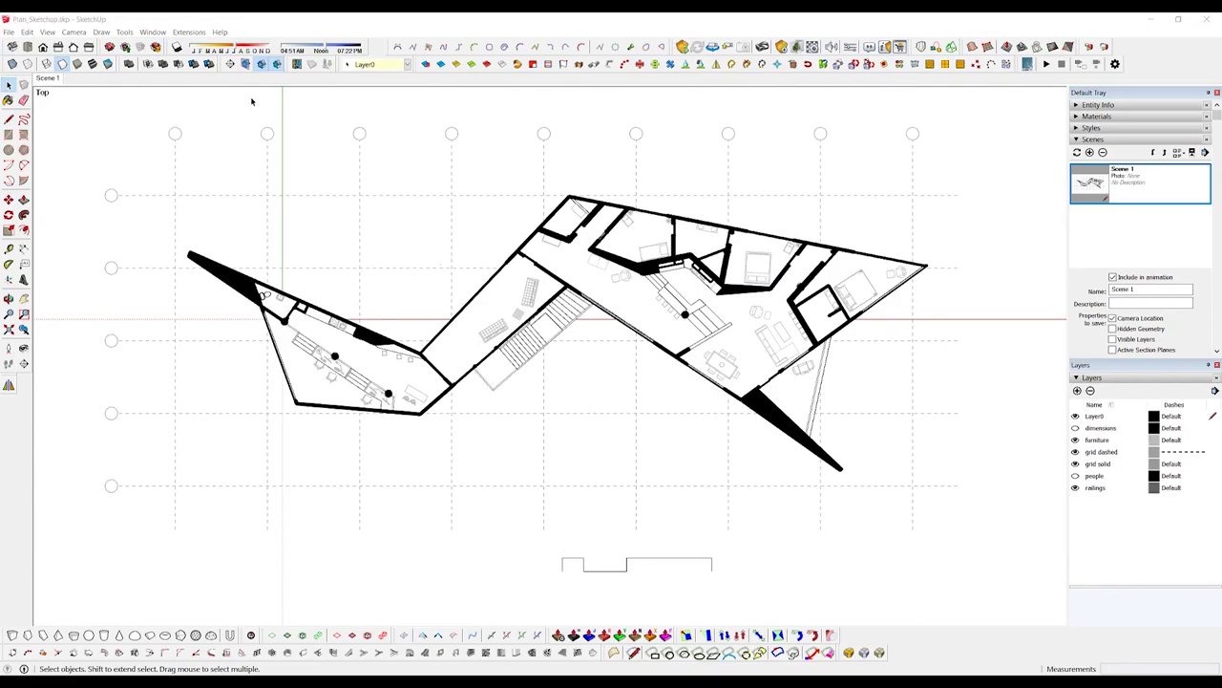
{"action": "left_click", "coordinate": [9, 32]}
{"action": "mouse_move", "coordinate": [143, 204]}
{"action": "left_click", "coordinate": [200, 220]}
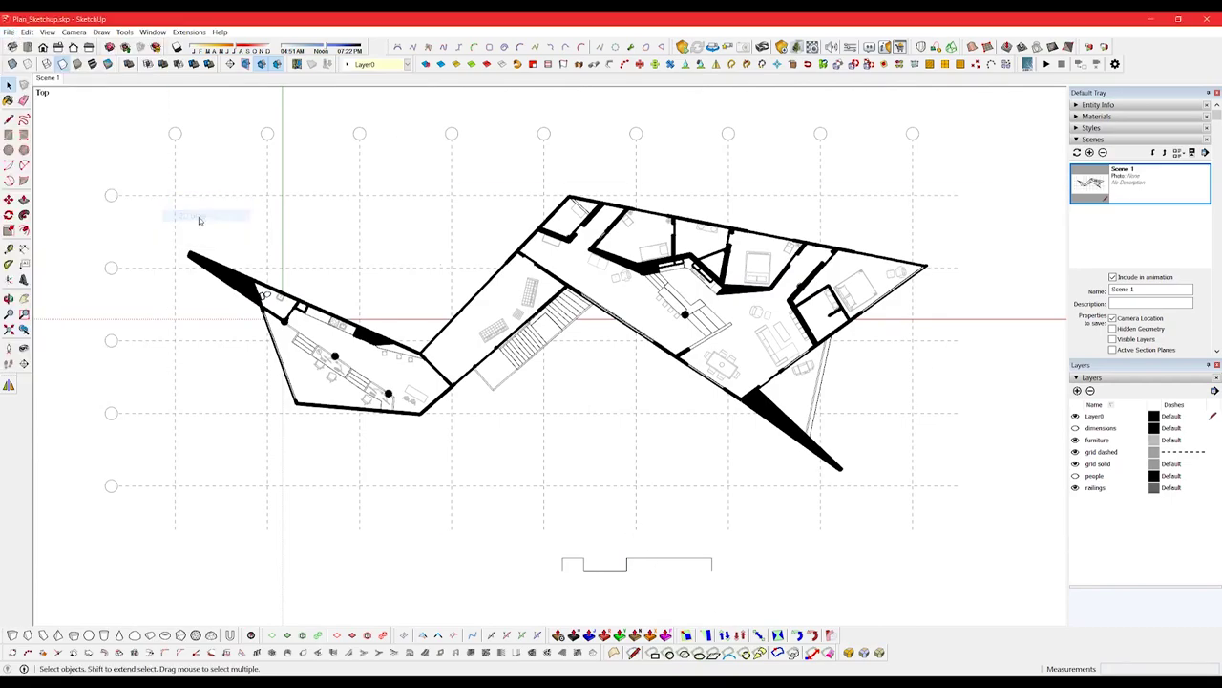
{"action": "double_click", "coordinate": [633, 279]}
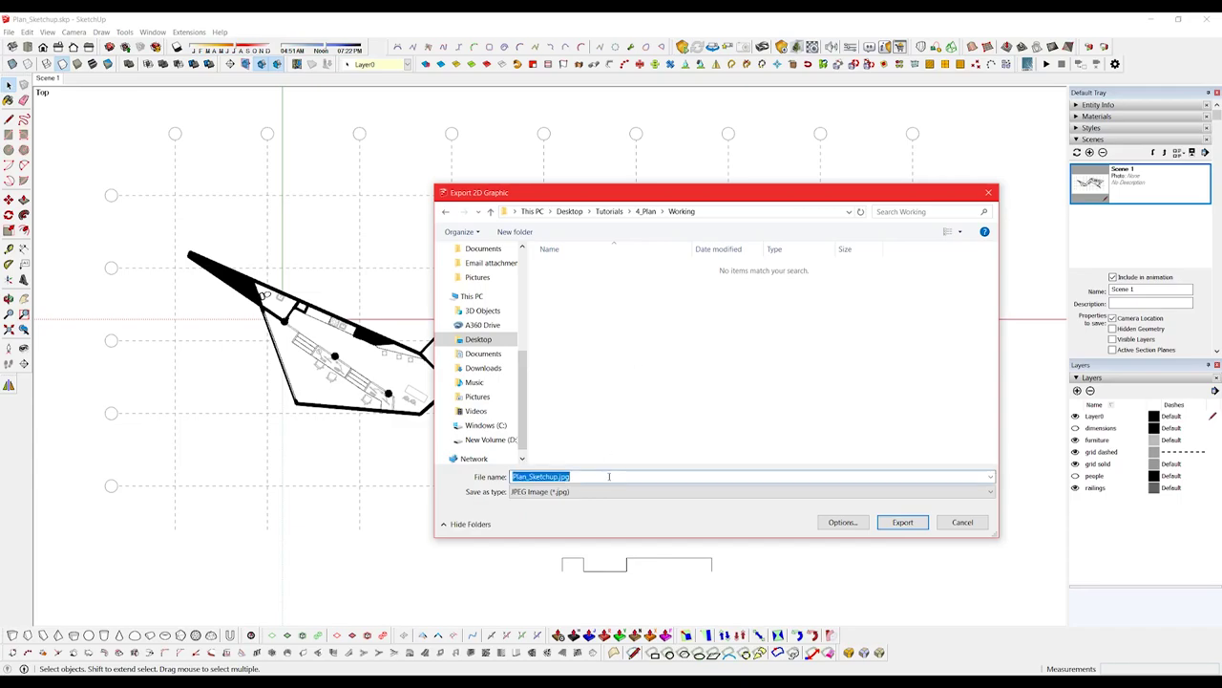
{"action": "type", "text": "Lines"}
Step: Set the export image width to 4000 pixels and export the image
{"action": "left_click", "coordinate": [842, 522]}
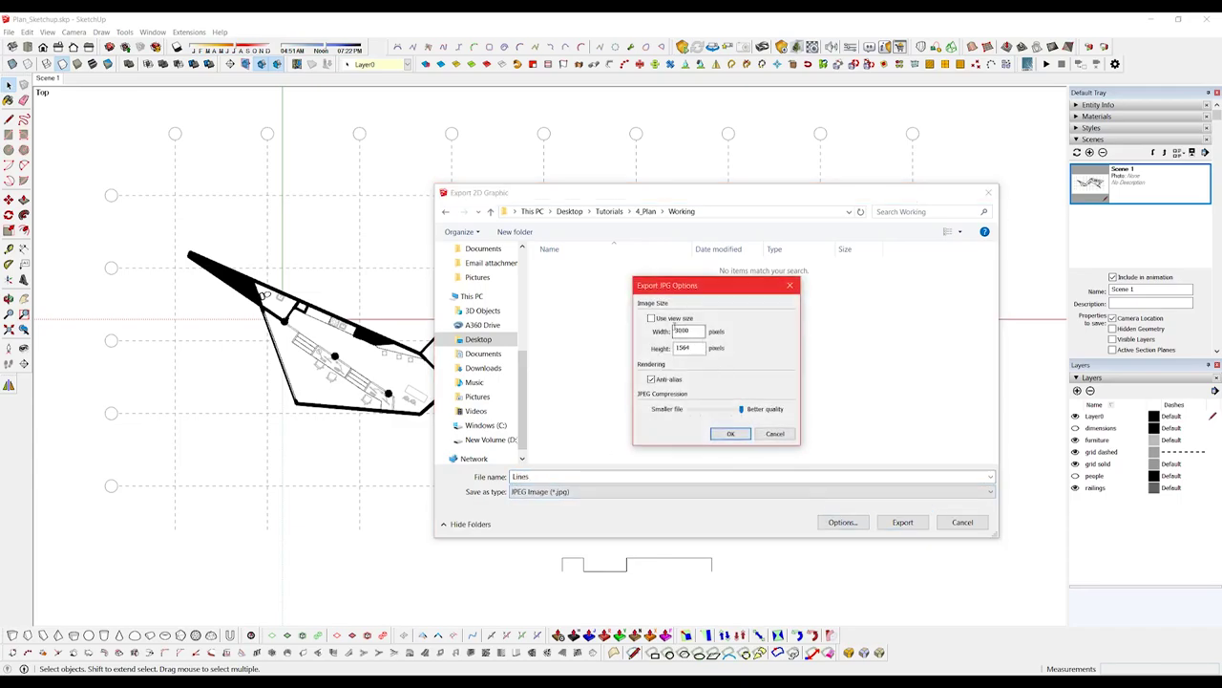
{"action": "double_click", "coordinate": [675, 329]}
{"action": "type", "text": "5000"}
{"action": "double_click", "coordinate": [682, 330]}
{"action": "type", "text": "4000"}
{"action": "left_click_drag", "start_coordinate": [694, 347], "coordinate": [631, 345]}
{"action": "left_click", "coordinate": [731, 433]}
{"action": "left_click", "coordinate": [902, 521]}
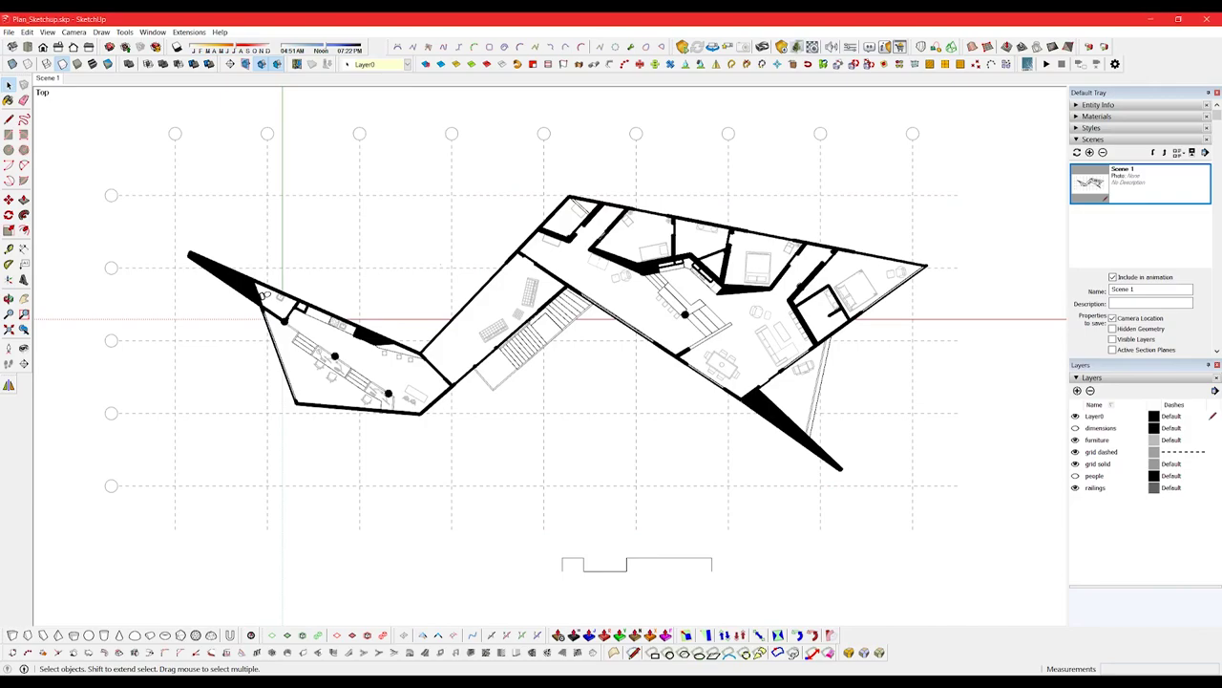
Step: Turn off the display of edges in the current style
{"action": "left_click", "coordinate": [1076, 140]}
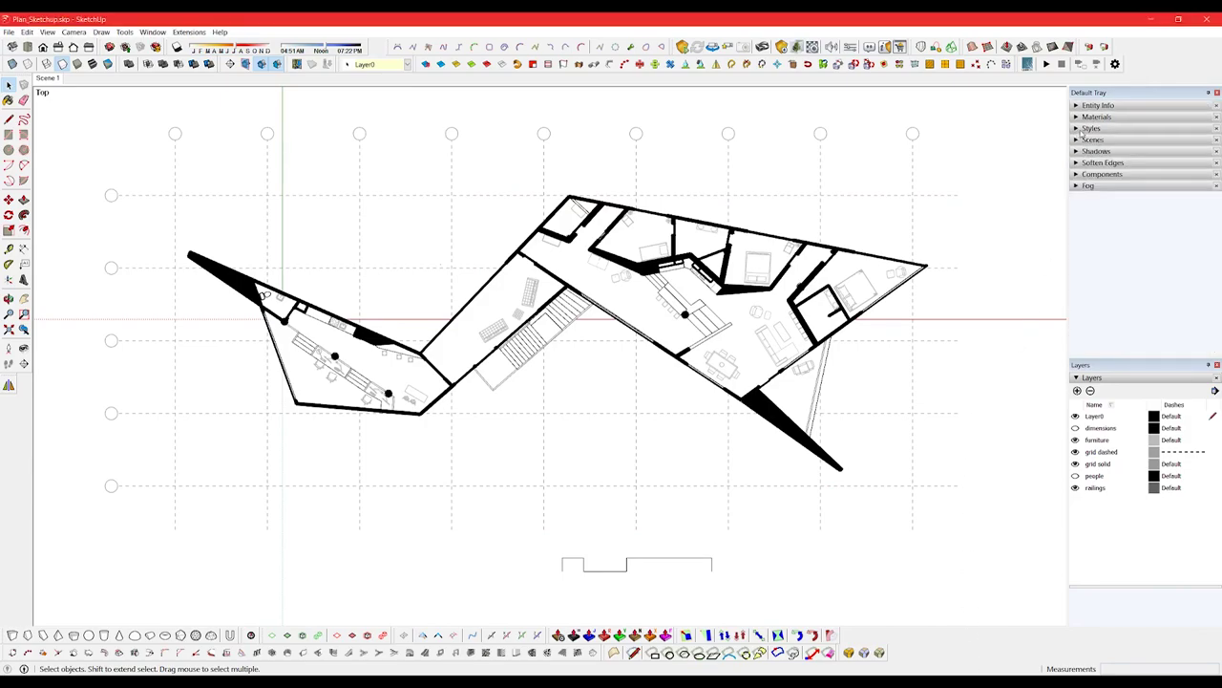
{"action": "left_click", "coordinate": [1089, 127]}
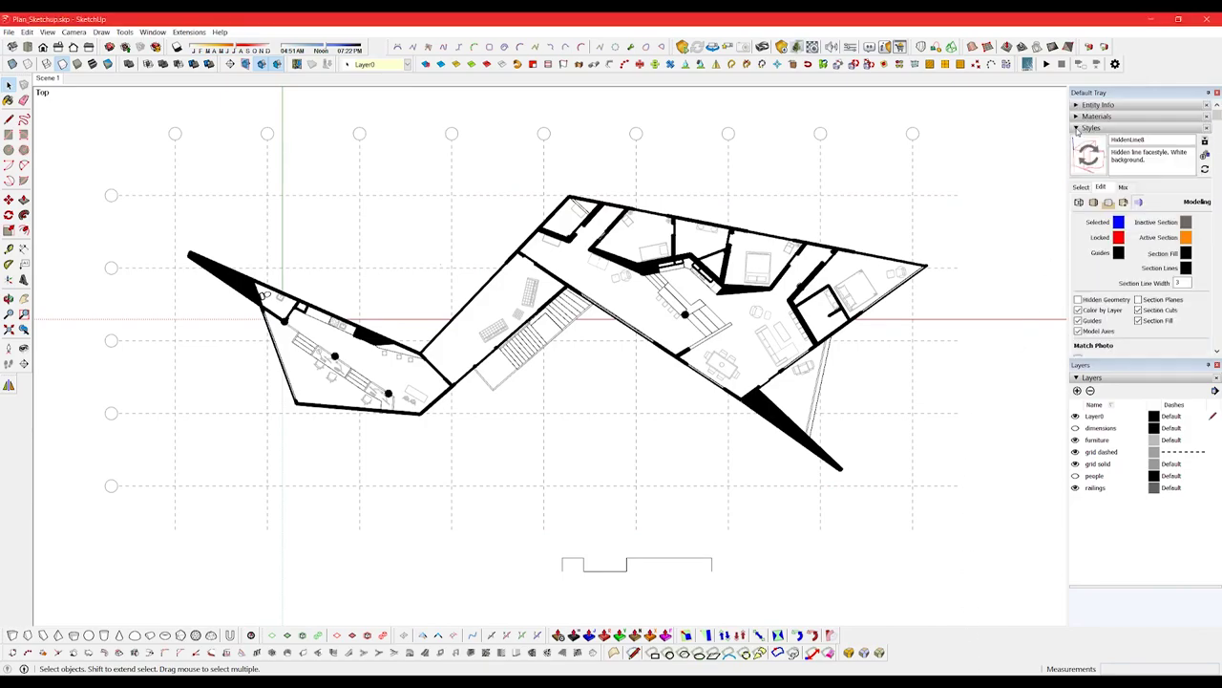
{"action": "left_click", "coordinate": [1079, 201]}
{"action": "left_click", "coordinate": [1079, 220]}
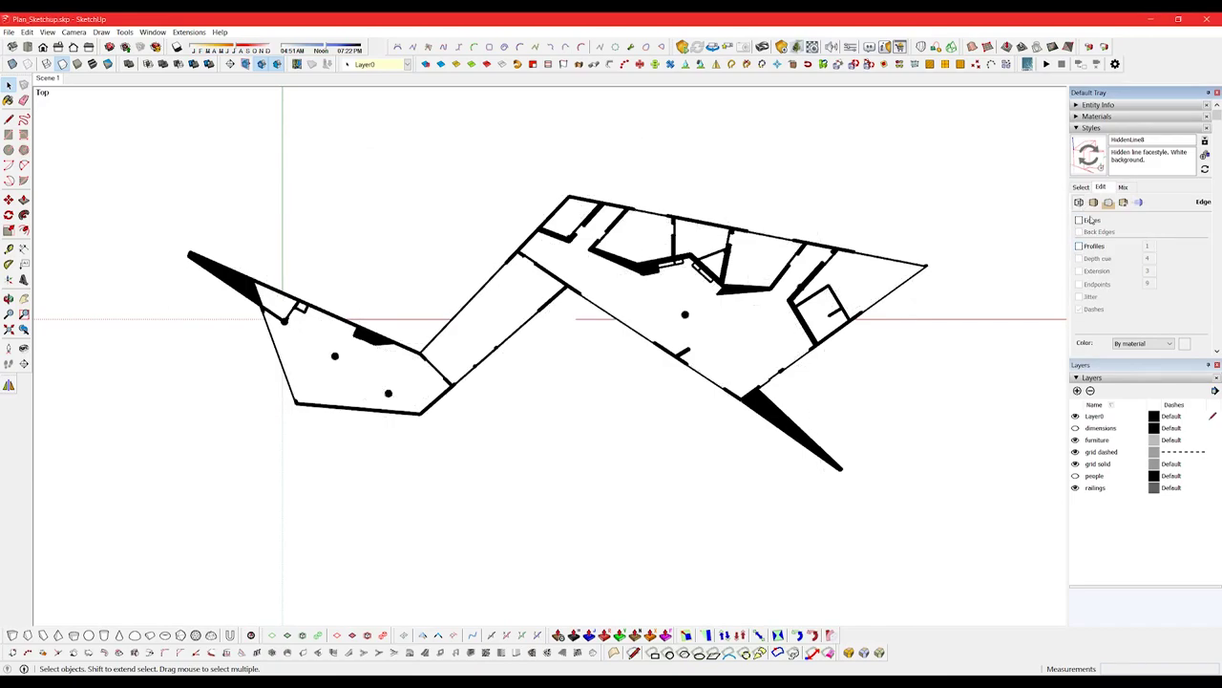
Step: Try section line widths of 1 and 2 in the style's modeling settings and settle on 1
{"action": "left_click", "coordinate": [1138, 202]}
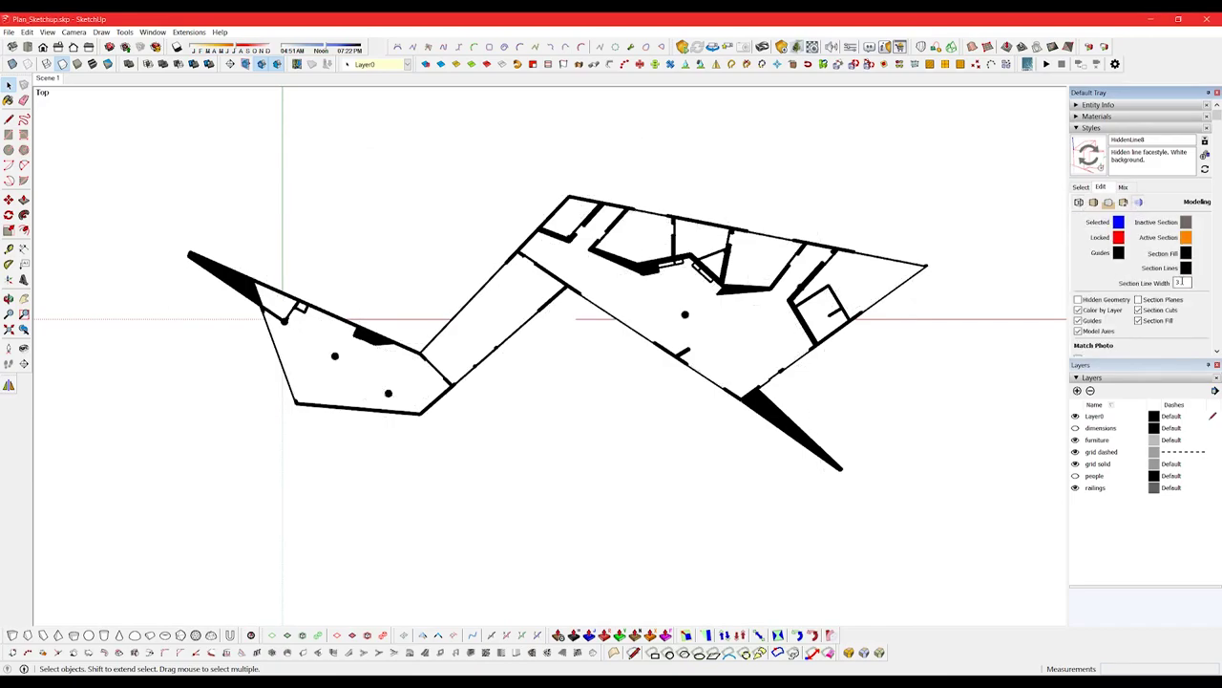
{"action": "key", "text": "Return"}
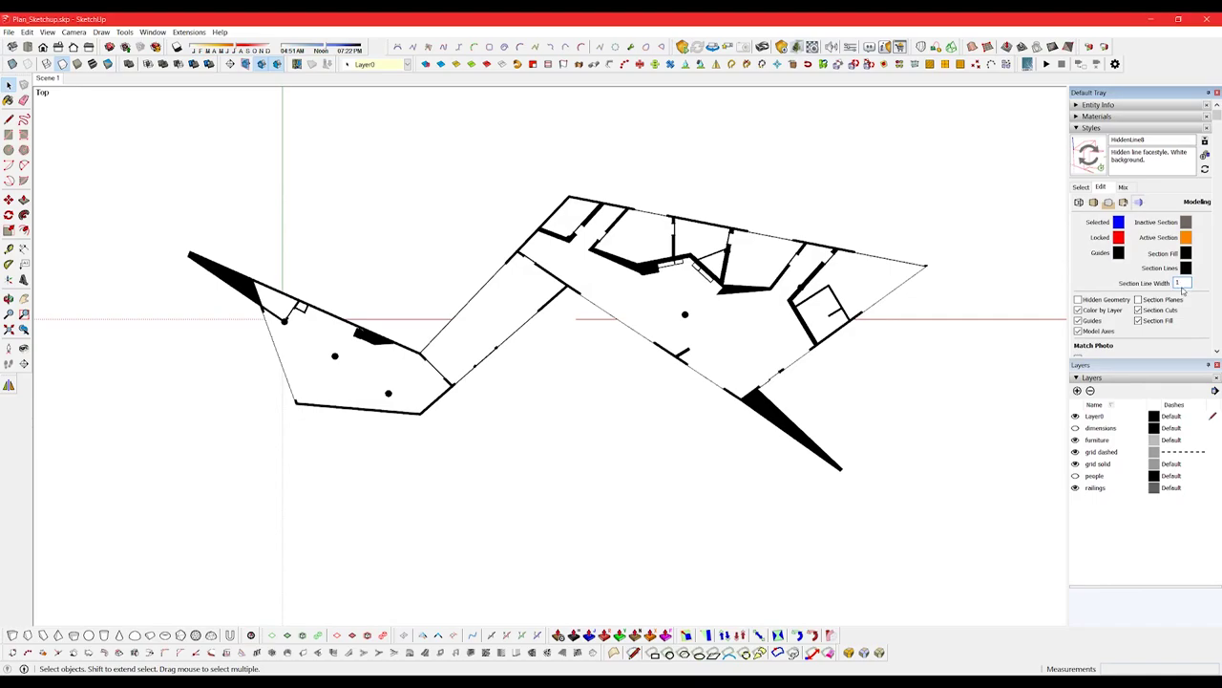
{"action": "type", "text": "2"}
{"action": "key", "text": "Return"}
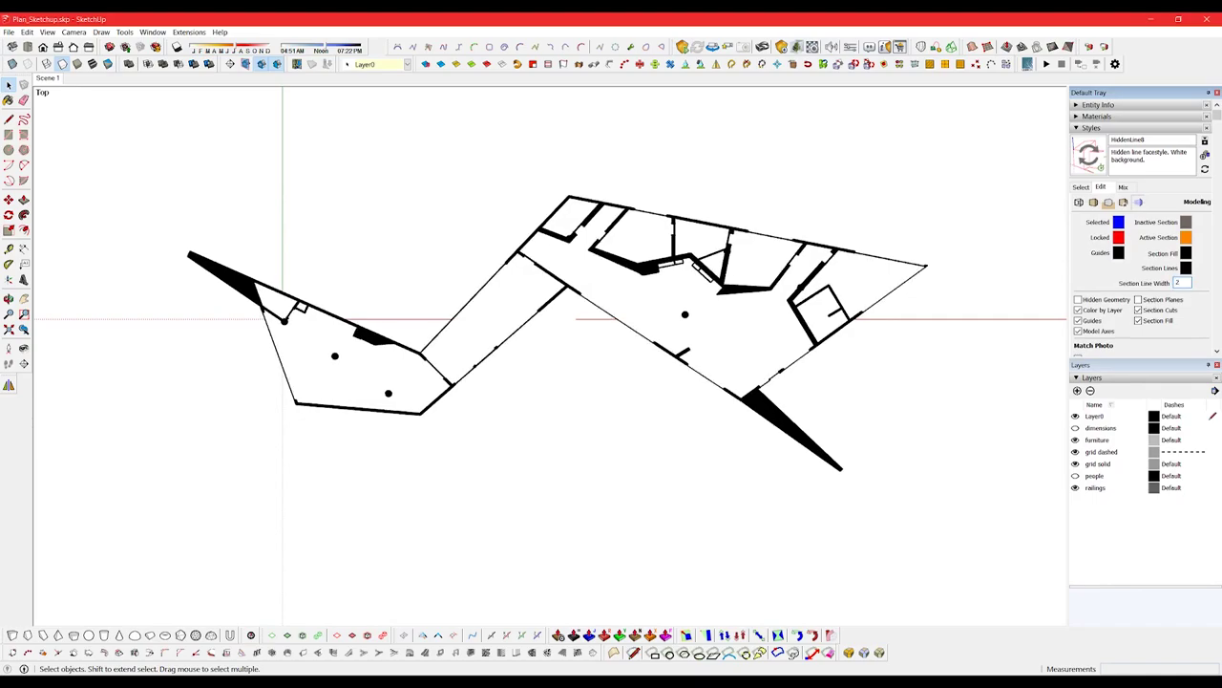
{"action": "left_click_drag", "start_coordinate": [1182, 283], "coordinate": [1161, 272]}
{"action": "type", "text": "1"}
{"action": "key", "text": "Return"}
Step: Export the view as a JPEG image named Section Cut Fill
{"action": "left_click", "coordinate": [8, 31]}
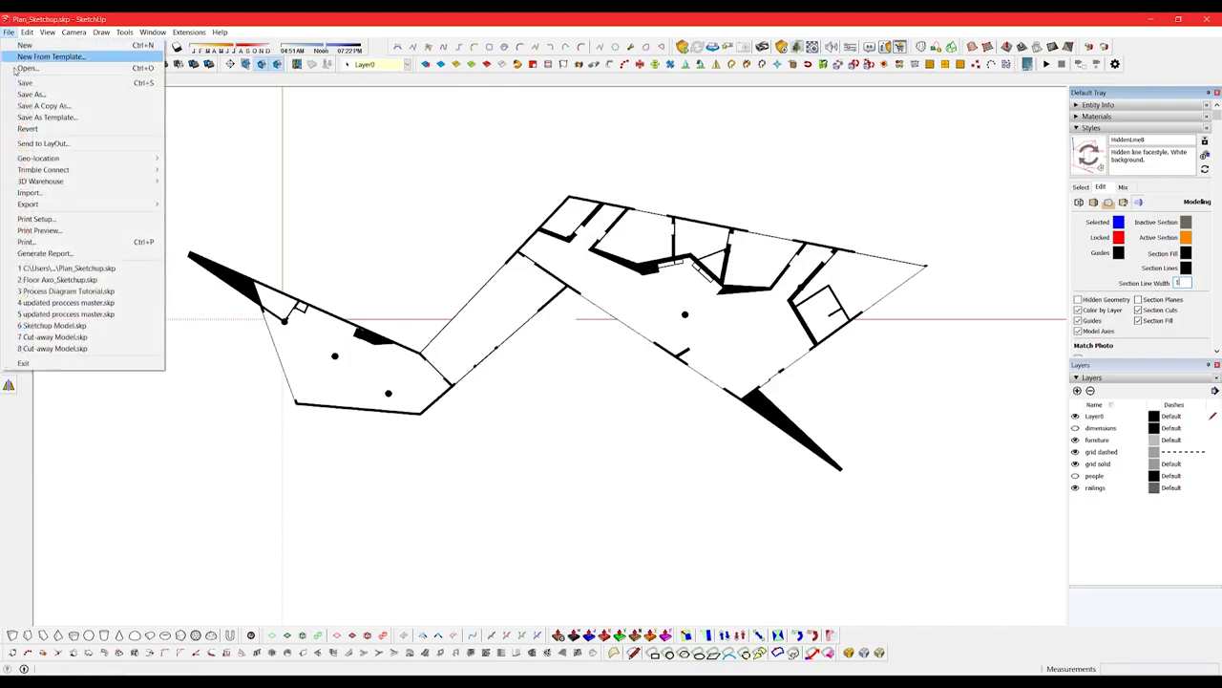
{"action": "mouse_move", "coordinate": [77, 202]}
{"action": "left_click", "coordinate": [205, 226]}
{"action": "type", "text": "Section Cut Fill"}
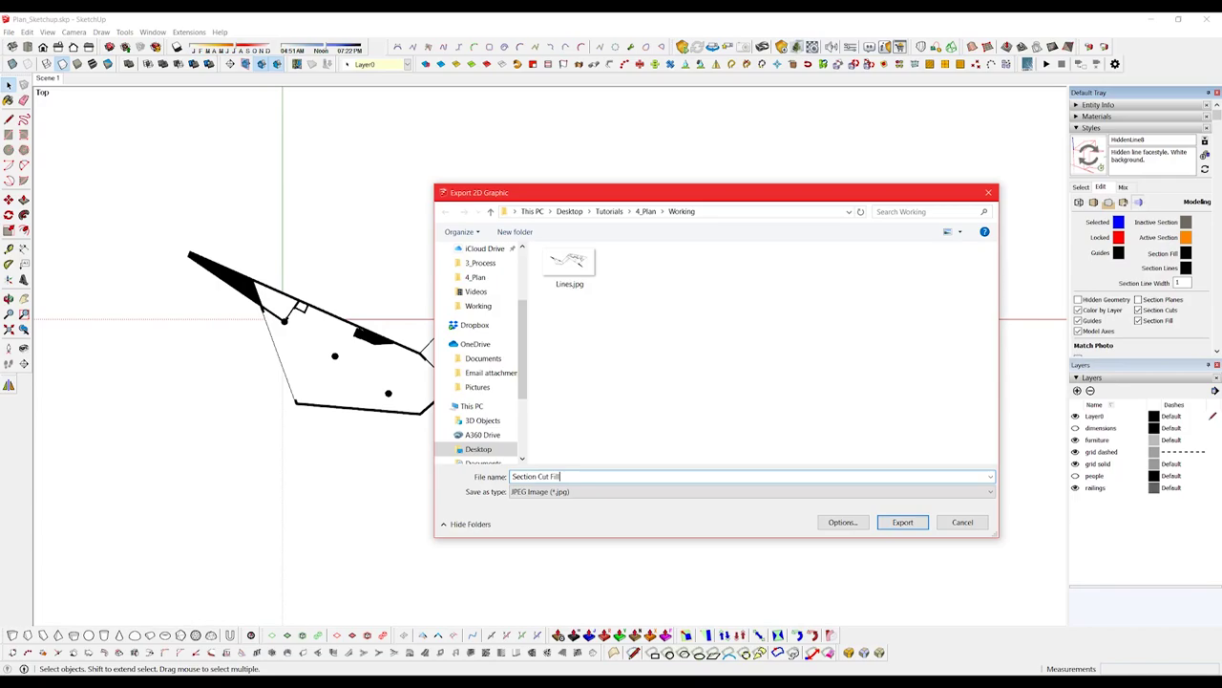
{"action": "key", "text": "Return"}
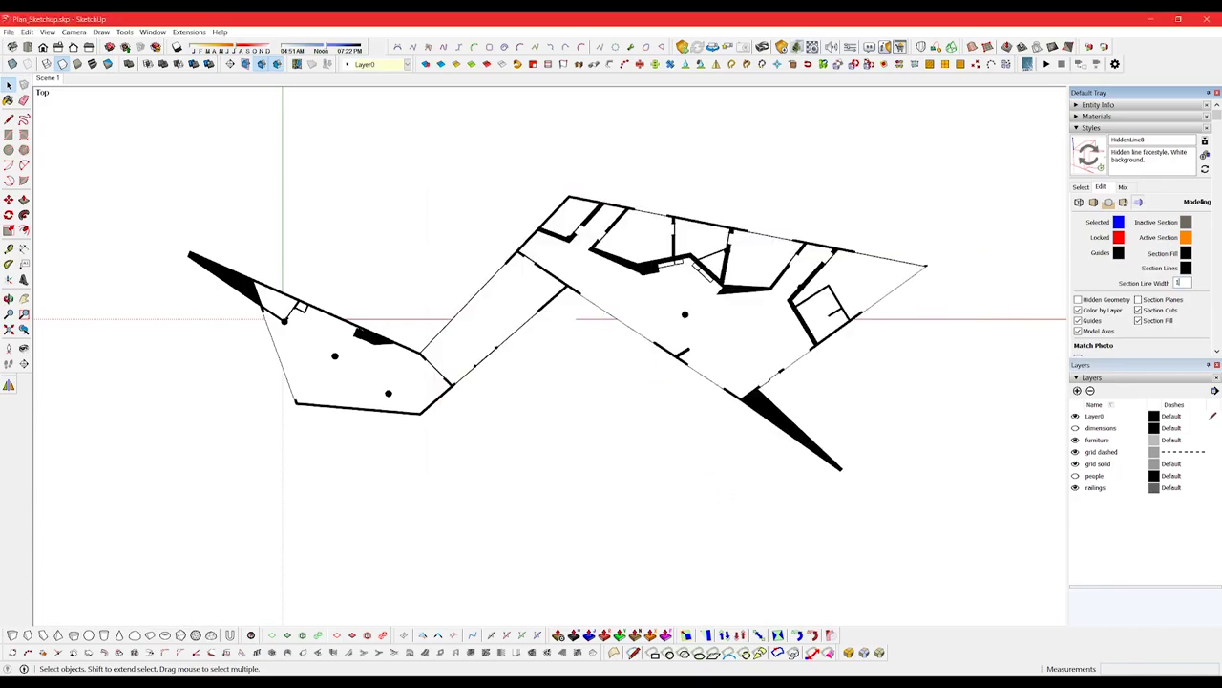
Step: Change the section fill color to white and set the section line width to 3
{"action": "left_click", "coordinate": [1186, 253]}
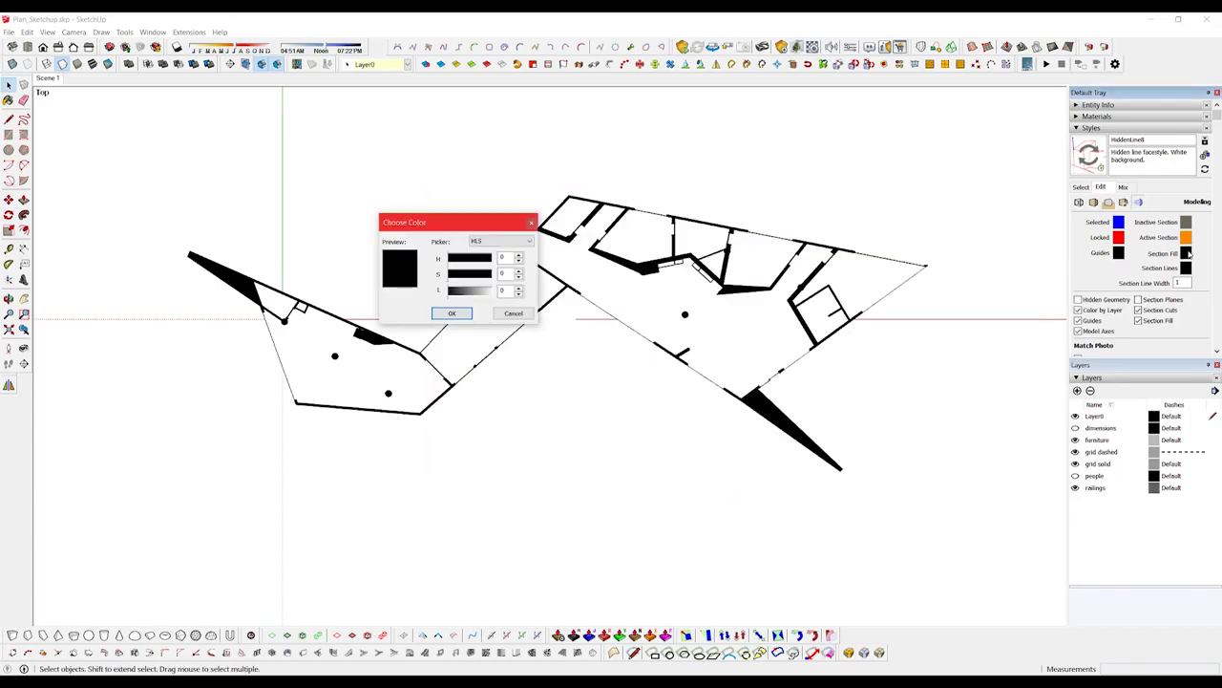
{"action": "left_click", "coordinate": [490, 290]}
{"action": "left_click", "coordinate": [452, 313]}
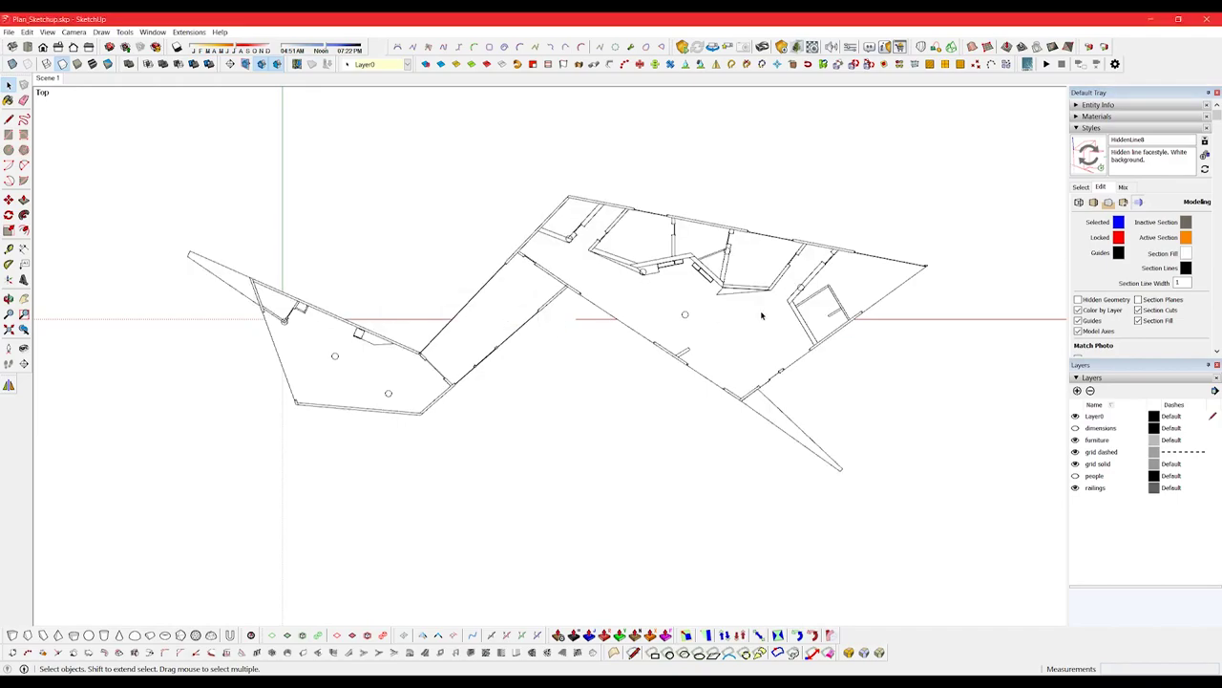
{"action": "left_click", "coordinate": [1184, 282]}
{"action": "type", "text": "3"}
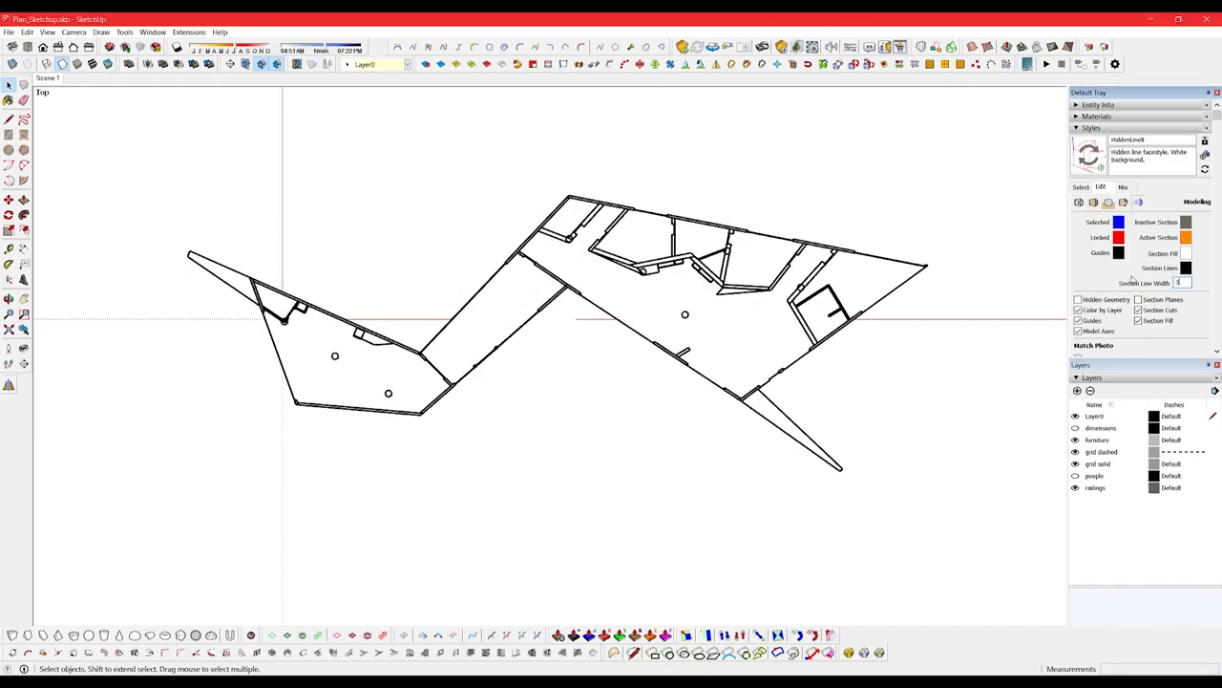
Step: Export the view as a JPEG image named Section Cut Lines 1
{"action": "left_click", "coordinate": [7, 31]}
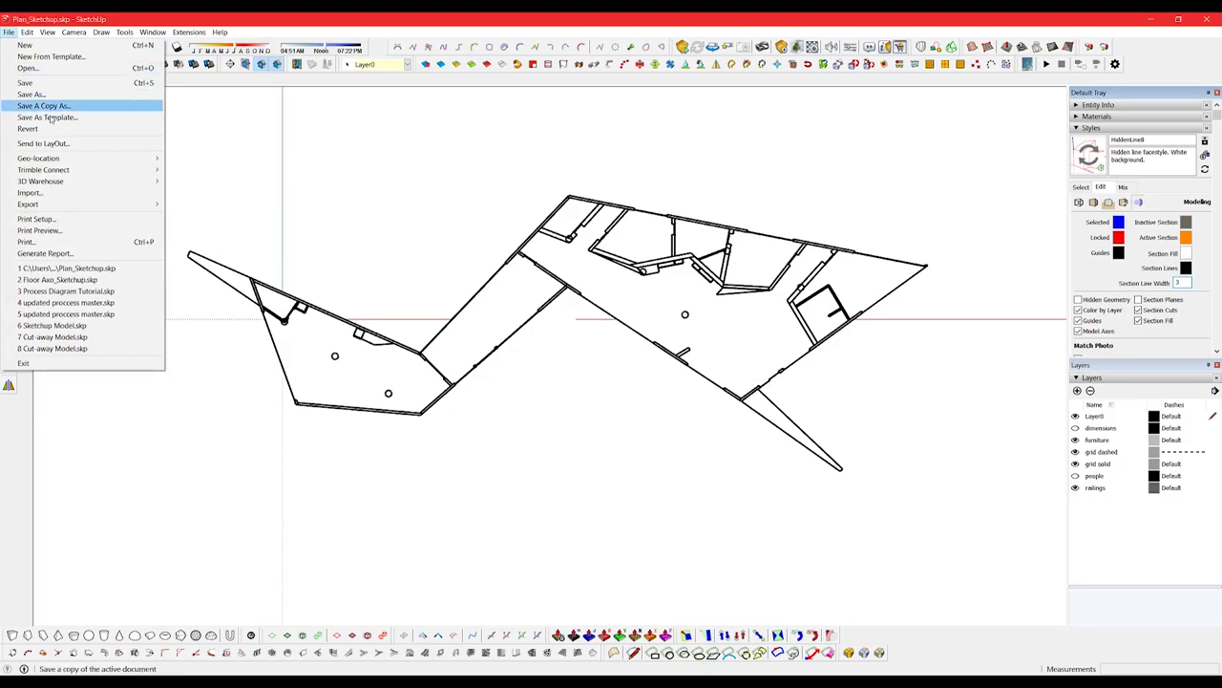
{"action": "mouse_move", "coordinate": [58, 204]}
{"action": "left_click", "coordinate": [206, 216]}
{"action": "type", "text": "Sec"}
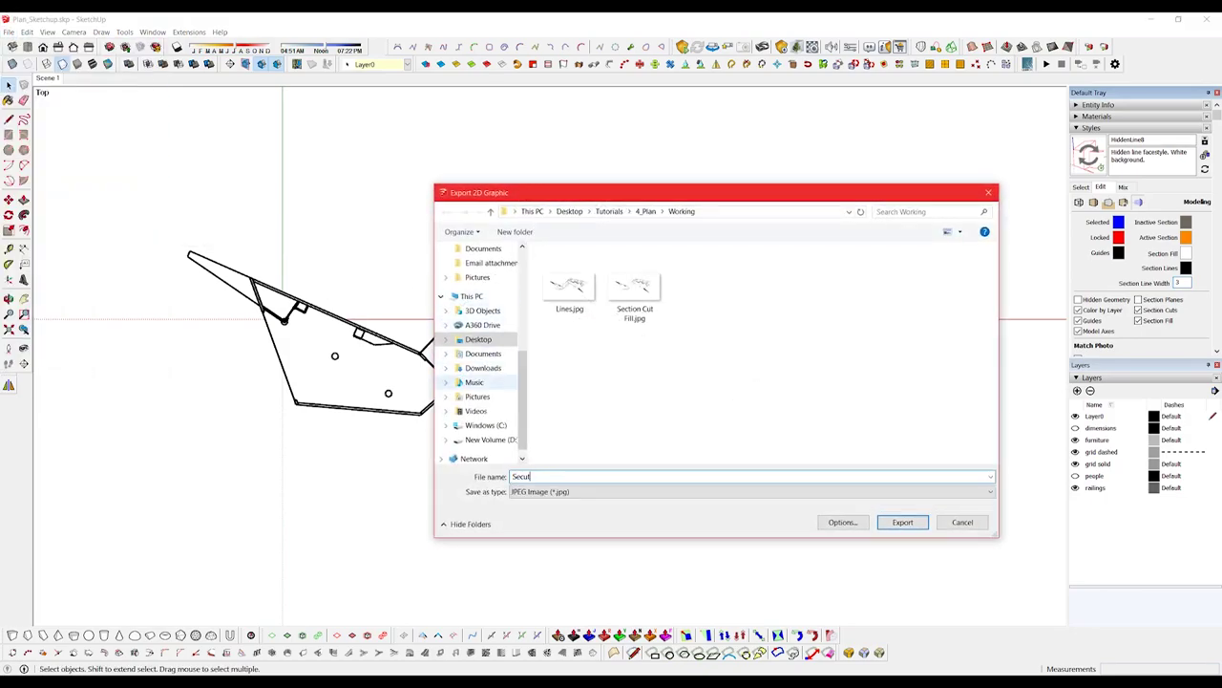
{"action": "type", "text": "tion Cut Lines"}
{"action": "key", "text": "Return"}
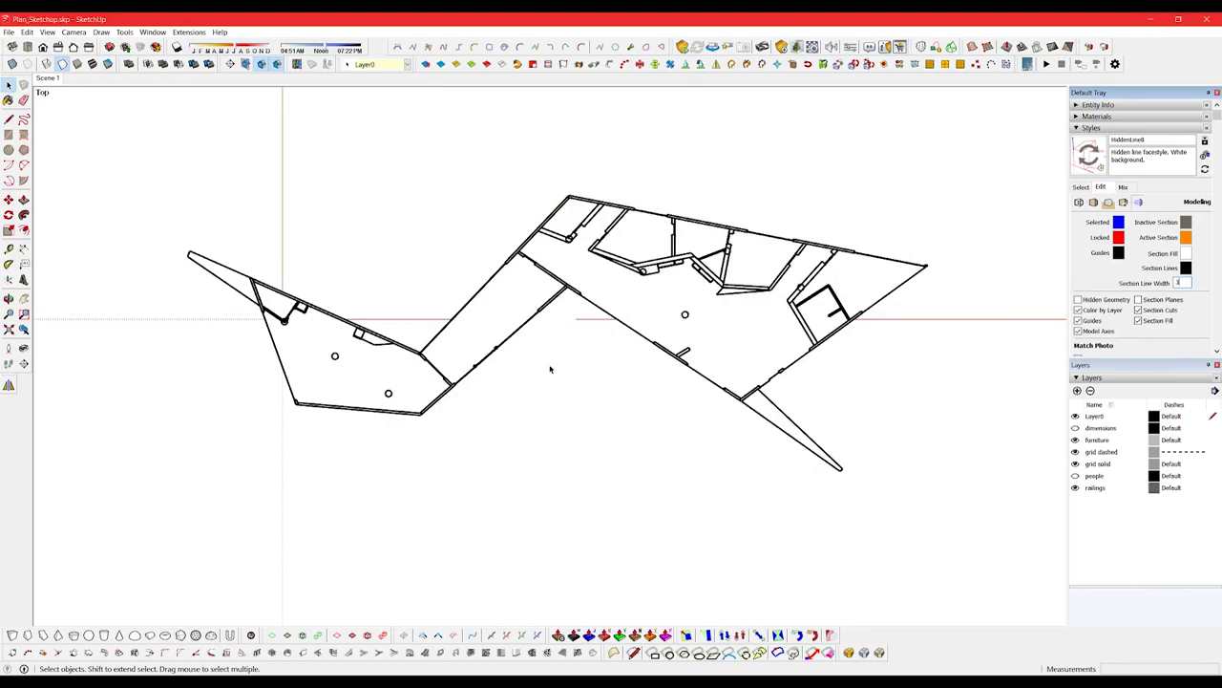
Step: Set the section line width to 4 and export the view as a JPEG image named Section Cut Lines 2
{"action": "left_click", "coordinate": [9, 32]}
{"action": "left_click", "coordinate": [218, 251]}
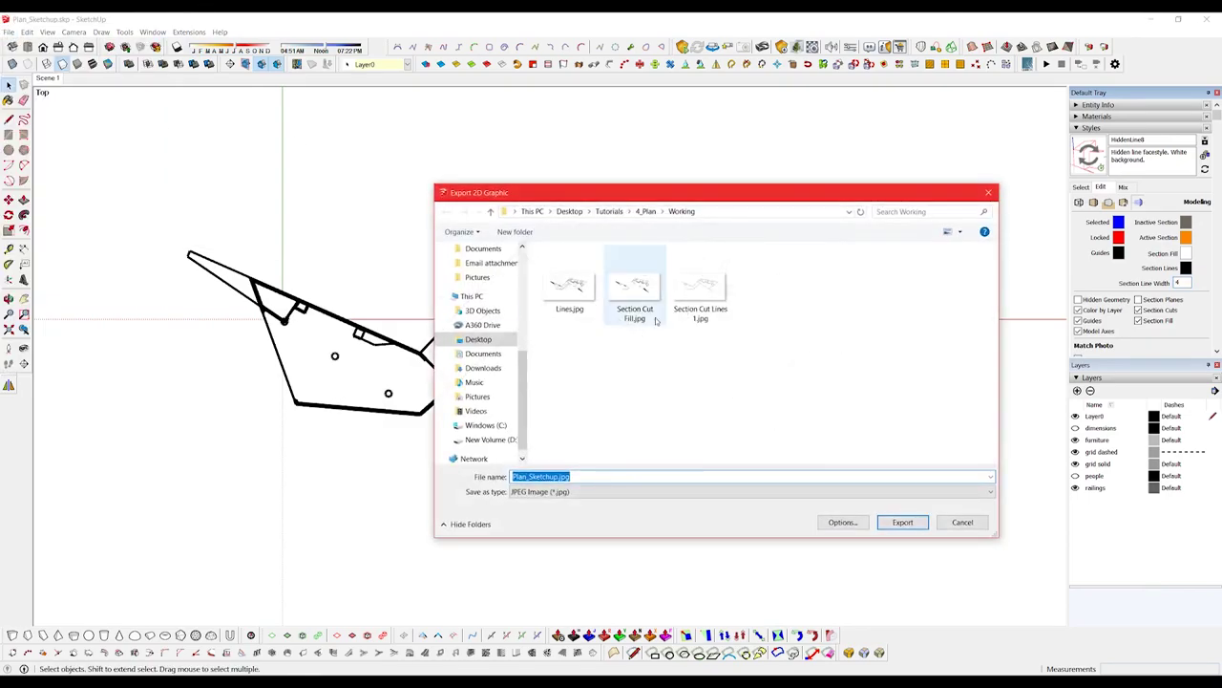
{"action": "left_click", "coordinate": [697, 308]}
{"action": "left_click", "coordinate": [586, 476]}
{"action": "left_click", "coordinate": [584, 476]}
{"action": "key", "text": "Return"}
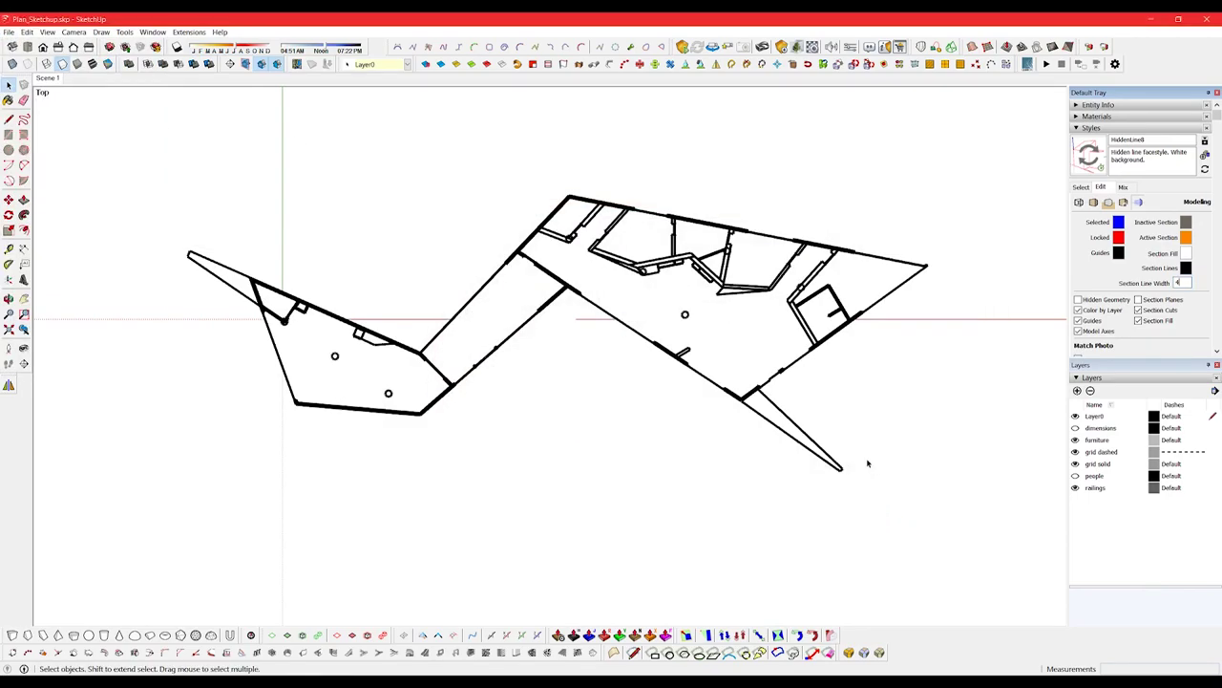
Step: Set the section line width to 5 and export the view as the next numbered Section Cut Lines JPEG
{"action": "type", "text": "5"}
{"action": "key", "text": "Return"}
{"action": "left_click", "coordinate": [9, 32]}
{"action": "left_click", "coordinate": [218, 250]}
{"action": "left_click", "coordinate": [764, 296]}
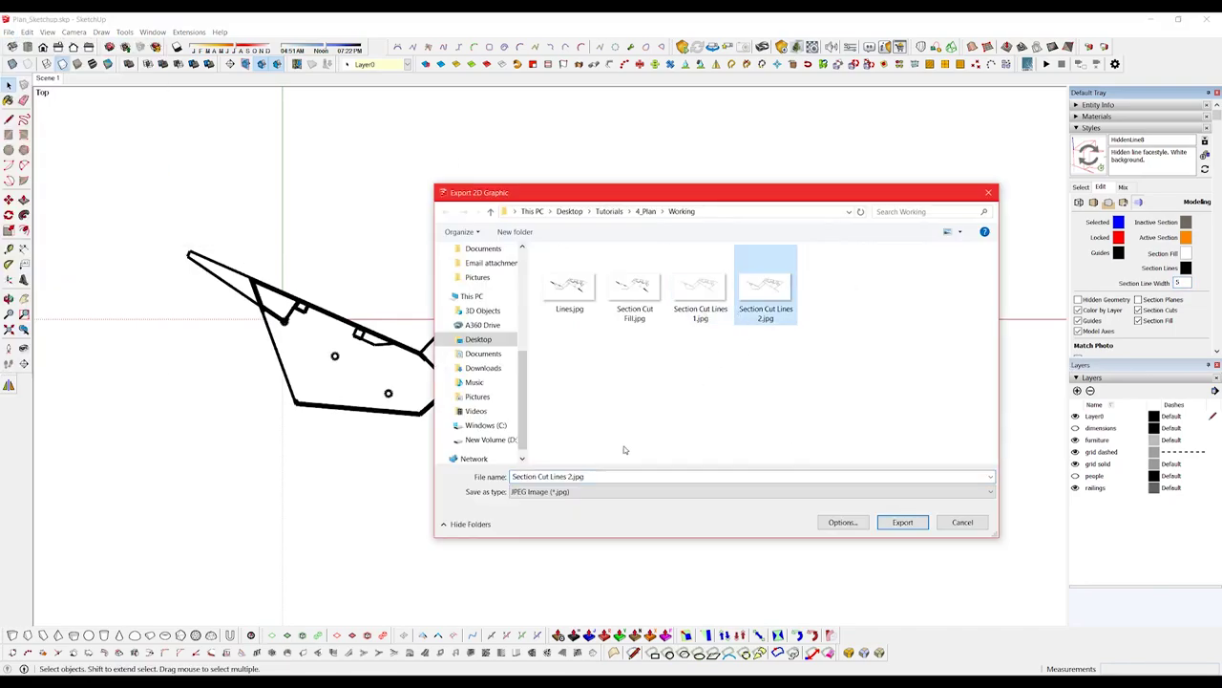
{"action": "left_click_drag", "start_coordinate": [585, 475], "coordinate": [571, 475]}
{"action": "key", "text": "Return"}
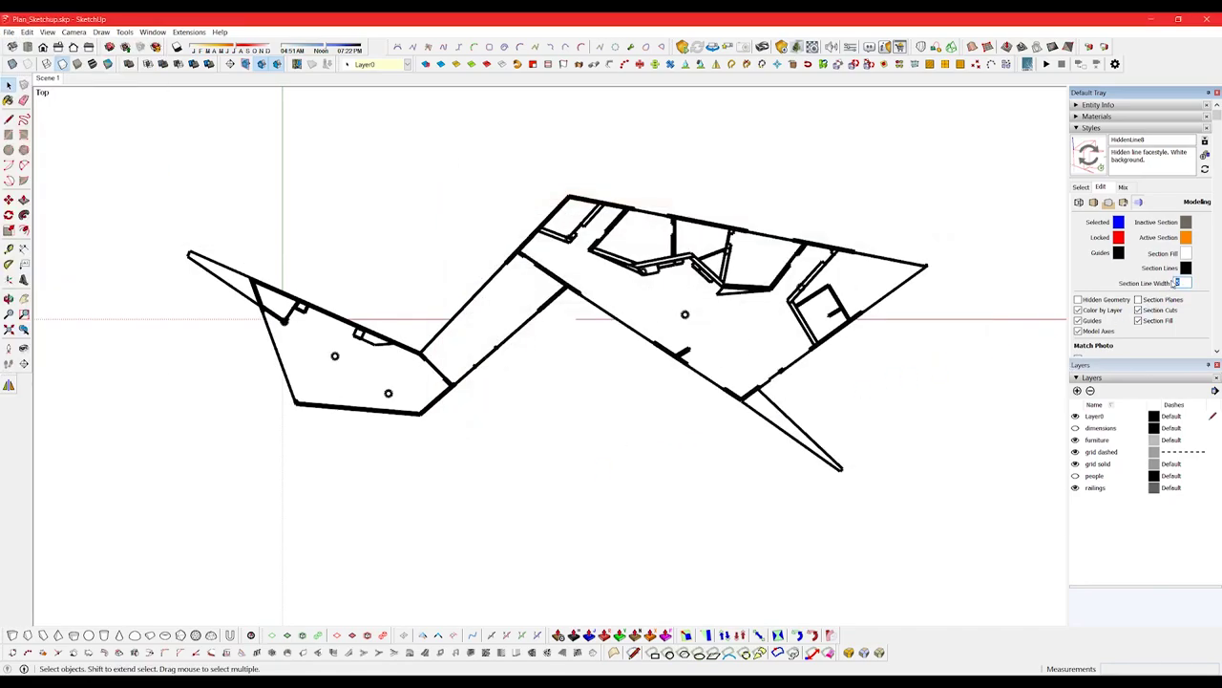
Step: Set the section line width to 8 and export the view as a JPEG image named Section Cut Lines 4
{"action": "left_click", "coordinate": [9, 31]}
{"action": "left_click", "coordinate": [204, 213]}
{"action": "left_click_drag", "start_coordinate": [584, 475], "coordinate": [570, 476]}
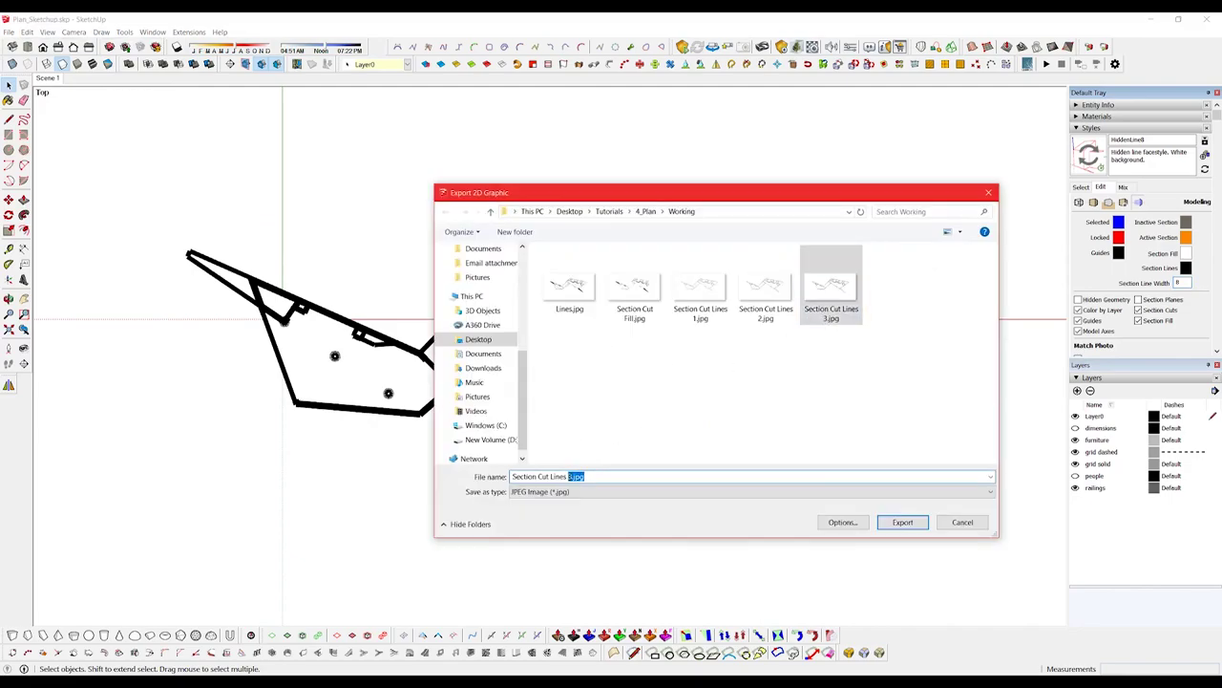
{"action": "type", "text": "4"}
{"action": "key", "text": "Return"}
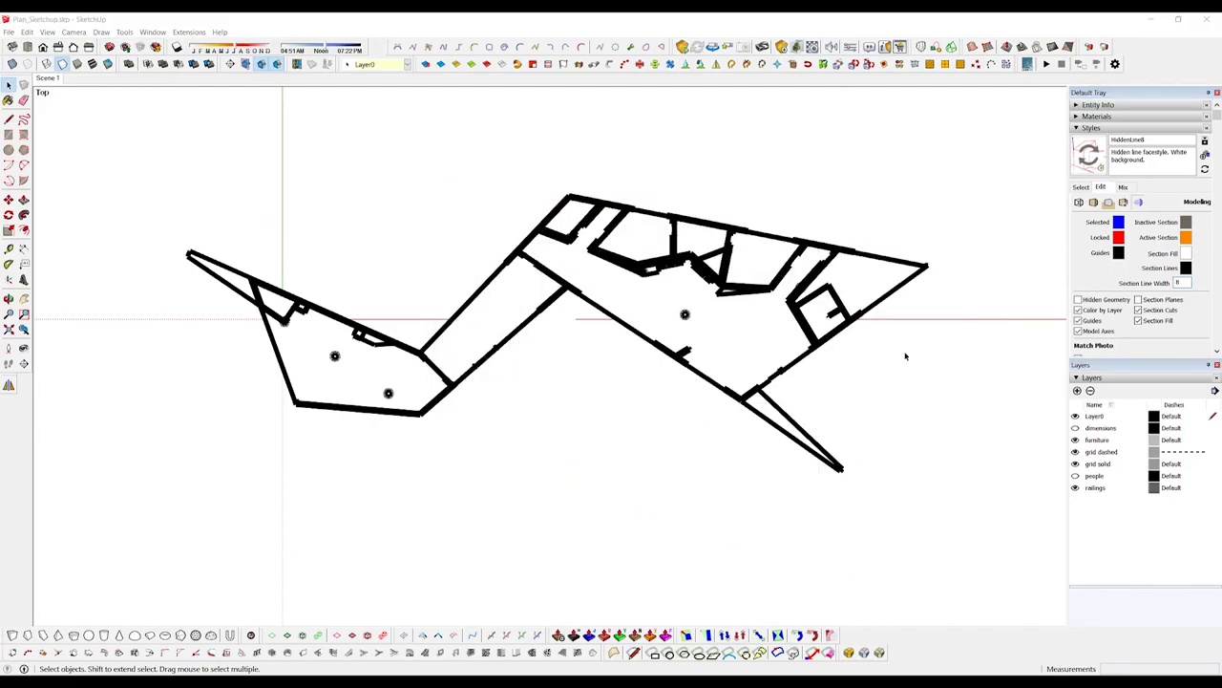
Step: Change the section lines color to white and set the section line width to 1
{"action": "left_click", "coordinate": [1185, 268]}
{"action": "left_click_drag", "start_coordinate": [457, 292], "coordinate": [573, 310]}
{"action": "left_click", "coordinate": [452, 313]}
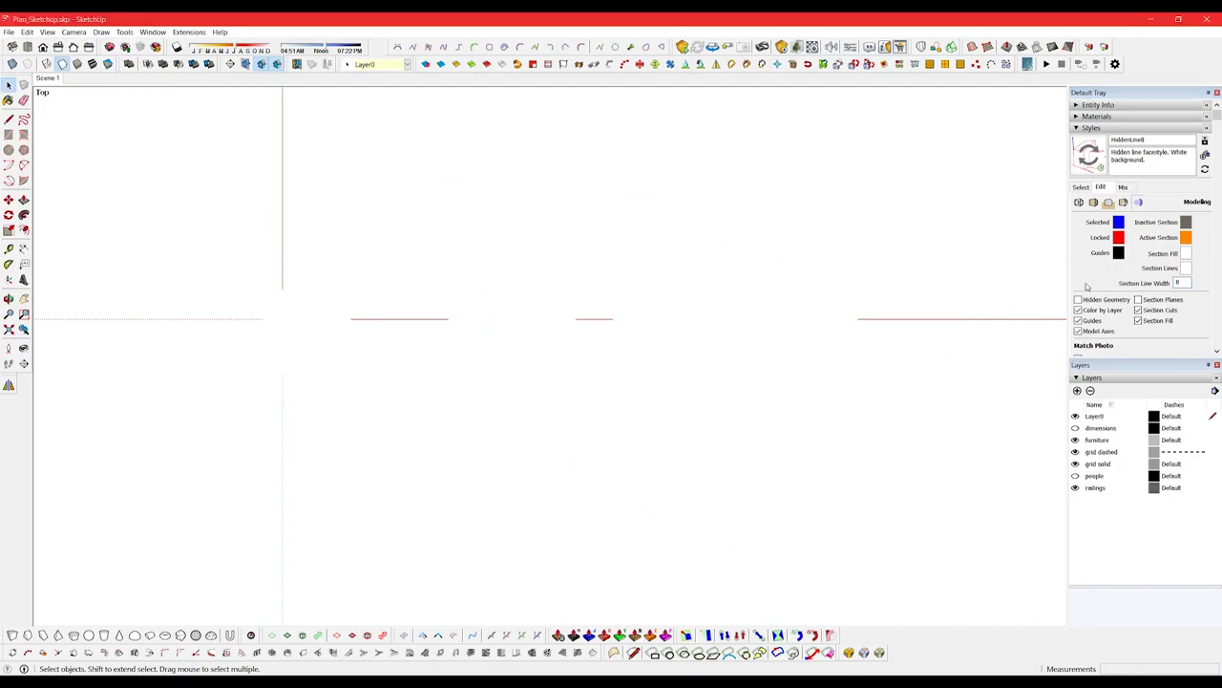
{"action": "left_click_drag", "start_coordinate": [1184, 283], "coordinate": [1159, 284]}
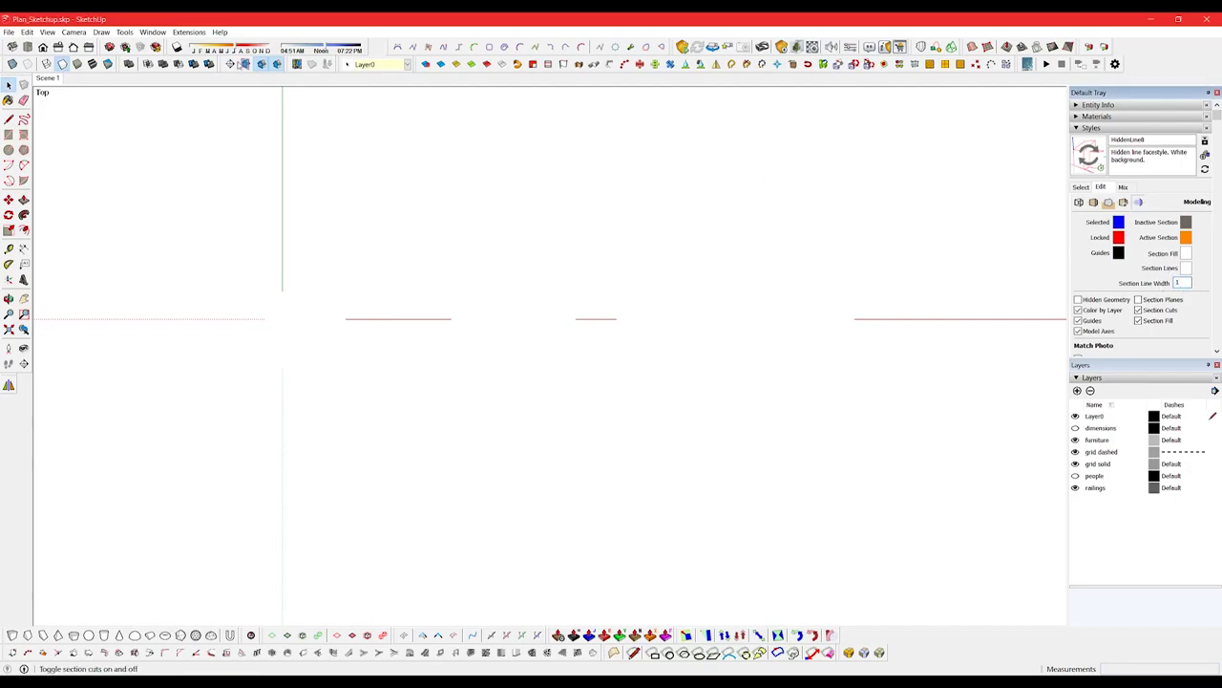
Step: Turn on shadows, set their time to 11:52 AM and reduce the Dark value to 35
{"action": "left_click", "coordinate": [177, 47]}
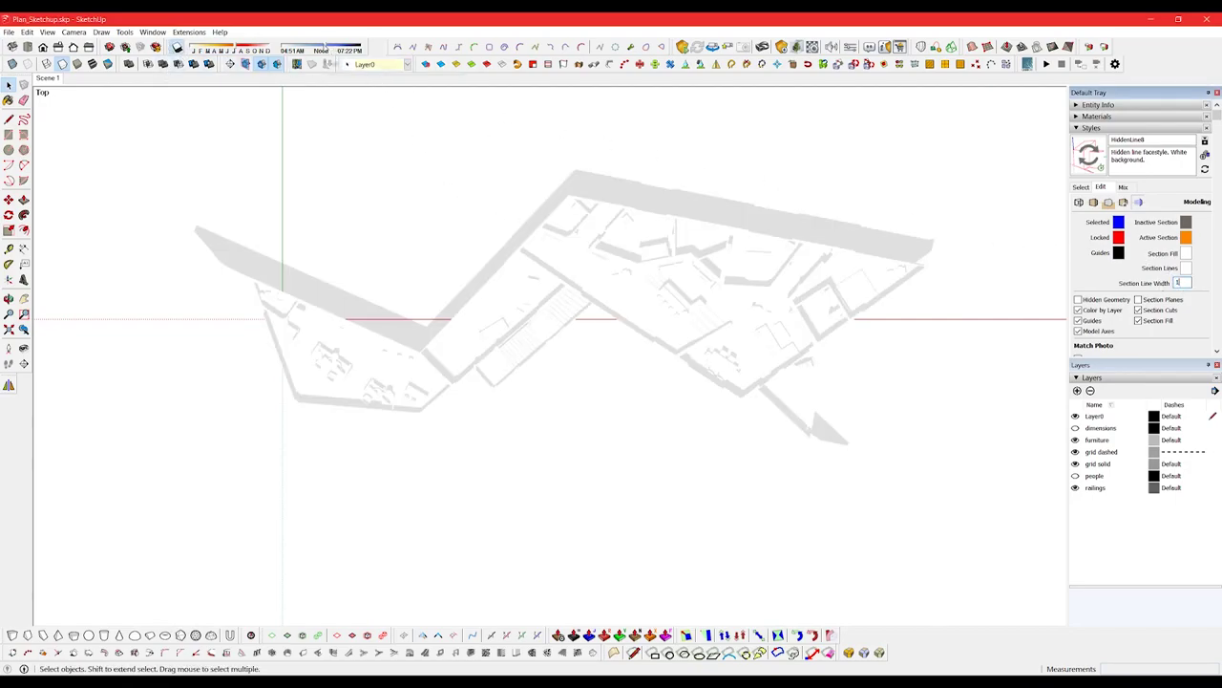
{"action": "left_click_drag", "start_coordinate": [324, 48], "coordinate": [316, 49]}
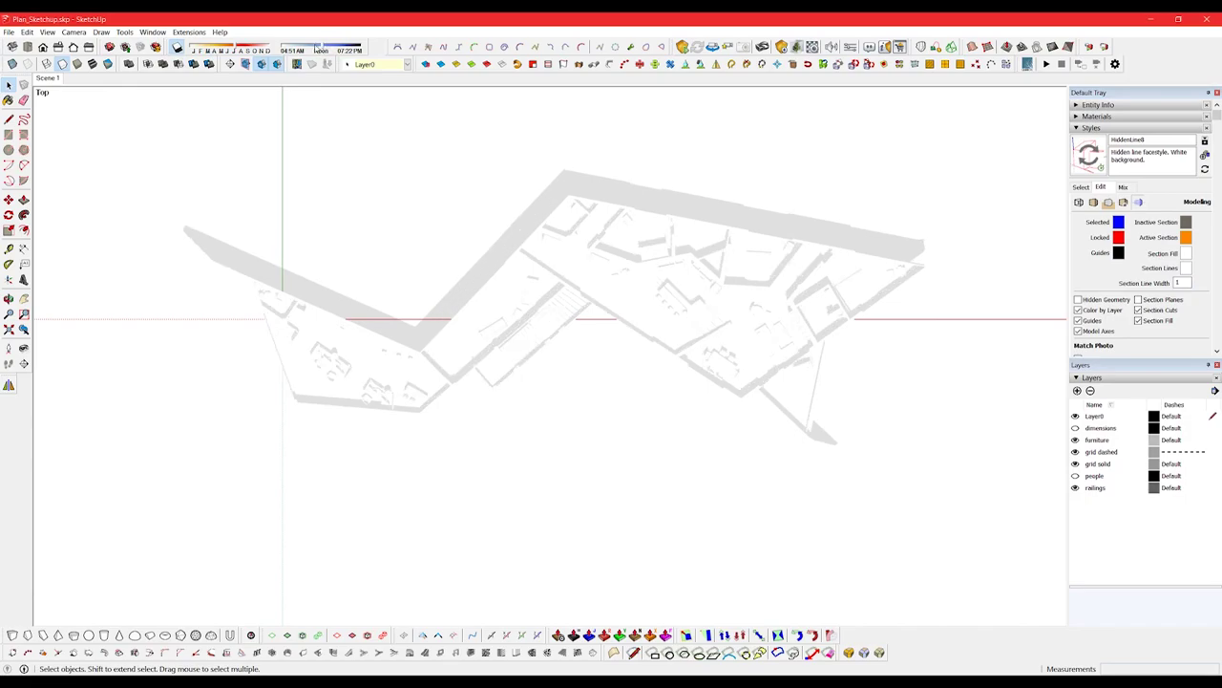
{"action": "scroll", "coordinate": [1149, 298], "scroll_direction": "down", "scroll_amount": 1}
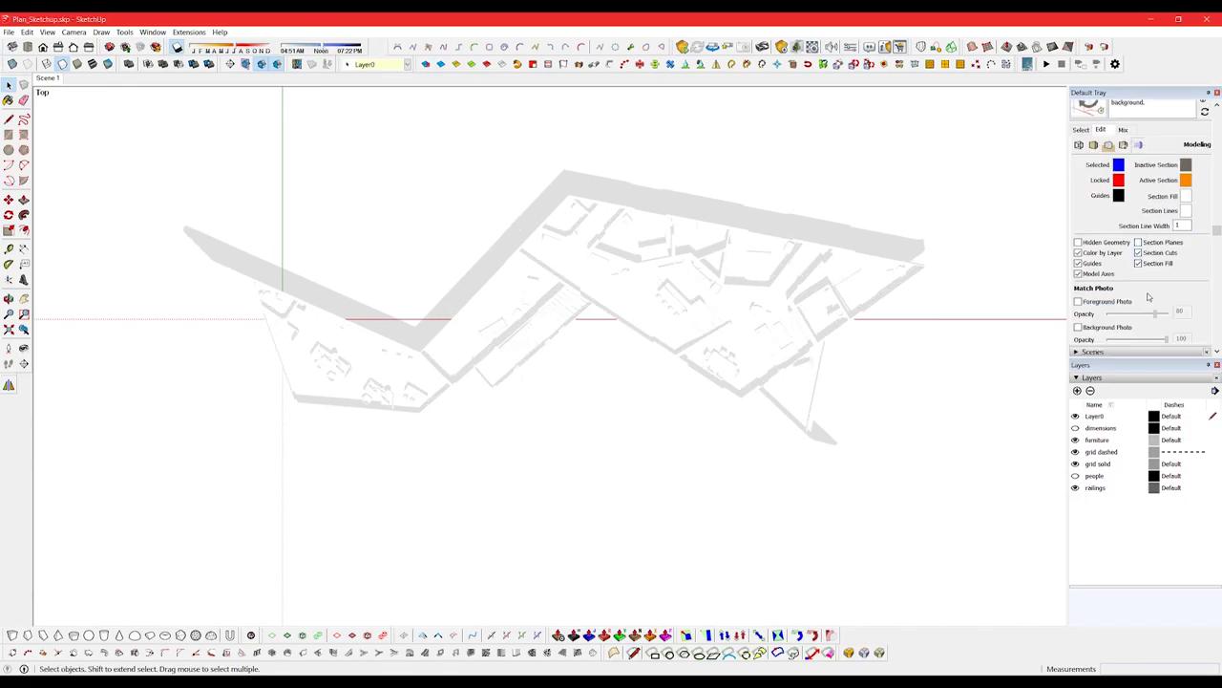
{"action": "scroll", "coordinate": [1149, 298], "scroll_direction": "up", "scroll_amount": 1}
{"action": "left_click", "coordinate": [1076, 128]}
{"action": "left_click", "coordinate": [1076, 151]}
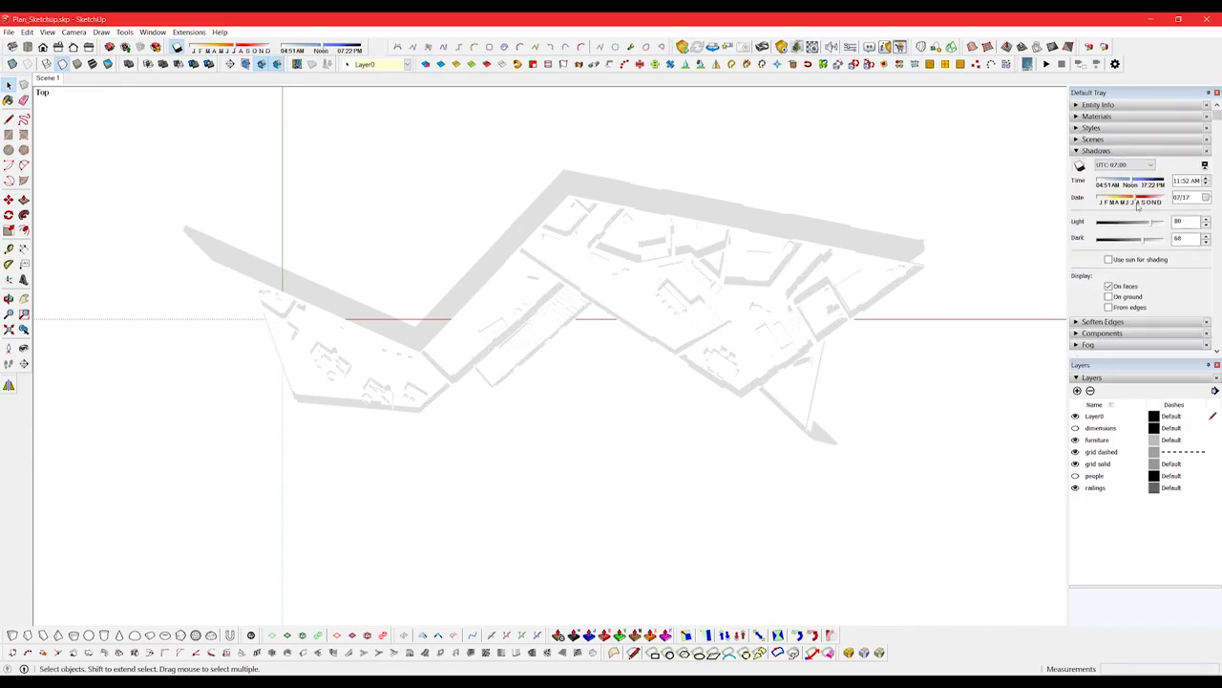
{"action": "left_click_drag", "start_coordinate": [1146, 241], "coordinate": [1122, 243]}
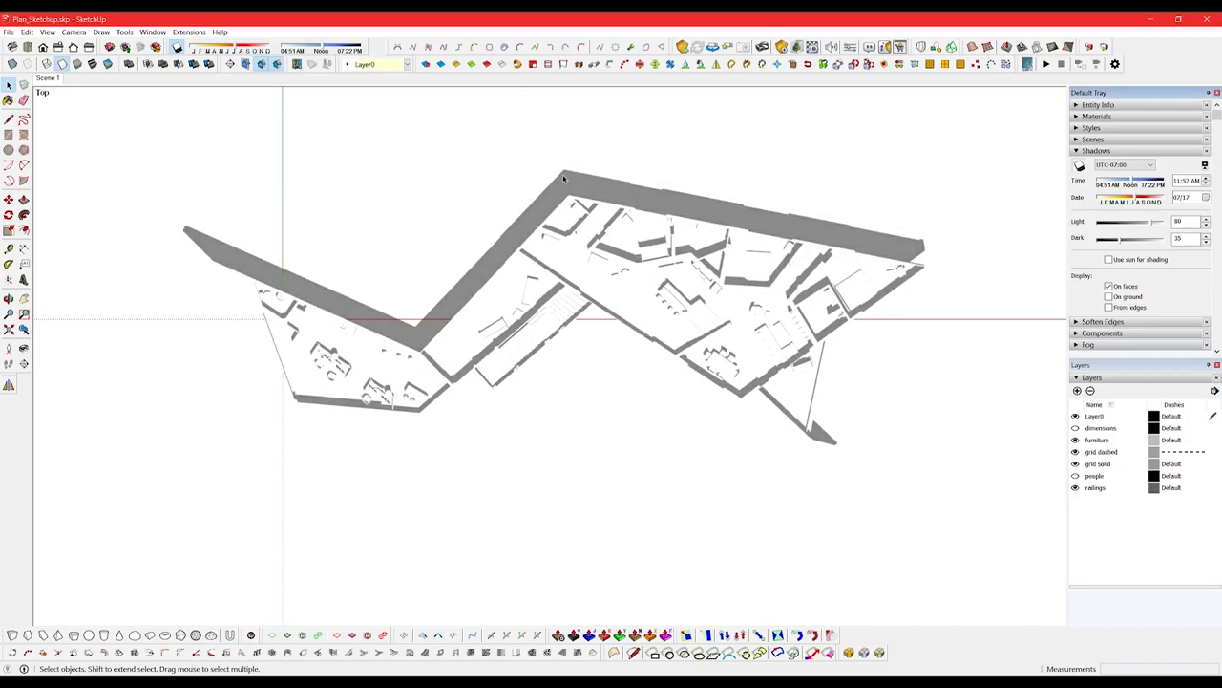
Step: Export the shadow view as a JPEG image named Shadows
{"action": "left_click", "coordinate": [9, 31]}
{"action": "mouse_move", "coordinate": [43, 218]}
{"action": "left_click", "coordinate": [206, 218]}
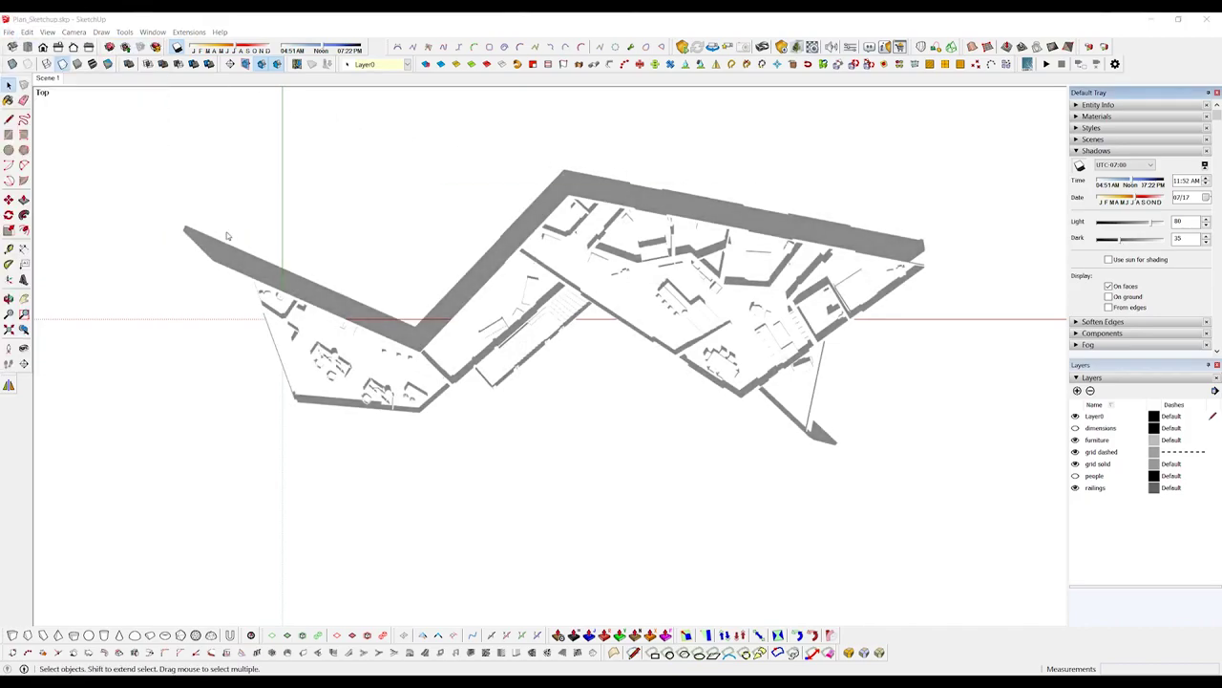
{"action": "key", "text": "Return"}
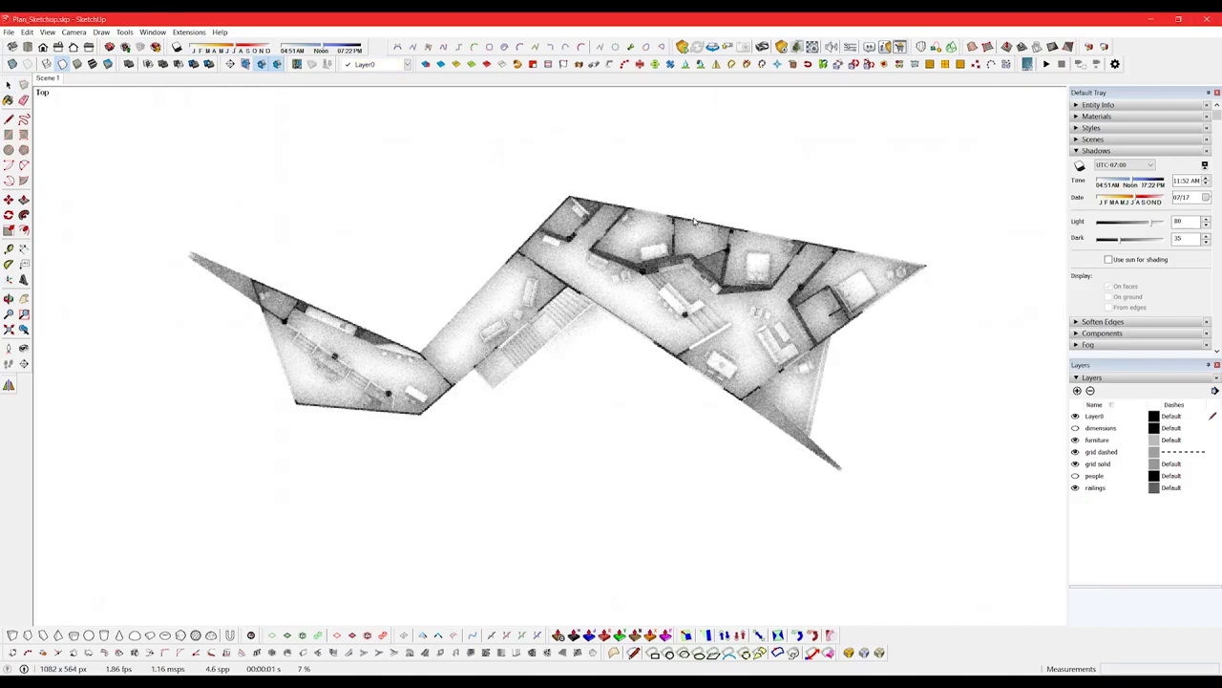
Step: Adjust the Occlusion Distance of the ambient occlusion preview to about 42.14
{"action": "right_click", "coordinate": [720, 201]}
{"action": "left_click", "coordinate": [785, 296]}
{"action": "left_click_drag", "start_coordinate": [787, 298], "coordinate": [800, 301]}
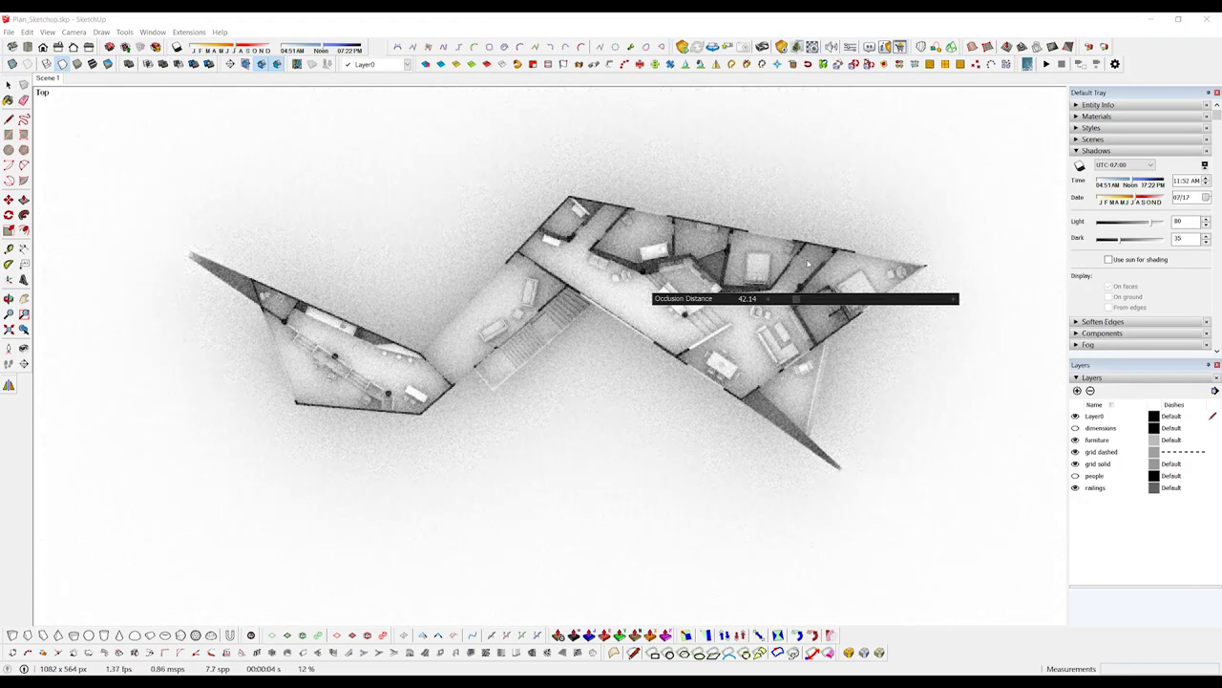
Step: Start an AmbientOcclusion Pro render of the plan at a custom resolution of 4000 x 2085 px
{"action": "left_click", "coordinate": [1103, 47]}
{"action": "left_click", "coordinate": [366, 232]}
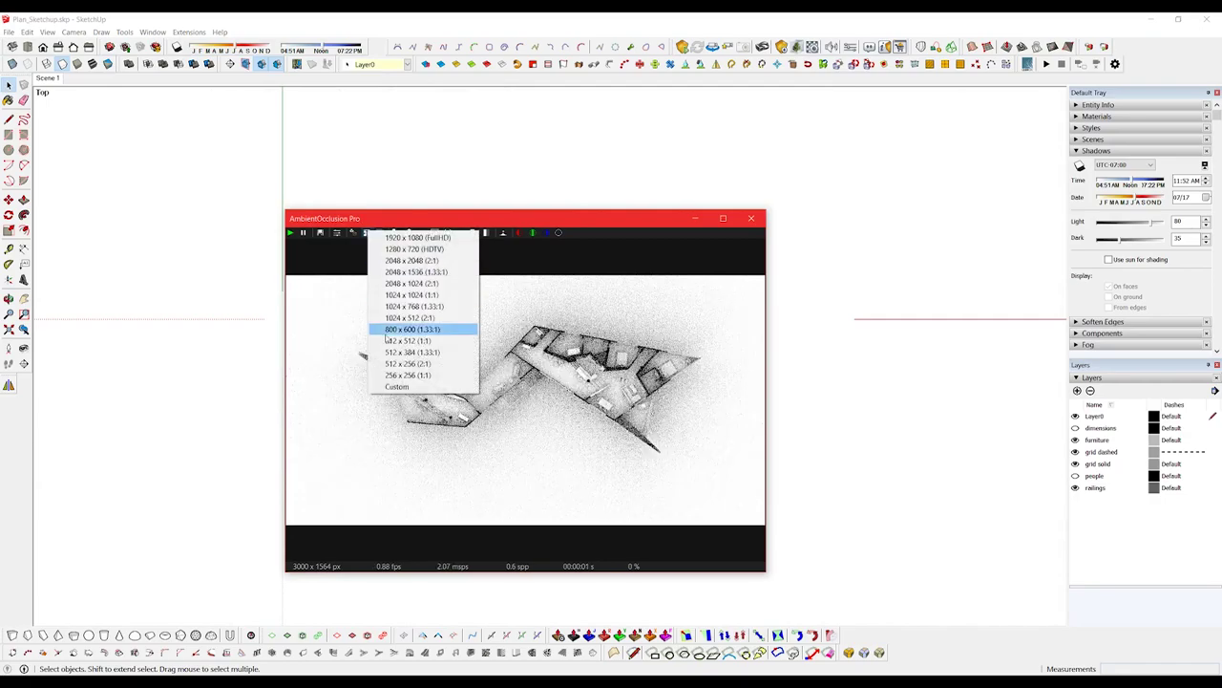
{"action": "left_click", "coordinate": [396, 384]}
{"action": "type", "text": "4000"}
{"action": "left_click", "coordinate": [501, 422]}
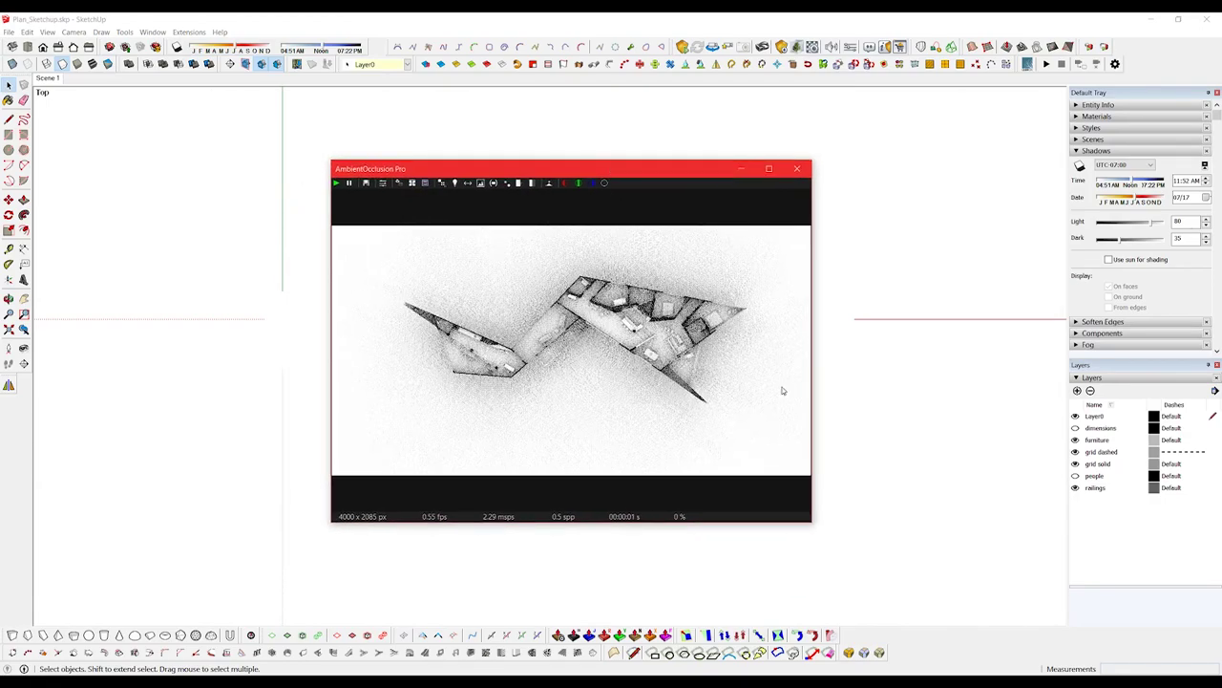
Step: Save the finished render as the JPEG image Ambient Occlusion in the Working folder and close the render window
{"action": "left_click", "coordinate": [365, 183]}
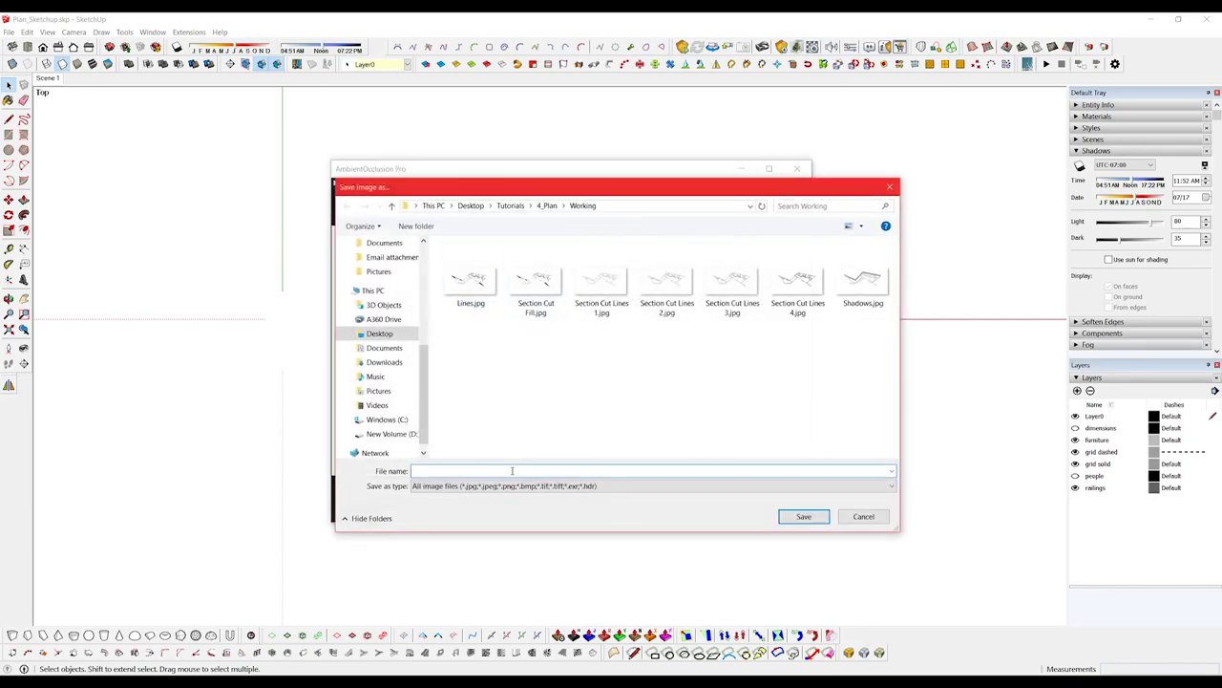
{"action": "left_click", "coordinate": [512, 470]}
{"action": "key", "text": "Return"}
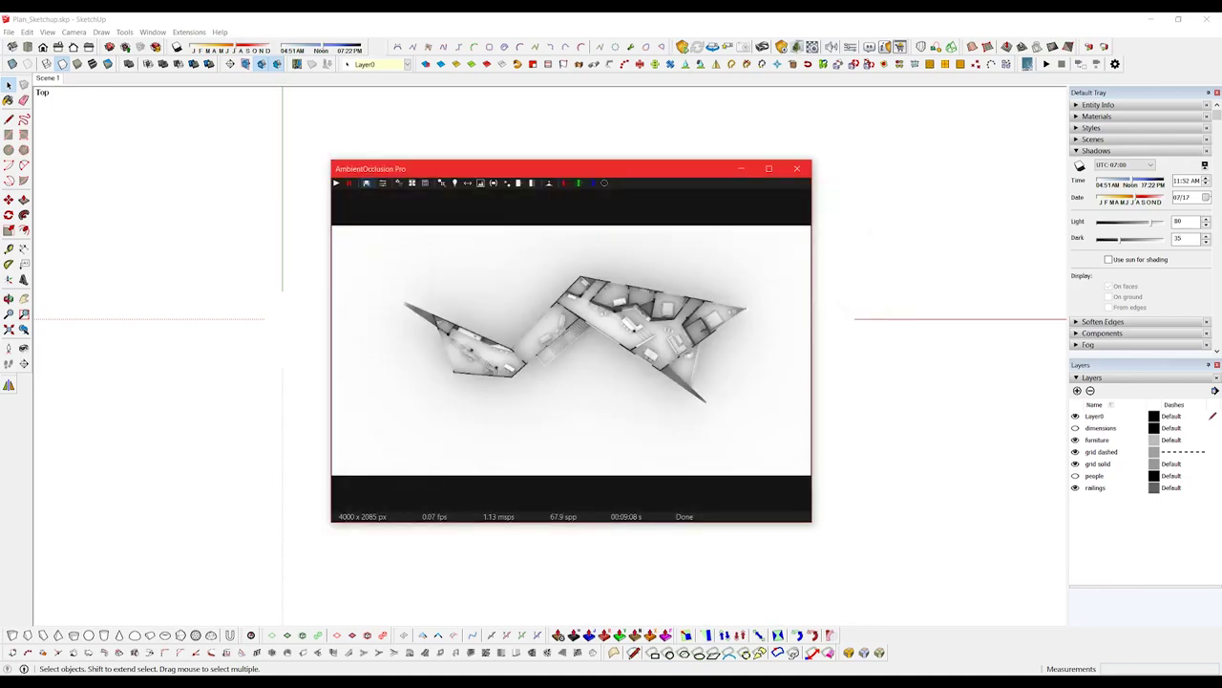
{"action": "left_click", "coordinate": [797, 169]}
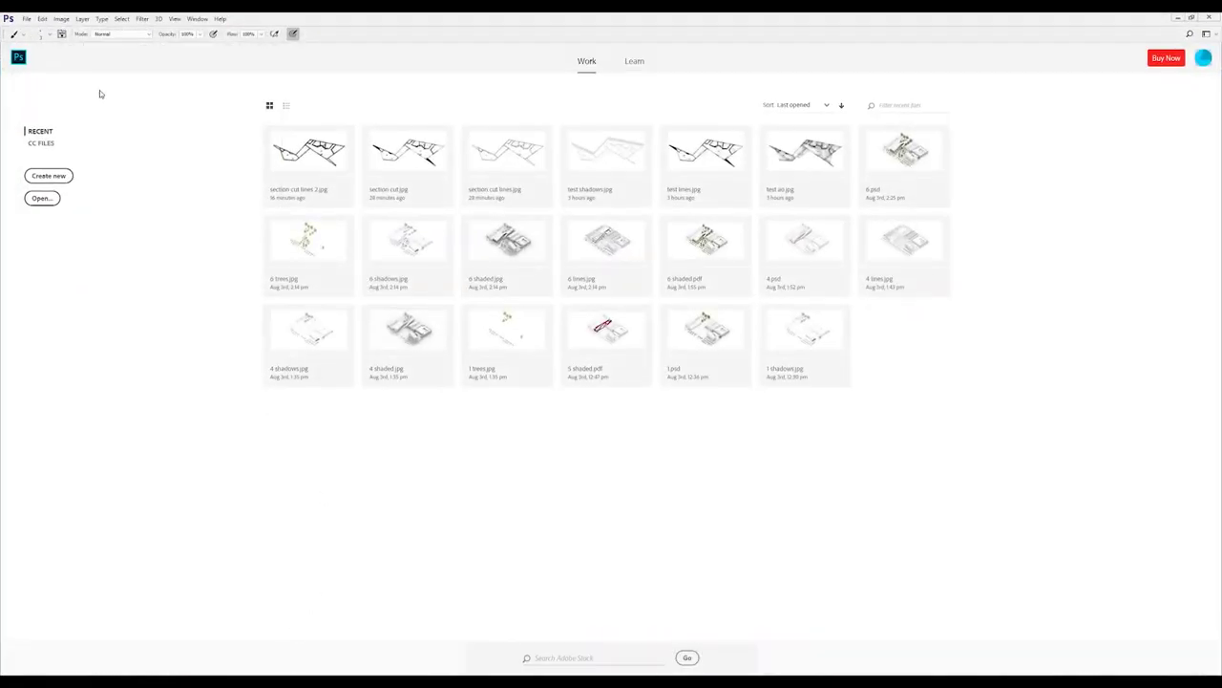
Step: Switch to Photoshop and open all the exported JPEG images from the 4_Plan Working folder
{"action": "left_click", "coordinate": [28, 19]}
{"action": "left_click", "coordinate": [43, 43]}
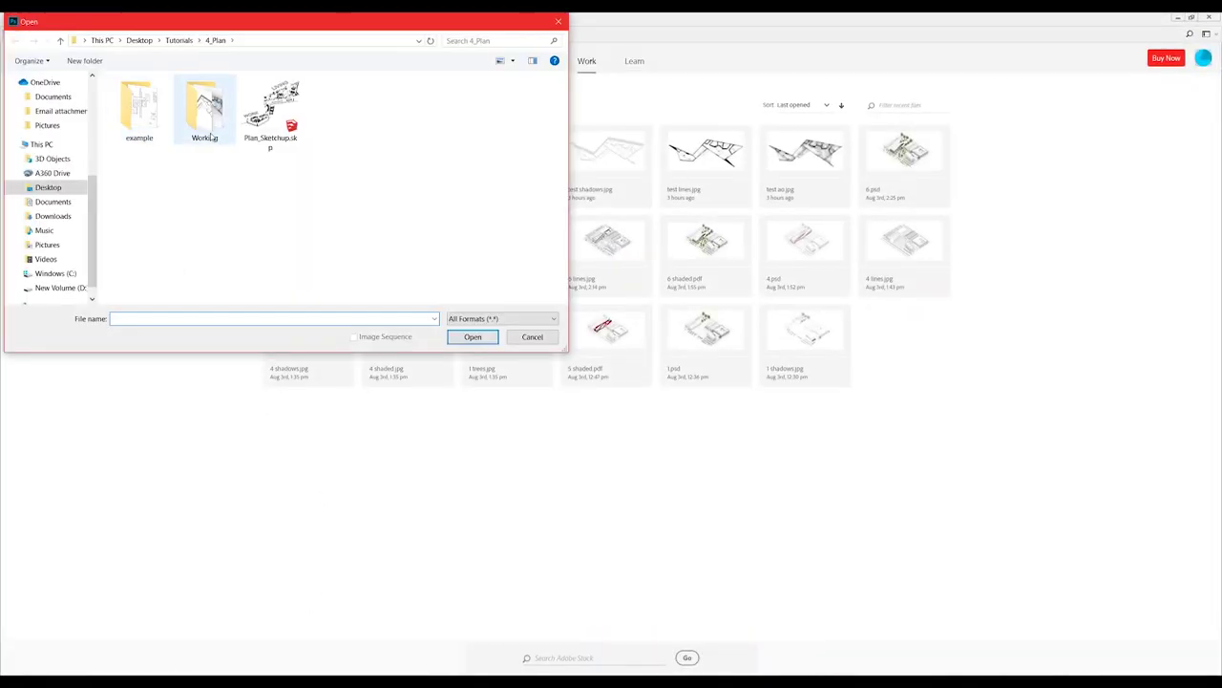
{"action": "double_click", "coordinate": [217, 132]}
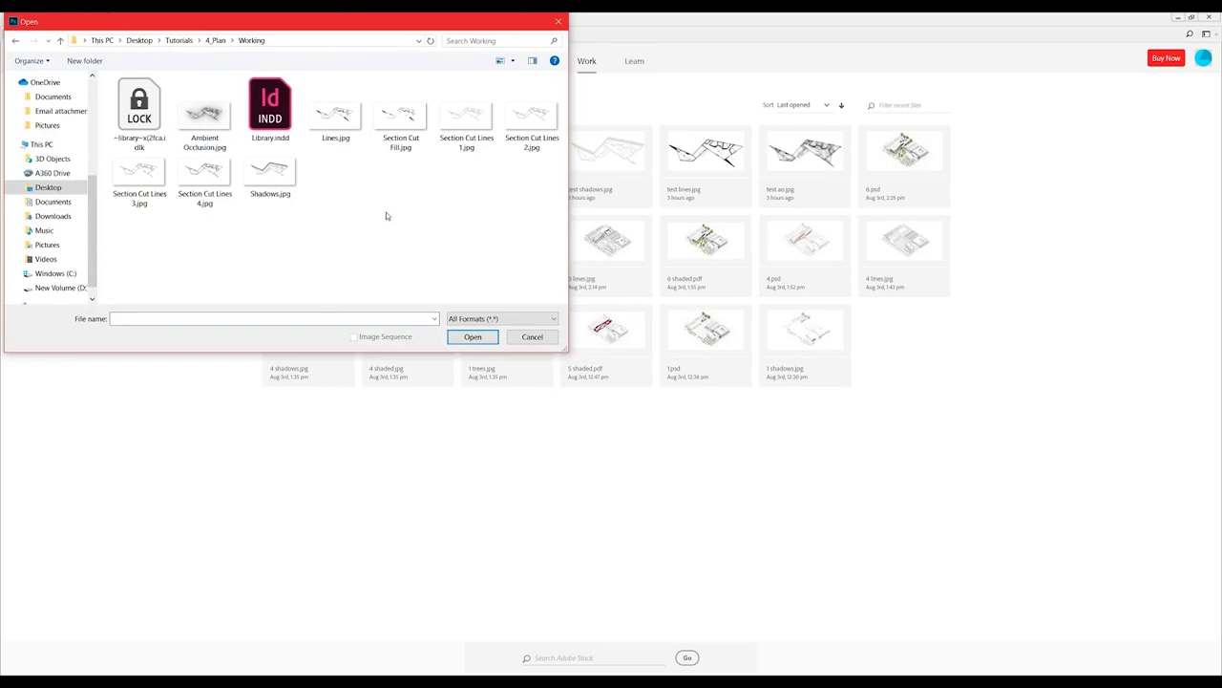
{"action": "left_click_drag", "start_coordinate": [387, 216], "coordinate": [110, 172]}
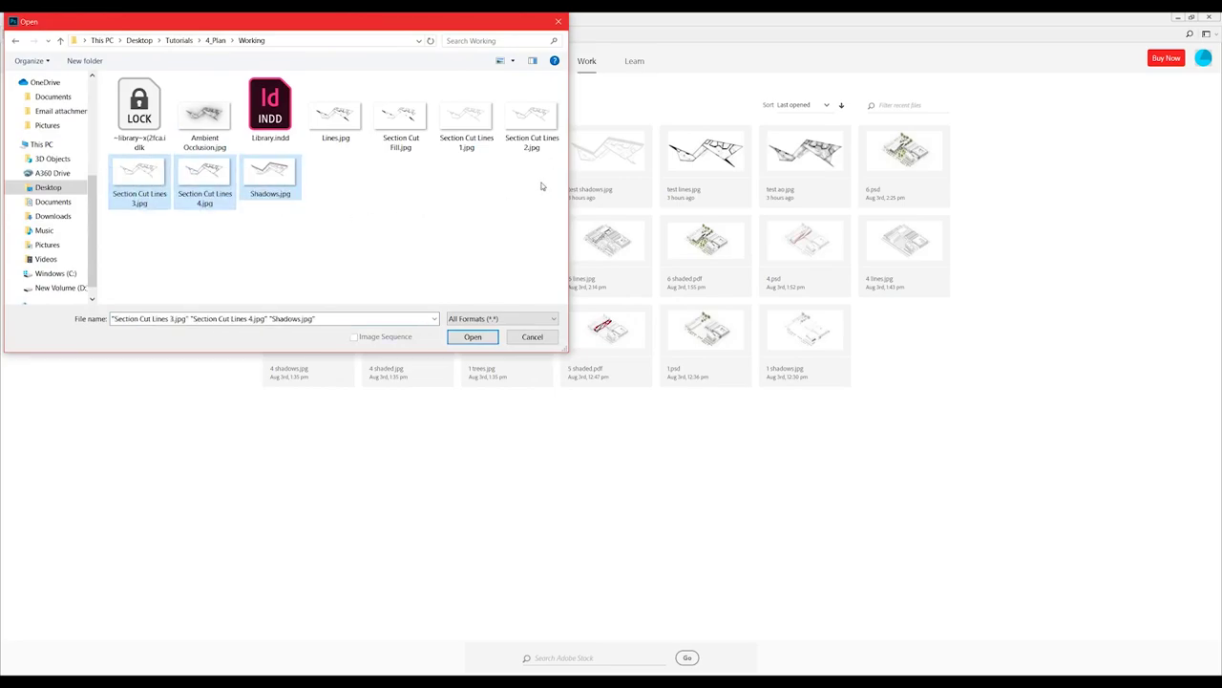
{"action": "left_click_drag", "start_coordinate": [542, 186], "coordinate": [208, 135]}
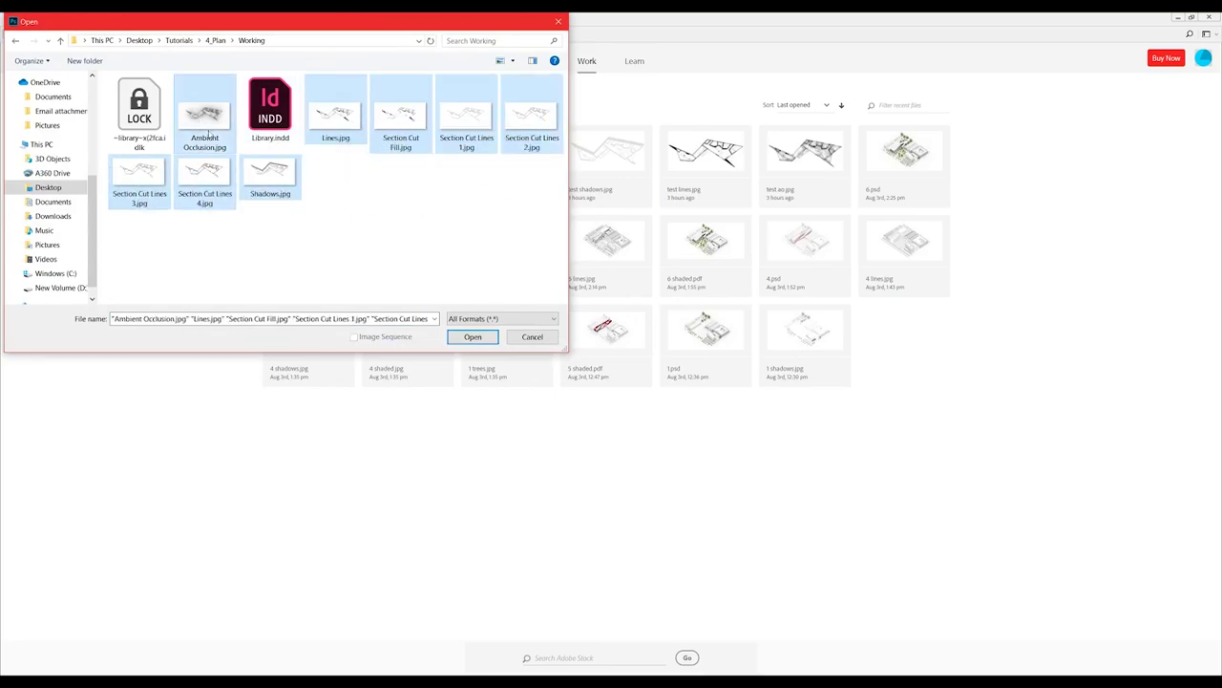
{"action": "left_click", "coordinate": [475, 336]}
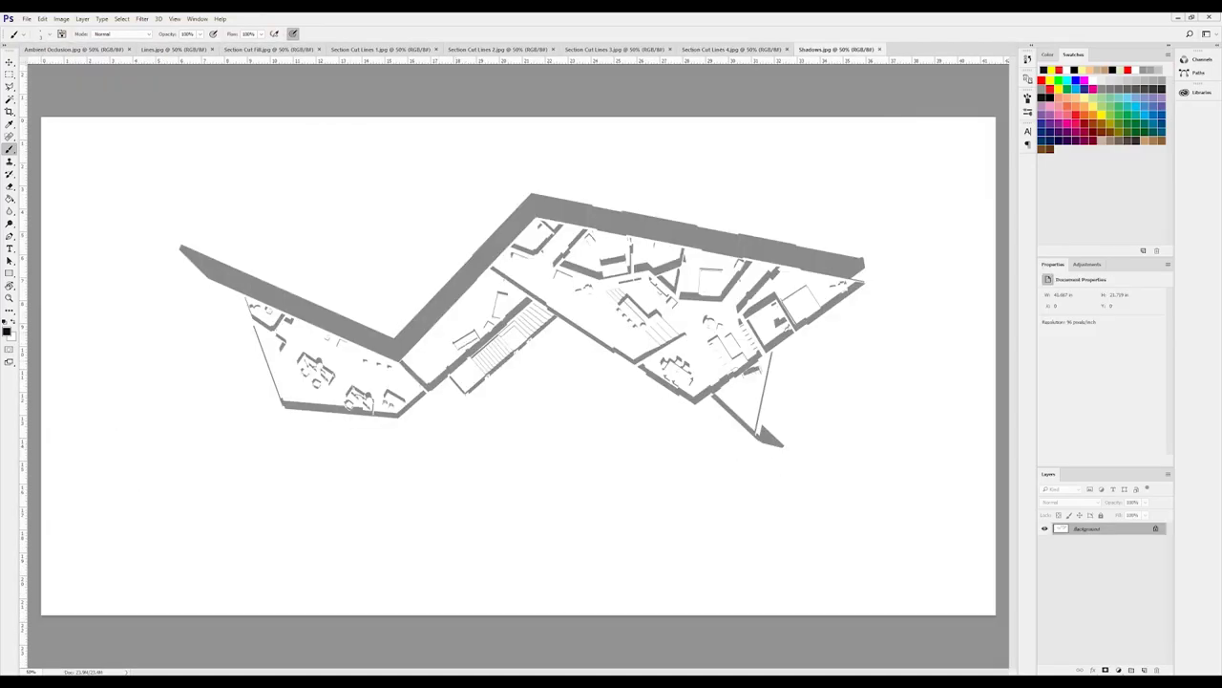
Step: Copy the Lines and Section Cut Fill images into the Ambient Occlusion document as layers and close their source files
{"action": "left_click", "coordinate": [268, 50]}
{"action": "left_click", "coordinate": [75, 50]}
{"action": "left_click_drag", "start_coordinate": [175, 50], "coordinate": [304, 194]}
{"action": "key", "text": "v"}
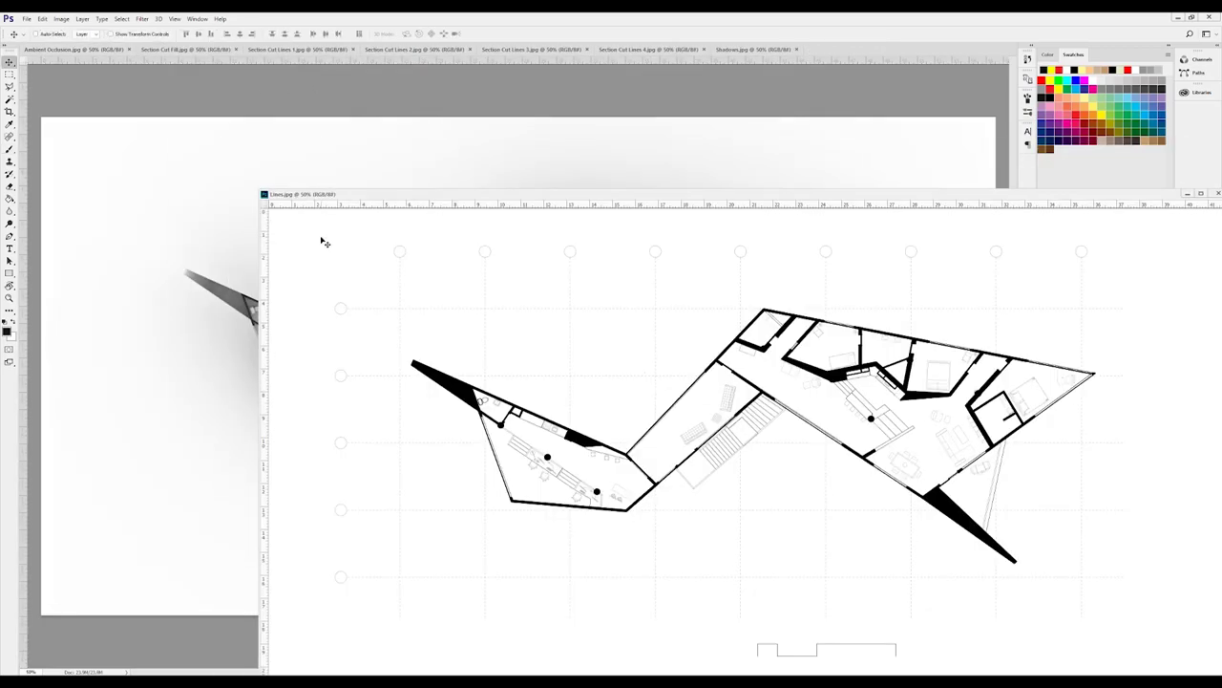
{"action": "left_click_drag", "start_coordinate": [329, 242], "coordinate": [203, 166]}
{"action": "key", "text": "ctrl+w"}
{"action": "left_click_drag", "start_coordinate": [207, 49], "coordinate": [323, 184]}
{"action": "left_click_drag", "start_coordinate": [382, 267], "coordinate": [124, 181]}
{"action": "key", "text": "ctrl+w"}
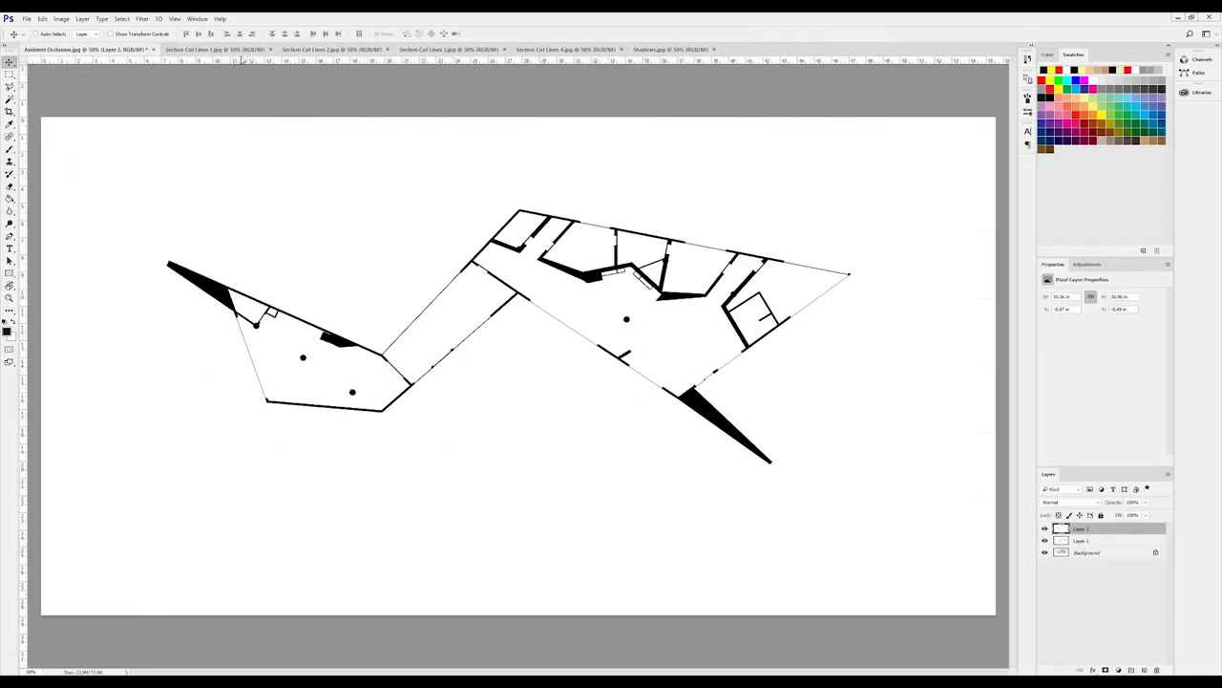
Step: Copy the four Section Cut Lines images and the Shadows image into the Ambient Occlusion document and close their source files
{"action": "left_click", "coordinate": [215, 50]}
{"action": "left_click_drag", "start_coordinate": [406, 100], "coordinate": [417, 107]}
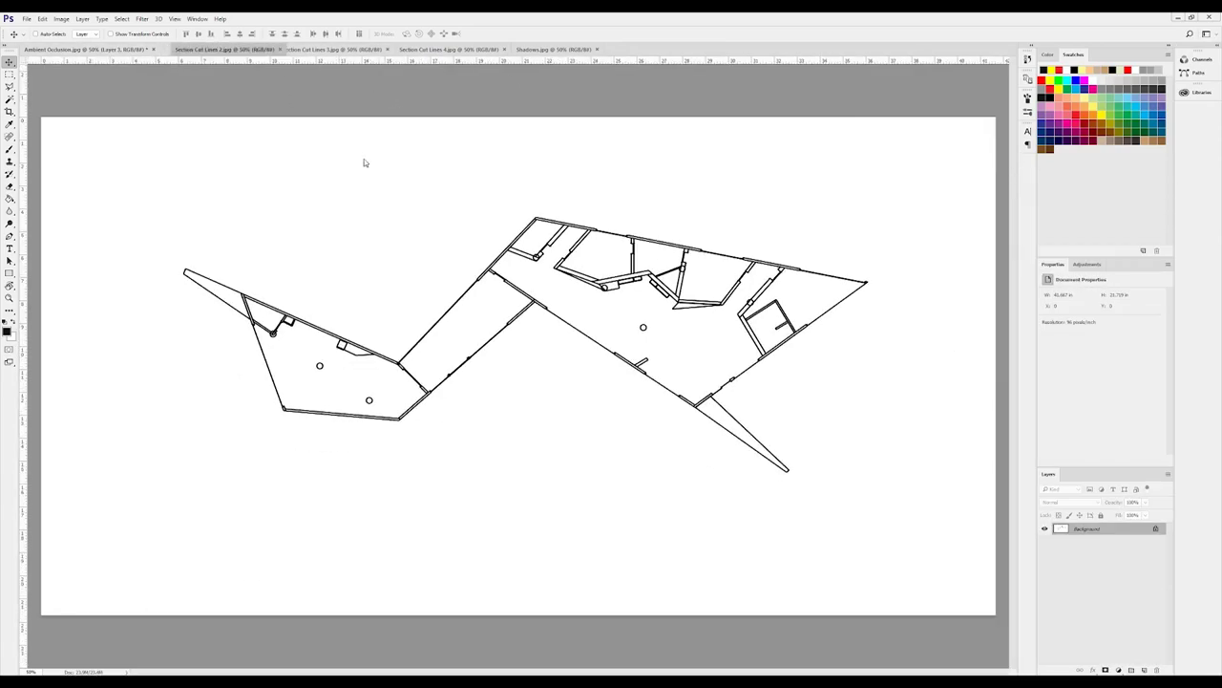
{"action": "left_click_drag", "start_coordinate": [229, 48], "coordinate": [300, 160]}
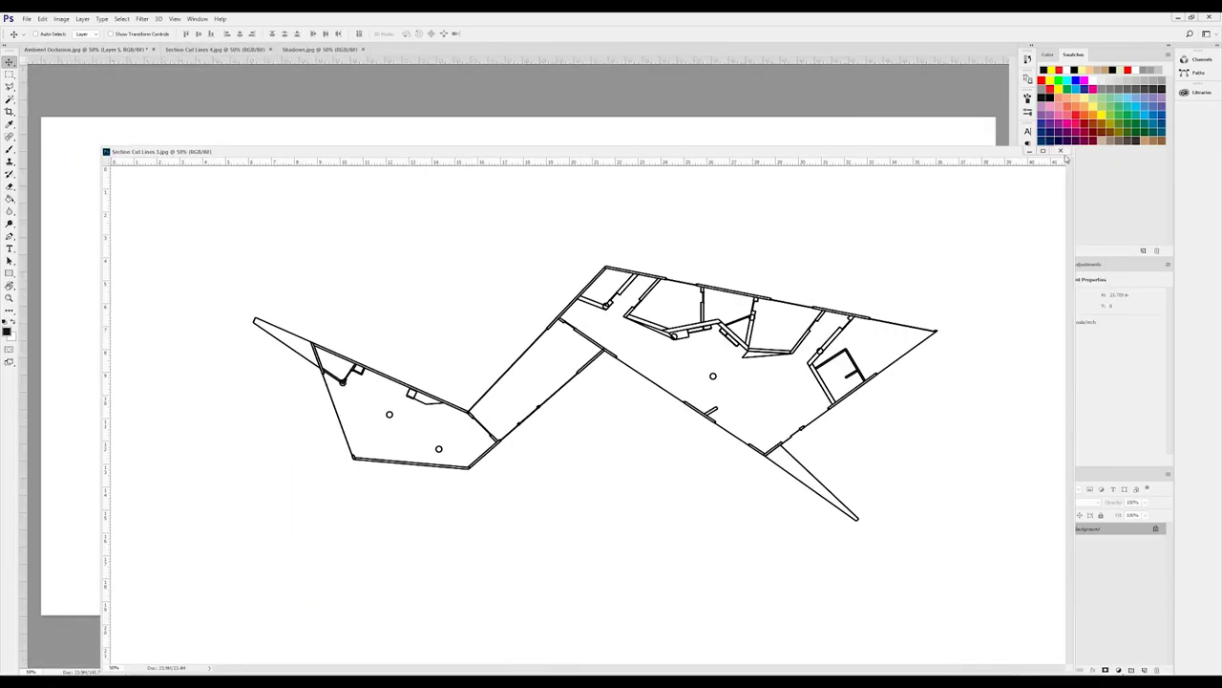
{"action": "left_click_drag", "start_coordinate": [573, 401], "coordinate": [230, 122]}
{"action": "left_click_drag", "start_coordinate": [573, 382], "coordinate": [124, 286]}
{"action": "key", "text": "ctrl+w"}
Step: Unlock the background layer, name it Ambient Occlusion, and hide Layers 2 to 7
{"action": "left_click", "coordinate": [1088, 602]}
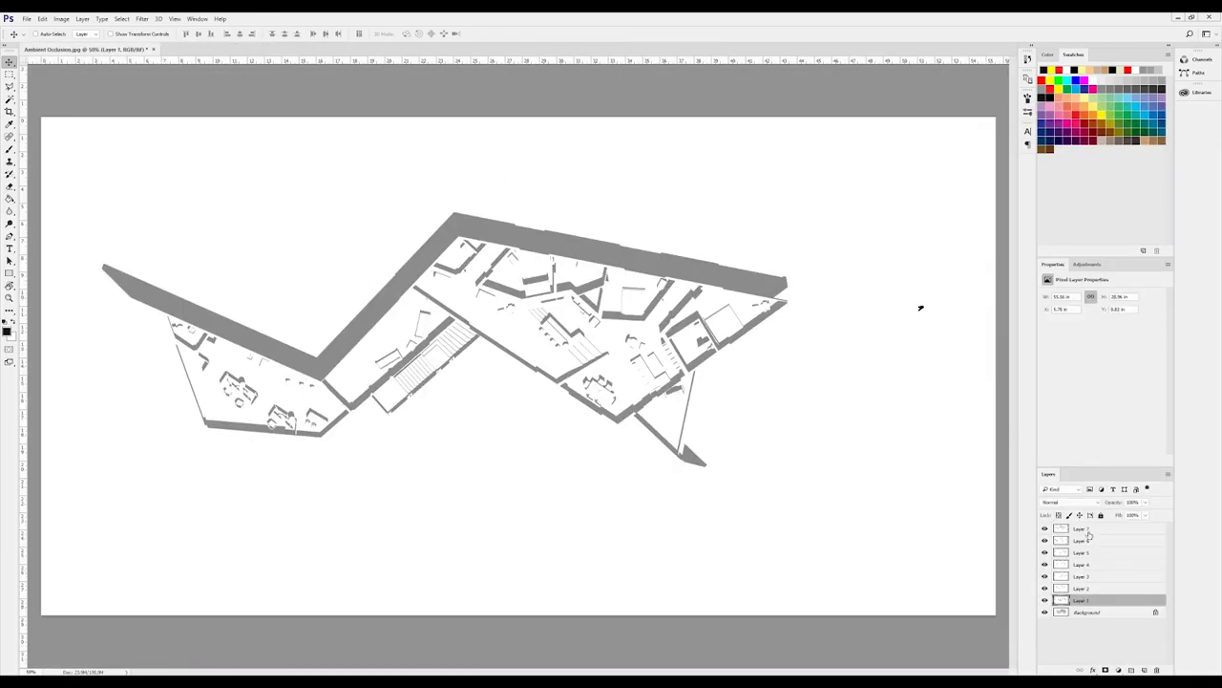
{"action": "left_click", "coordinate": [1087, 531], "text": "shift"}
{"action": "left_click", "coordinate": [1155, 612]}
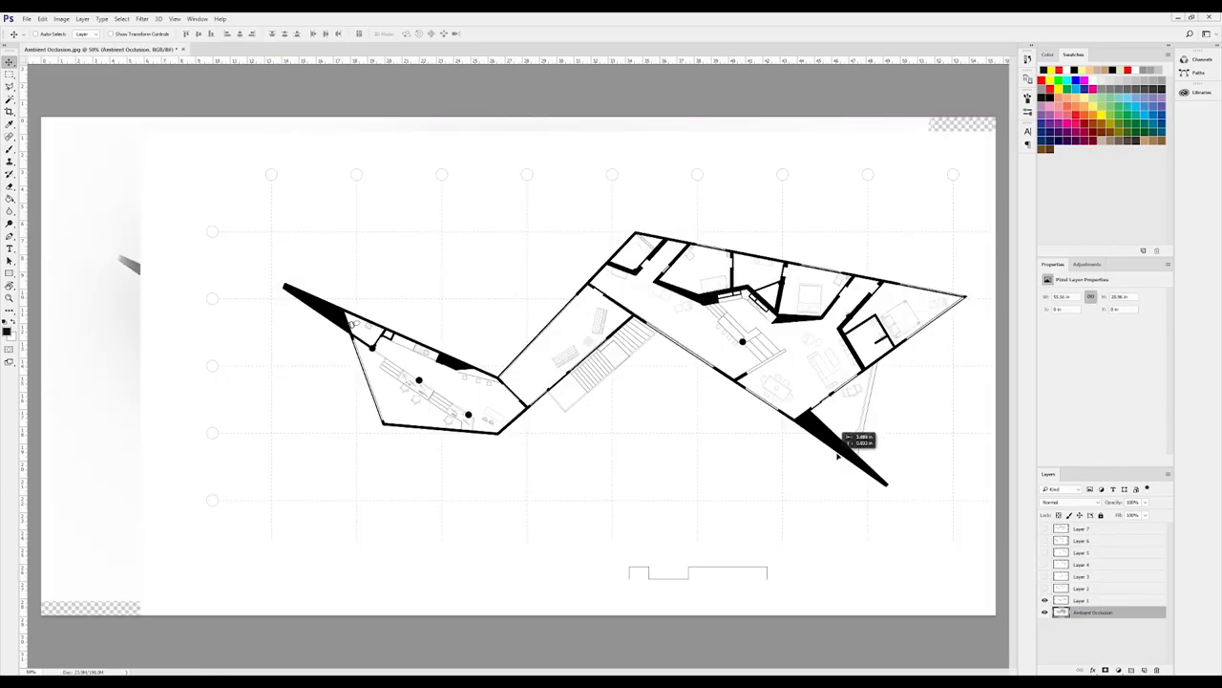
Step: Align Layer 1 with the canvas and rename it Lines
{"action": "left_click_drag", "start_coordinate": [796, 418], "coordinate": [722, 425]}
{"action": "double_click", "coordinate": [1082, 599]}
{"action": "type", "text": "Lines"}
Step: Show Layer 2, align it with the canvas and rename it Section Cut Fill
{"action": "left_click", "coordinate": [1045, 589]}
{"action": "left_click", "coordinate": [1089, 588]}
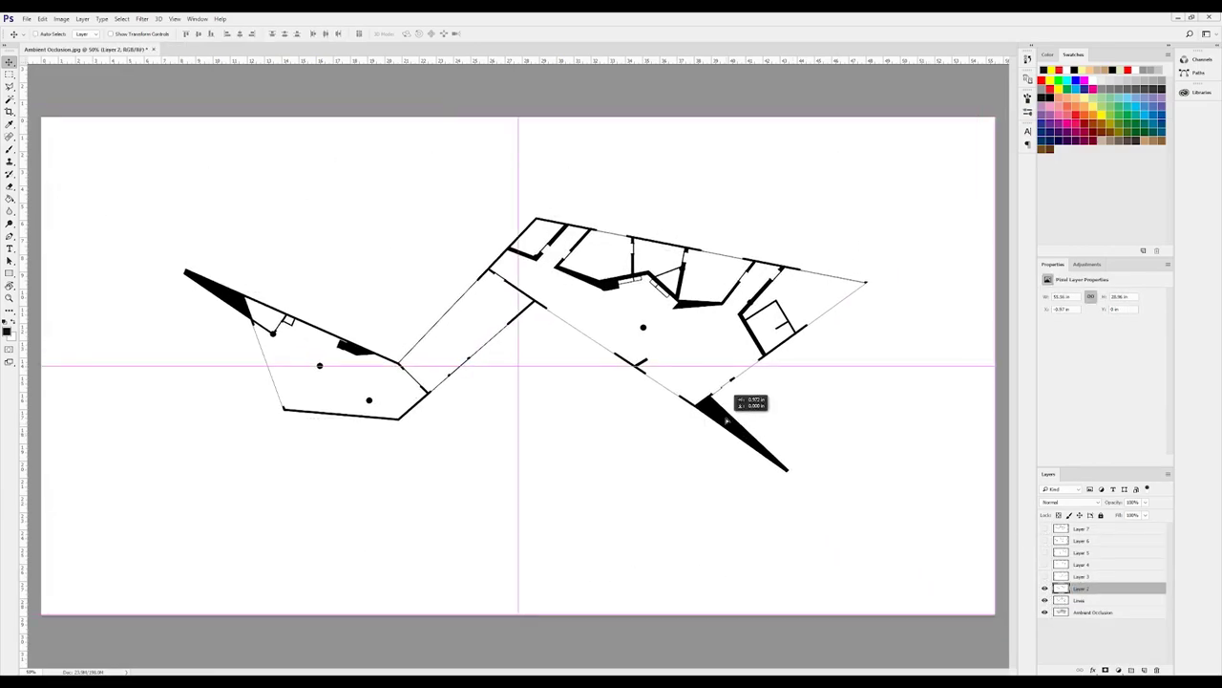
{"action": "double_click", "coordinate": [1082, 588]}
{"action": "type", "text": "Section Cut Fill"}
{"action": "key", "text": "Return"}
Step: Show Layers 3, 4 and 5 one by one and align each with the canvas
{"action": "left_click", "coordinate": [1044, 576]}
{"action": "left_click", "coordinate": [1089, 576]}
{"action": "left_click_drag", "start_coordinate": [714, 379], "coordinate": [709, 379]}
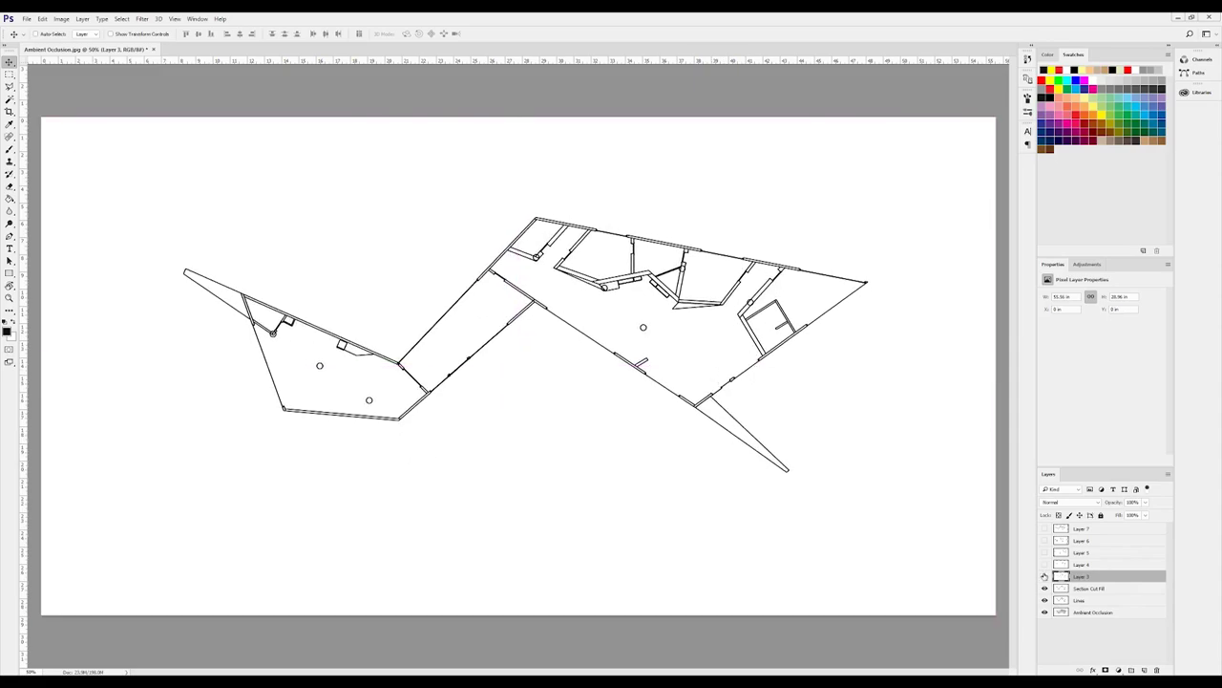
{"action": "left_click", "coordinate": [1045, 564]}
{"action": "left_click", "coordinate": [1088, 565]}
{"action": "left_click_drag", "start_coordinate": [793, 412], "coordinate": [773, 393]}
{"action": "left_click", "coordinate": [1044, 552]}
{"action": "left_click", "coordinate": [1089, 552]}
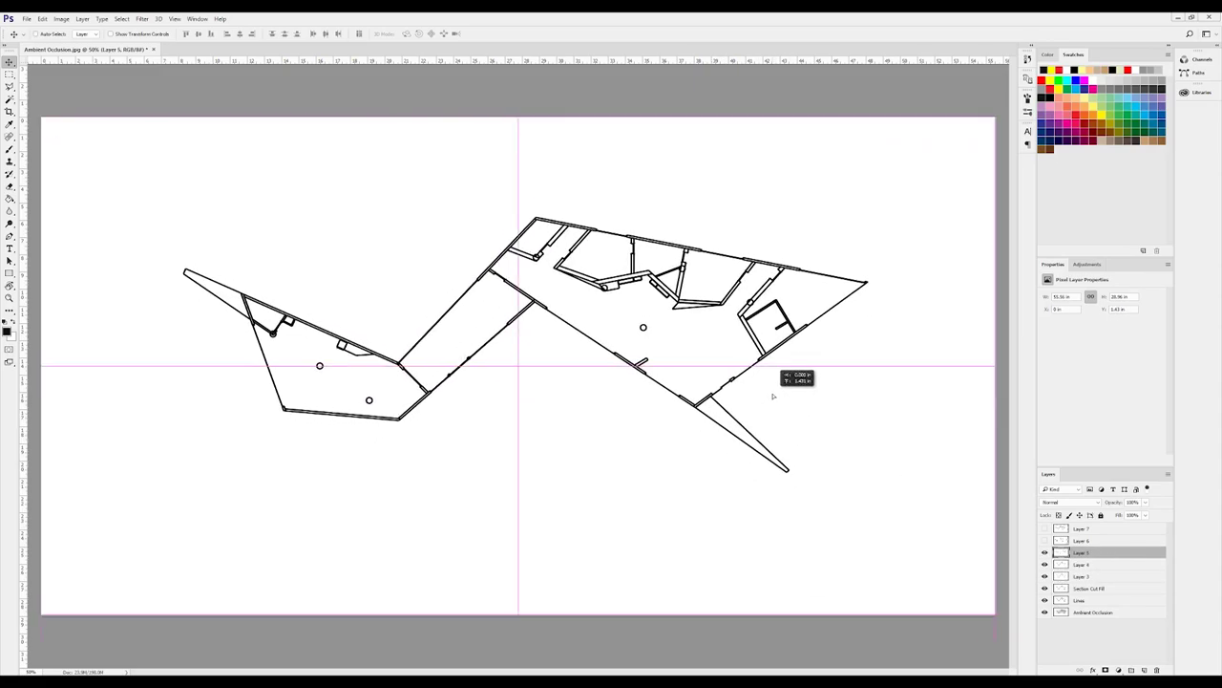
Step: Show Layers 6 and 7, align them with the canvas and rename Layer 7 as Shadows
{"action": "left_click", "coordinate": [1089, 540]}
{"action": "left_click", "coordinate": [1045, 541]}
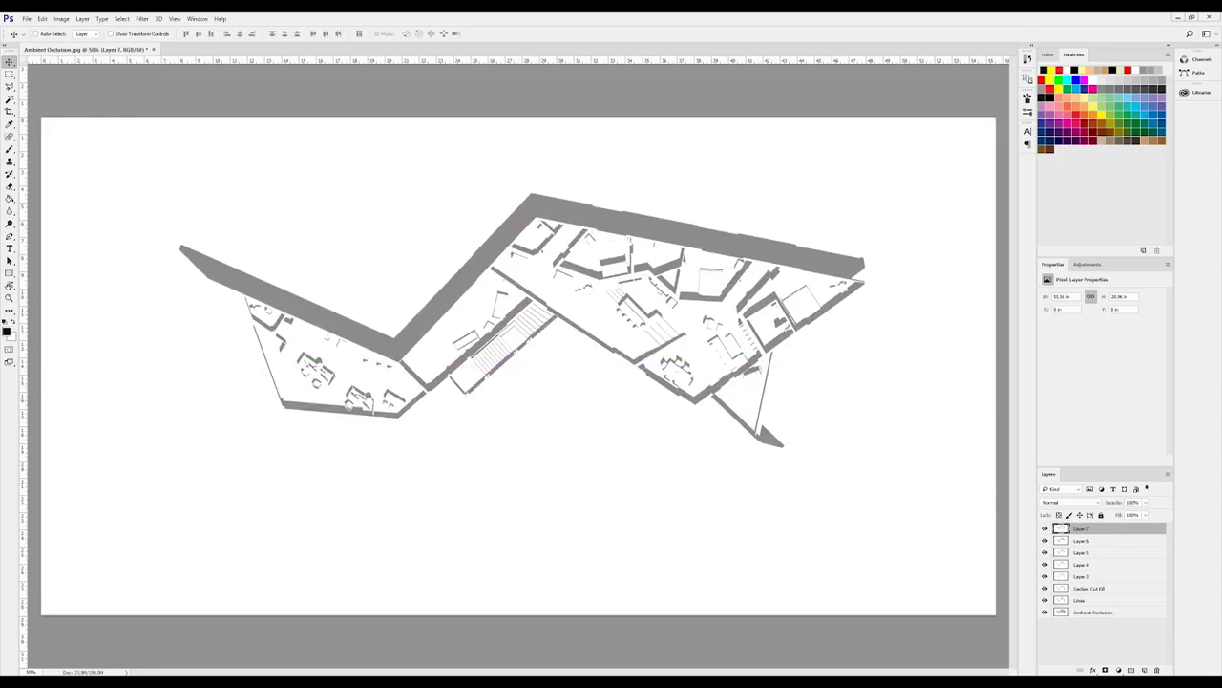
{"action": "left_click", "coordinate": [1082, 529]}
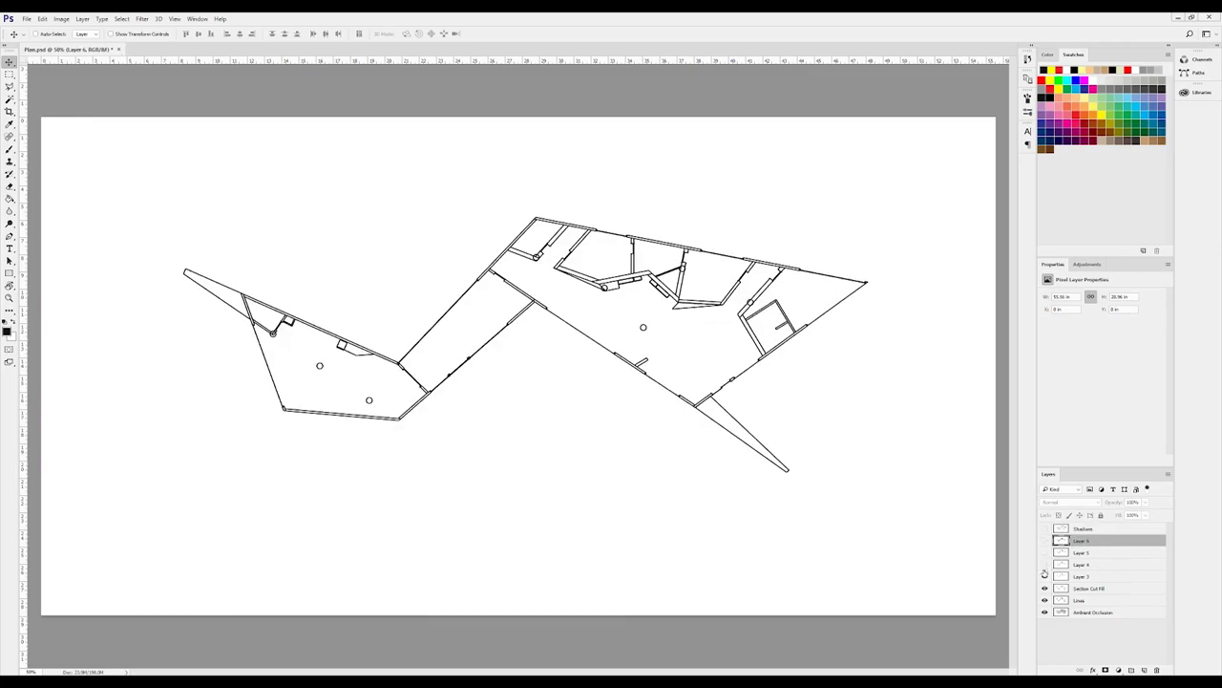
Step: Rename Layers 3, 4, 5 and 6 as Section Lines 1, Section Lines 2, Section Lines 3 and Section Lines 4
{"action": "double_click", "coordinate": [1079, 575]}
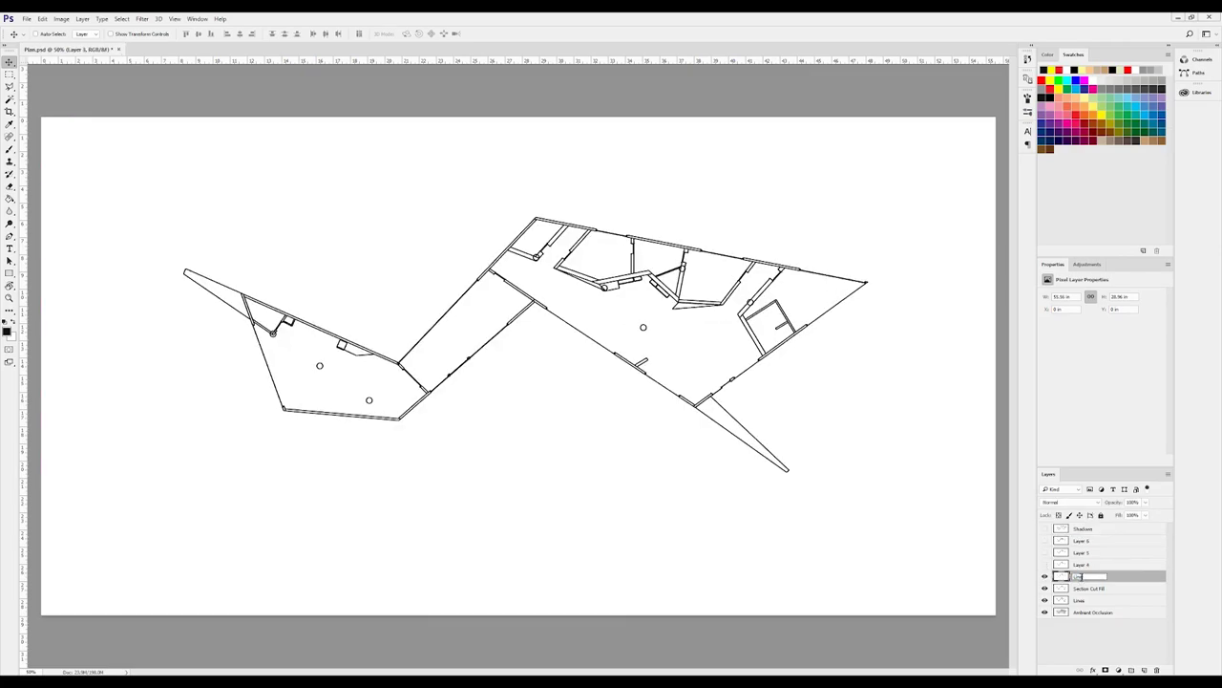
{"action": "type", "text": "Section Lines 1"}
{"action": "double_click", "coordinate": [1082, 565]}
{"action": "type", "text": "Section Lines 2"}
{"action": "double_click", "coordinate": [1083, 552]}
{"action": "type", "text": "Section Lines 3"}
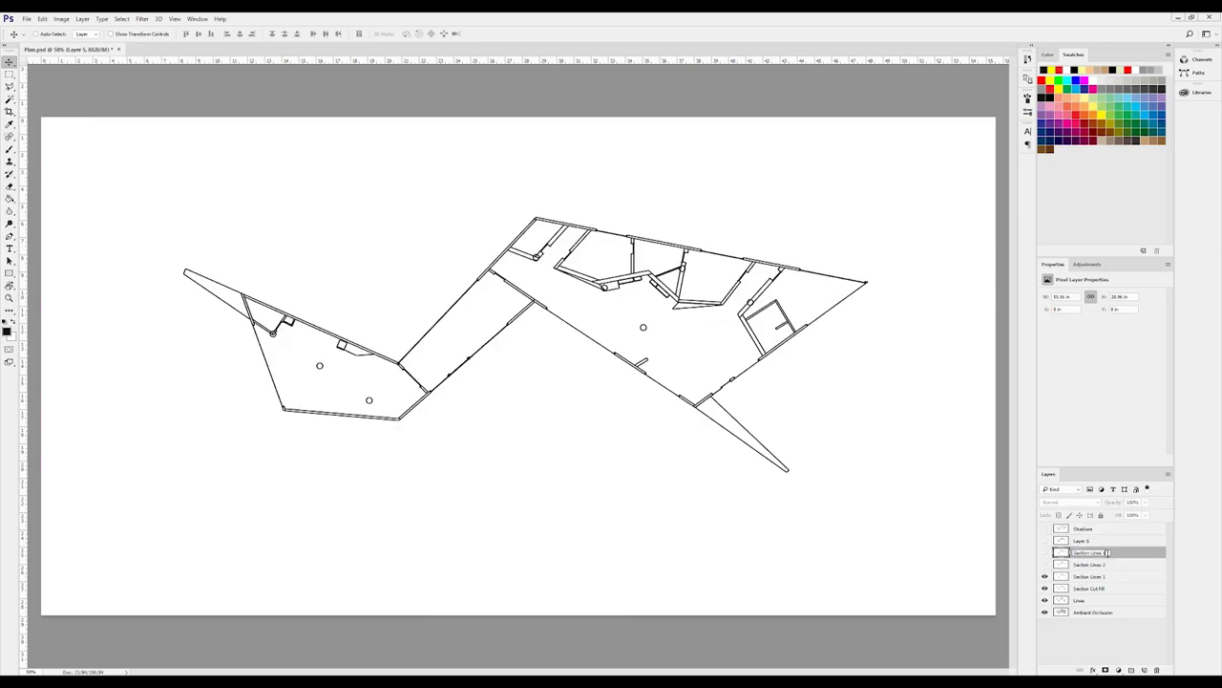
{"action": "double_click", "coordinate": [1083, 540]}
{"action": "type", "text": "Section Lines 4"}
{"action": "key", "text": "Return"}
Step: Show the hidden section-line and Shadows layers and set all layers from Lines up to Shadows to Multiply blending
{"action": "left_click", "coordinate": [1089, 564]}
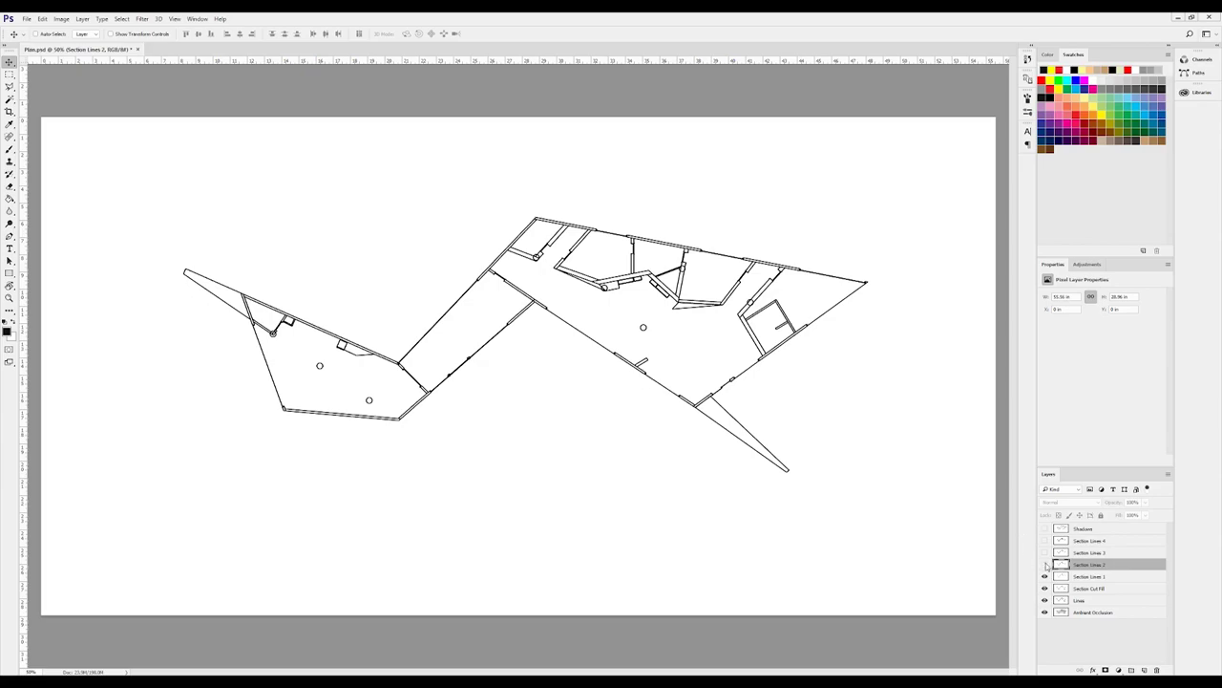
{"action": "left_click_drag", "start_coordinate": [1045, 564], "coordinate": [1044, 528]}
{"action": "left_click", "coordinate": [1083, 530]}
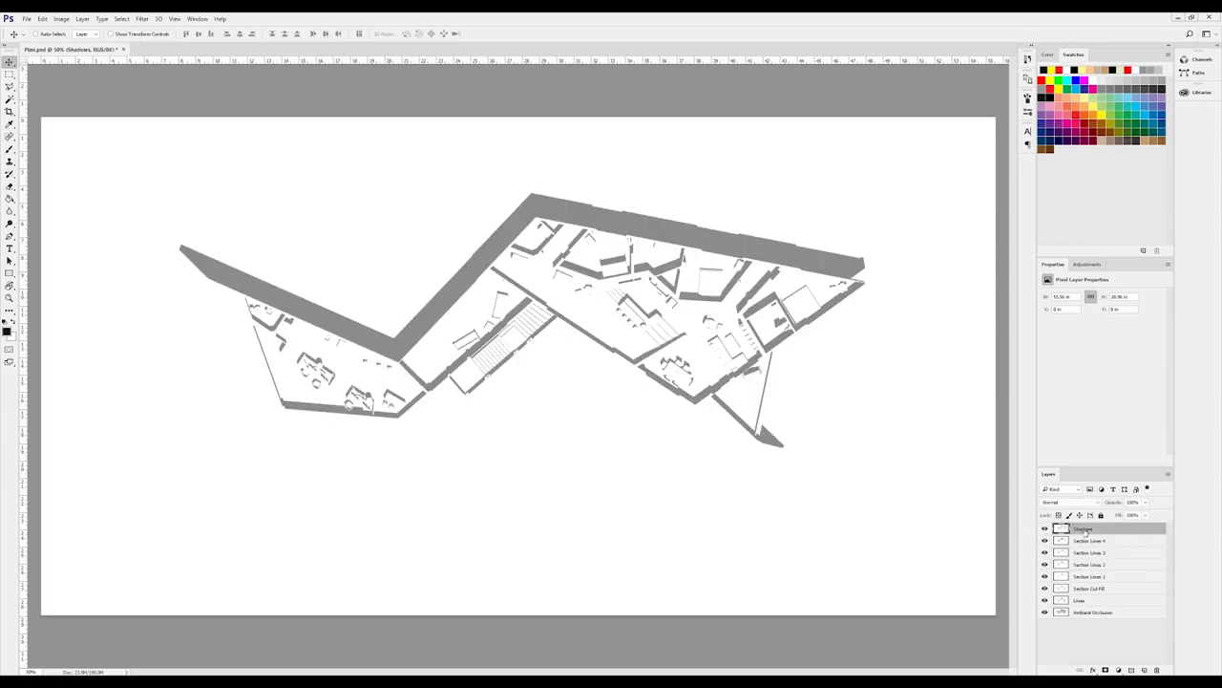
{"action": "left_click", "coordinate": [1082, 615], "text": "shift"}
{"action": "left_click", "coordinate": [1087, 600]}
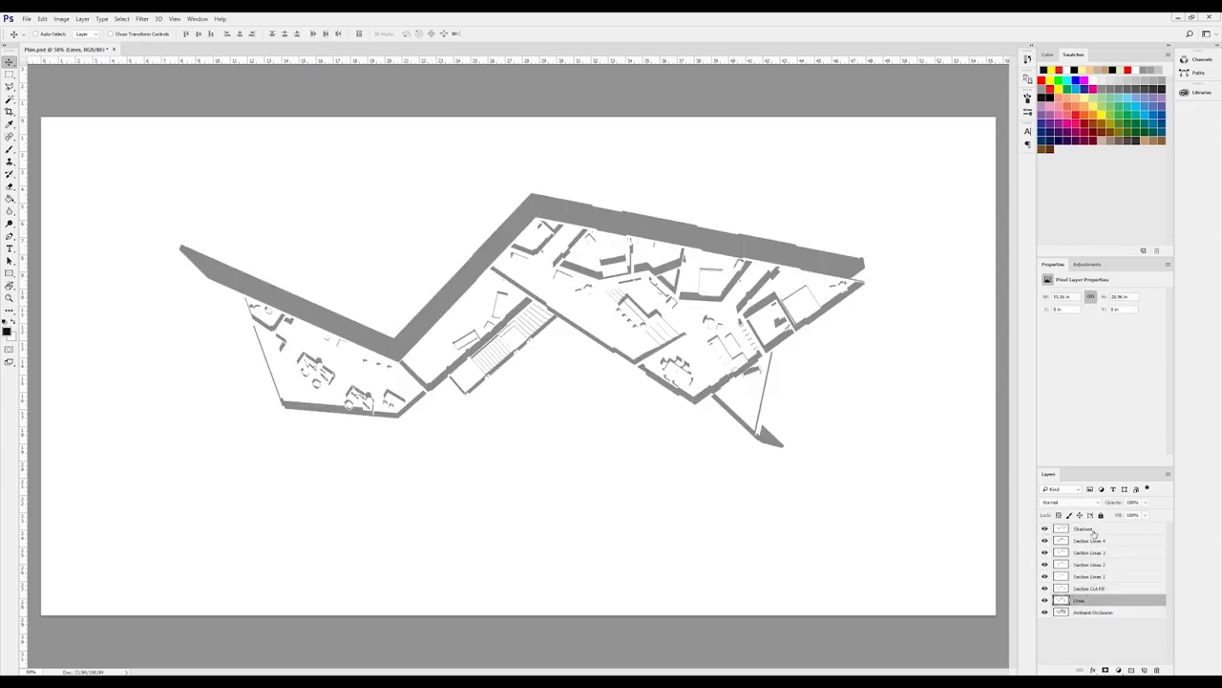
{"action": "left_click", "coordinate": [1092, 531], "text": "shift"}
{"action": "left_click", "coordinate": [1079, 503]}
{"action": "left_click", "coordinate": [1066, 537]}
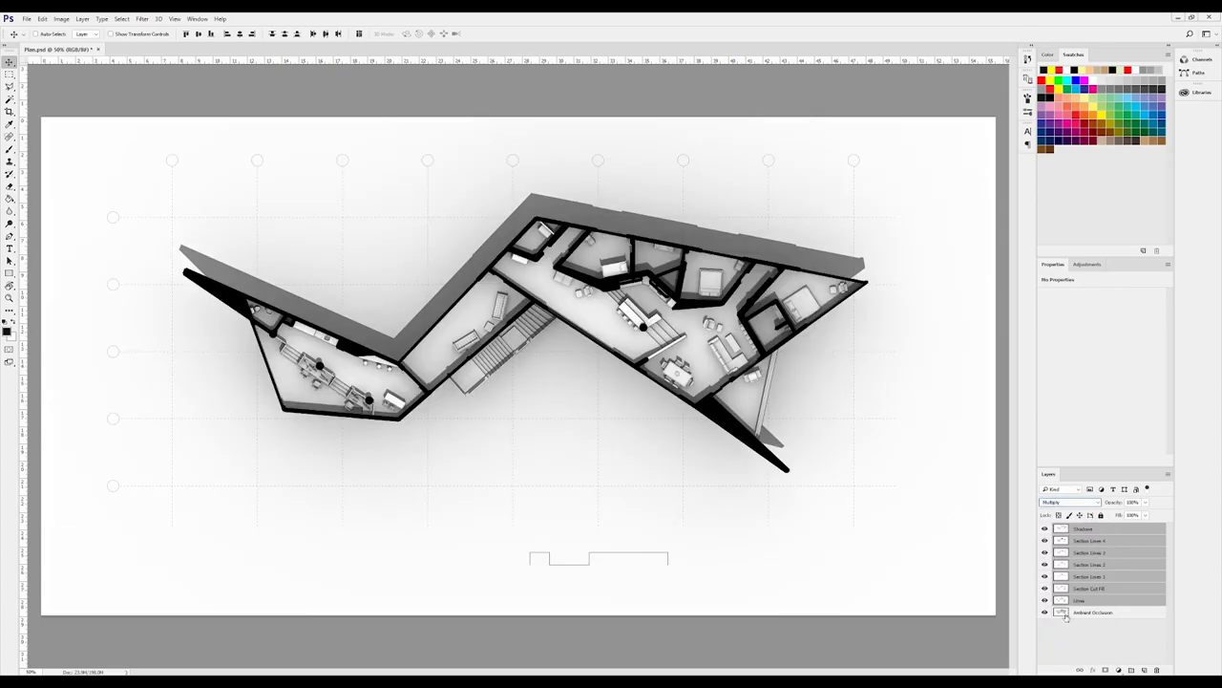
{"action": "left_click", "coordinate": [1091, 653]}
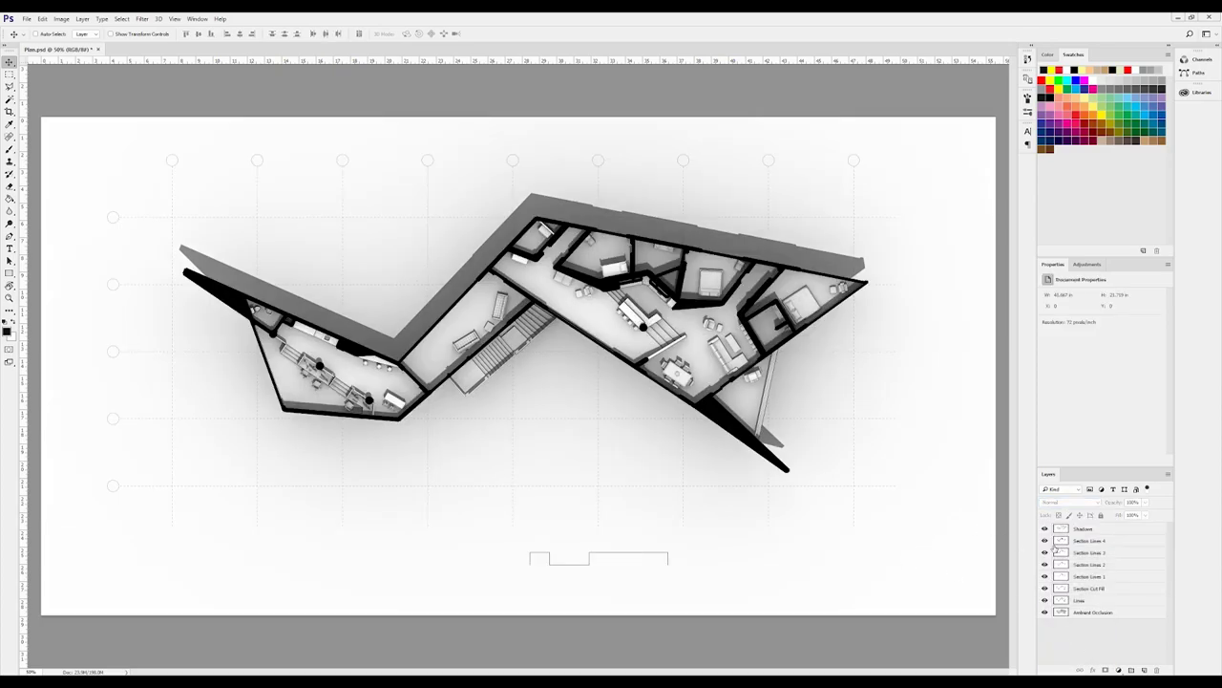
Step: Add Hue/Saturation and Brightness/Contrast adjustment layers directly above Ambient Occlusion and raise the Hue/Saturation lightness
{"action": "left_click", "coordinate": [1117, 610]}
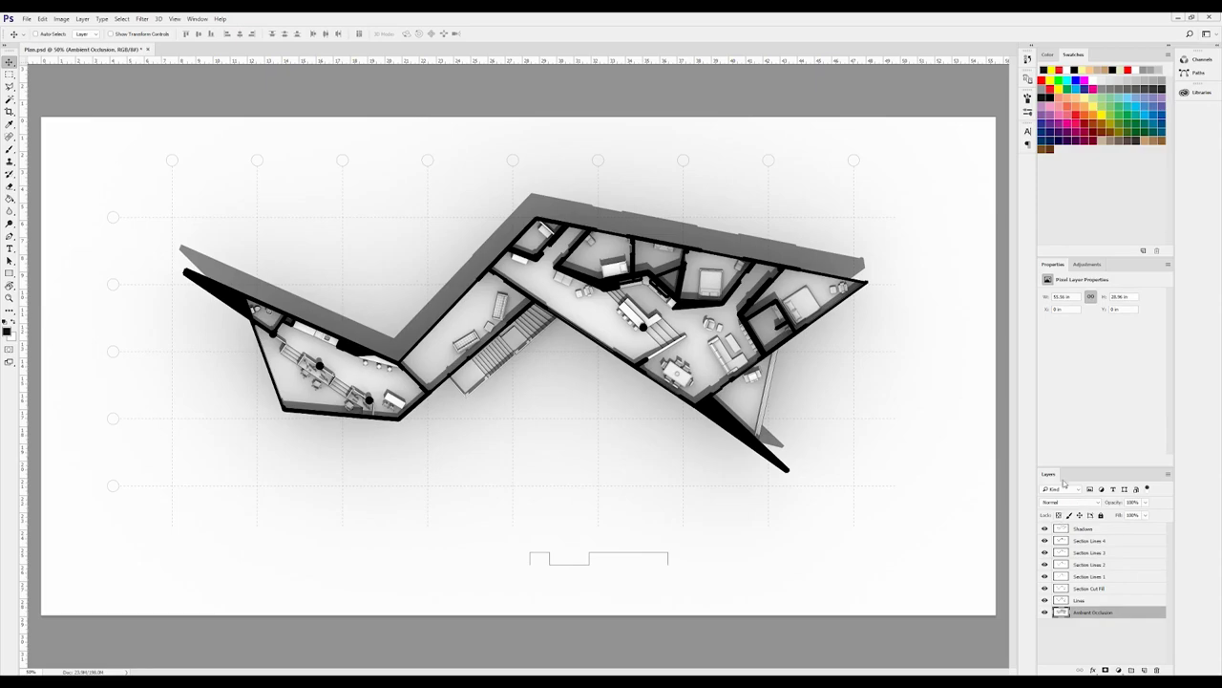
{"action": "left_click", "coordinate": [1086, 264]}
{"action": "left_click", "coordinate": [1058, 298]}
{"action": "left_click", "coordinate": [1086, 263]}
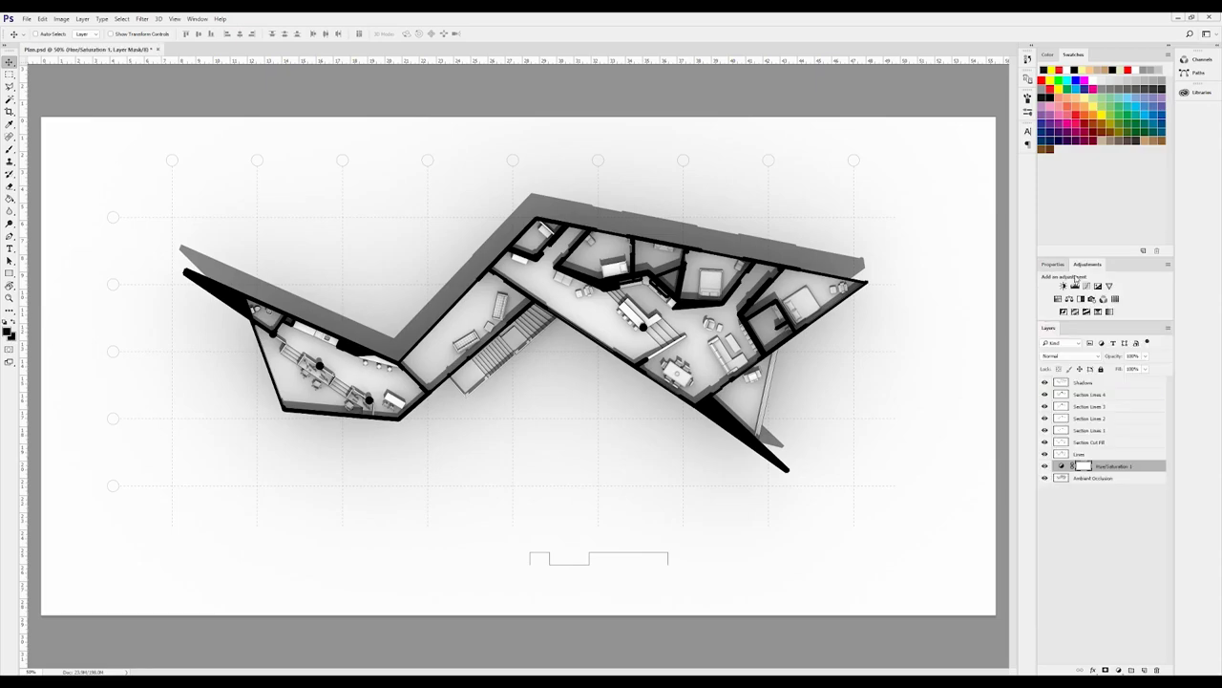
{"action": "left_click", "coordinate": [1063, 286]}
{"action": "left_click", "coordinate": [1059, 627]}
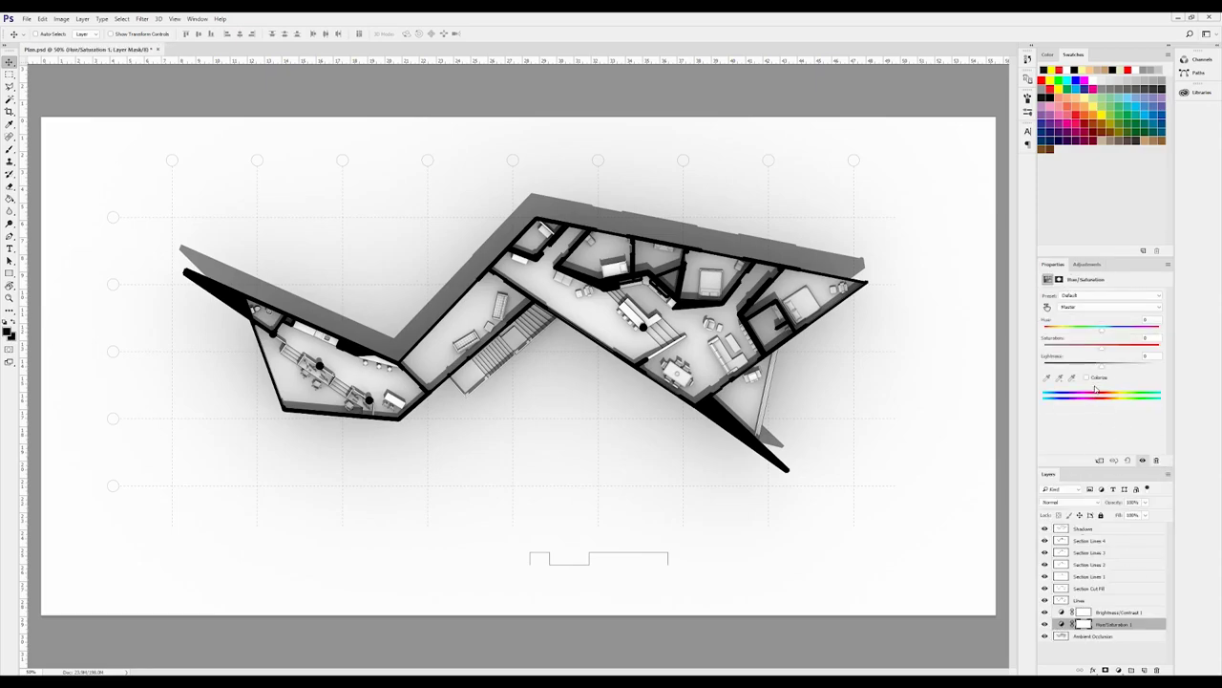
{"action": "left_click_drag", "start_coordinate": [1101, 370], "coordinate": [1134, 373]}
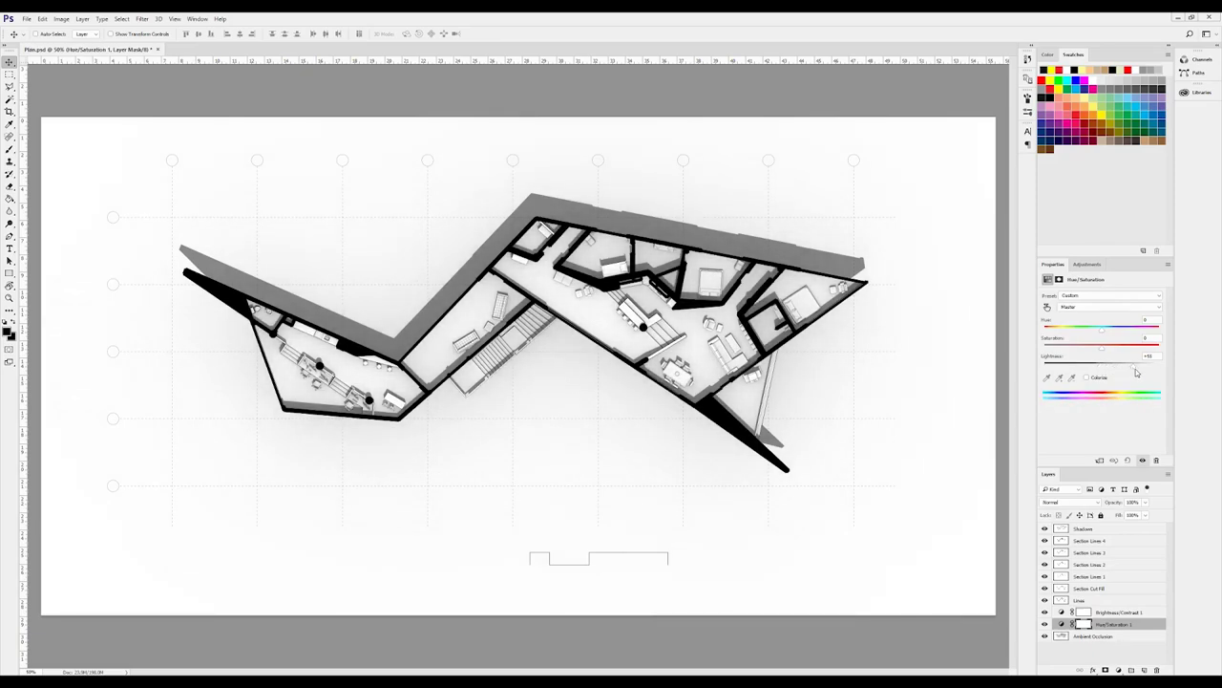
Step: Lower the opacity of the Shadows layer until the shadows are a faint light grey
{"action": "left_click", "coordinate": [1082, 600]}
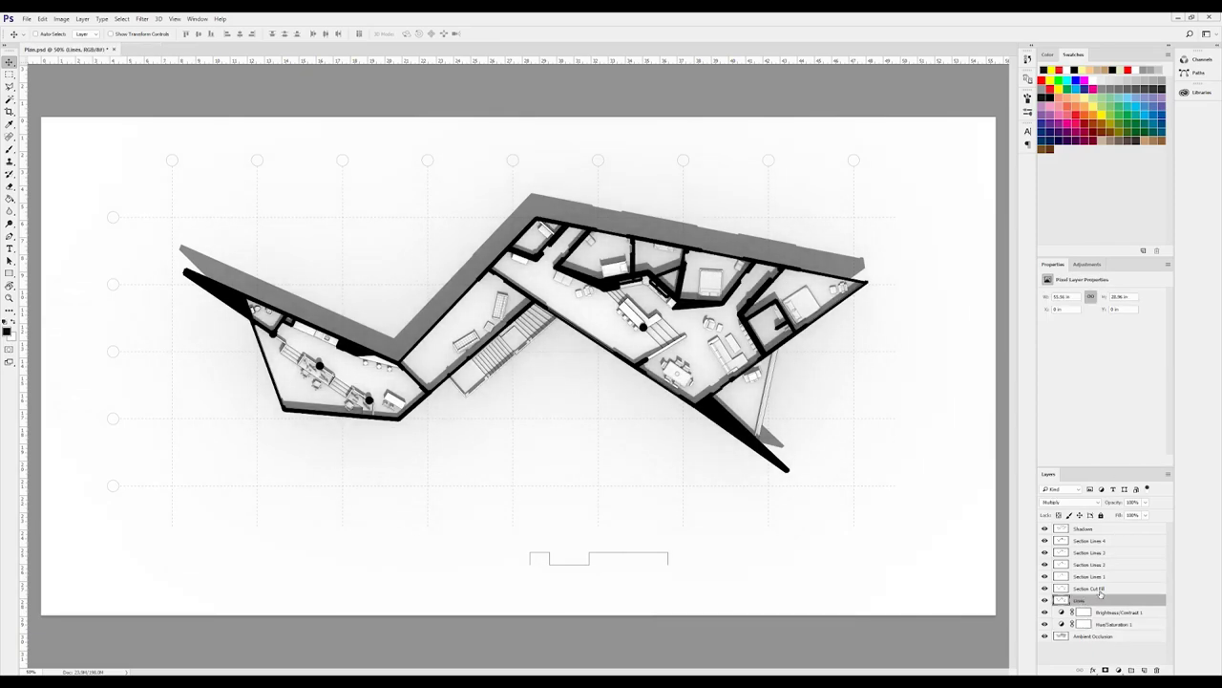
{"action": "left_click", "coordinate": [1091, 531]}
{"action": "left_click", "coordinate": [1144, 502]}
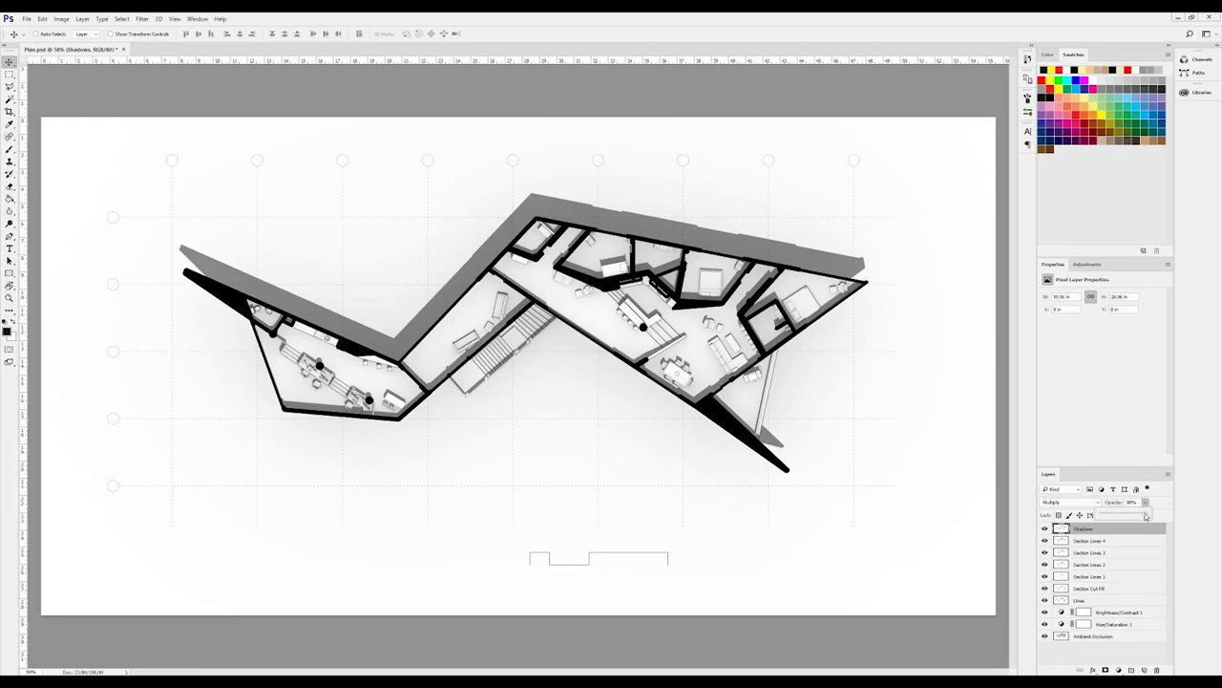
{"action": "left_click_drag", "start_coordinate": [1119, 516], "coordinate": [1109, 518]}
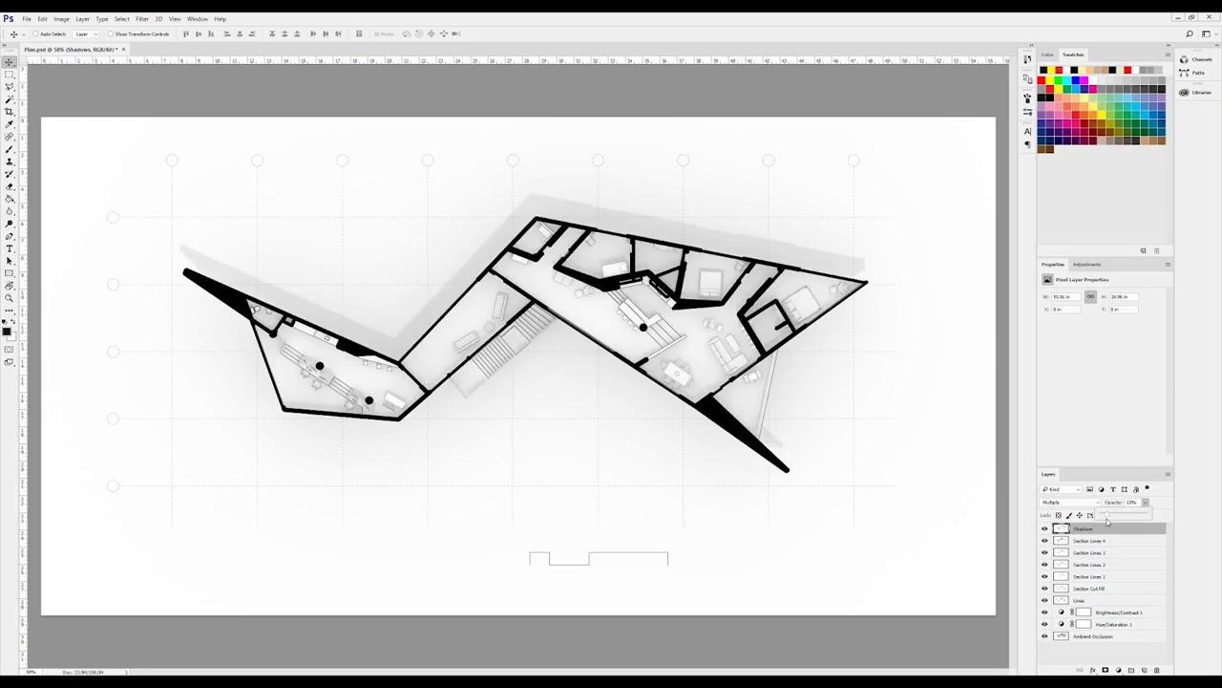
{"action": "left_click_drag", "start_coordinate": [1108, 516], "coordinate": [1110, 516]}
Step: Set the Brightness/Contrast adjustment to brightness 11 and contrast about 38, and reduce the Hue/Saturation lightness somewhat
{"action": "left_click", "coordinate": [1110, 612]}
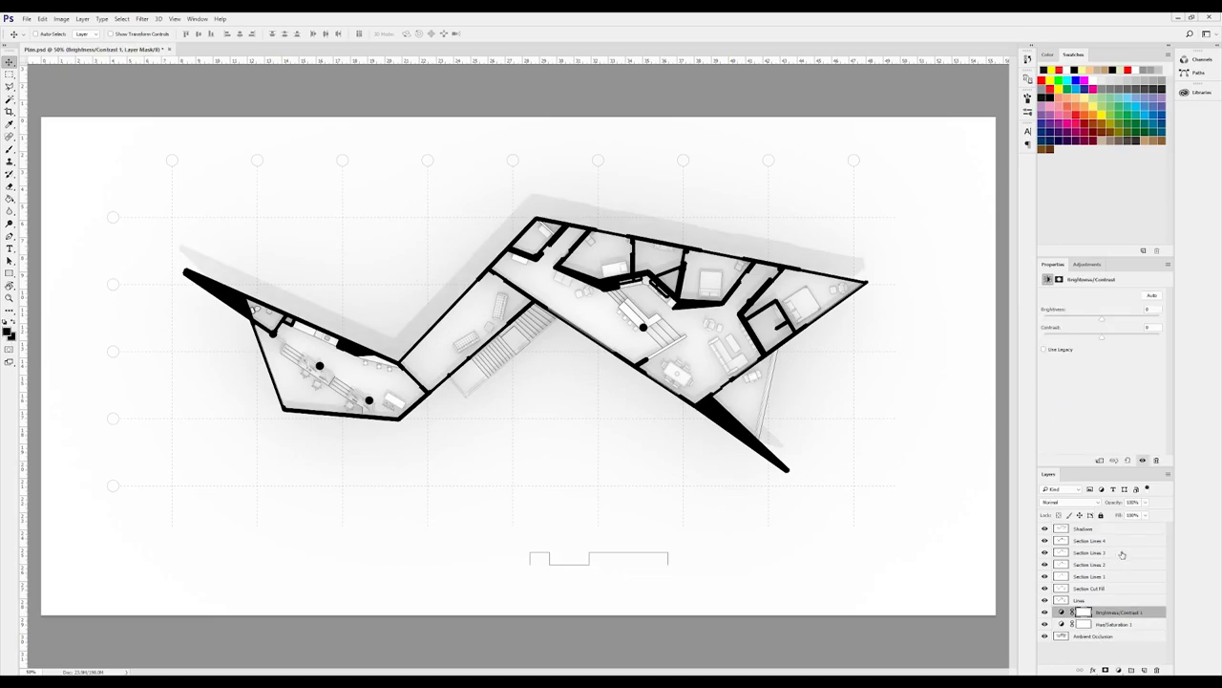
{"action": "left_click_drag", "start_coordinate": [1107, 328], "coordinate": [1147, 344]}
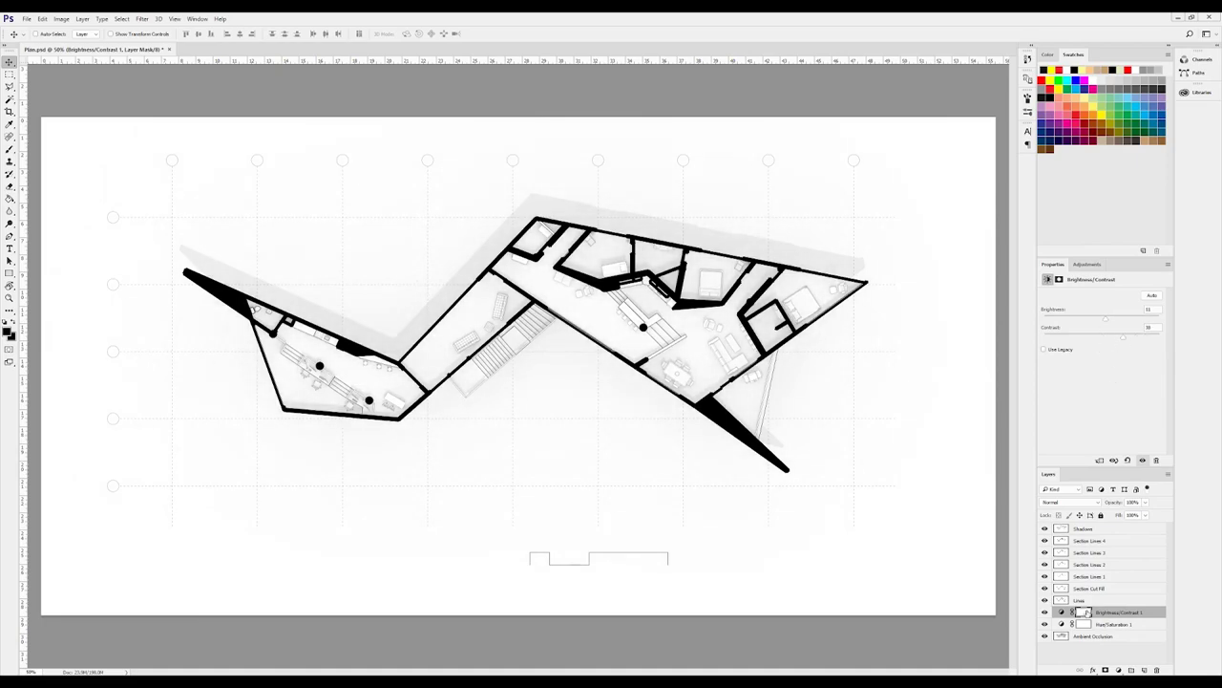
{"action": "left_click", "coordinate": [1111, 624]}
{"action": "left_click_drag", "start_coordinate": [1135, 368], "coordinate": [1122, 368]}
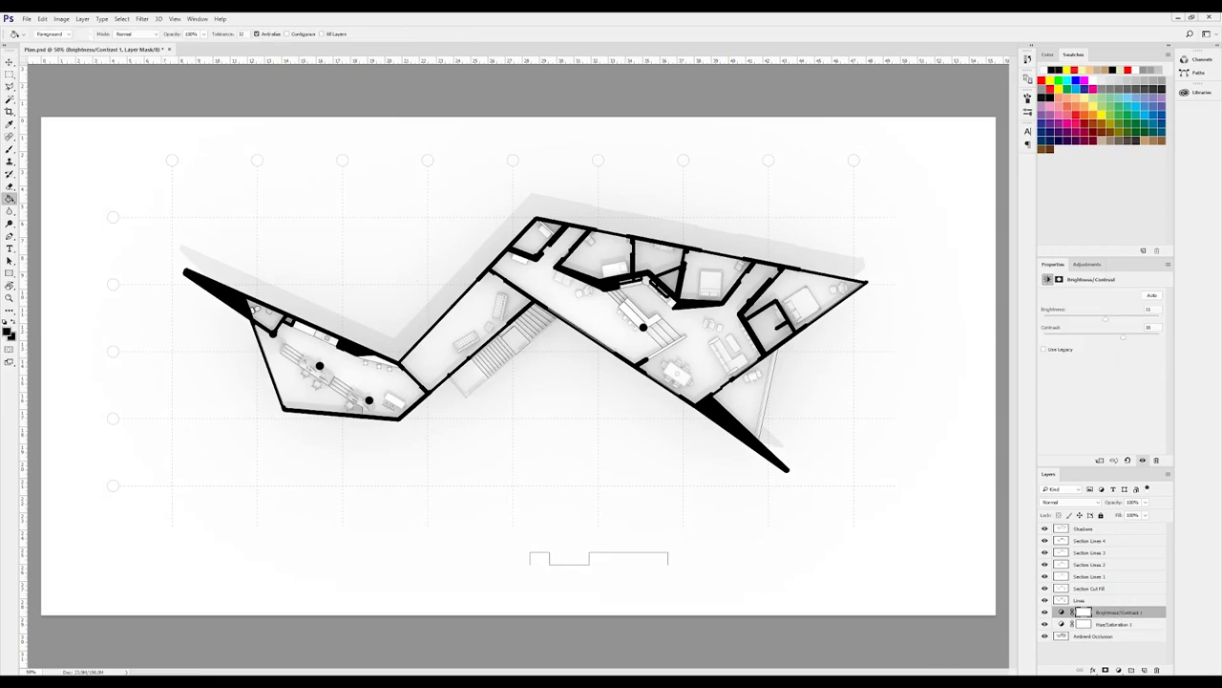
Step: Show only the Section Cut Fill layer and duplicate it as Section Cut Fill Pattern
{"action": "left_click", "coordinate": [1045, 588], "text": "alt"}
{"action": "left_click", "coordinate": [1100, 589]}
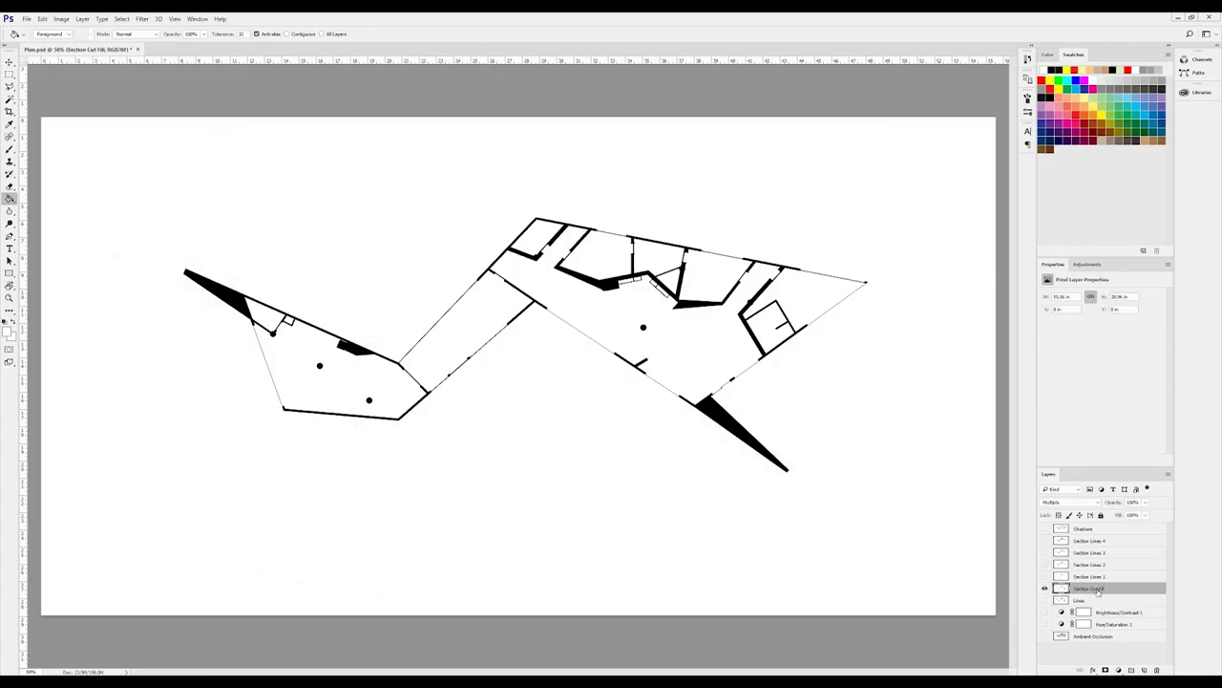
{"action": "double_click", "coordinate": [1098, 589]}
{"action": "key", "text": "Return"}
{"action": "right_click", "coordinate": [1098, 589]}
{"action": "left_click", "coordinate": [1110, 165]}
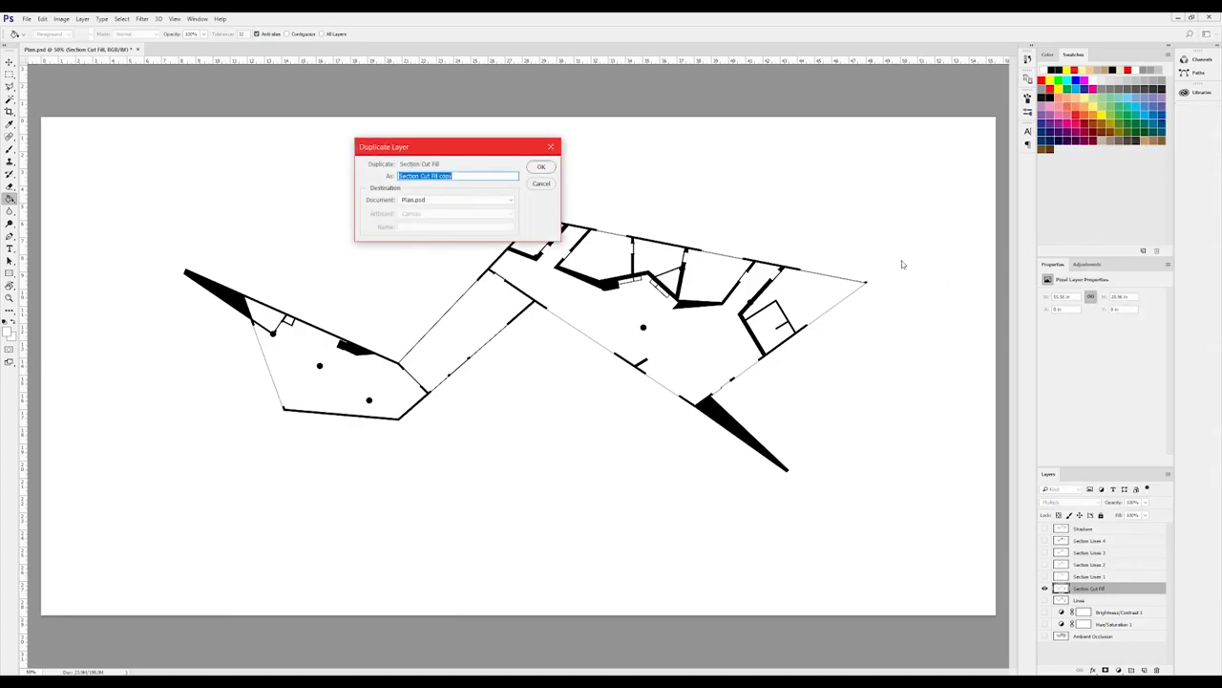
{"action": "left_click", "coordinate": [486, 176]}
{"action": "type", "text": "Pattern"}
{"action": "key", "text": "Return"}
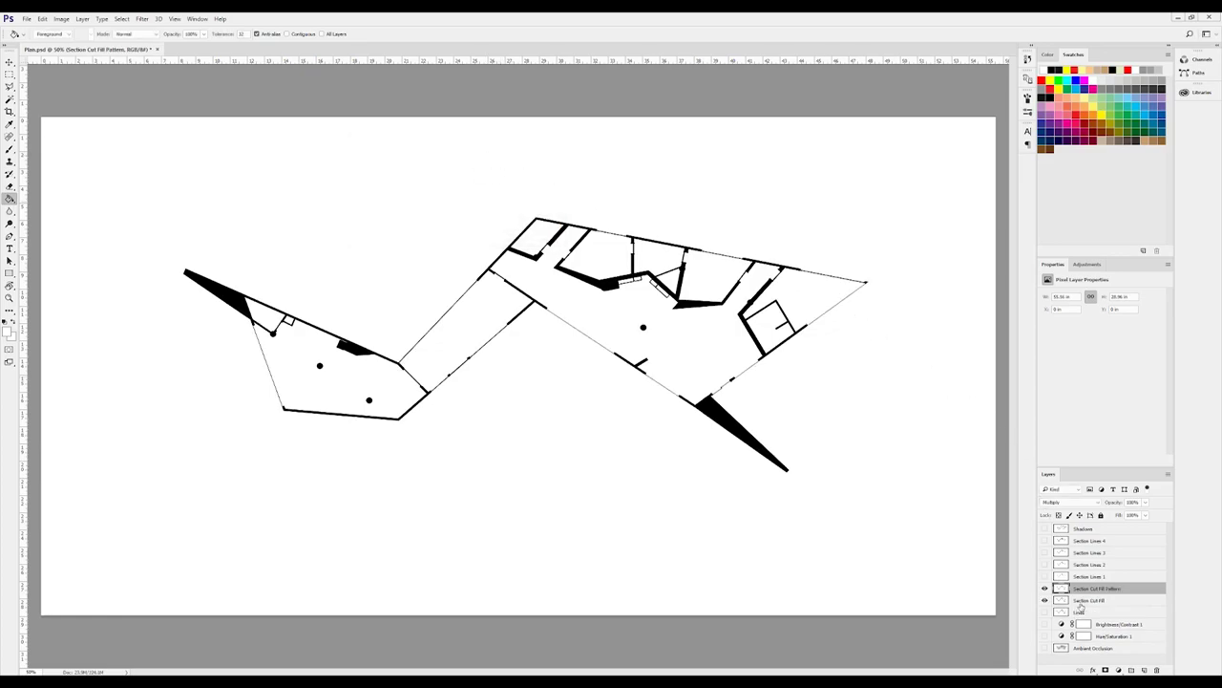
Step: Rename the original Section Cut Fill layer as Section Cut Fill White and set its blend mode to Normal
{"action": "double_click", "coordinate": [1086, 599]}
{"action": "left_click", "coordinate": [1108, 600]}
{"action": "type", "text": "Wh"}
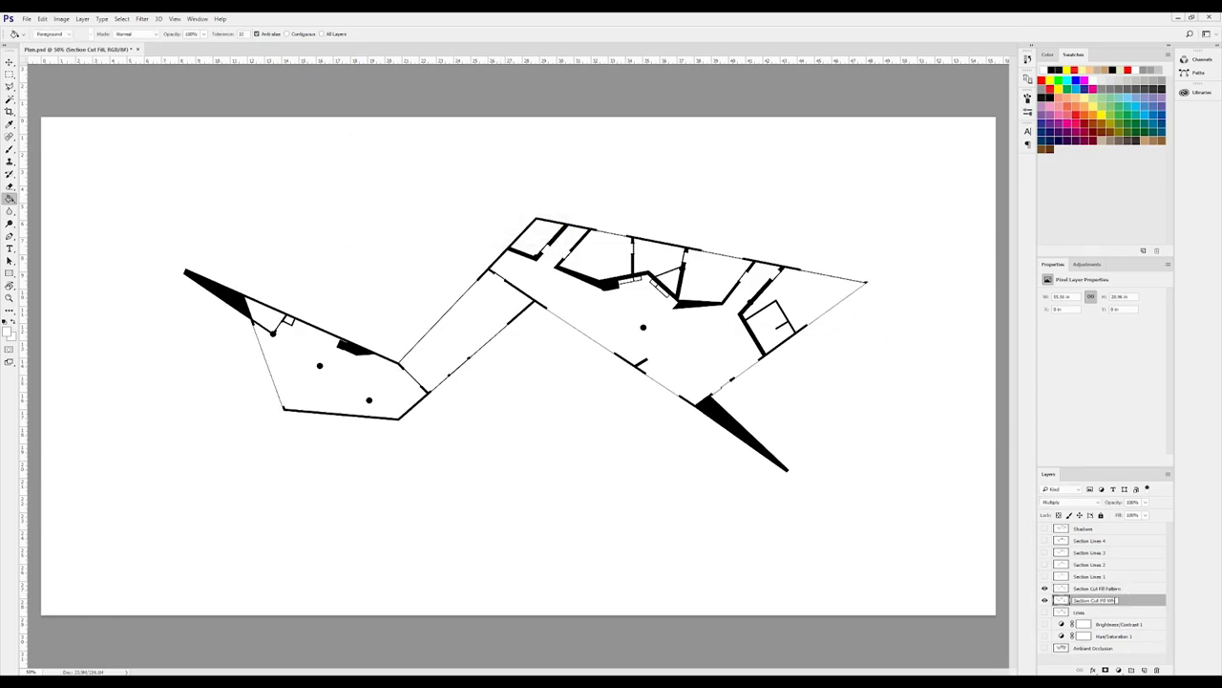
{"action": "type", "text": "ite"}
{"action": "key", "text": "Return"}
{"action": "left_click", "coordinate": [1044, 600]}
{"action": "key", "text": "w"}
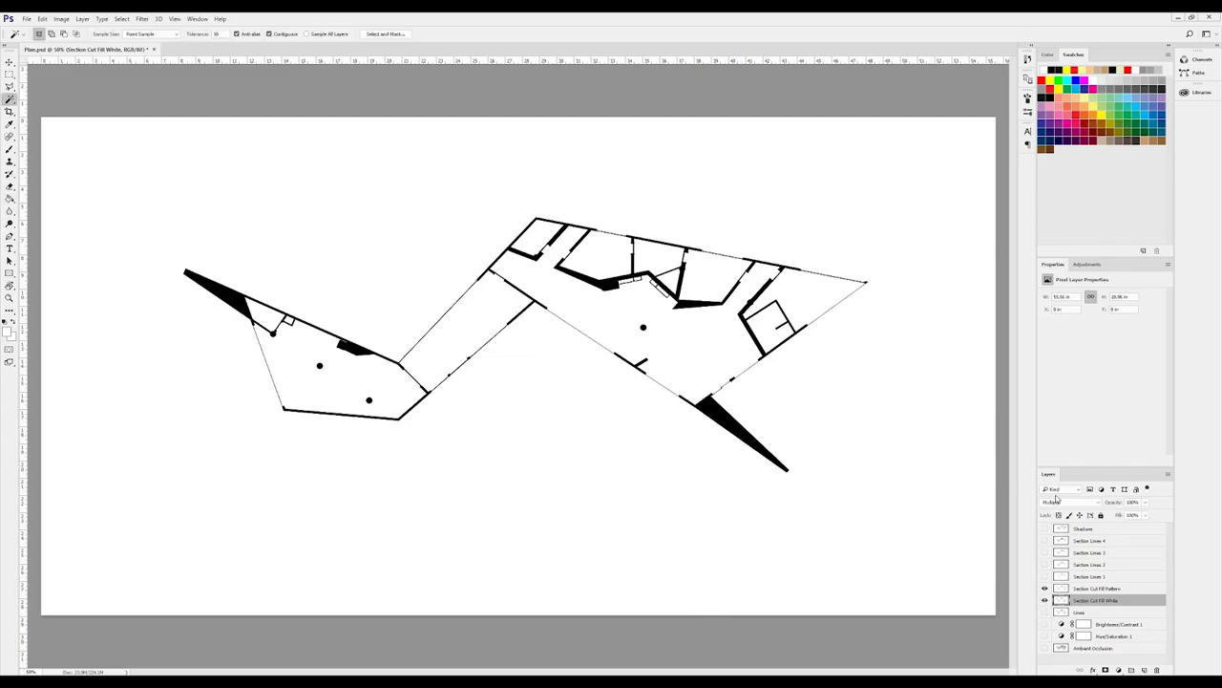
{"action": "left_click", "coordinate": [1057, 501]}
{"action": "left_click", "coordinate": [1052, 504]}
Step: Select the white background with Color Range, delete it from Section Cut Fill White and show the Ambient Occlusion layer
{"action": "left_click", "coordinate": [122, 19]}
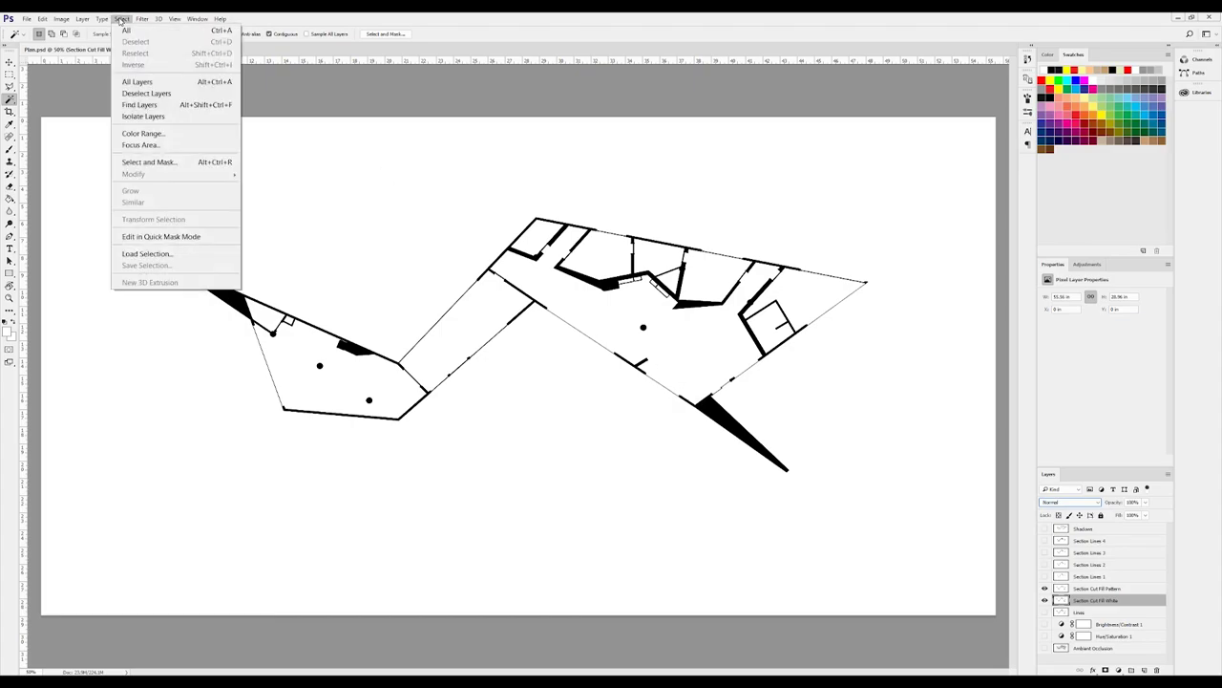
{"action": "left_click", "coordinate": [158, 131]}
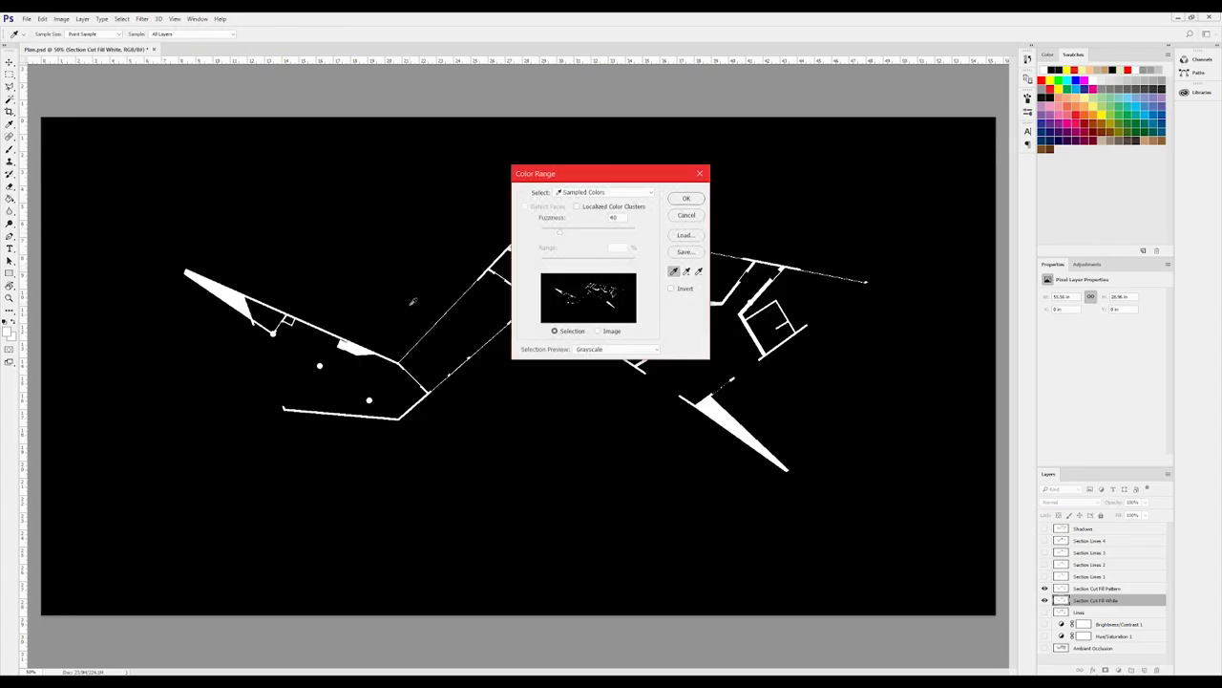
{"action": "left_click", "coordinate": [316, 264]}
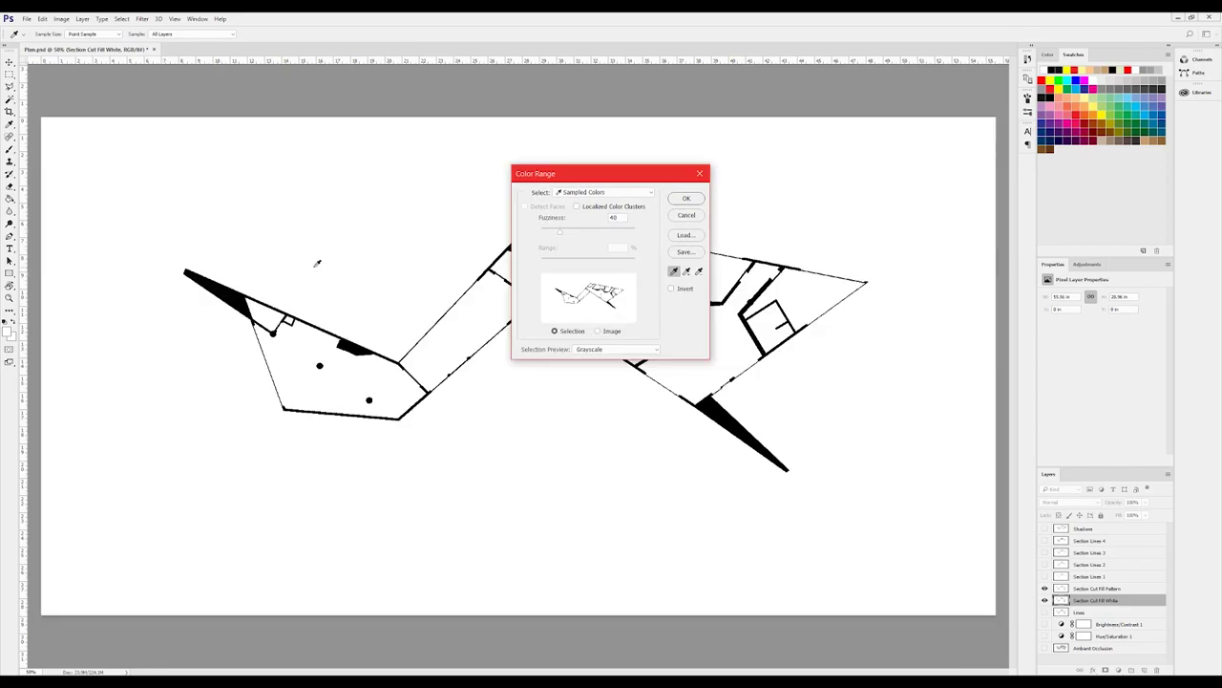
{"action": "left_click", "coordinate": [684, 199]}
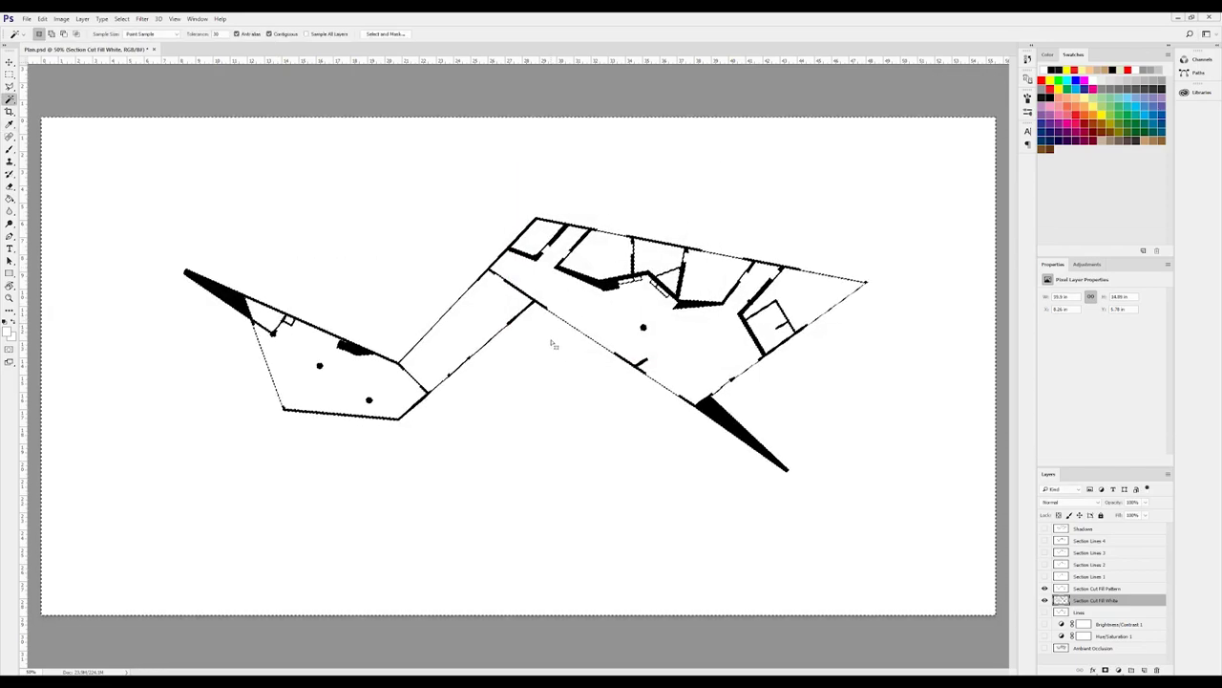
{"action": "left_click", "coordinate": [1044, 647]}
{"action": "key", "text": "alt+BackSpace"}
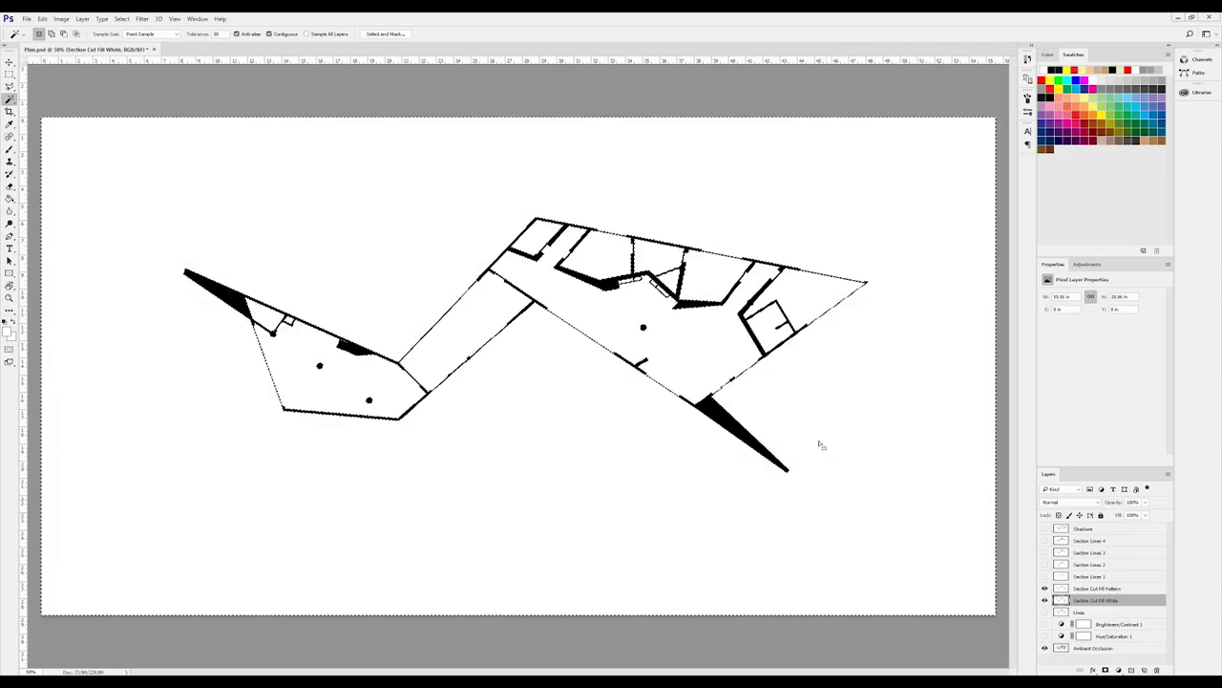
{"action": "key", "text": "ctrl+z"}
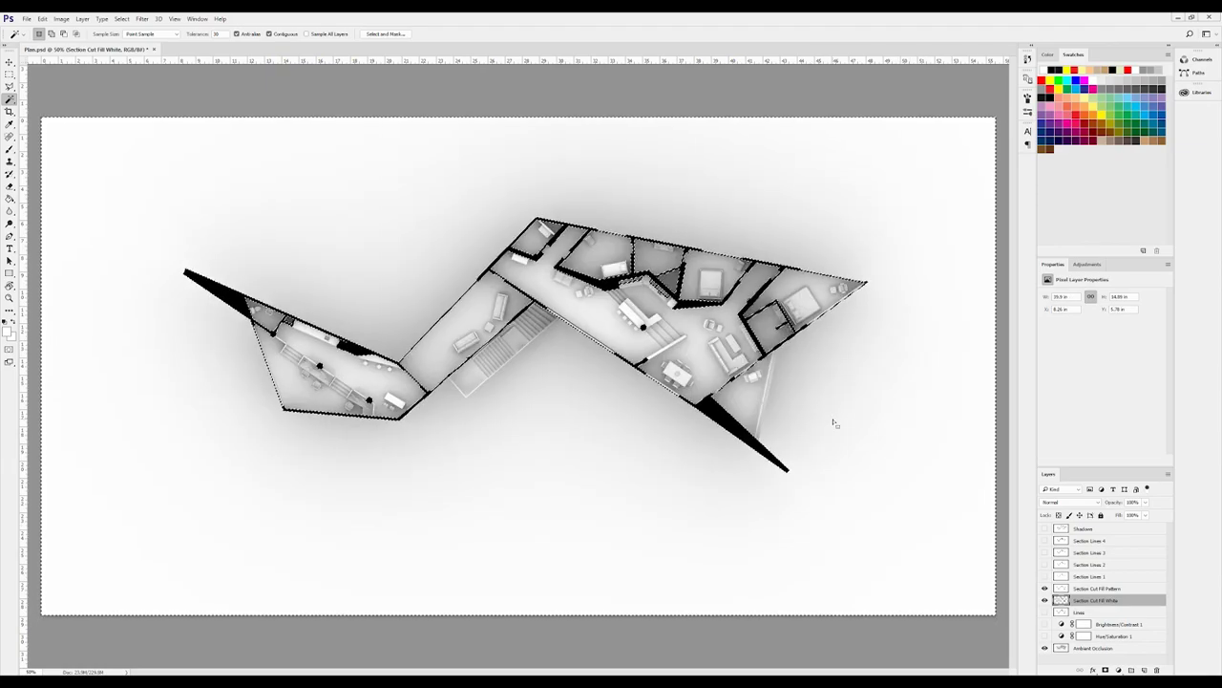
Step: Bring back the background selection and invert it to cover the black section walls
{"action": "key", "text": "ctrl+d"}
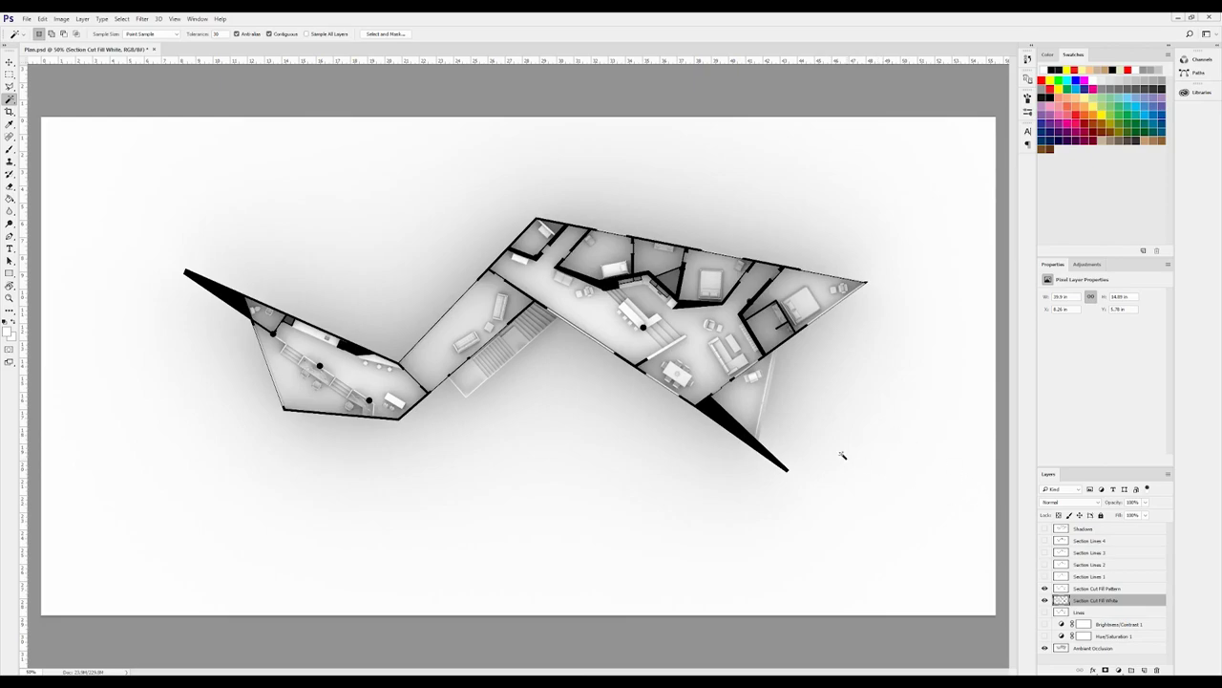
{"action": "key", "text": "ctrl+z"}
{"action": "right_click", "coordinate": [713, 408]}
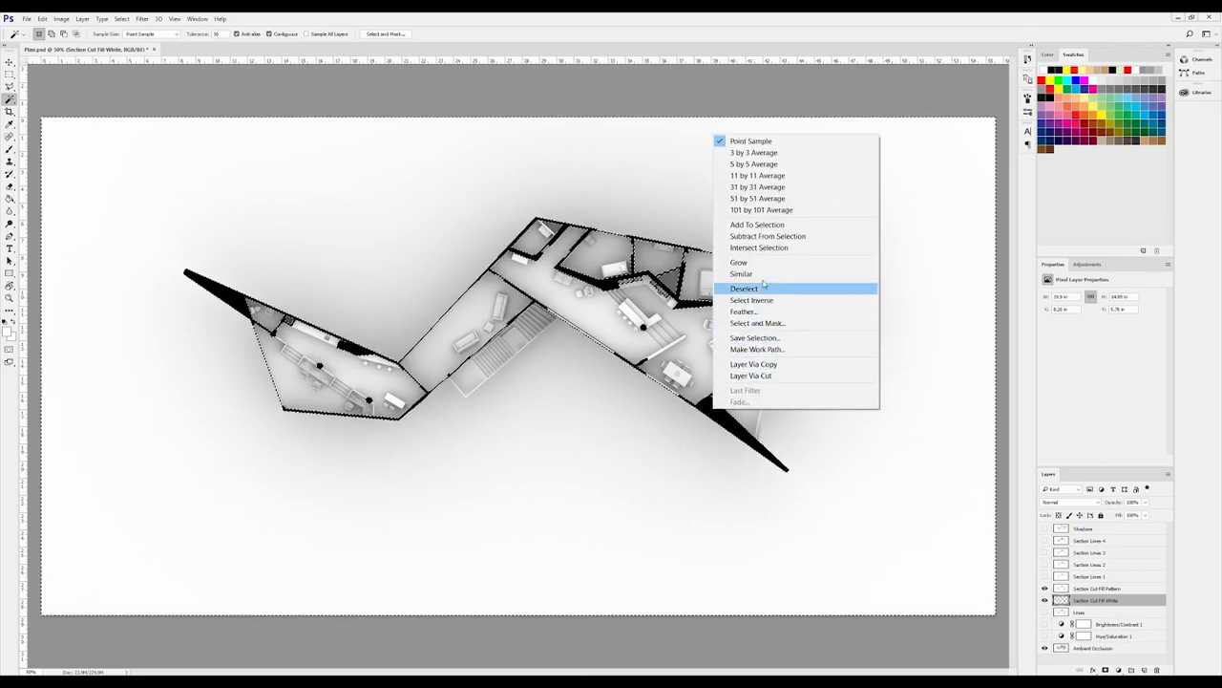
{"action": "left_click", "coordinate": [791, 300]}
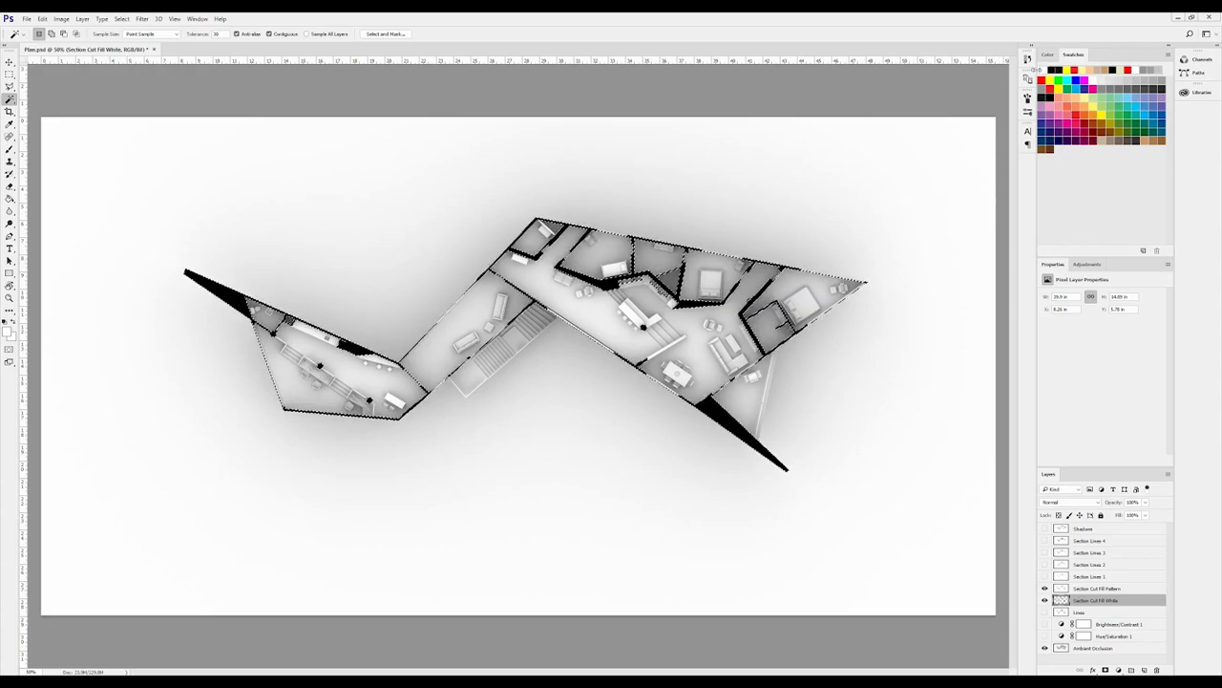
Step: Hide Section Cut Fill Pattern, fill the selected walls with white on Section Cut Fill White and deselect
{"action": "key", "text": "g"}
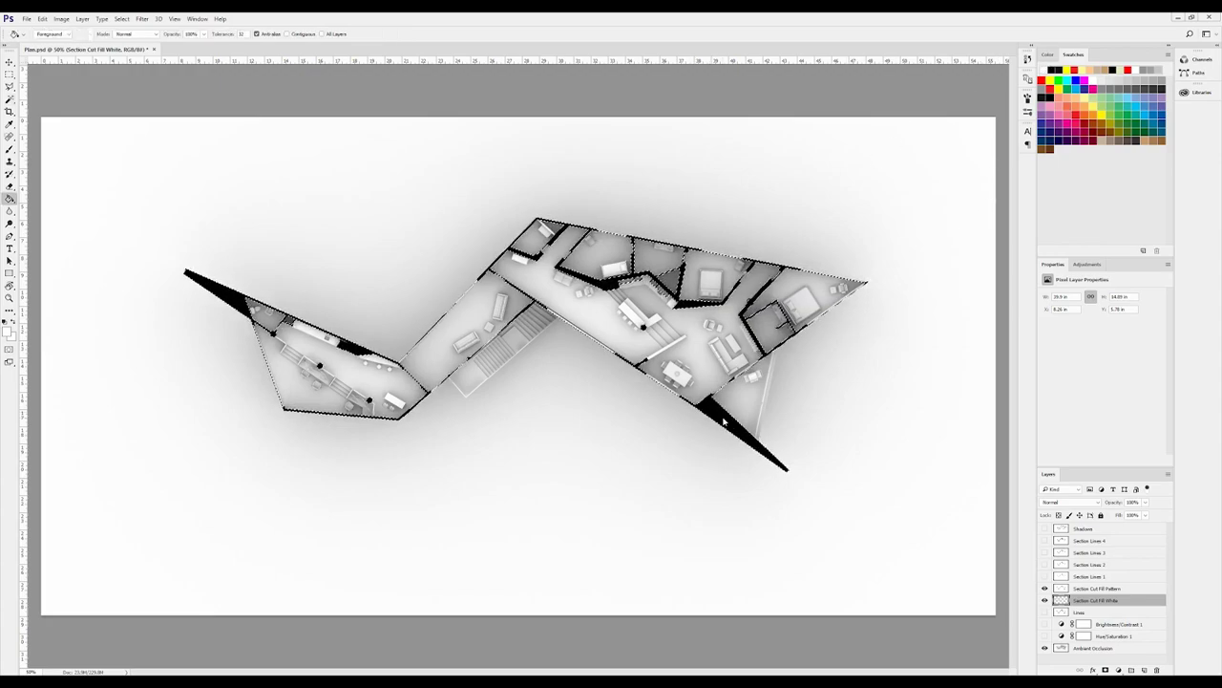
{"action": "left_click", "coordinate": [1044, 588]}
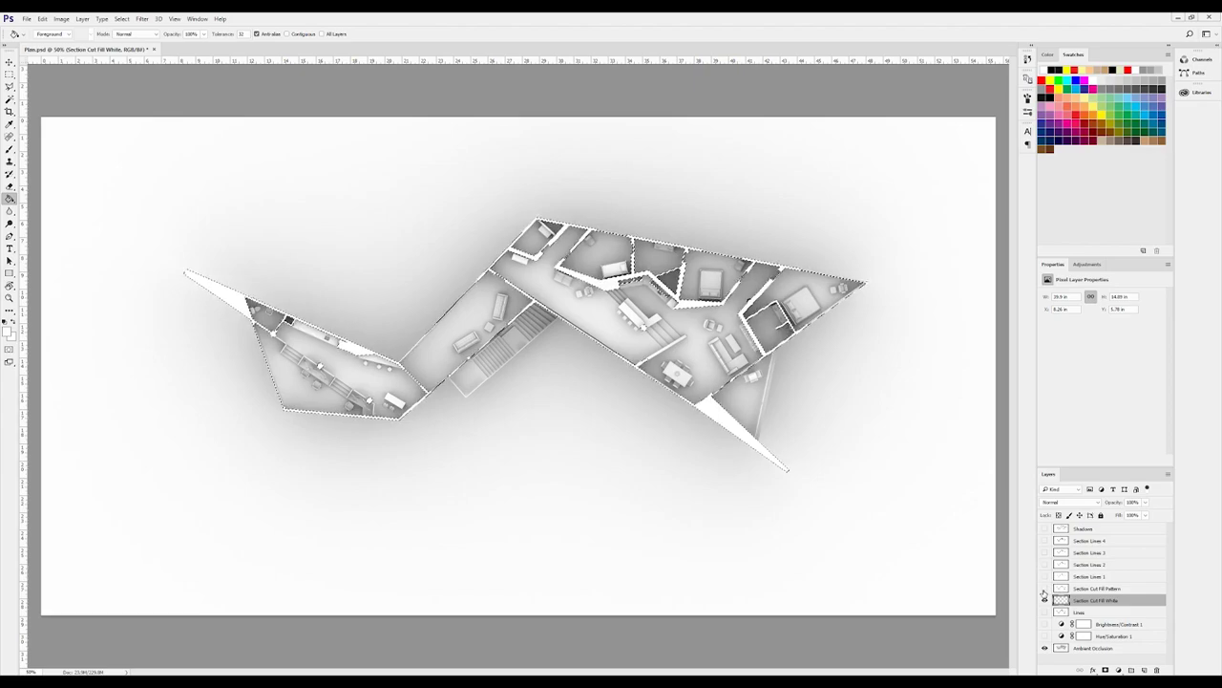
{"action": "key", "text": "ctrl+z"}
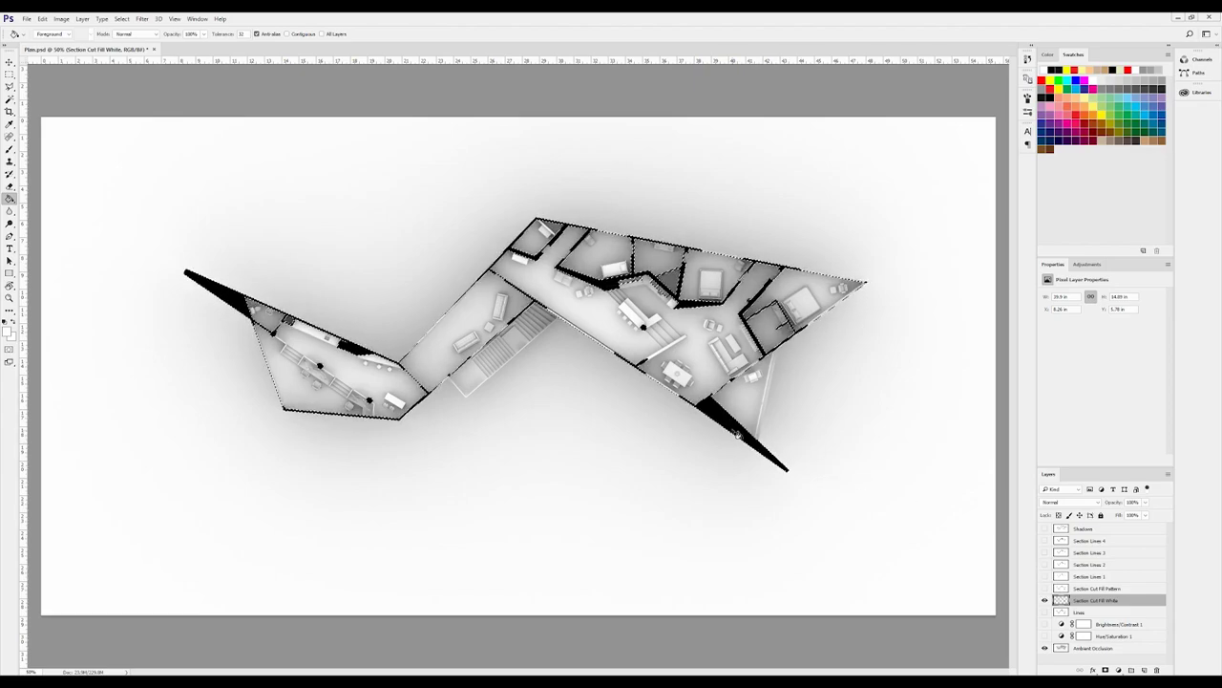
{"action": "left_click", "coordinate": [732, 428]}
{"action": "key", "text": "ctrl+d"}
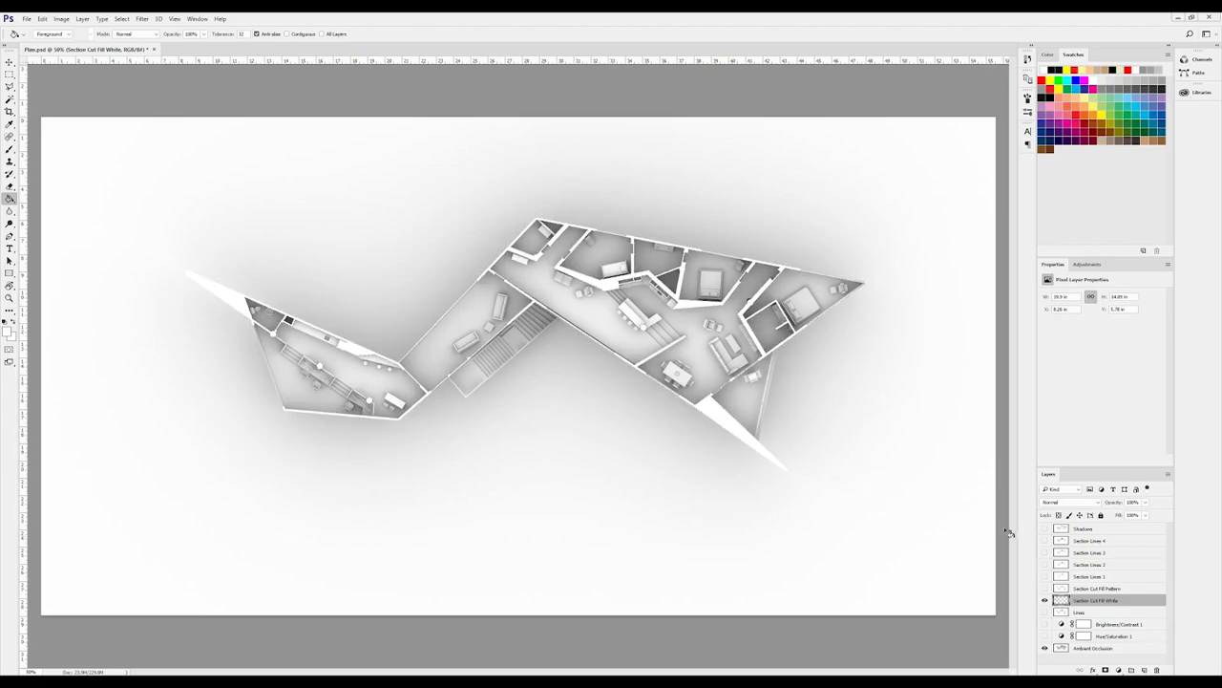
Step: Compare the plan with and without Section Cut Fill White, and move both section cut fill layers directly above Section Lines 4
{"action": "left_click", "coordinate": [1044, 601]}
{"action": "left_click", "coordinate": [1043, 602]}
{"action": "left_click", "coordinate": [1043, 602]}
{"action": "left_click", "coordinate": [1044, 602]}
{"action": "left_click", "coordinate": [1046, 601]}
{"action": "left_click", "coordinate": [1045, 601]}
{"action": "left_click", "coordinate": [1090, 590], "text": "shift"}
{"action": "left_click_drag", "start_coordinate": [1090, 594], "coordinate": [1088, 534]}
Step: Show Section Lines 1 to 4 one by one to compare the wall outlines, and hide Section Lines 4 again
{"action": "left_click", "coordinate": [1088, 600]}
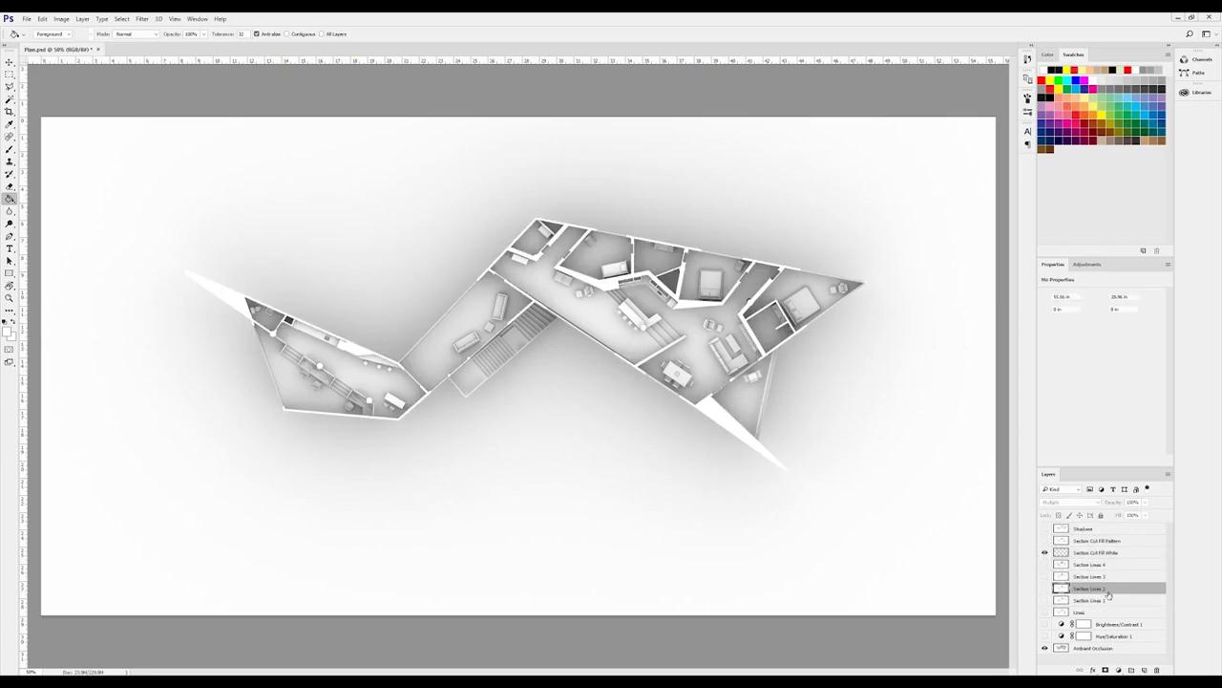
{"action": "left_click", "coordinate": [1045, 599]}
{"action": "scroll", "coordinate": [754, 422], "scroll_direction": "up", "scroll_amount": 3}
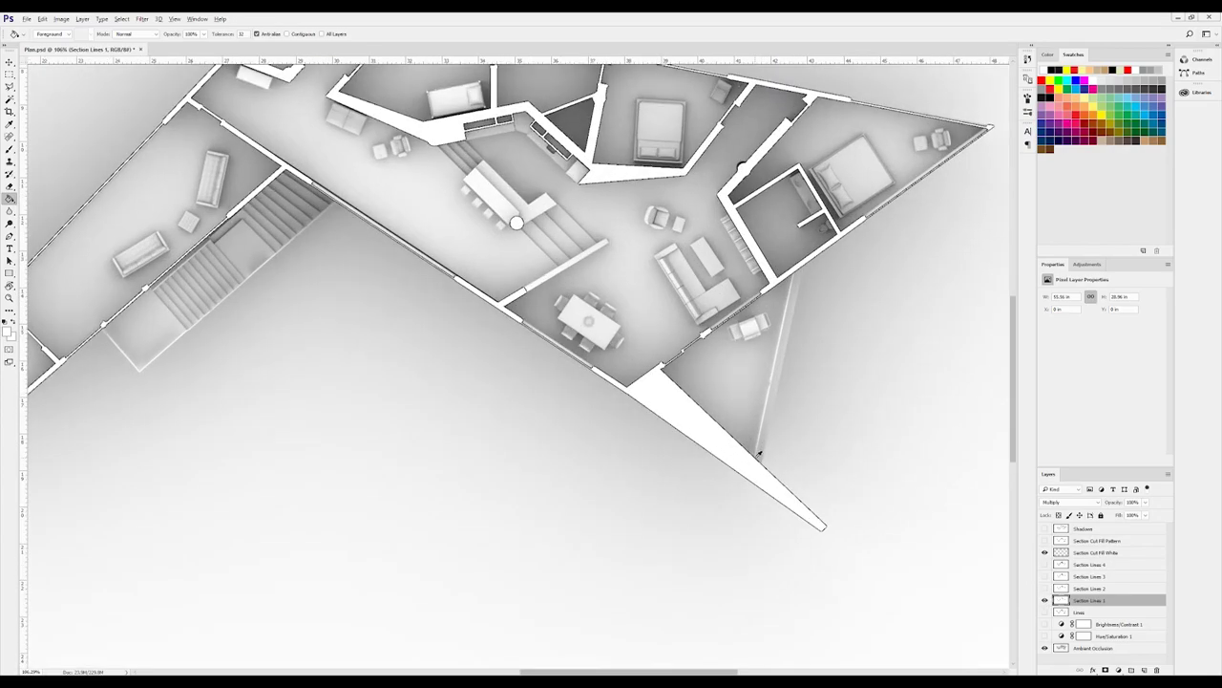
{"action": "left_click", "coordinate": [1045, 600]}
{"action": "left_click", "coordinate": [1044, 599]}
{"action": "left_click", "coordinate": [1044, 589]}
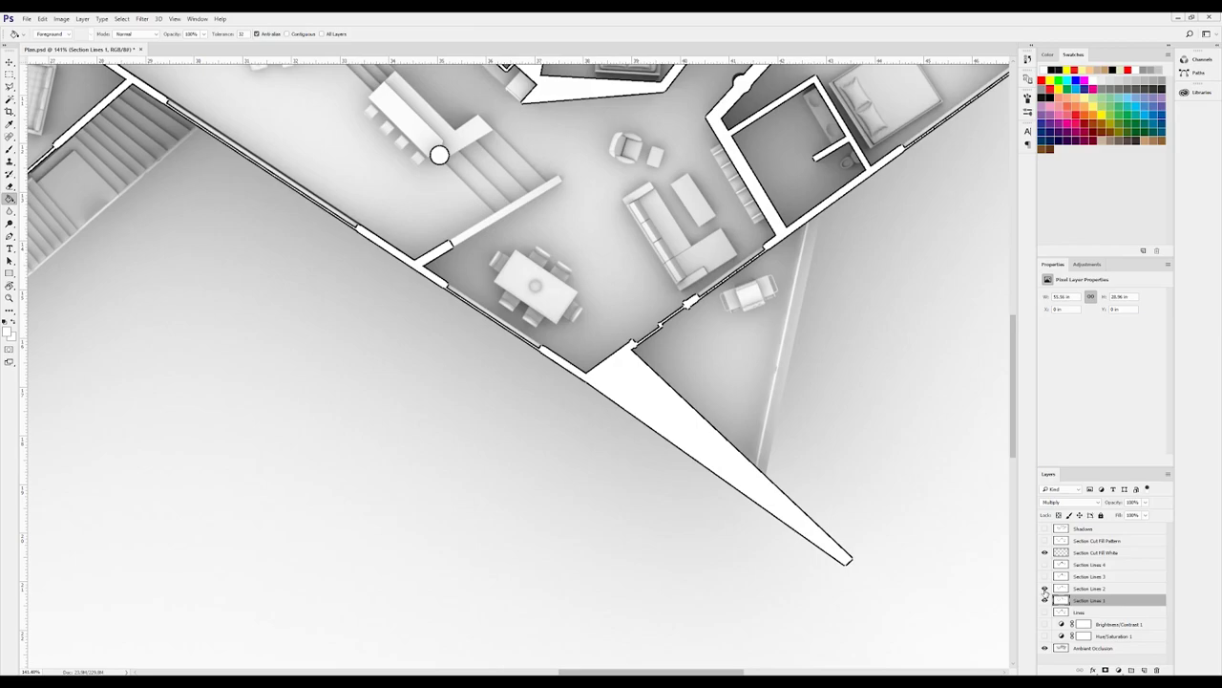
{"action": "left_click", "coordinate": [1044, 577]}
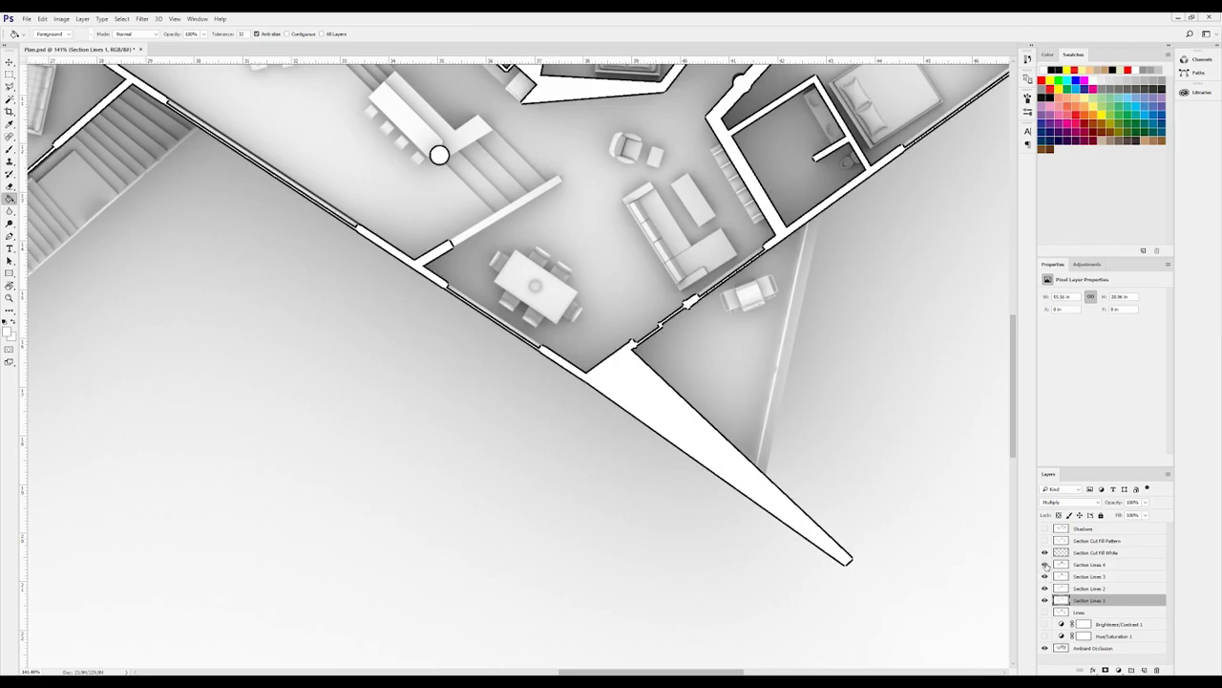
{"action": "left_click", "coordinate": [1044, 564]}
{"action": "key", "text": "ctrl+0"}
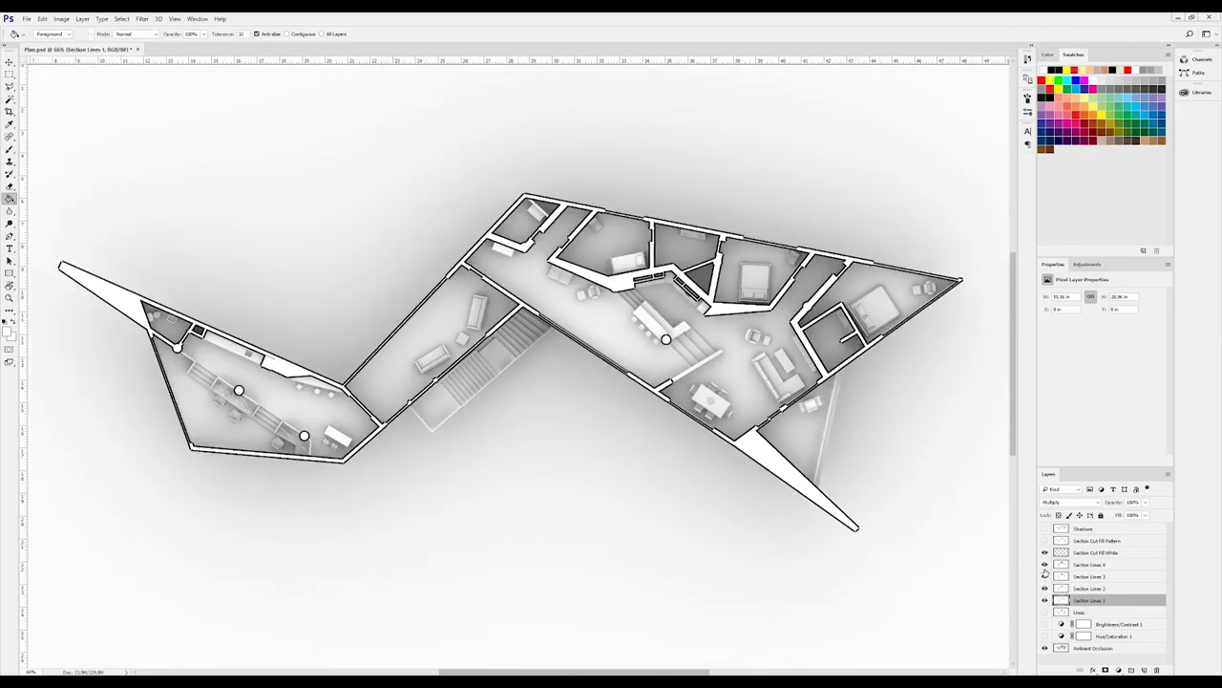
{"action": "left_click", "coordinate": [1043, 566]}
{"action": "key", "text": "ctrl+minus"}
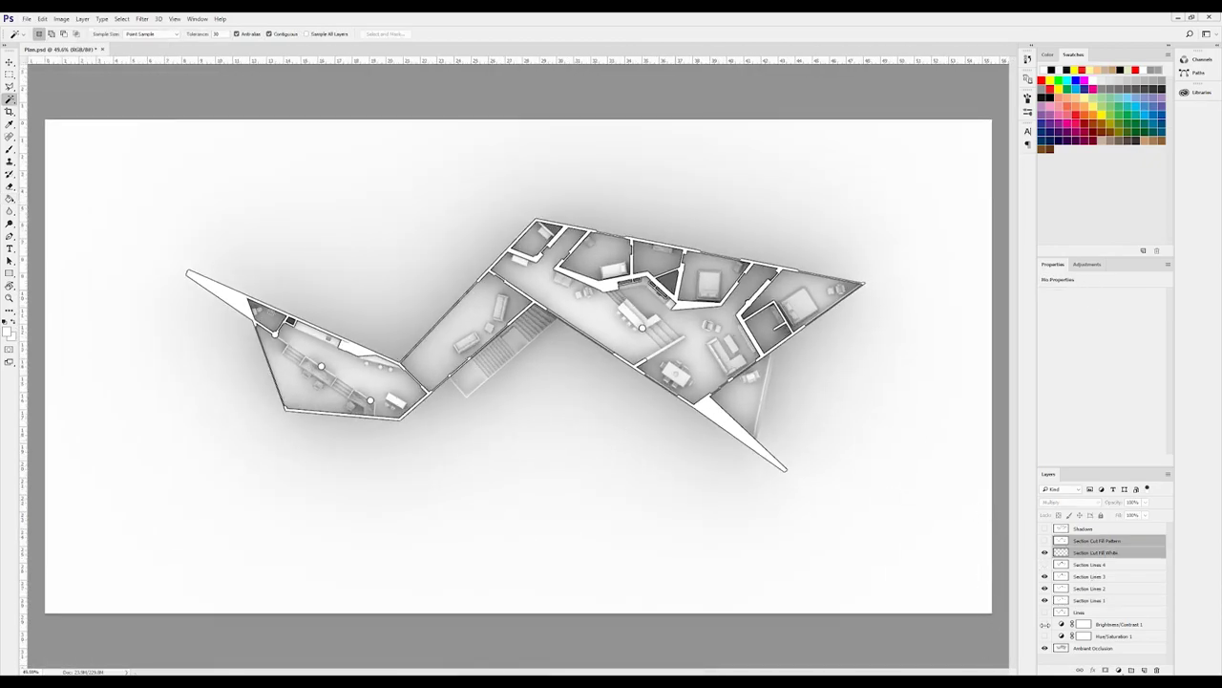
Step: Show the Hue/Saturation 1, Brightness/Contrast 1 and Lines layers, and briefly preview the Section Cut Fill Pattern layer
{"action": "left_click_drag", "start_coordinate": [1046, 637], "coordinate": [1046, 624]}
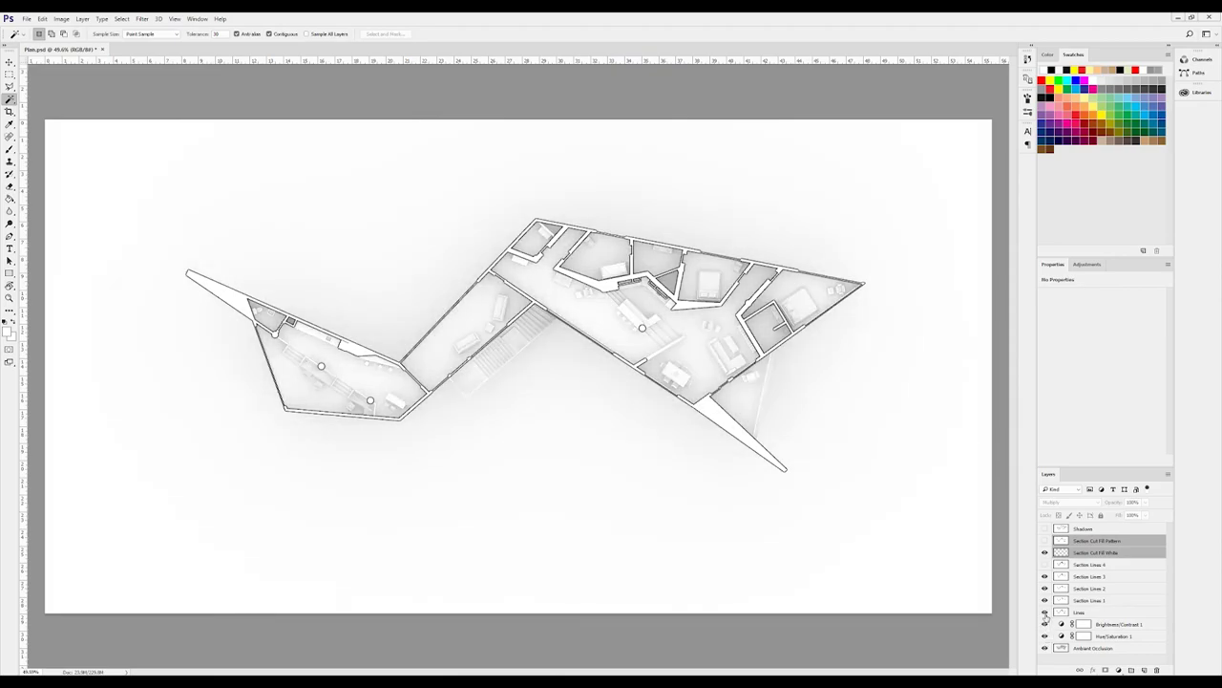
{"action": "left_click", "coordinate": [1045, 612]}
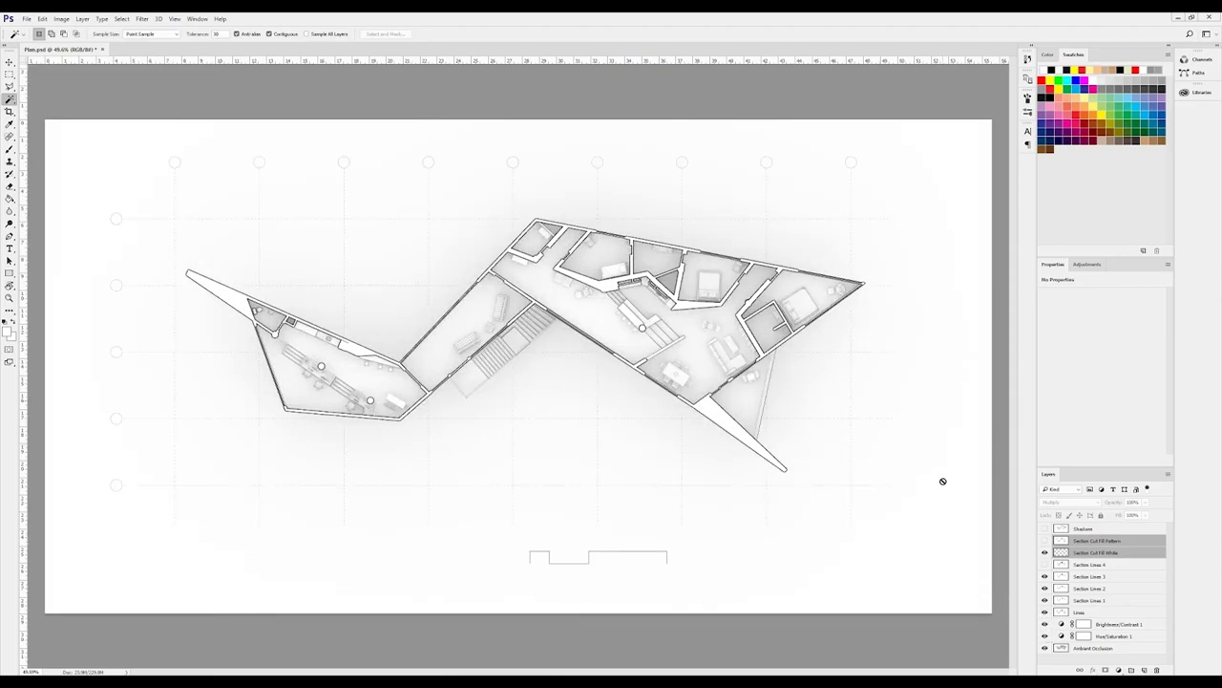
{"action": "left_click", "coordinate": [1045, 541]}
{"action": "left_click", "coordinate": [1045, 541]}
{"action": "left_click", "coordinate": [1044, 541]}
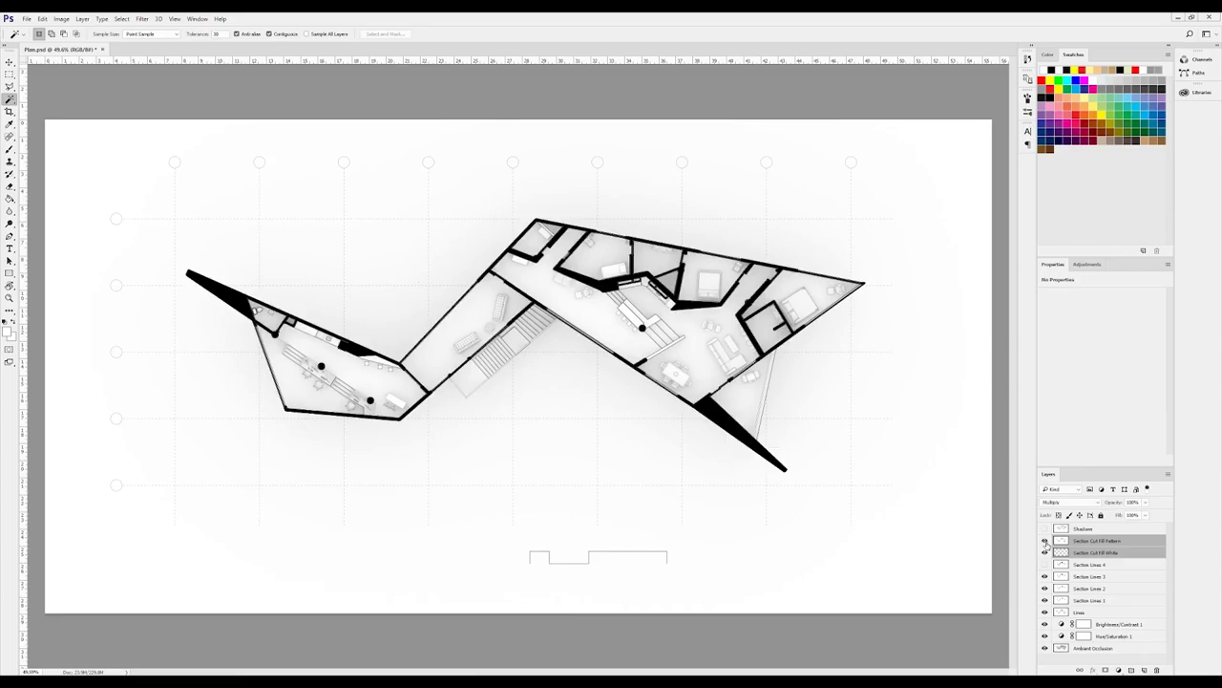
{"action": "left_click", "coordinate": [1045, 540]}
Step: Draw a rectangle shape of about 3565 × 1717 px over the whole floor plan, above Section Cut Fill Pattern
{"action": "left_click", "coordinate": [1076, 542]}
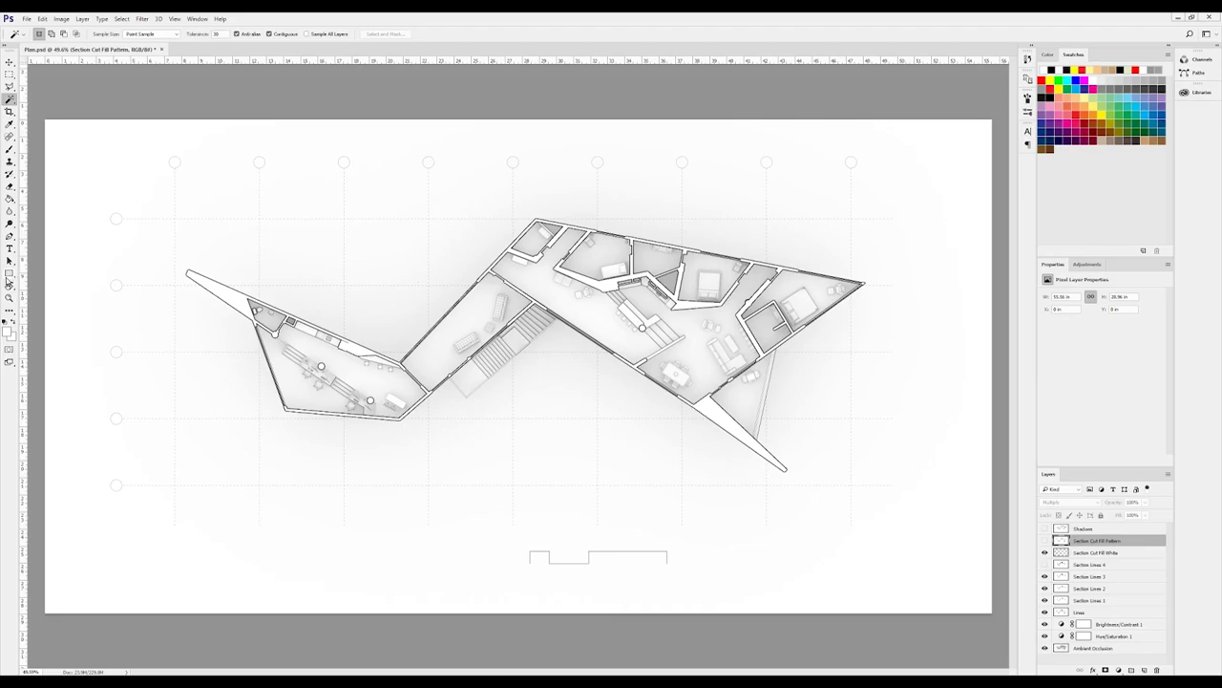
{"action": "left_click", "coordinate": [8, 275]}
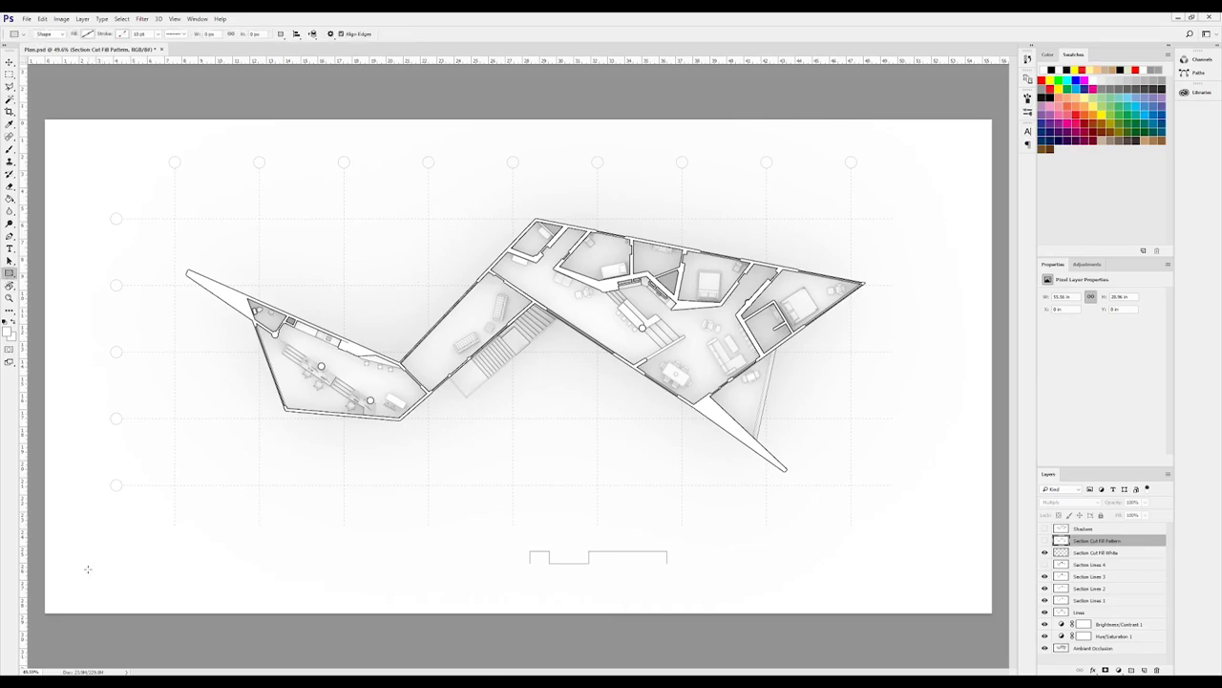
{"action": "left_click", "coordinate": [48, 33]}
{"action": "left_click", "coordinate": [54, 41]}
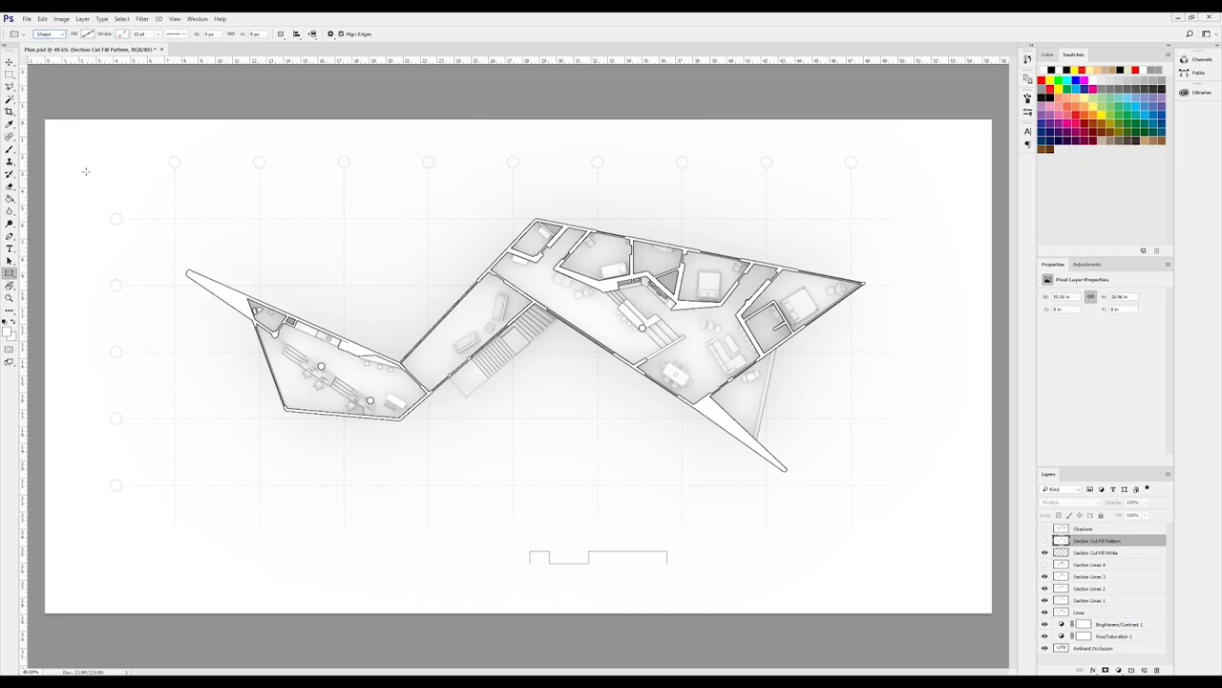
{"action": "left_click", "coordinate": [84, 567]}
{"action": "key", "text": "Escape"}
{"action": "left_click_drag", "start_coordinate": [104, 547], "coordinate": [948, 140]}
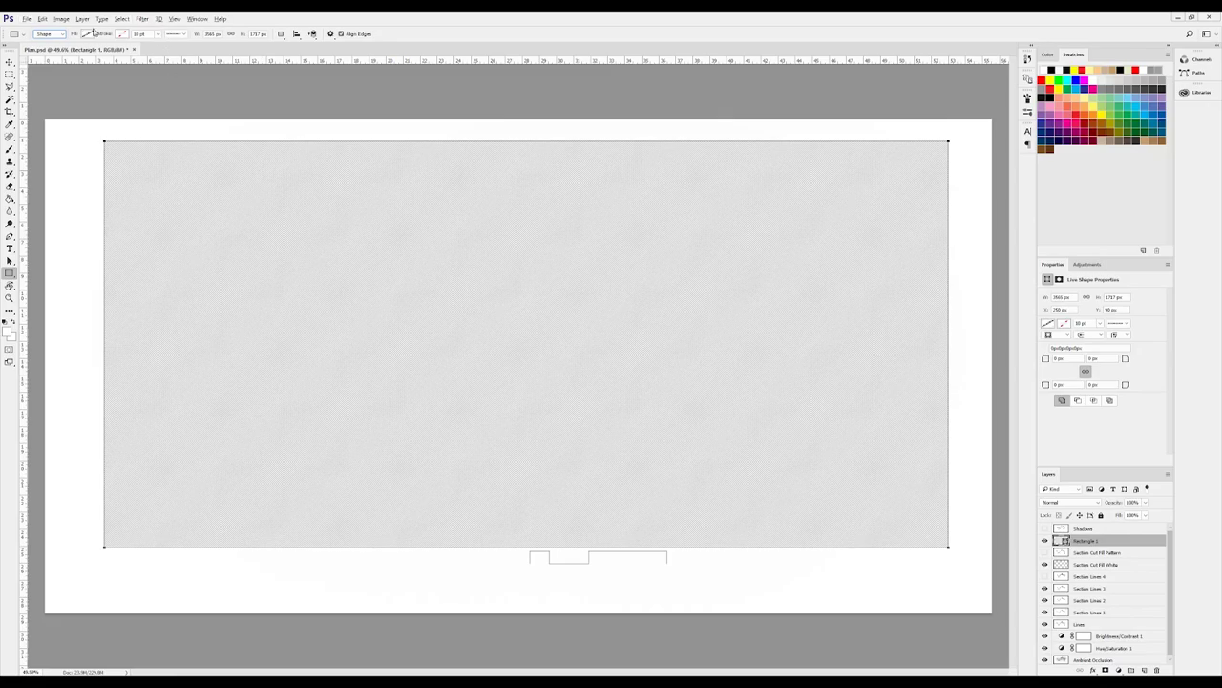
Step: Try solid color fills on the rectangle, including black and a pastel teal
{"action": "left_click", "coordinate": [87, 34]}
{"action": "left_click", "coordinate": [65, 53]}
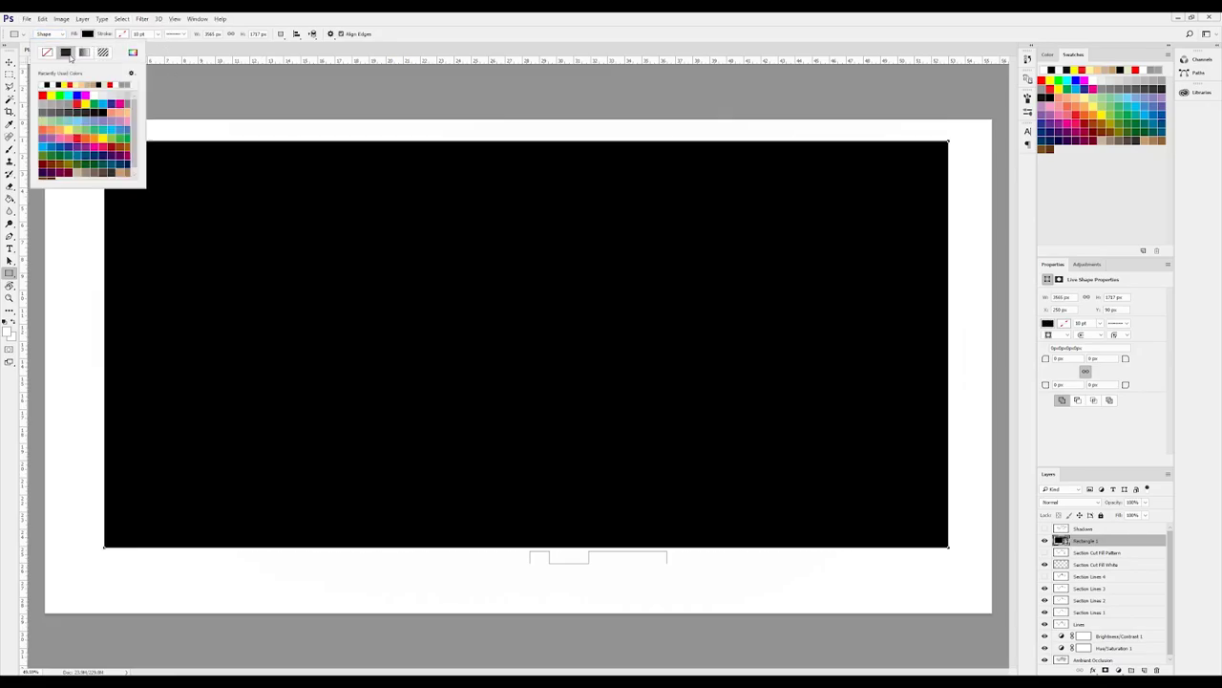
{"action": "left_click", "coordinate": [77, 102]}
{"action": "left_click", "coordinate": [94, 112]}
{"action": "left_click", "coordinate": [76, 119]}
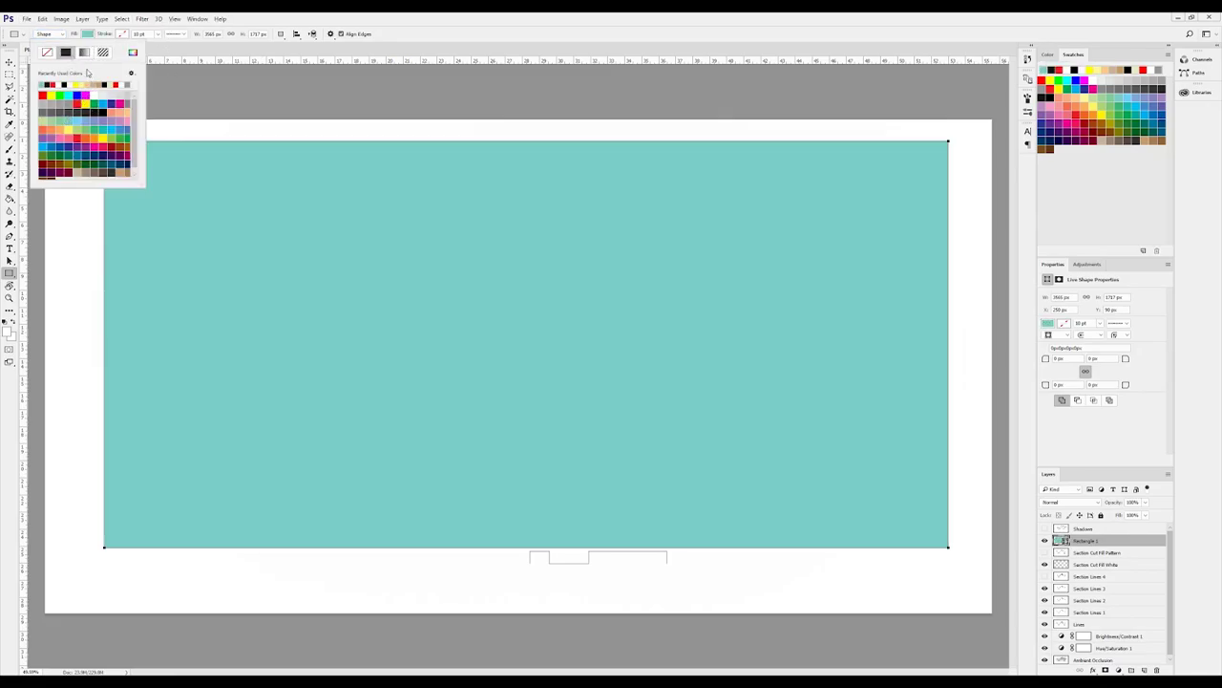
Step: Give the rectangle a pattern fill, comparing the horizontal-line and dot patterns and choosing the diagonal line hatch
{"action": "left_click", "coordinate": [104, 52]}
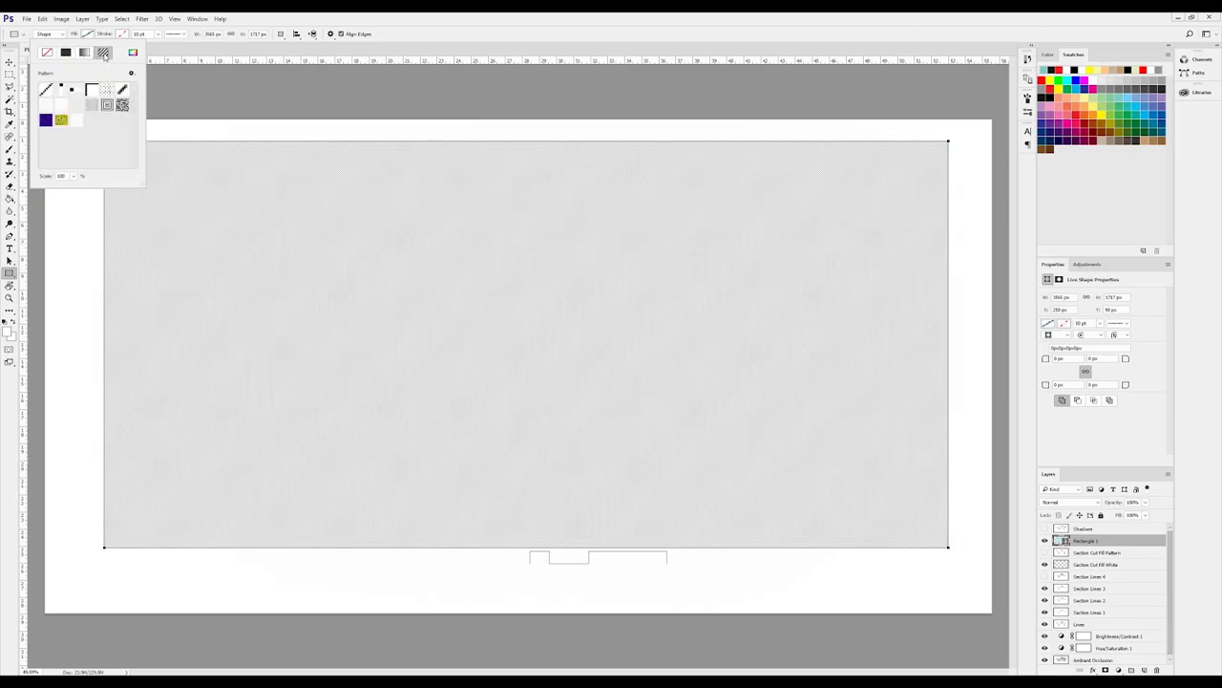
{"action": "scroll", "coordinate": [313, 306], "scroll_direction": "up", "scroll_amount": 10}
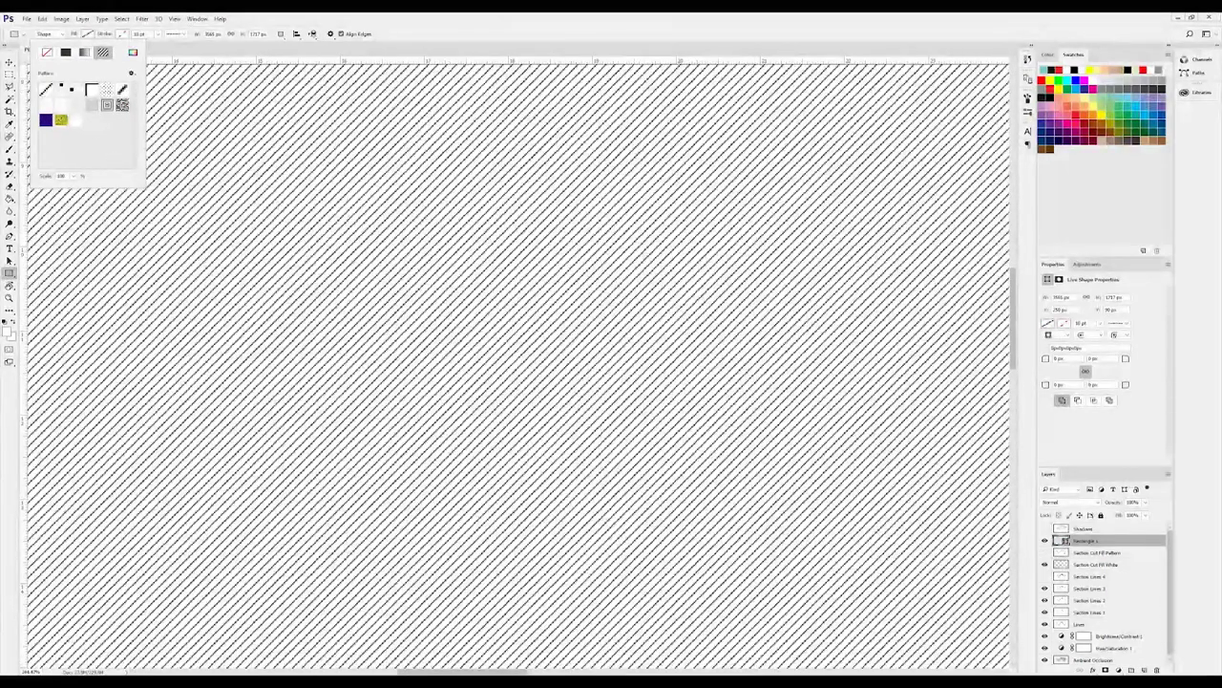
{"action": "left_click", "coordinate": [63, 88]}
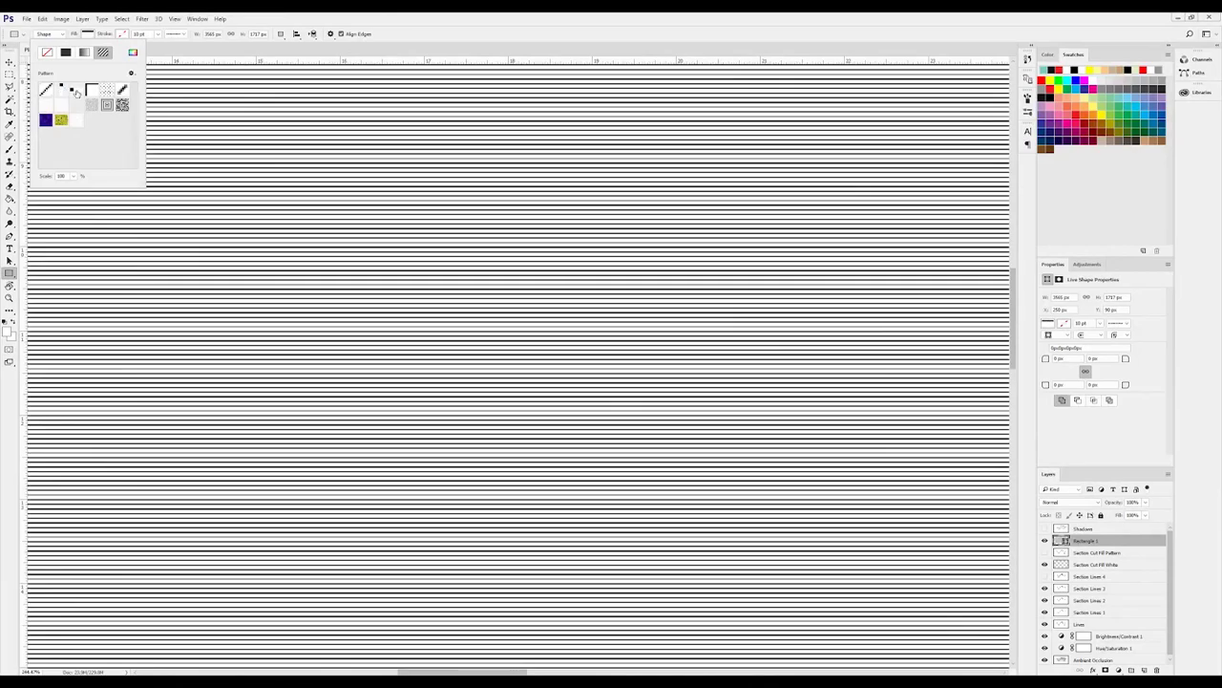
{"action": "left_click", "coordinate": [76, 89]}
{"action": "left_click", "coordinate": [92, 90]}
{"action": "left_click", "coordinate": [110, 89]}
{"action": "scroll", "coordinate": [311, 182], "scroll_direction": "down", "scroll_amount": 5}
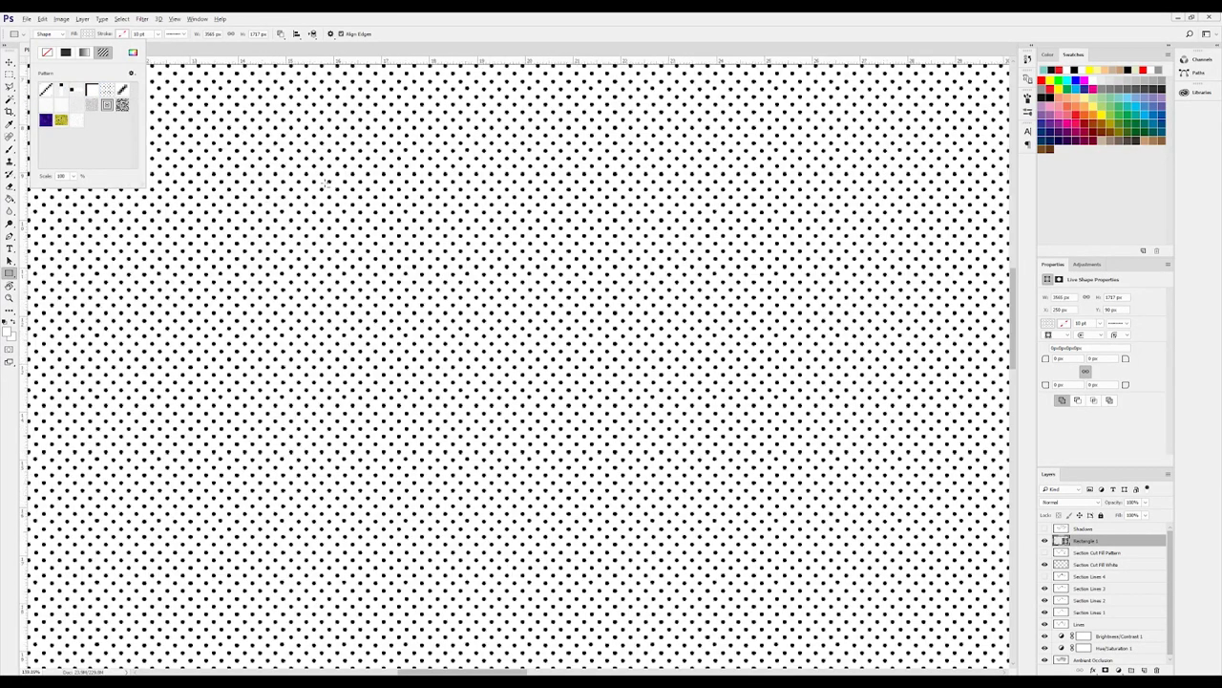
{"action": "left_click", "coordinate": [48, 88]}
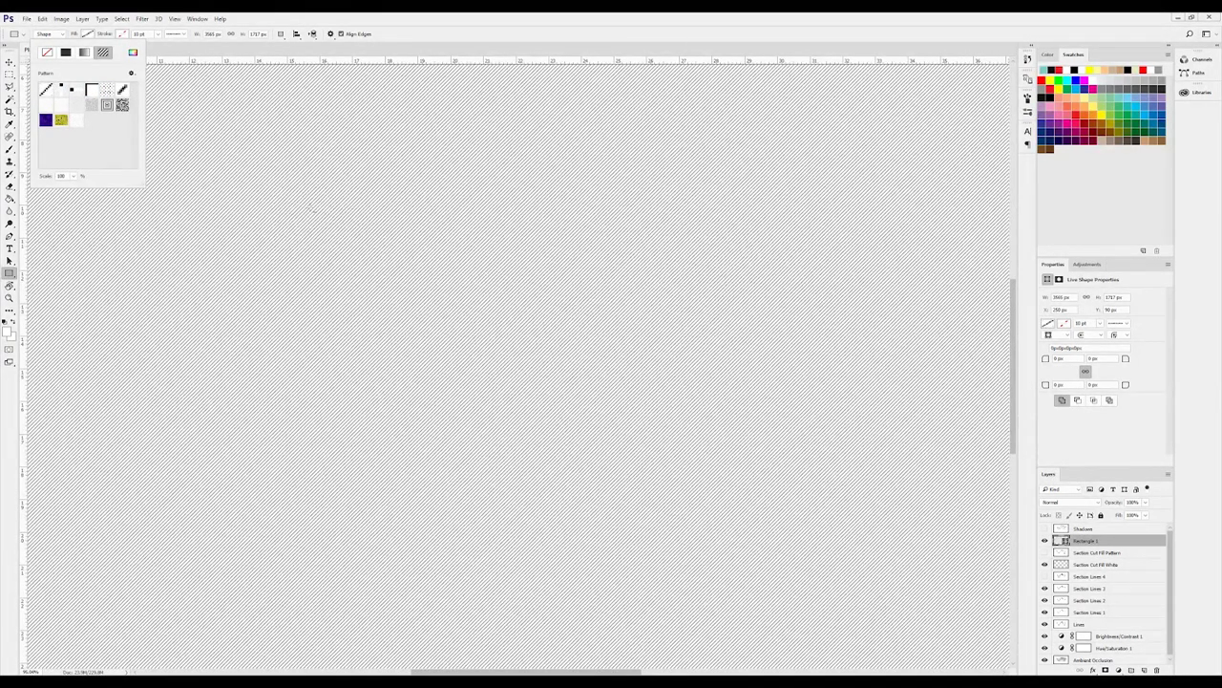
Step: Enlarge the scale of the rectangle's diagonal pattern so the hatch lines are clearly spaced across the plan
{"action": "key", "text": "ctrl+minus"}
{"action": "left_click", "coordinate": [75, 177]}
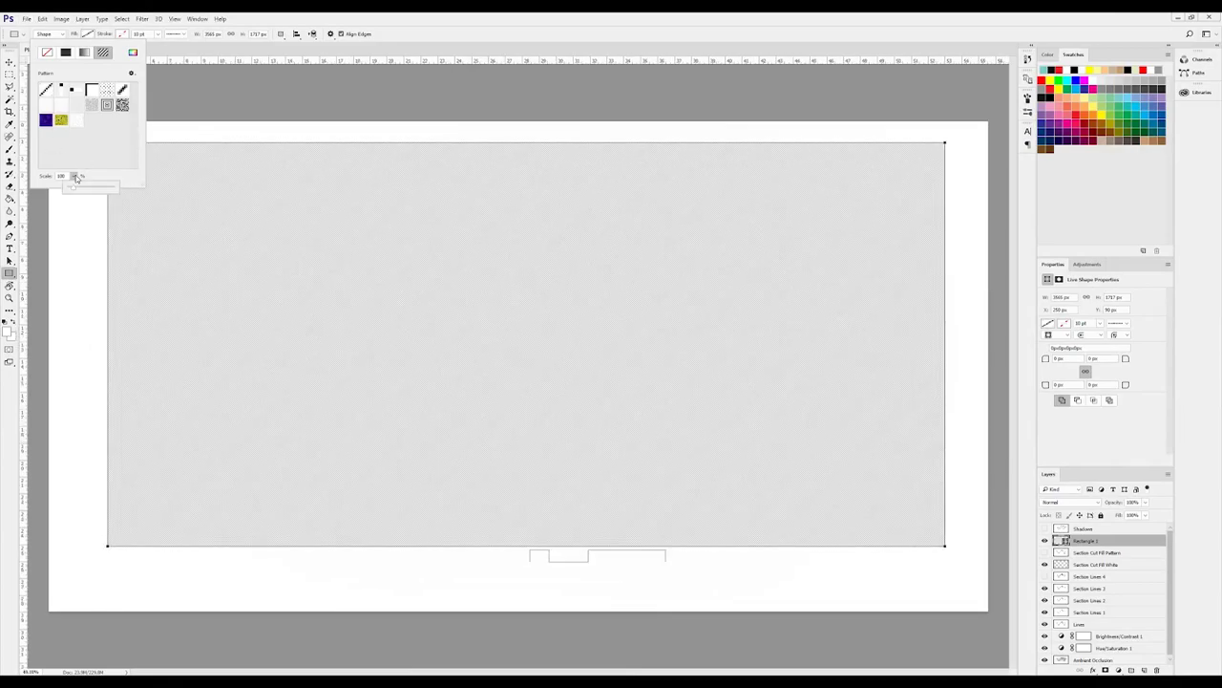
{"action": "left_click_drag", "start_coordinate": [76, 189], "coordinate": [91, 187]}
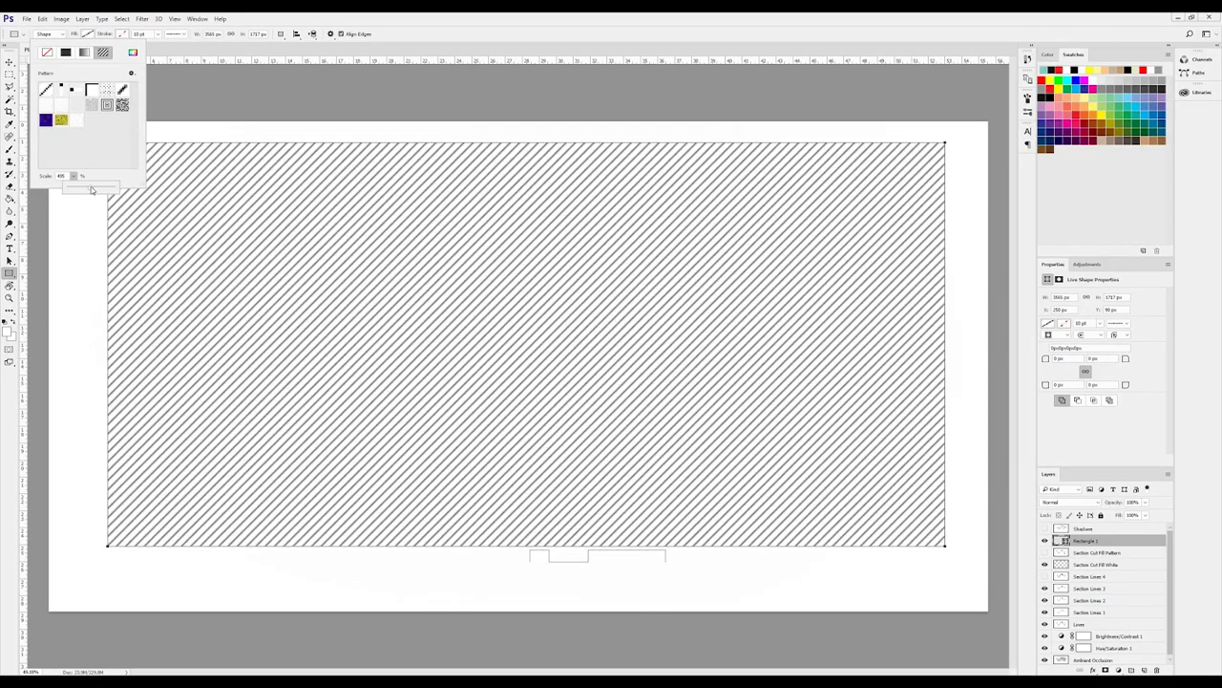
{"action": "left_click", "coordinate": [152, 268]}
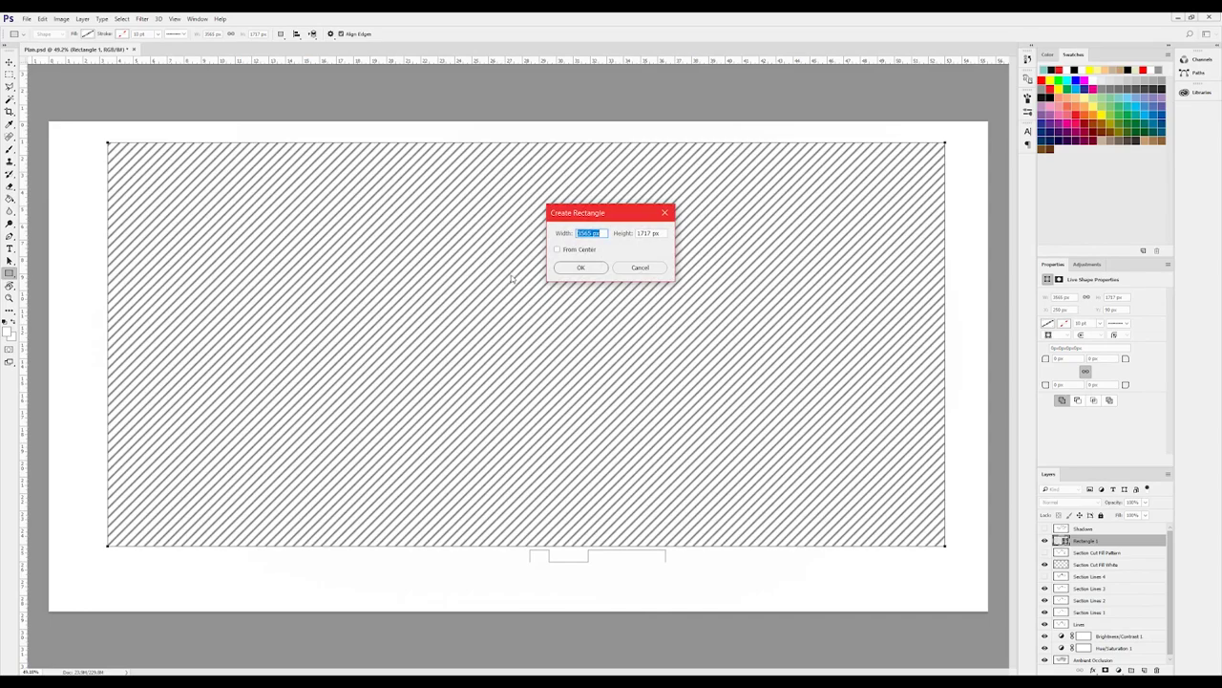
{"action": "left_click", "coordinate": [623, 269]}
{"action": "key", "text": "v"}
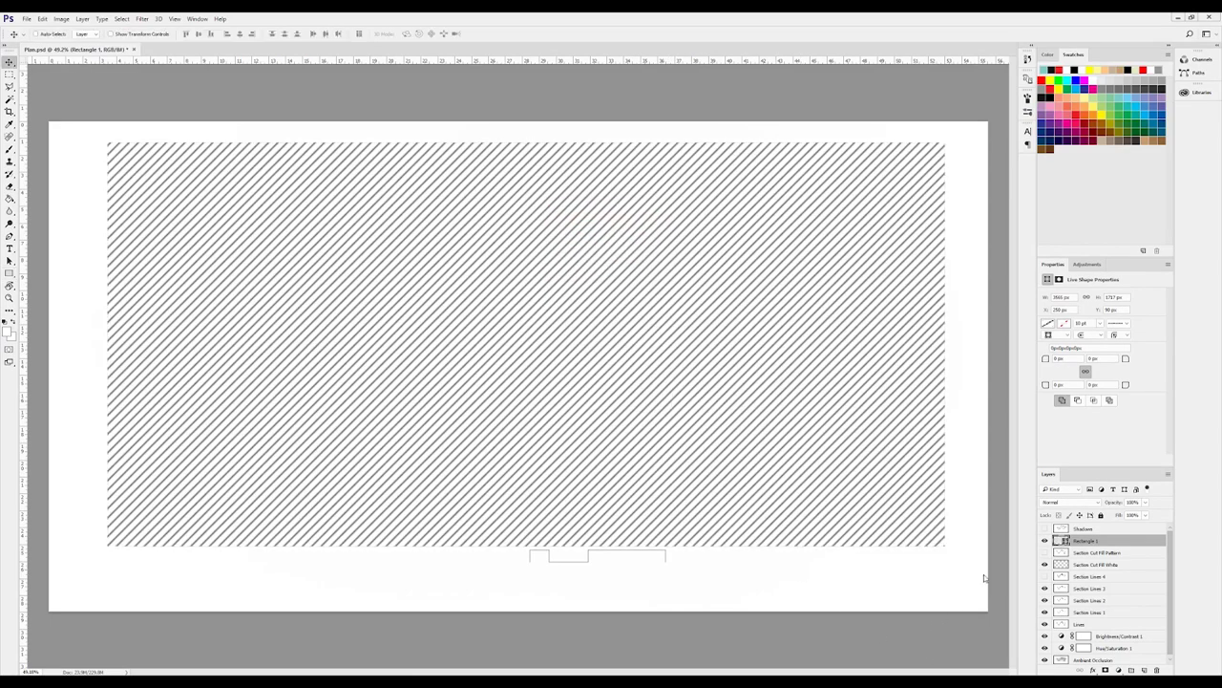
Step: Hide the hatched rectangle and isolate the Section Cut Fill Pattern layer as the only visible layer
{"action": "left_click", "coordinate": [1044, 540]}
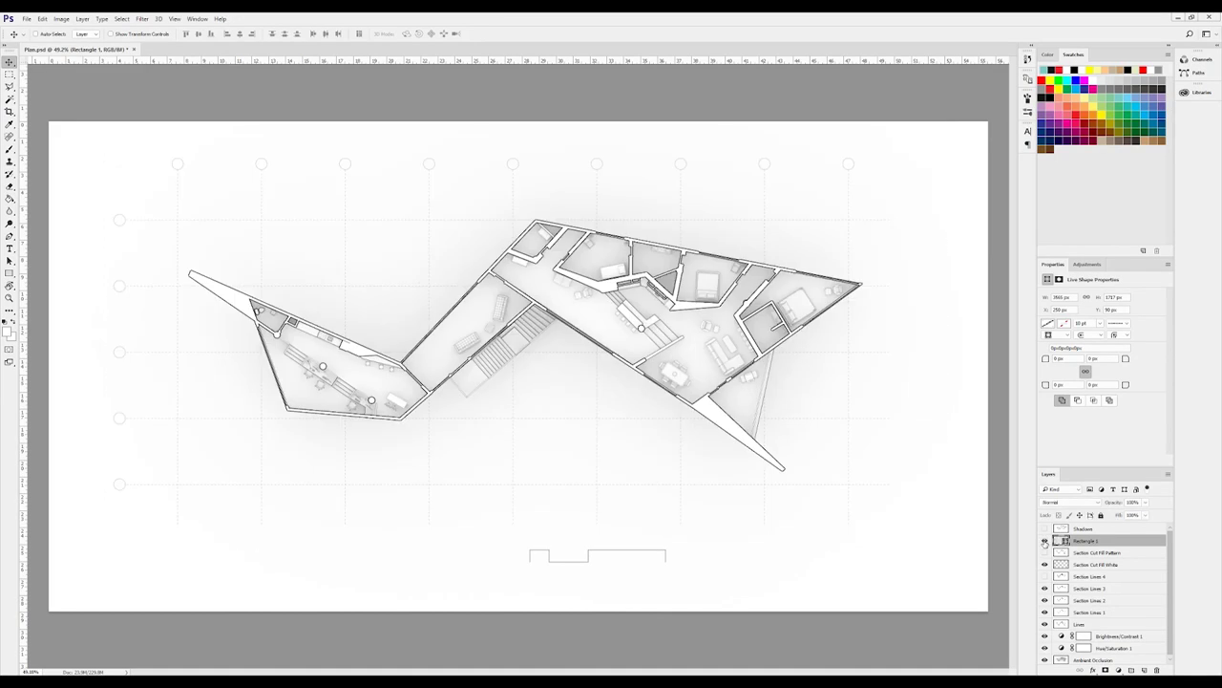
{"action": "left_click", "coordinate": [1045, 541]}
{"action": "left_click", "coordinate": [1045, 541]}
{"action": "left_click", "coordinate": [1055, 553]}
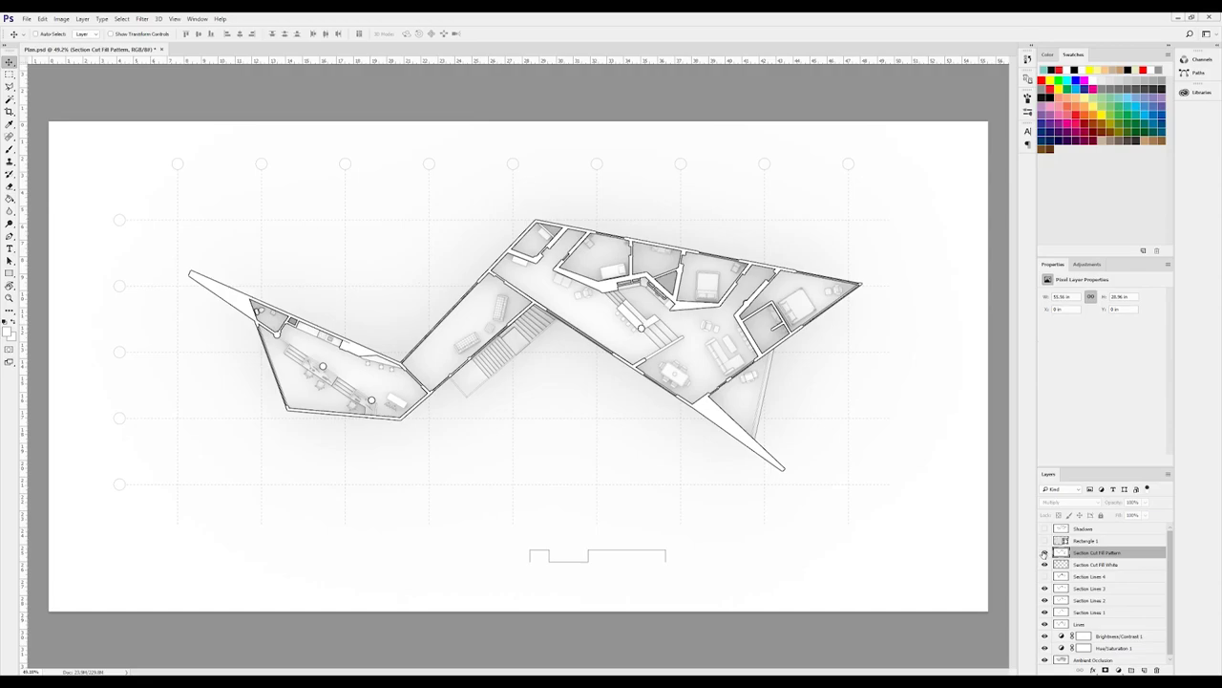
{"action": "left_click", "coordinate": [1045, 553]}
{"action": "left_click", "coordinate": [1044, 553], "text": "alt"}
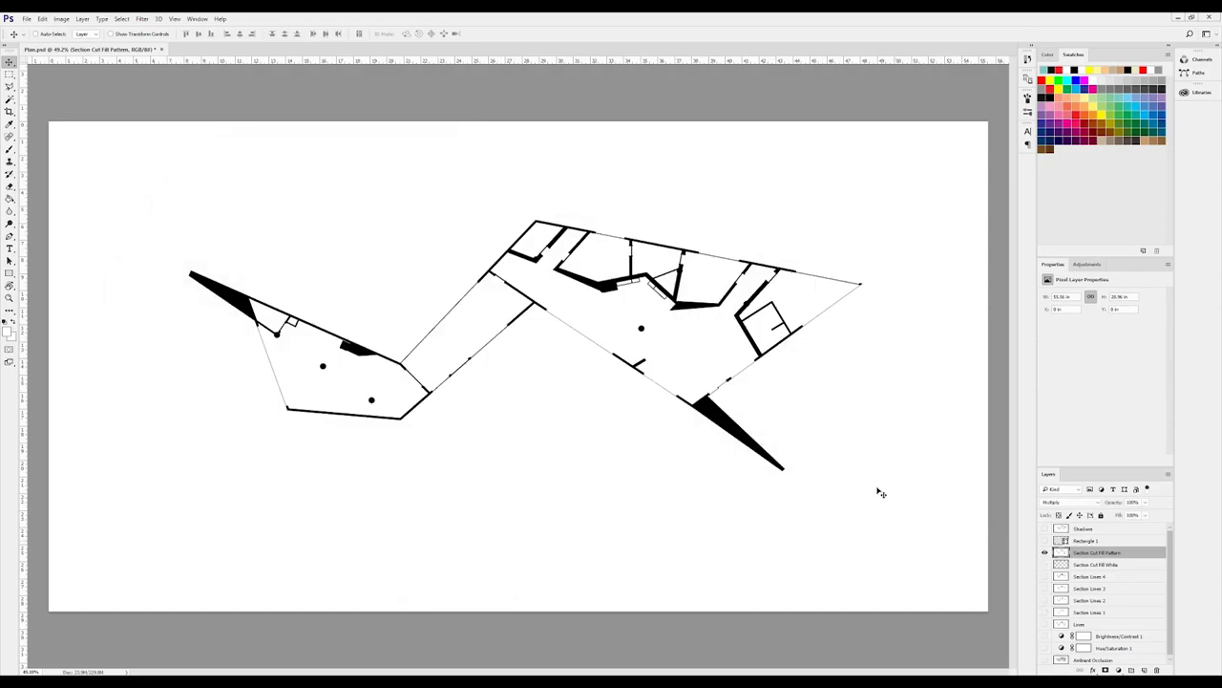
Step: Select the black section walls on Section Cut Fill Pattern with Color Range
{"action": "key", "text": "w"}
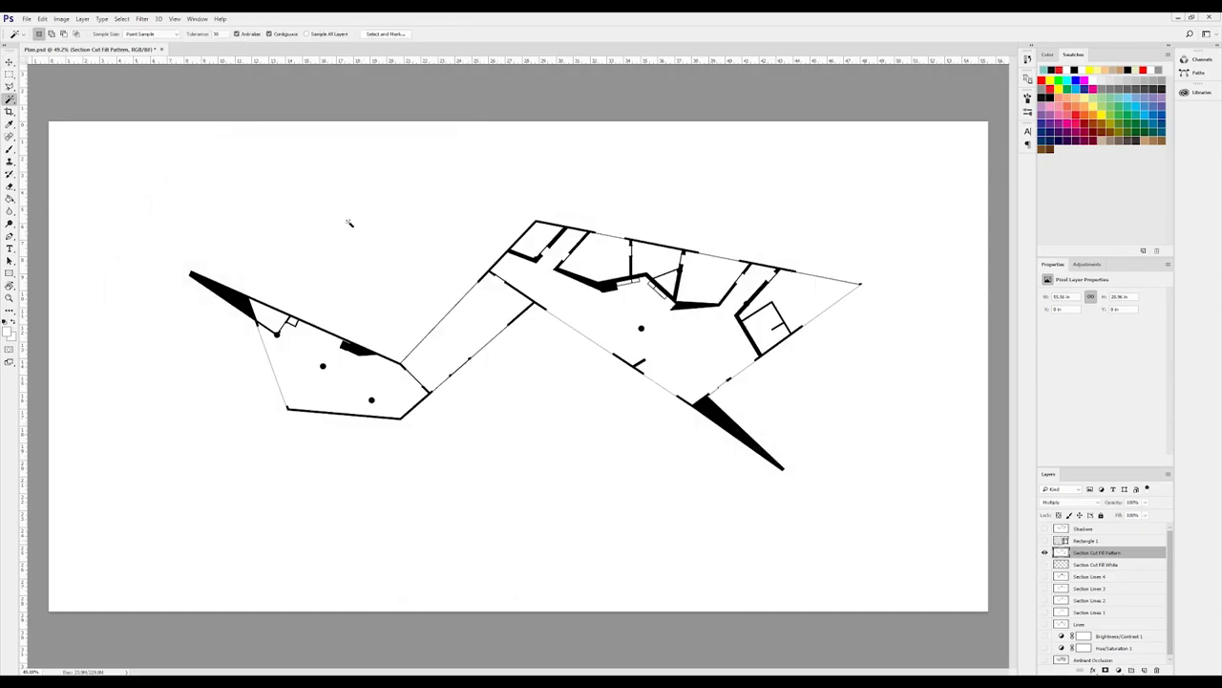
{"action": "left_click", "coordinate": [121, 18]}
{"action": "left_click", "coordinate": [162, 134]}
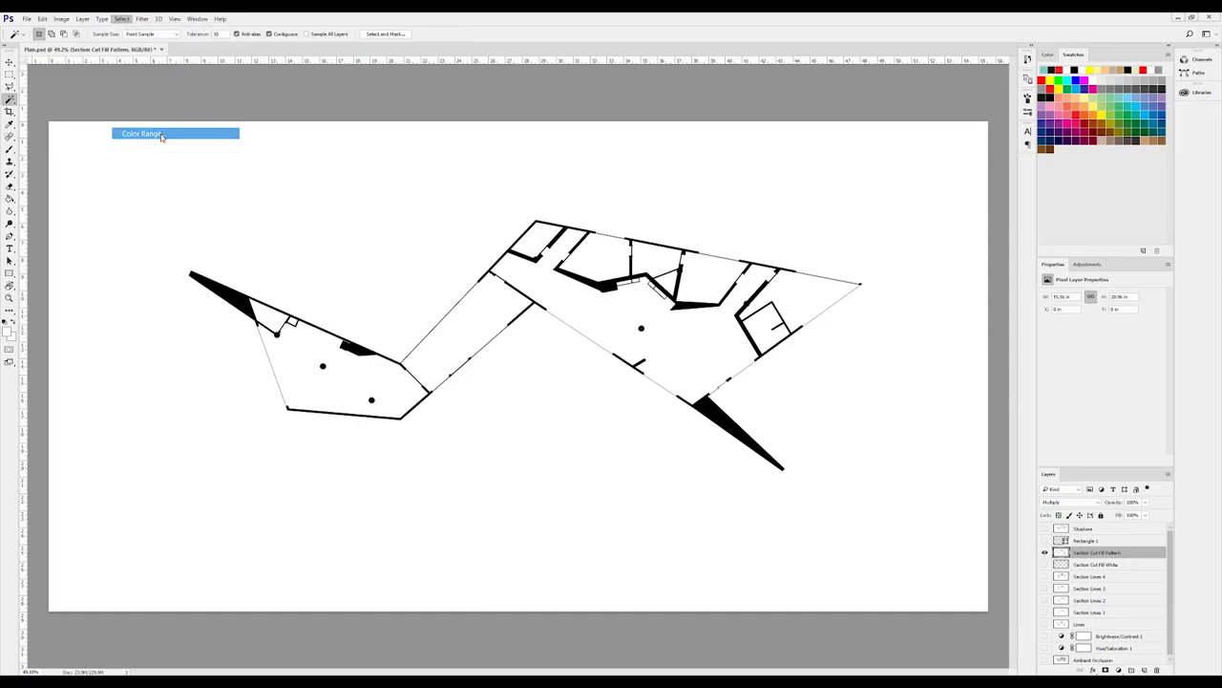
{"action": "left_click", "coordinate": [238, 299]}
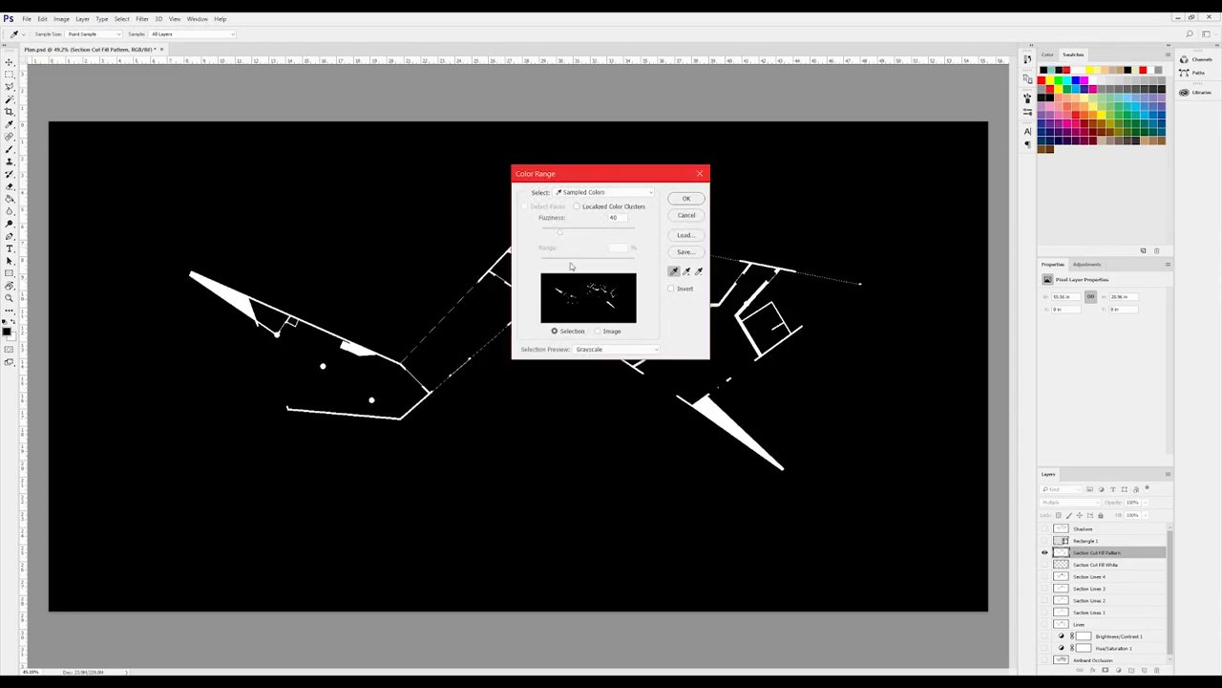
{"action": "left_click", "coordinate": [685, 200]}
{"action": "scroll", "coordinate": [674, 294], "scroll_direction": "up", "scroll_amount": 3}
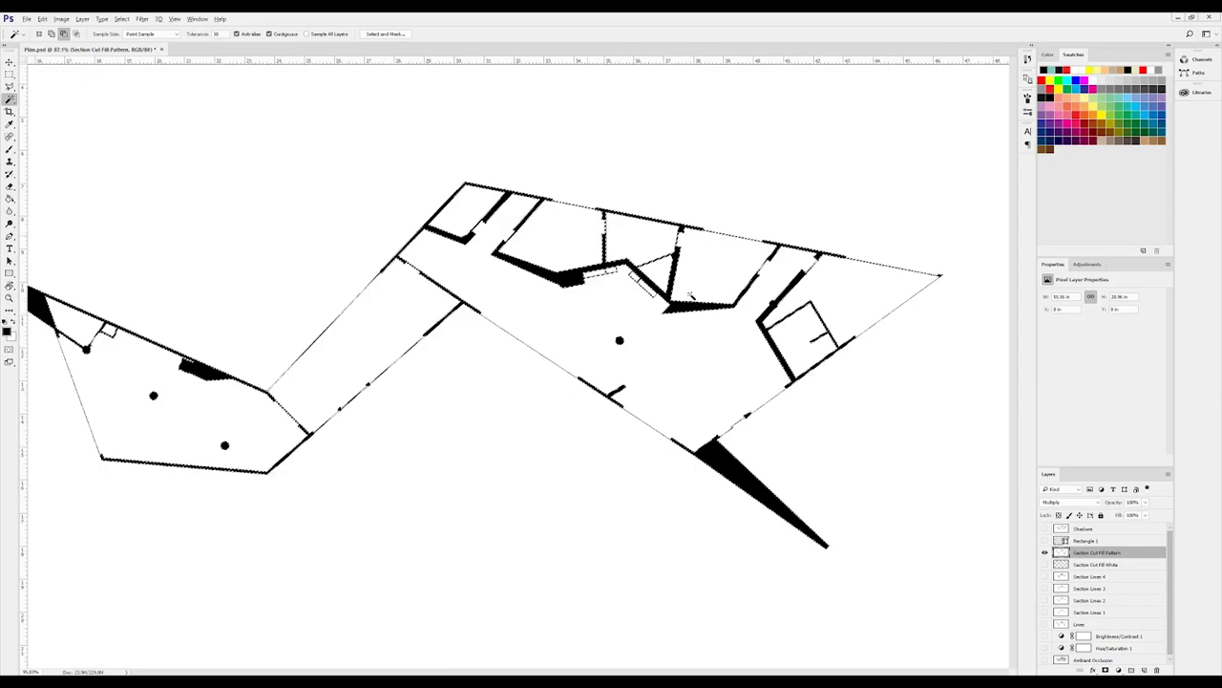
{"action": "scroll", "coordinate": [673, 294], "scroll_direction": "down", "scroll_amount": 3}
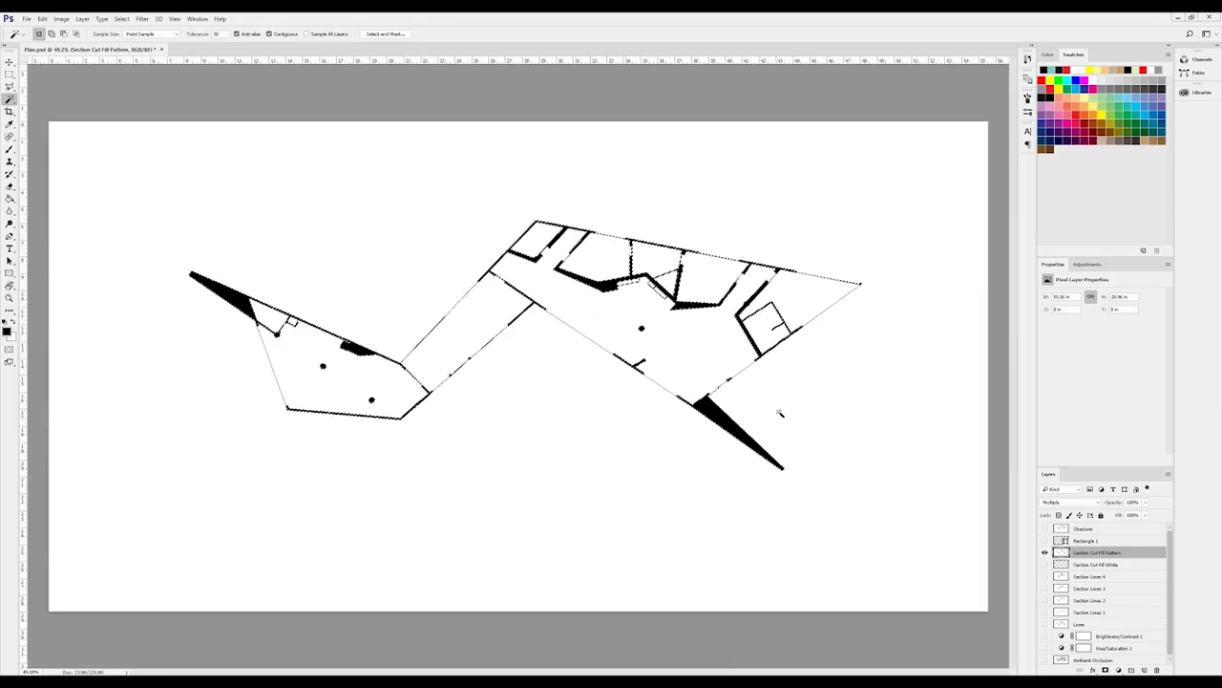
Step: Hide Section Cut Fill Pattern, show the hatched Rectangle 1 layer and mask it with the wall selection
{"action": "left_click", "coordinate": [1045, 553]}
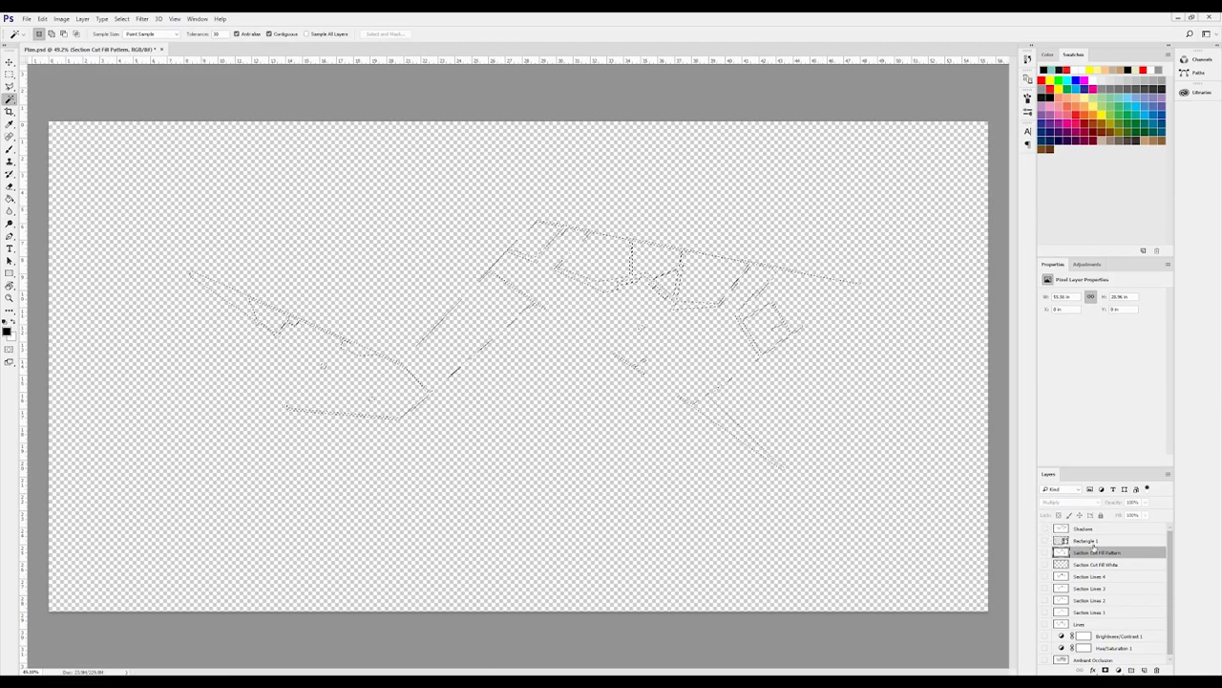
{"action": "left_click", "coordinate": [1049, 541]}
{"action": "left_click", "coordinate": [1044, 541]}
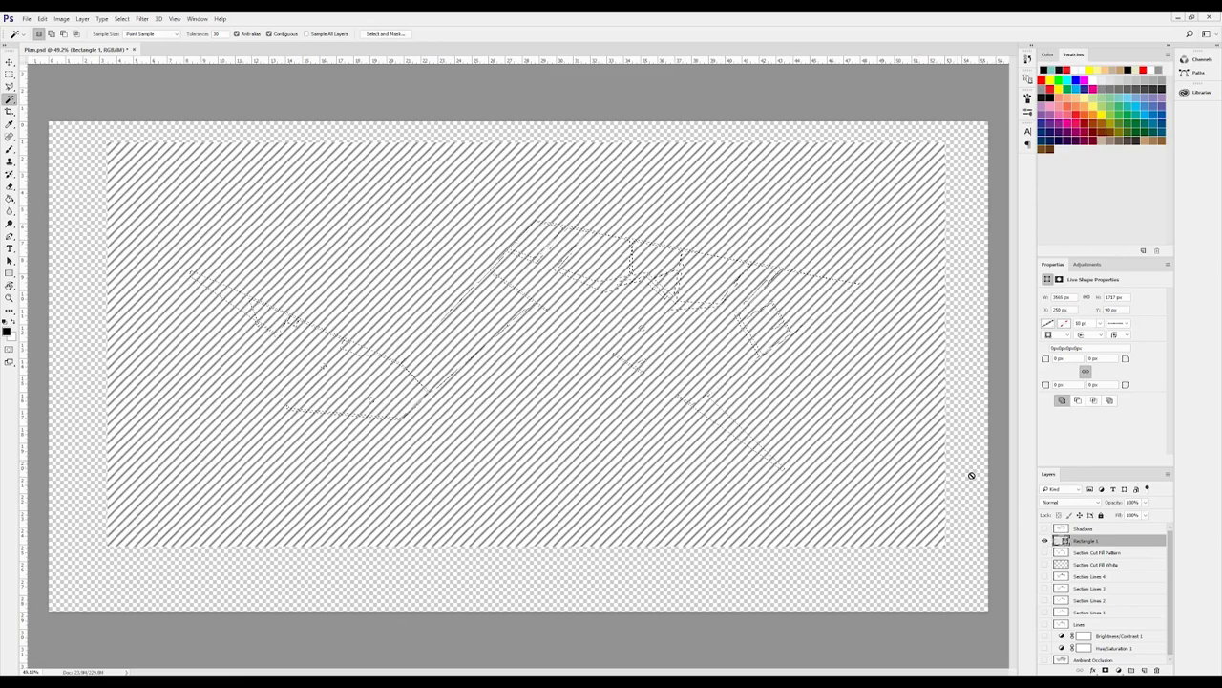
{"action": "left_click", "coordinate": [1105, 670]}
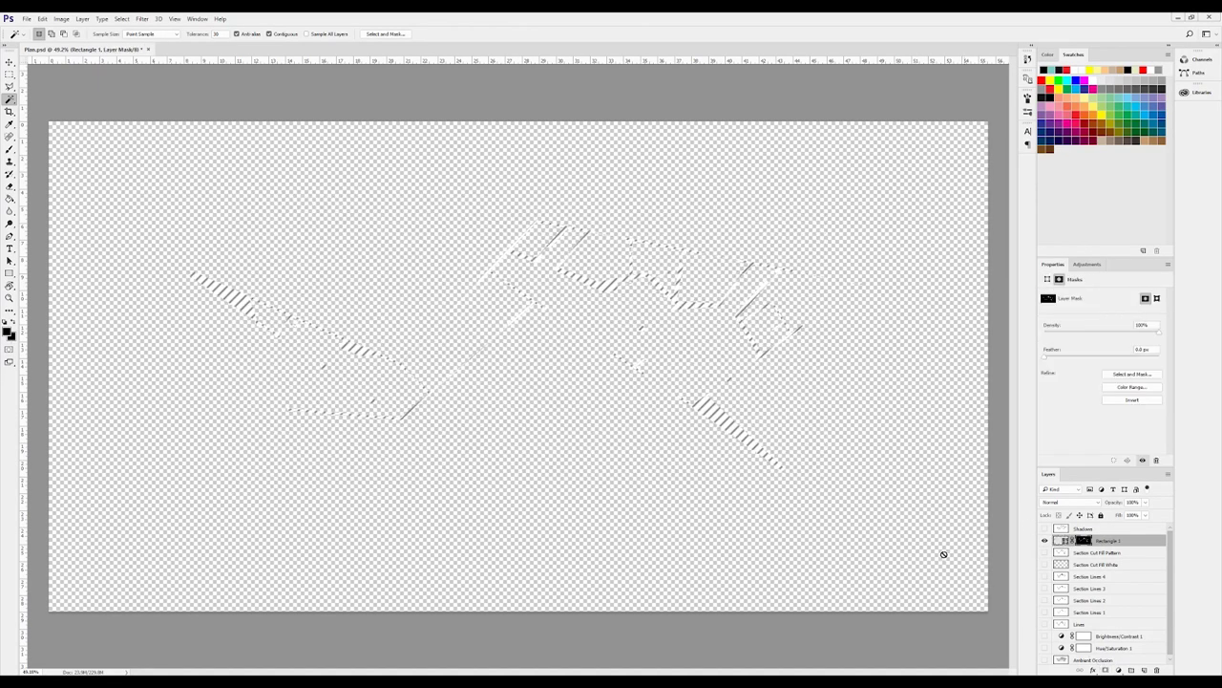
Step: Show the layers from Ambient Occlusion up to Section Cut Fill White beneath the hatch, leaving Section Lines 4 hidden
{"action": "scroll", "coordinate": [458, 308], "scroll_direction": "up", "scroll_amount": 2}
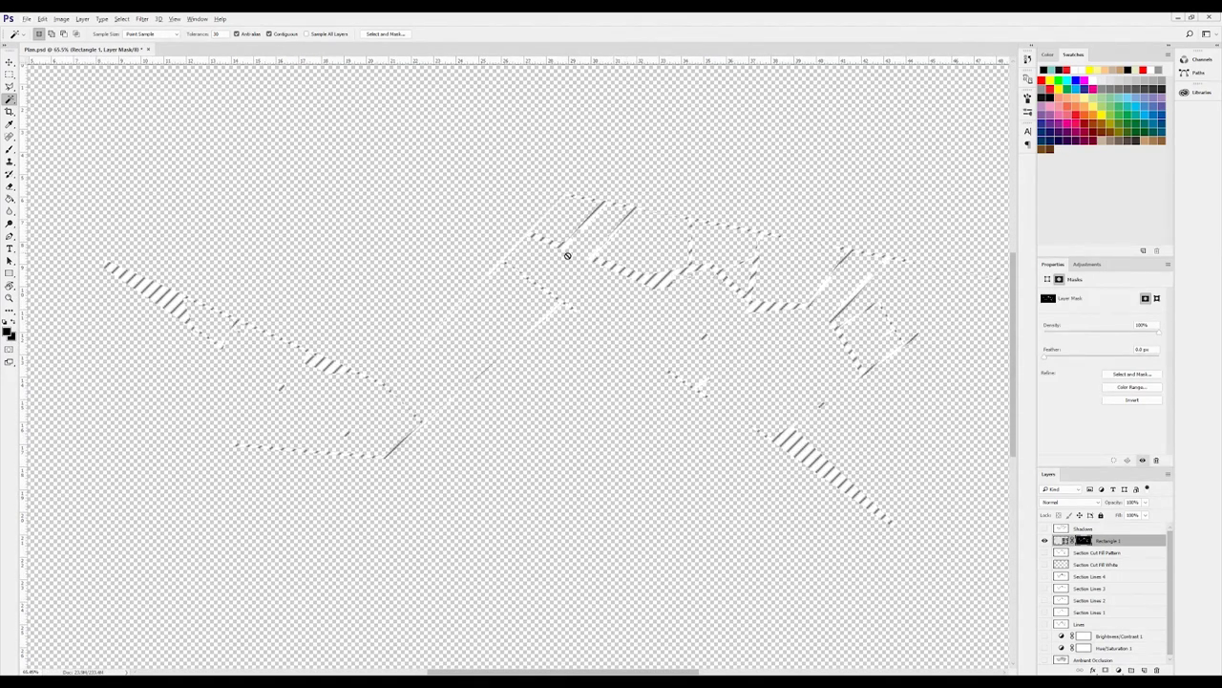
{"action": "scroll", "coordinate": [1070, 621], "scroll_direction": "down", "scroll_amount": 1}
{"action": "left_click_drag", "start_coordinate": [1047, 658], "coordinate": [1043, 584]}
{"action": "scroll", "coordinate": [845, 437], "scroll_direction": "down", "scroll_amount": 5}
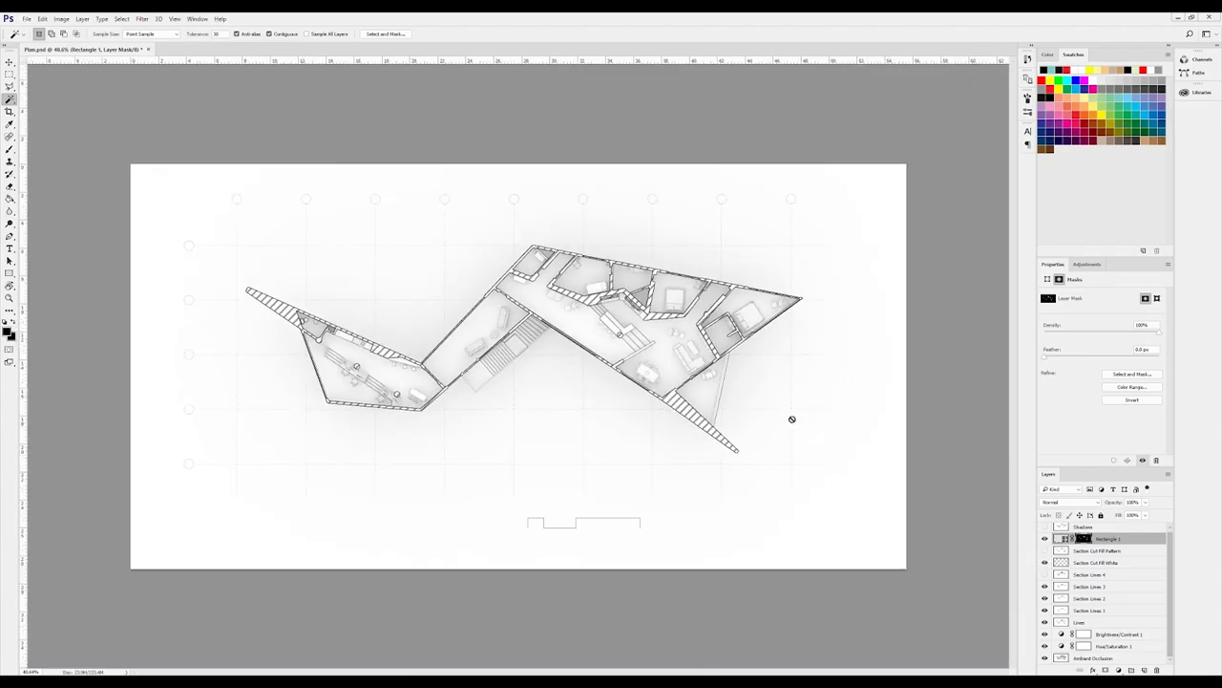
{"action": "scroll", "coordinate": [573, 358], "scroll_direction": "up", "scroll_amount": 2}
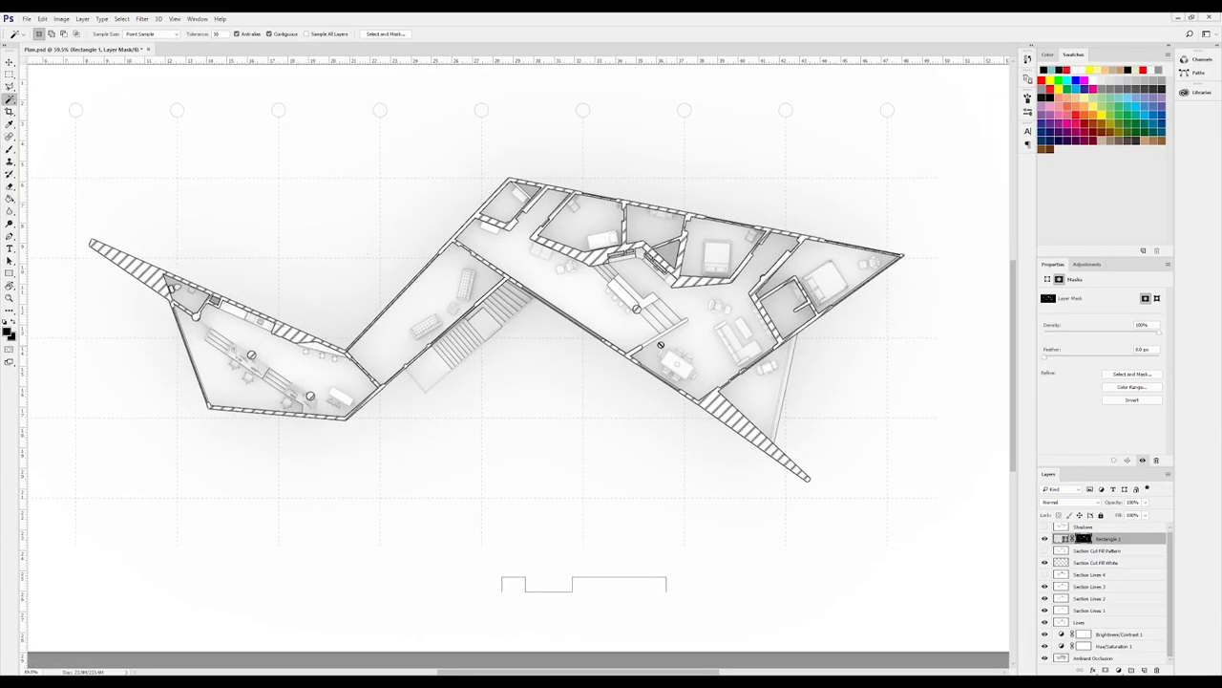
{"action": "scroll", "coordinate": [676, 429], "scroll_direction": "up", "scroll_amount": 1}
{"action": "scroll", "coordinate": [652, 381], "scroll_direction": "down", "scroll_amount": 2}
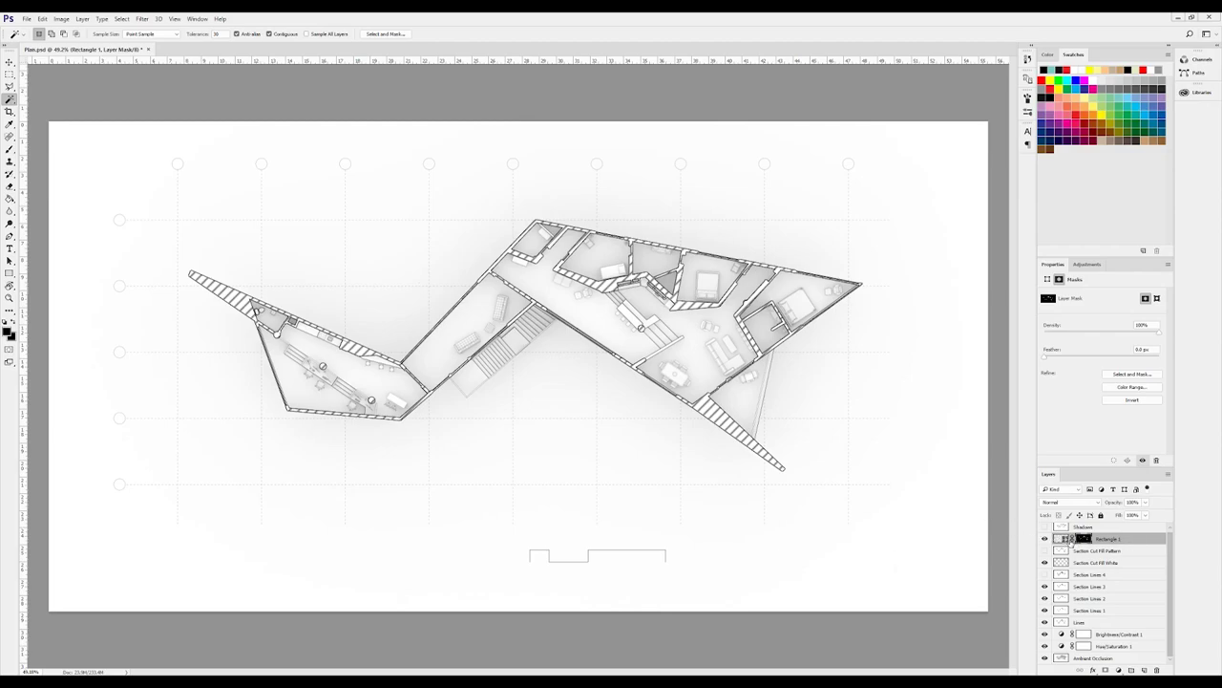
Step: Open Rectangle 1's pattern fill settings and reduce the hatch scale to 166%
{"action": "double_click", "coordinate": [1066, 539]}
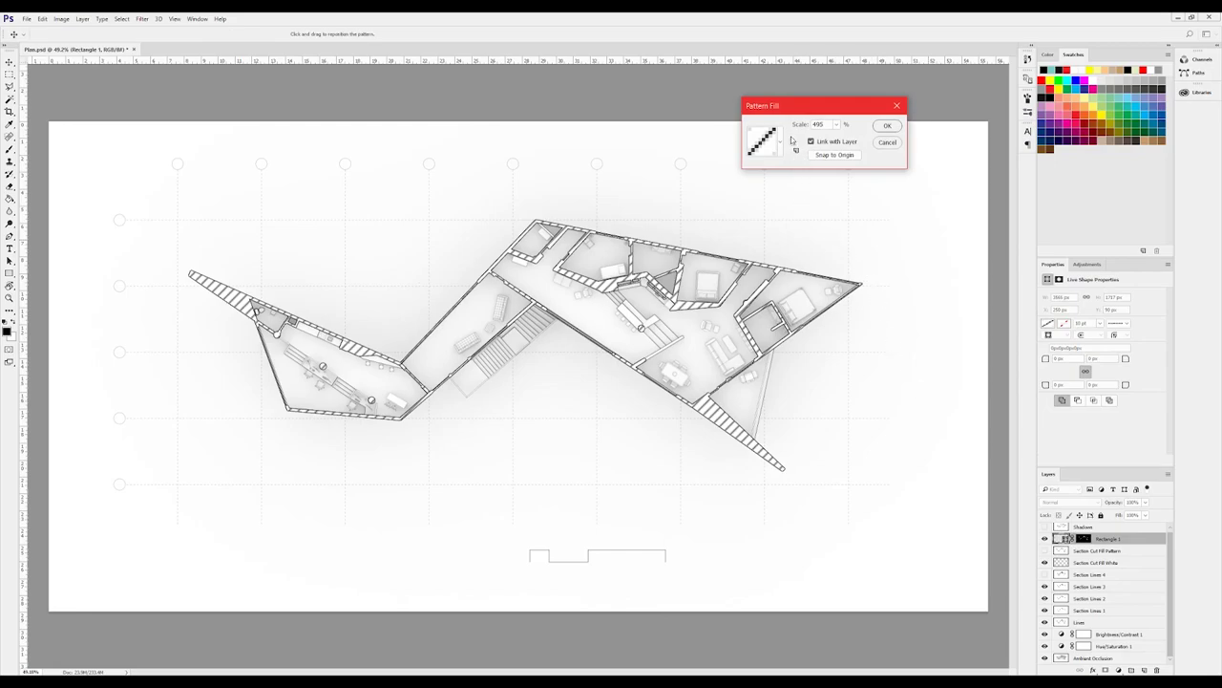
{"action": "left_click_drag", "start_coordinate": [783, 109], "coordinate": [770, 146]}
{"action": "left_click", "coordinate": [824, 160]}
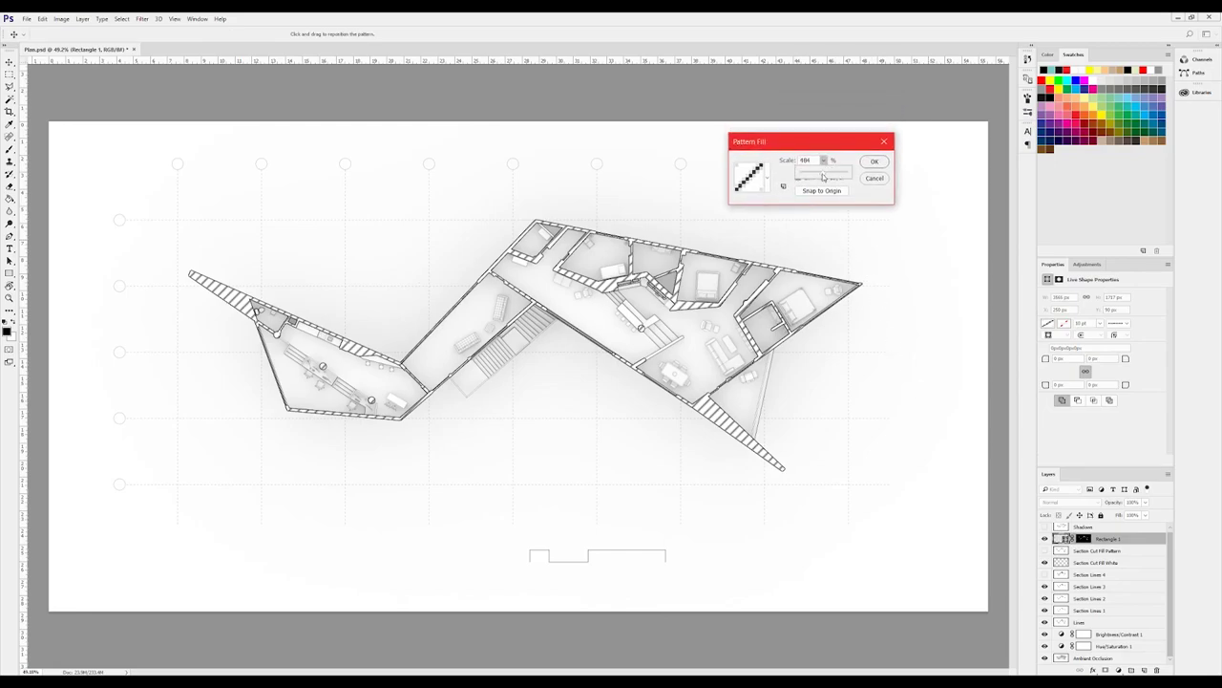
{"action": "left_click_drag", "start_coordinate": [823, 177], "coordinate": [809, 174]}
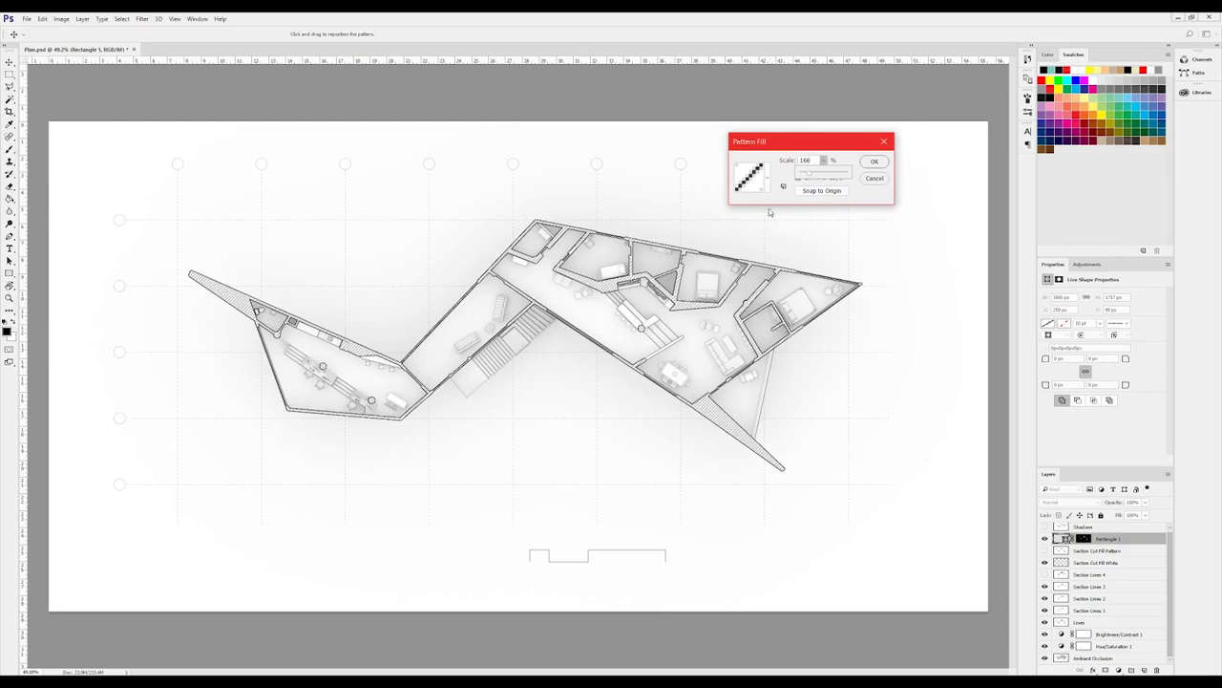
Step: Try another line pattern for Rectangle 1's fill and switch back to the diagonal pattern
{"action": "left_click", "coordinate": [764, 180]}
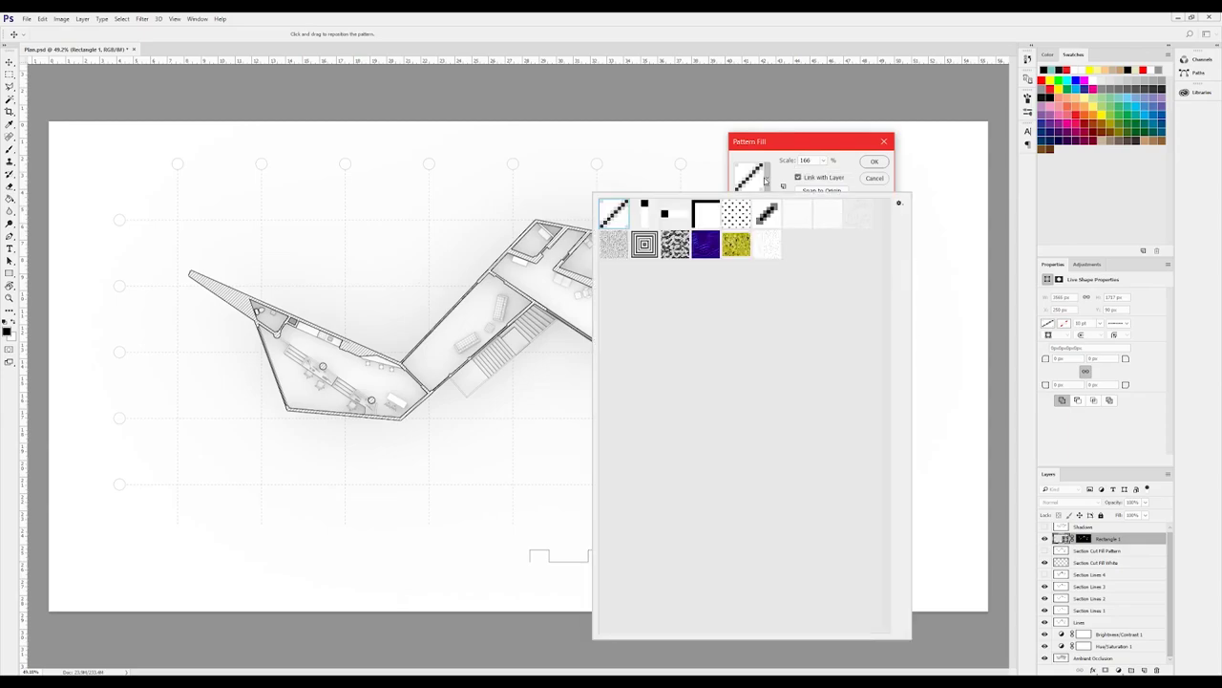
{"action": "left_click", "coordinate": [666, 218]}
{"action": "left_click", "coordinate": [648, 217]}
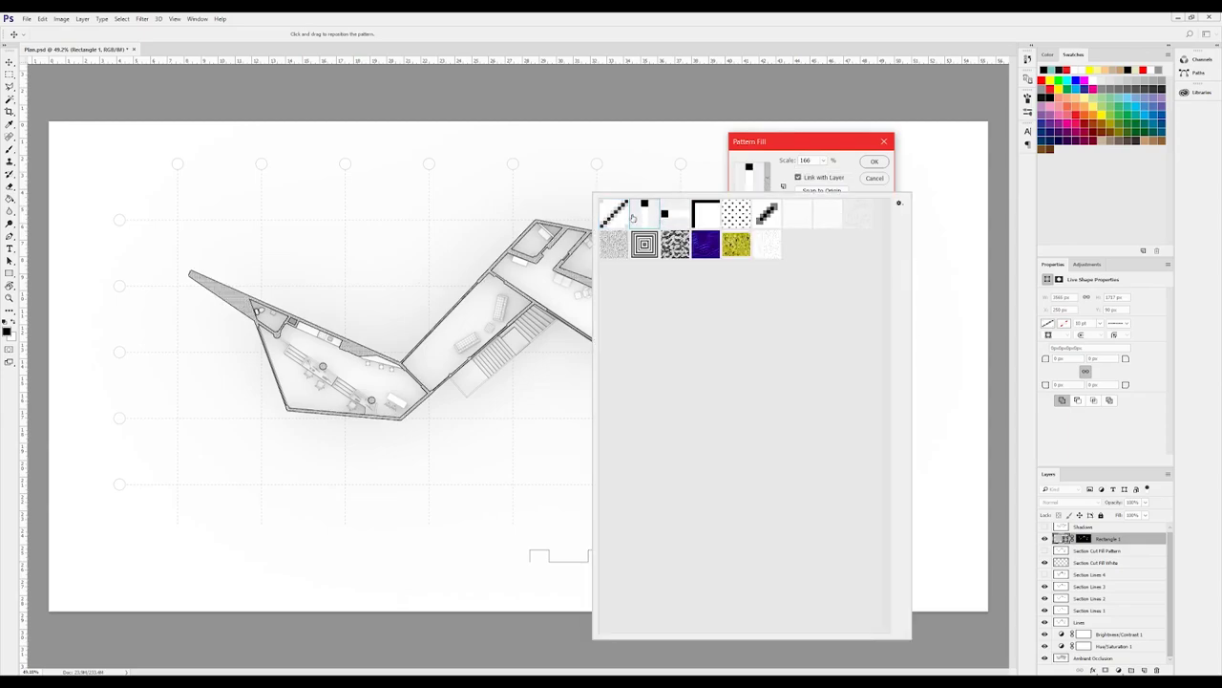
{"action": "left_click", "coordinate": [629, 218]}
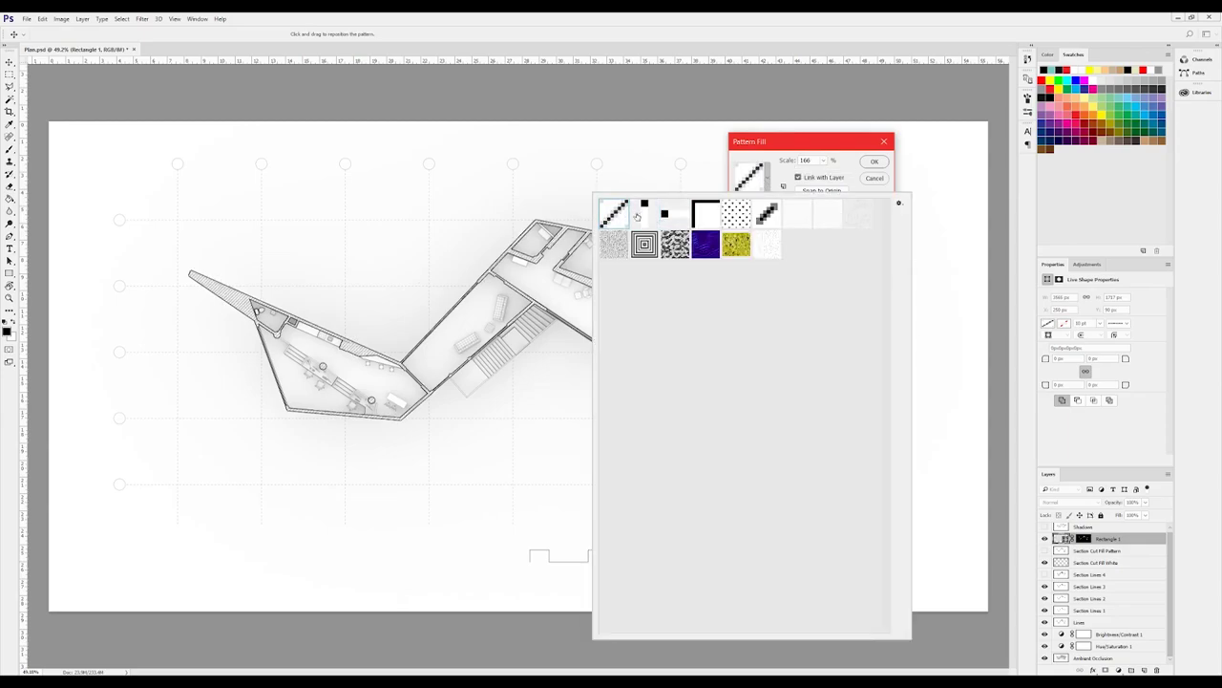
{"action": "left_click", "coordinate": [769, 184]}
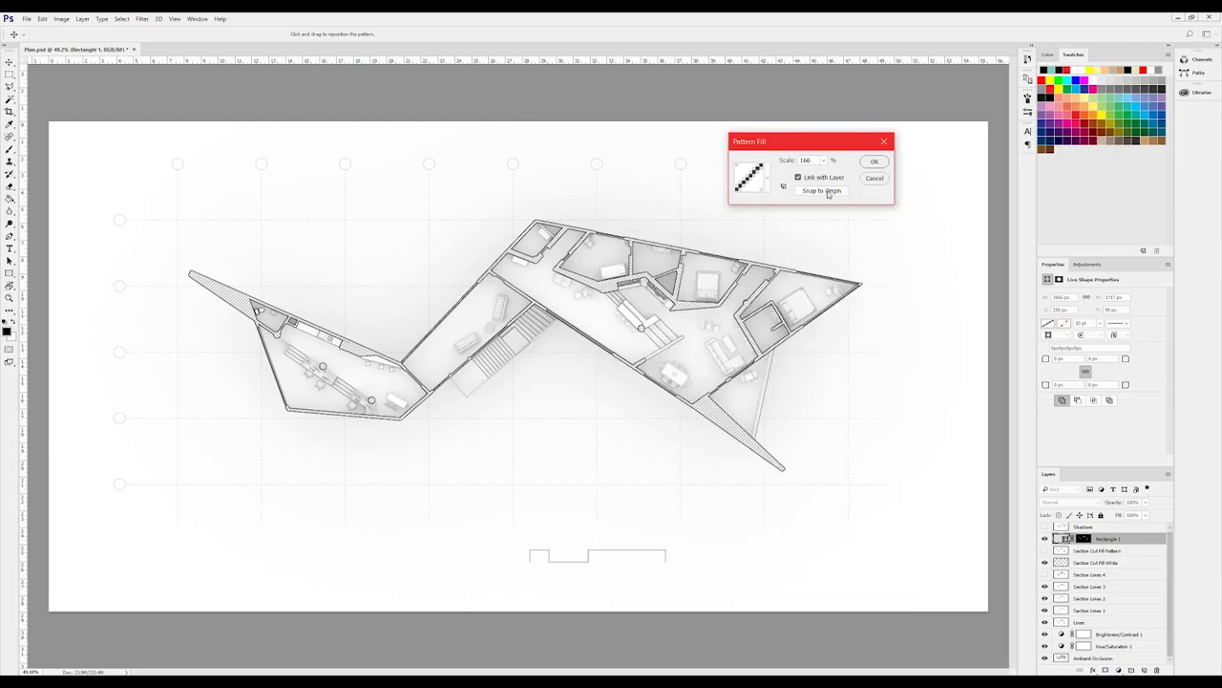
Step: Set the diagonal pattern's scale to 177% and apply the pattern fill
{"action": "left_click_drag", "start_coordinate": [822, 162], "coordinate": [824, 178]}
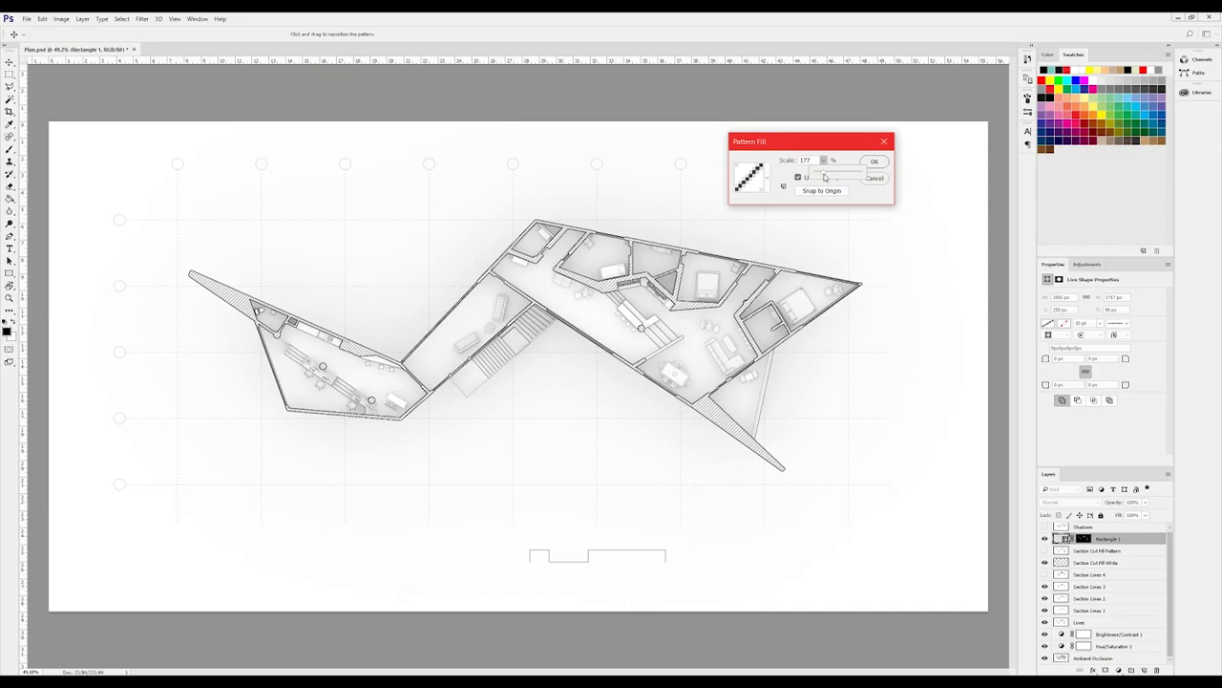
{"action": "left_click", "coordinate": [875, 162]}
{"action": "left_click", "coordinate": [875, 161]}
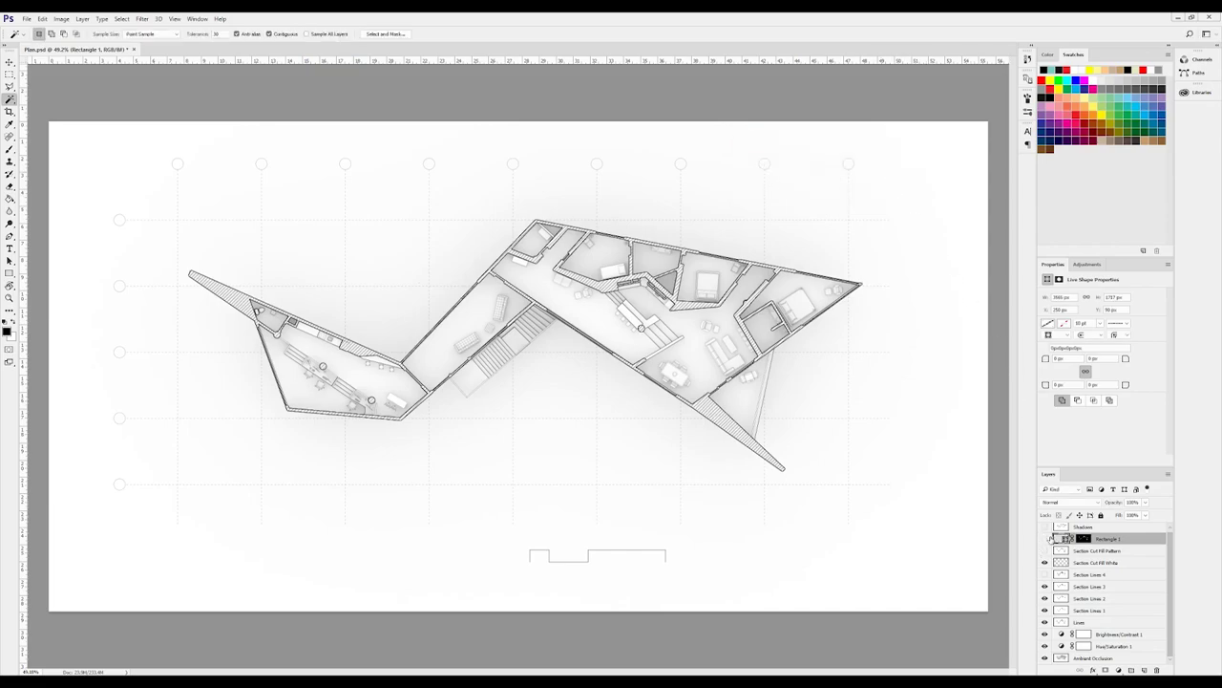
Step: Compare the plan with and without the Rectangle 1 hatch, and lower that layer's opacity
{"action": "left_click", "coordinate": [1047, 539]}
{"action": "left_click", "coordinate": [1046, 538]}
{"action": "left_click", "coordinate": [1146, 503]}
{"action": "left_click_drag", "start_coordinate": [1144, 515], "coordinate": [1133, 516]}
Step: Raise the Lightness of the Hue/Saturation 1 adjustment and select Brightness/Contrast 1
{"action": "left_click", "coordinate": [1065, 647]}
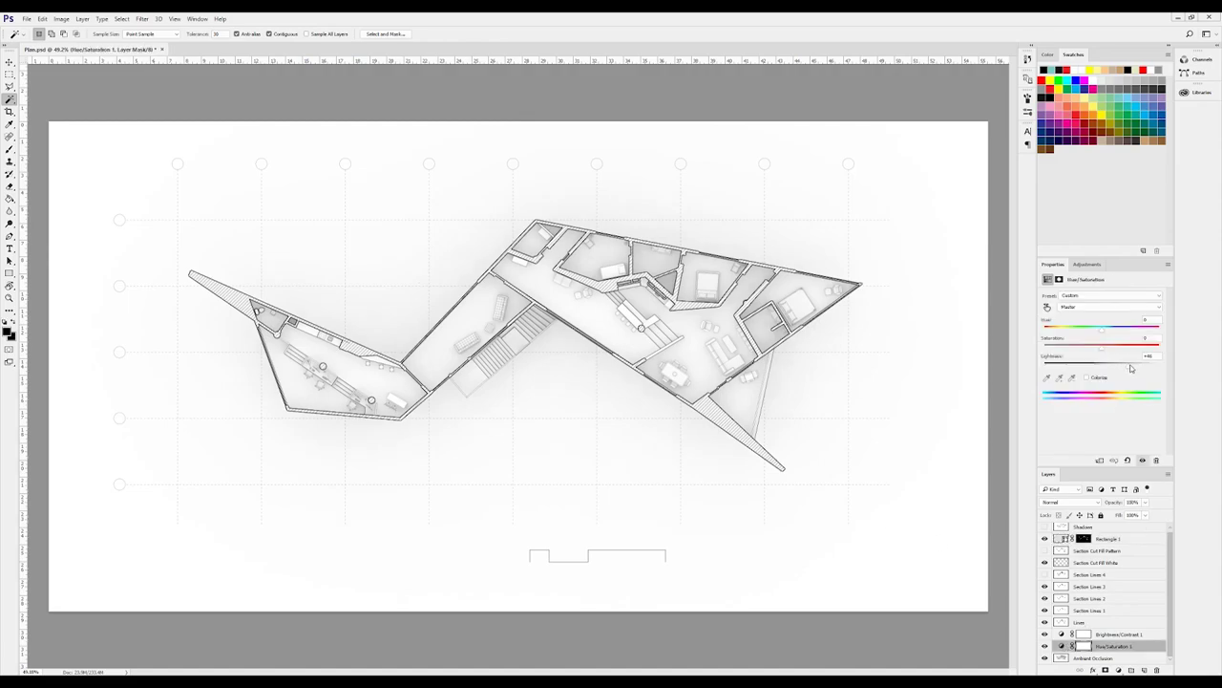
{"action": "left_click", "coordinate": [1135, 367]}
{"action": "left_click", "coordinate": [1112, 634]}
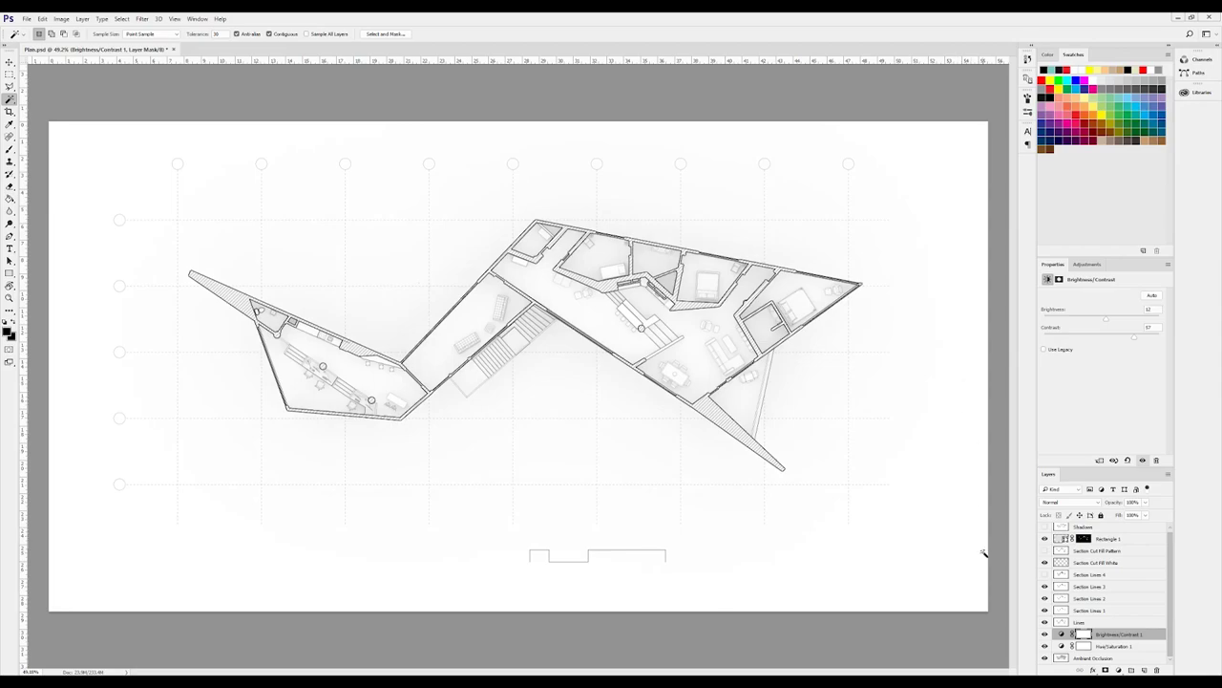
Step: Show the Shadows layer and set its opacity to 30%
{"action": "left_click", "coordinate": [1088, 527]}
{"action": "left_click", "coordinate": [1044, 528]}
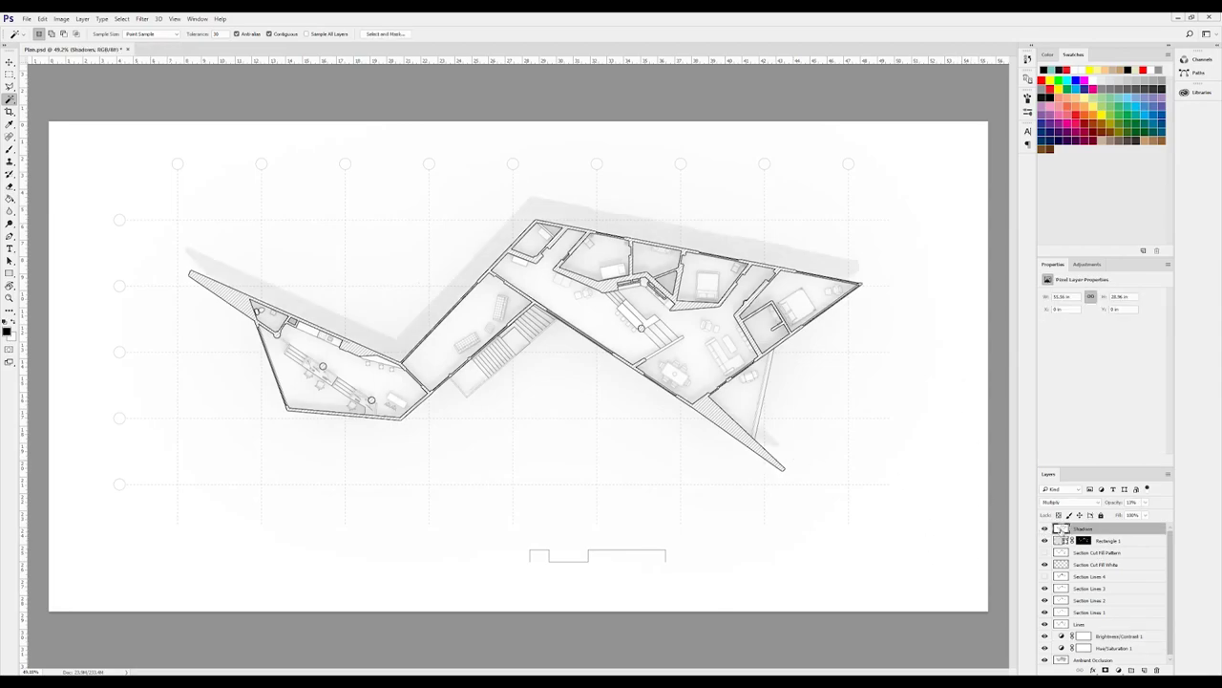
{"action": "left_click_drag", "start_coordinate": [1145, 503], "coordinate": [1172, 508]}
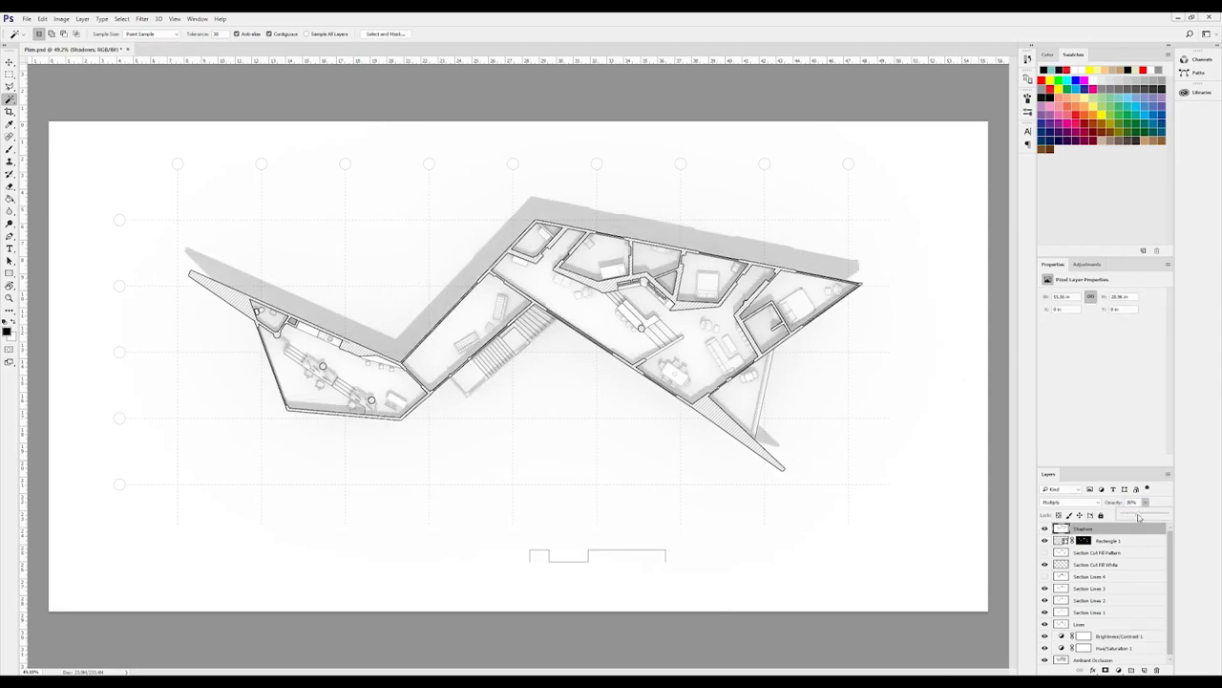
{"action": "key", "text": "Return"}
Step: Select the empty area around the building with the Magic Wand and invert the selection to the building footprint
{"action": "left_click", "coordinate": [1089, 623]}
{"action": "key", "text": "alt+w"}
{"action": "key", "text": "Escape"}
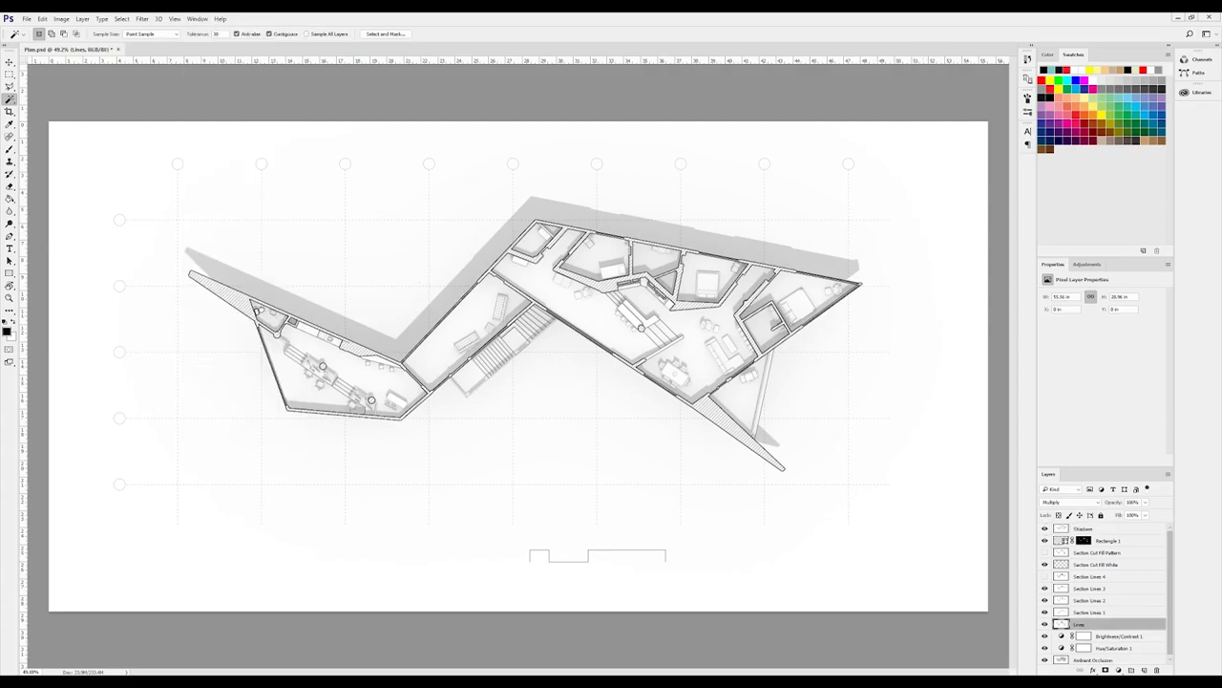
{"action": "left_click", "coordinate": [1079, 528]}
{"action": "left_click", "coordinate": [1102, 556]}
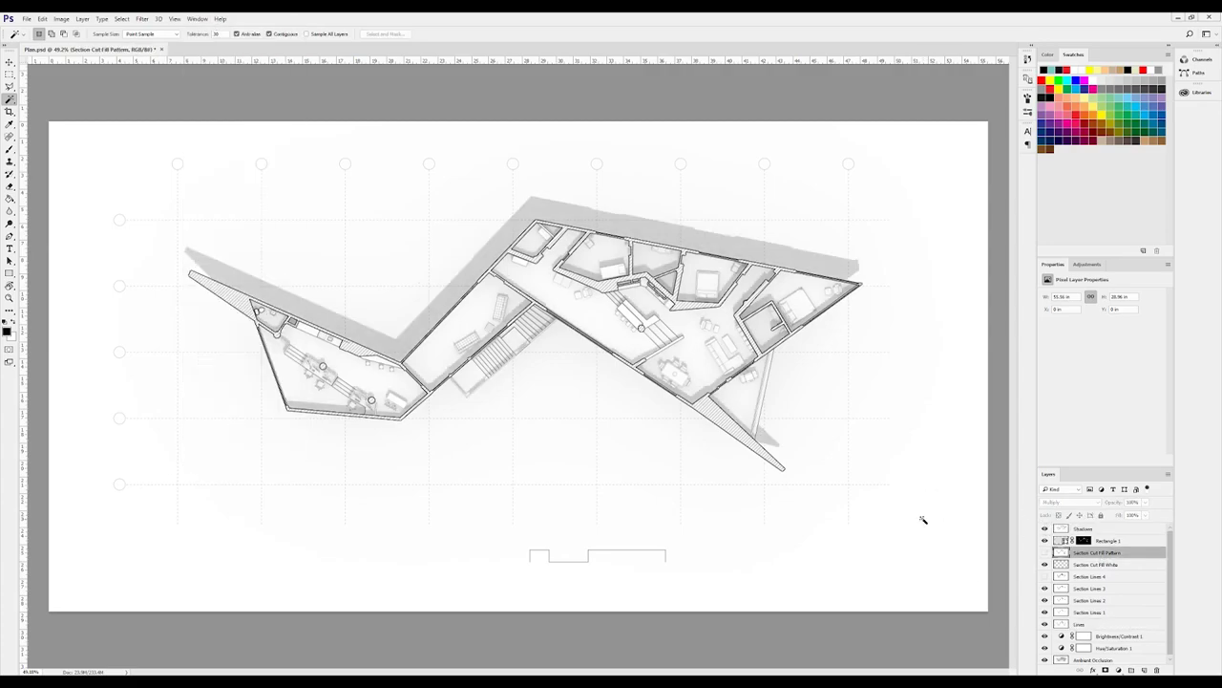
{"action": "left_click", "coordinate": [924, 519]}
{"action": "right_click", "coordinate": [727, 426]}
{"action": "left_click", "coordinate": [764, 562]}
Step: Mask the Shadows layer with the footprint selection and set its opacity to 10%
{"action": "left_click", "coordinate": [1079, 528]}
{"action": "left_click", "coordinate": [1106, 670]}
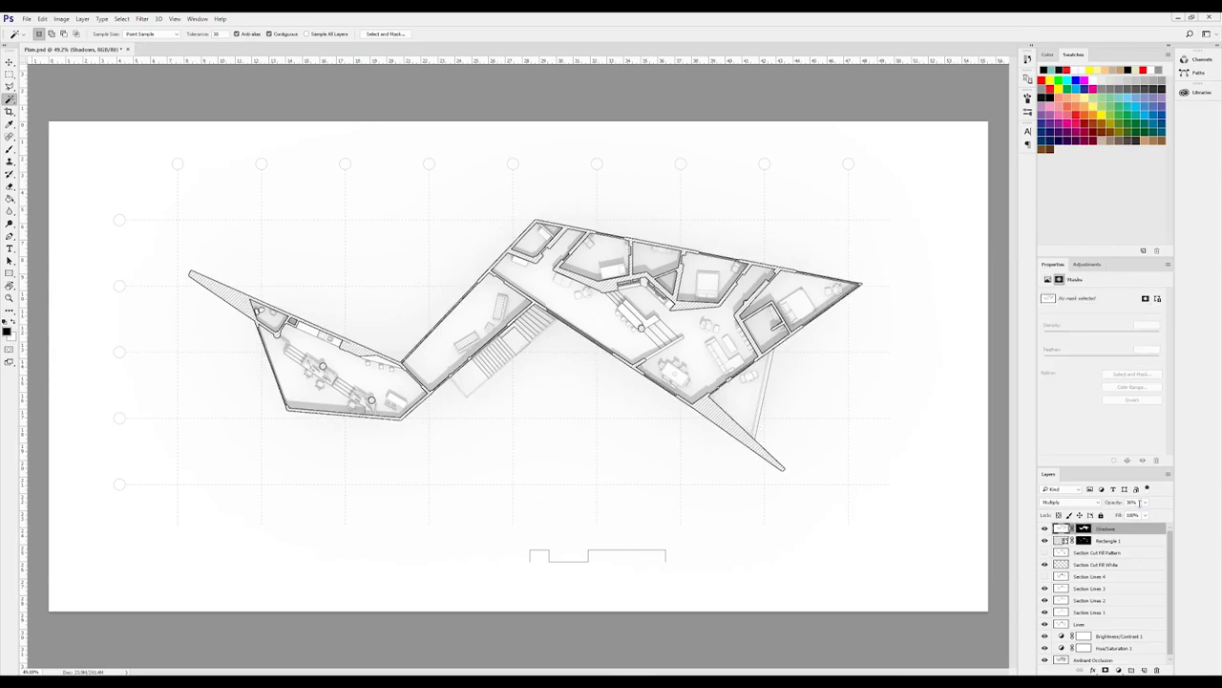
{"action": "type", "text": "25"}
{"action": "mouse_move", "coordinate": [1140, 504]}
{"action": "left_mouse_down"}
{"action": "mouse_move", "coordinate": [1108, 505]}
{"action": "mouse_move", "coordinate": [1119, 502]}
{"action": "left_mouse_up"}
{"action": "key", "text": "Return"}
{"action": "scroll", "coordinate": [513, 340], "scroll_direction": "up", "scroll_amount": 2}
{"action": "type", "text": "10"}
{"action": "key", "text": "Return"}
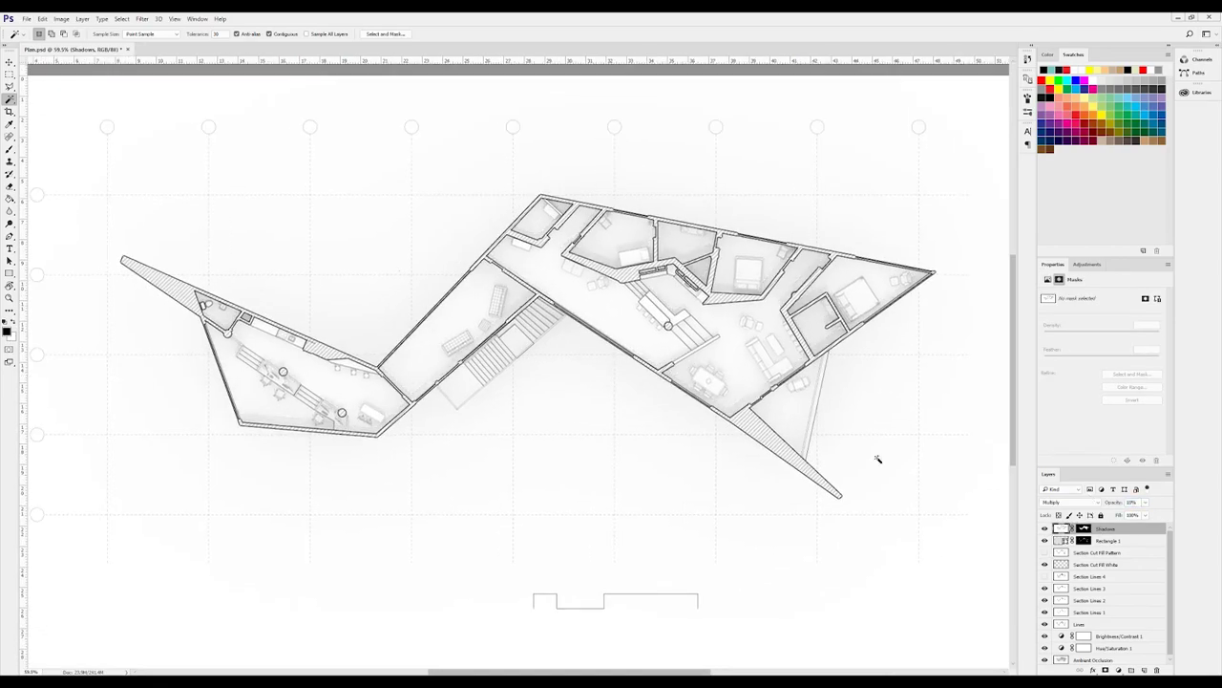
{"action": "left_click_drag", "start_coordinate": [708, 435], "coordinate": [708, 426]}
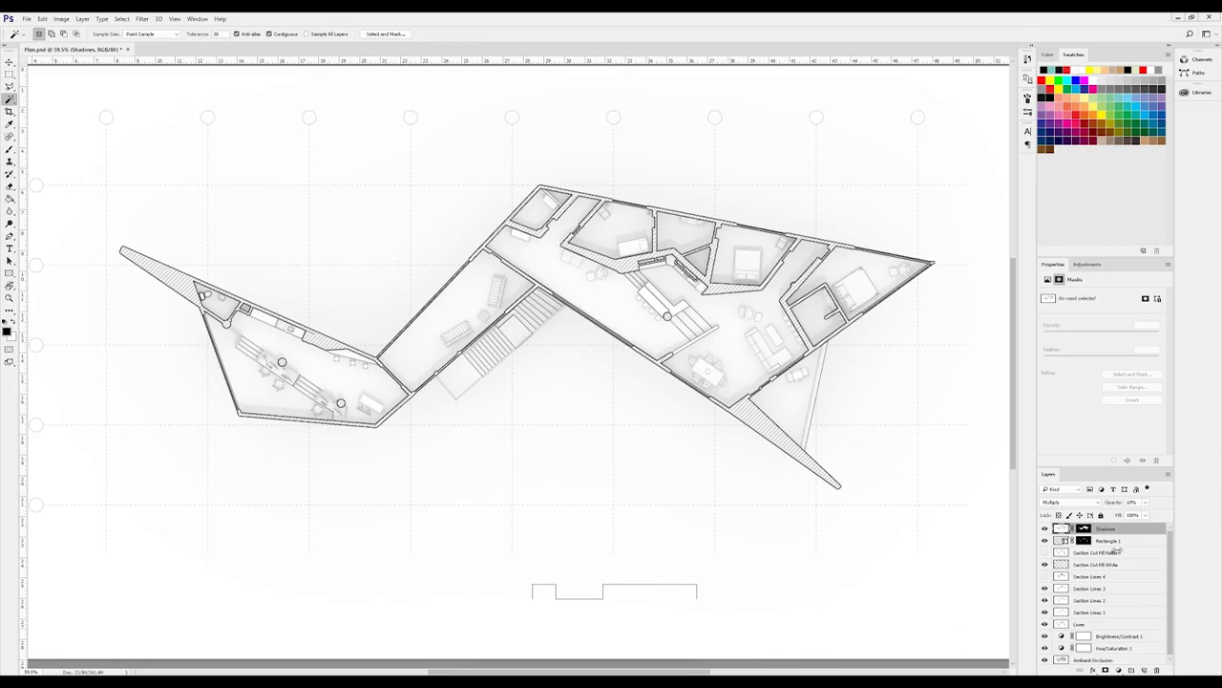
Step: Add a new layer above Shadows and name it Profile
{"action": "left_click", "coordinate": [1144, 670]}
{"action": "double_click", "coordinate": [1080, 528]}
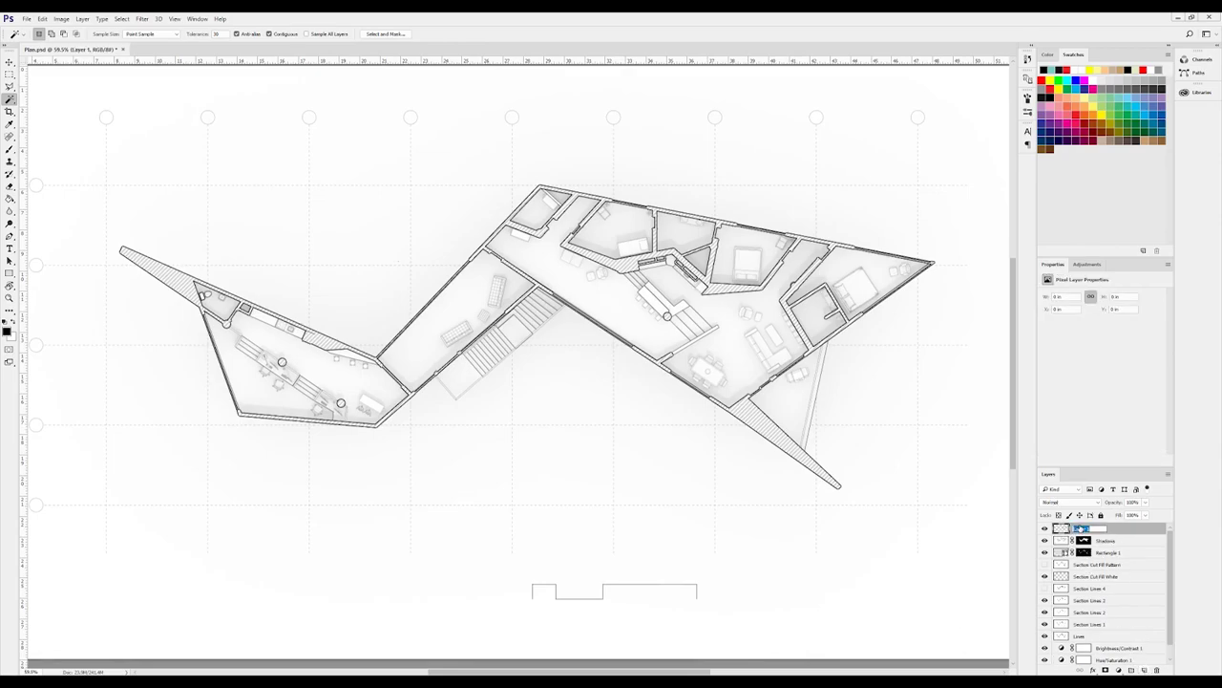
{"action": "type", "text": "Profile"}
{"action": "key", "text": "Return"}
Step: Choose the Brush tool with a hard round tip at 100% hardness
{"action": "key", "text": "b"}
{"action": "right_click", "coordinate": [888, 477]}
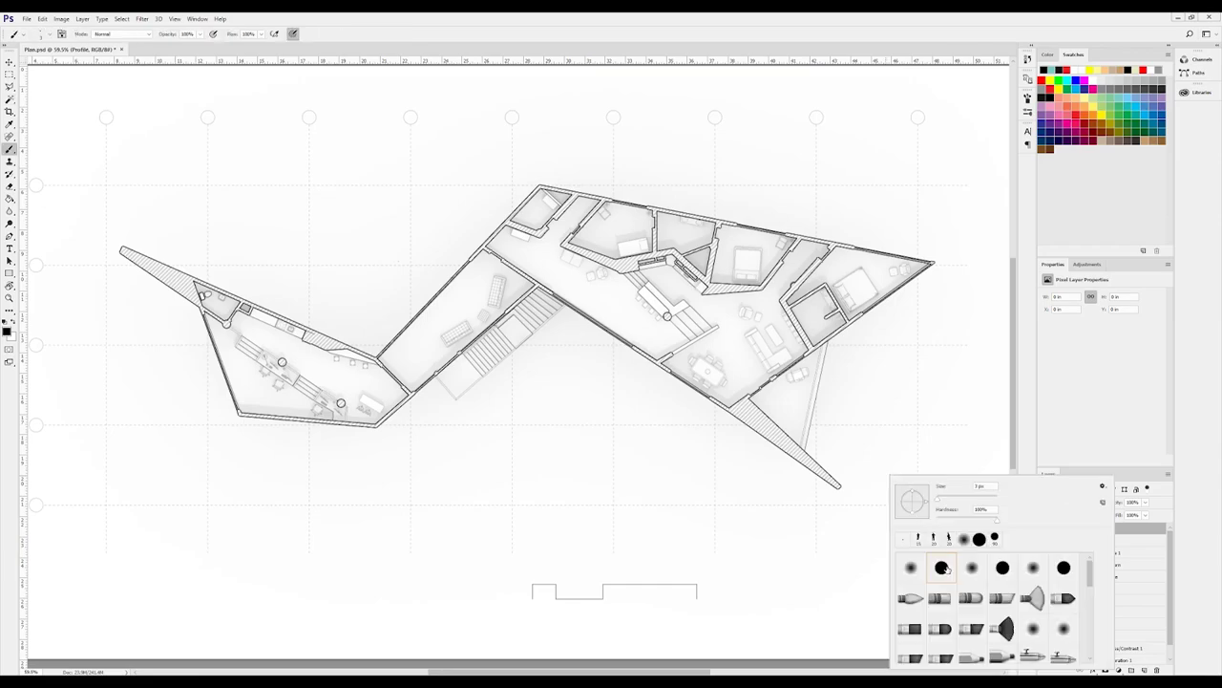
{"action": "double_click", "coordinate": [944, 569]}
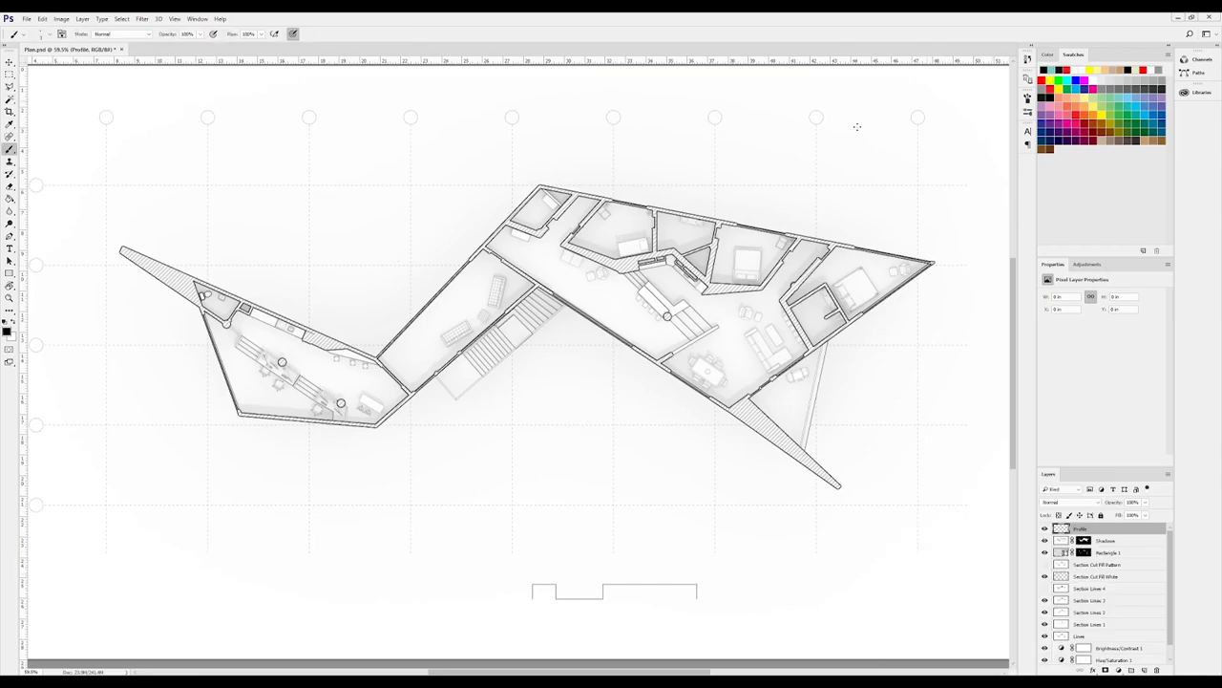
Step: Paint a thick straight black profile line on Profile along the lower outer walls of the plan's left wing
{"action": "scroll", "coordinate": [244, 420], "scroll_direction": "up", "scroll_amount": 5}
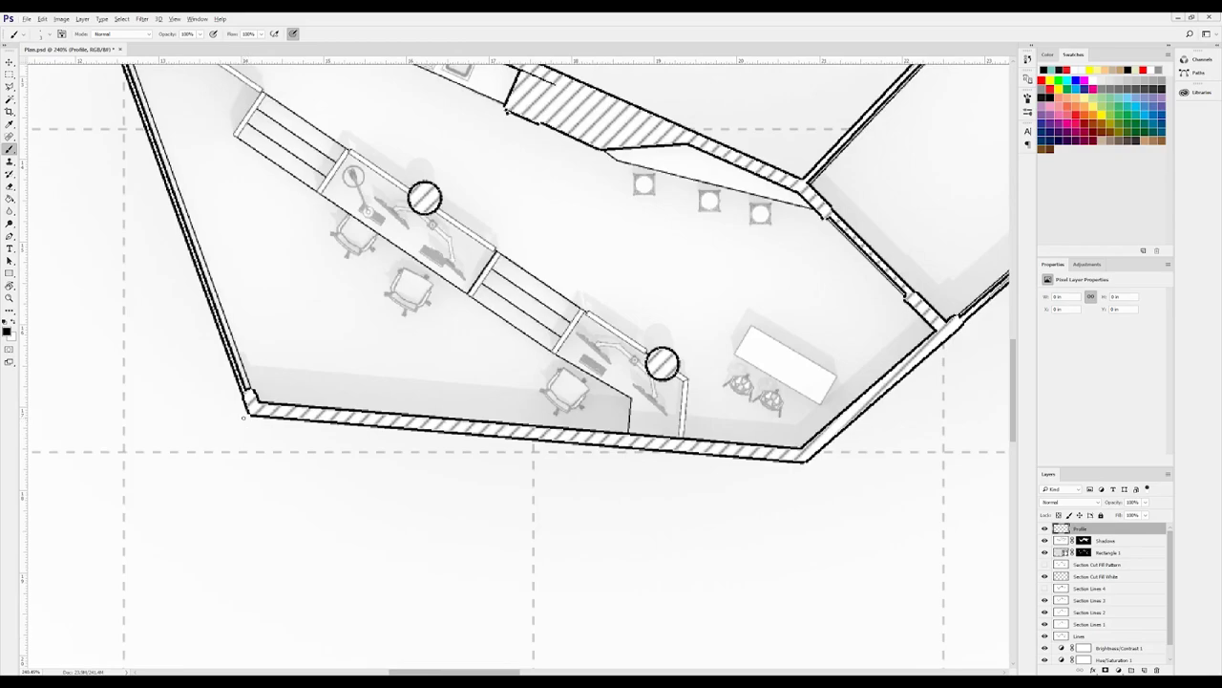
{"action": "scroll", "coordinate": [249, 392], "scroll_direction": "up", "scroll_amount": 2}
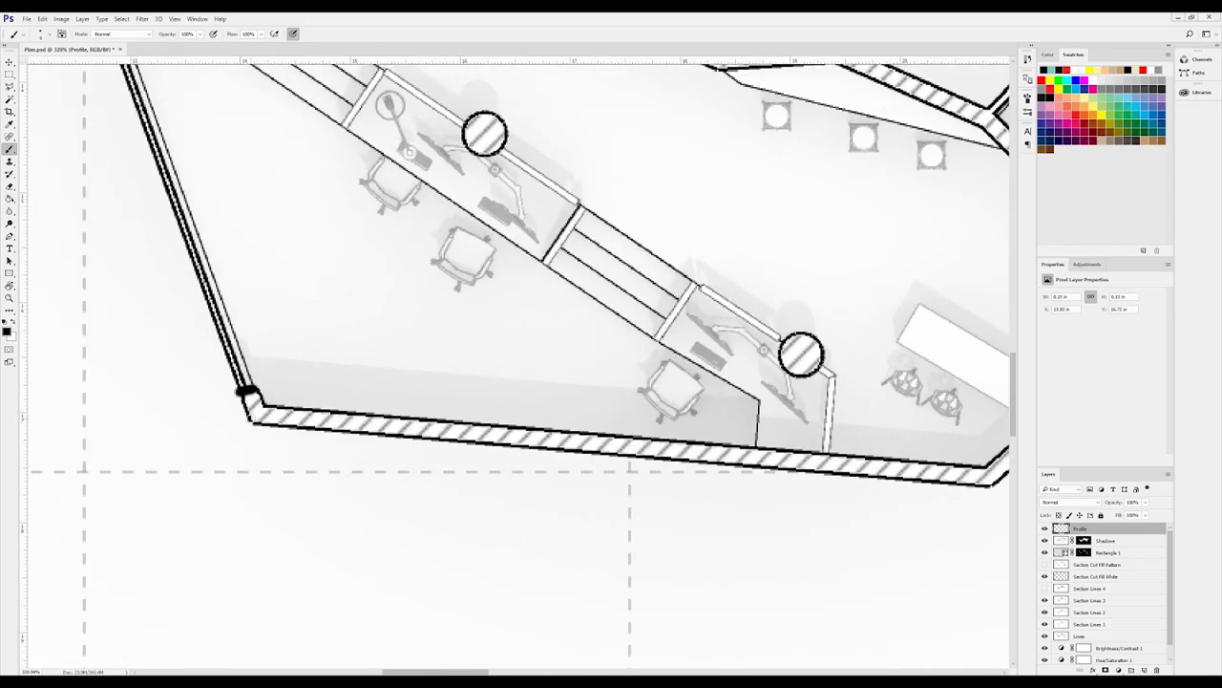
{"action": "scroll", "coordinate": [250, 410], "scroll_direction": "down", "scroll_amount": 3}
{"action": "left_click", "coordinate": [666, 456], "text": "shift"}
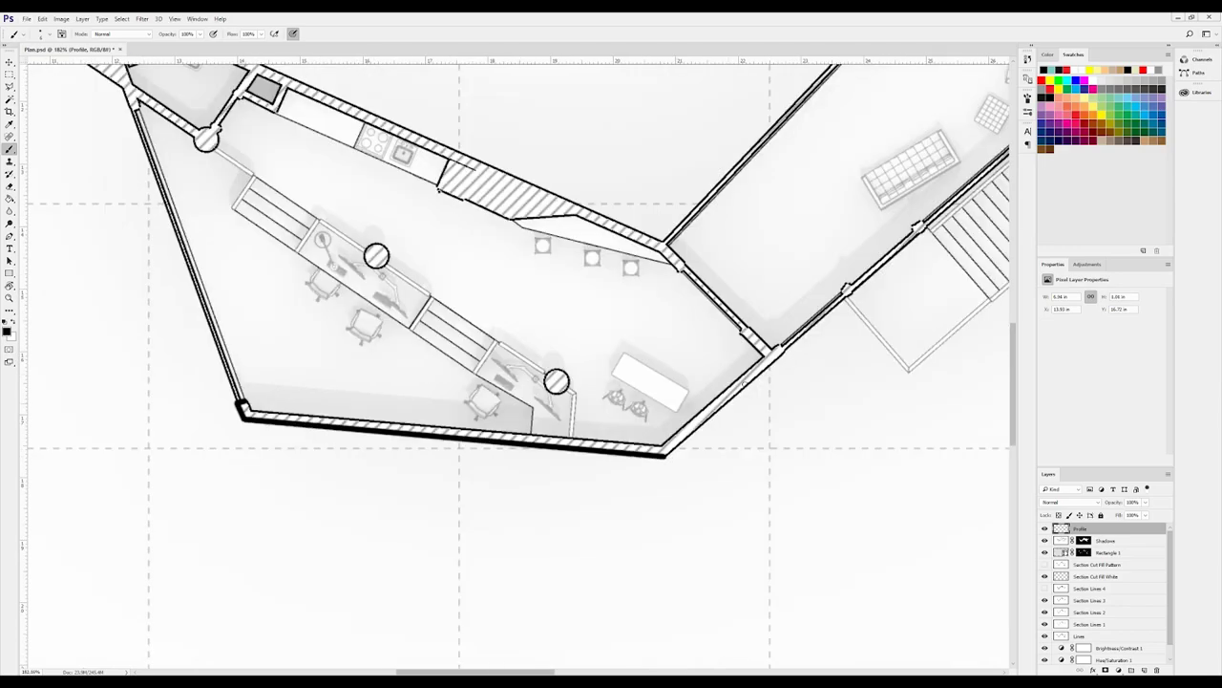
{"action": "left_click", "coordinate": [783, 351], "text": "shift"}
{"action": "scroll", "coordinate": [785, 349], "scroll_direction": "down", "scroll_amount": 4}
Step: Continue the profile line past the exterior stairs, around the inner corner and along the first solid parts of the lower diagonal wall
{"action": "scroll", "coordinate": [530, 371], "scroll_direction": "up", "scroll_amount": 6}
{"action": "left_click", "coordinate": [503, 407], "text": "shift"}
{"action": "mouse_move", "coordinate": [699, 265]}
{"action": "left_mouse_down"}
{"action": "mouse_move", "coordinate": [472, 357]}
{"action": "mouse_move", "coordinate": [275, 472]}
{"action": "left_mouse_up"}
{"action": "left_click", "coordinate": [474, 255]}
{"action": "left_click", "coordinate": [668, 101], "text": "shift"}
{"action": "left_click", "coordinate": [751, 145], "text": "shift"}
{"action": "left_click_drag", "start_coordinate": [751, 146], "coordinate": [349, 93]}
{"action": "left_click", "coordinate": [820, 402]}
{"action": "left_click_drag", "start_coordinate": [857, 444], "coordinate": [254, 179]}
{"action": "left_click", "coordinate": [436, 286], "text": "shift"}
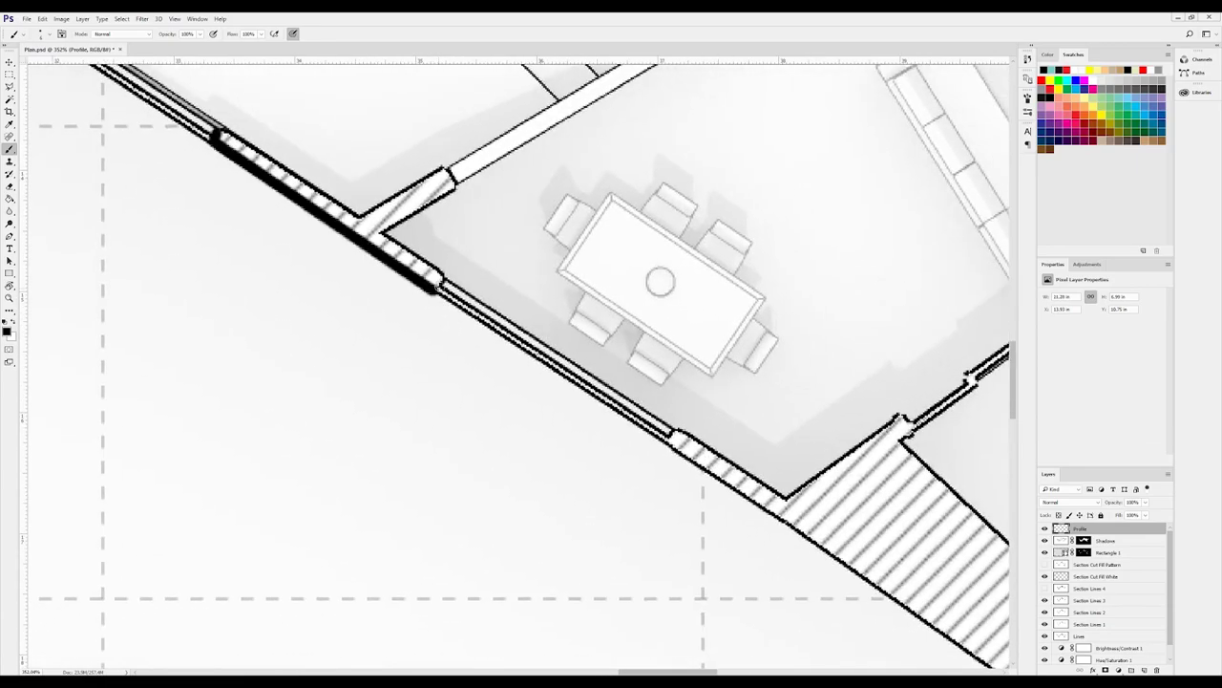
Step: Outline the hatched tapering wall at the plan's lower right around its tip, and add a short segment on the adjoining wall
{"action": "left_click", "coordinate": [672, 431]}
{"action": "left_click_drag", "start_coordinate": [841, 544], "coordinate": [189, 92]}
{"action": "left_click", "coordinate": [783, 521], "text": "shift"}
{"action": "left_click", "coordinate": [797, 505], "text": "shift"}
{"action": "left_click_drag", "start_coordinate": [573, 287], "coordinate": [728, 551]}
{"action": "left_click", "coordinate": [406, 250], "text": "shift"}
{"action": "left_click", "coordinate": [411, 231], "text": "shift"}
{"action": "left_click", "coordinate": [539, 149]}
{"action": "left_click", "coordinate": [571, 123], "text": "shift"}
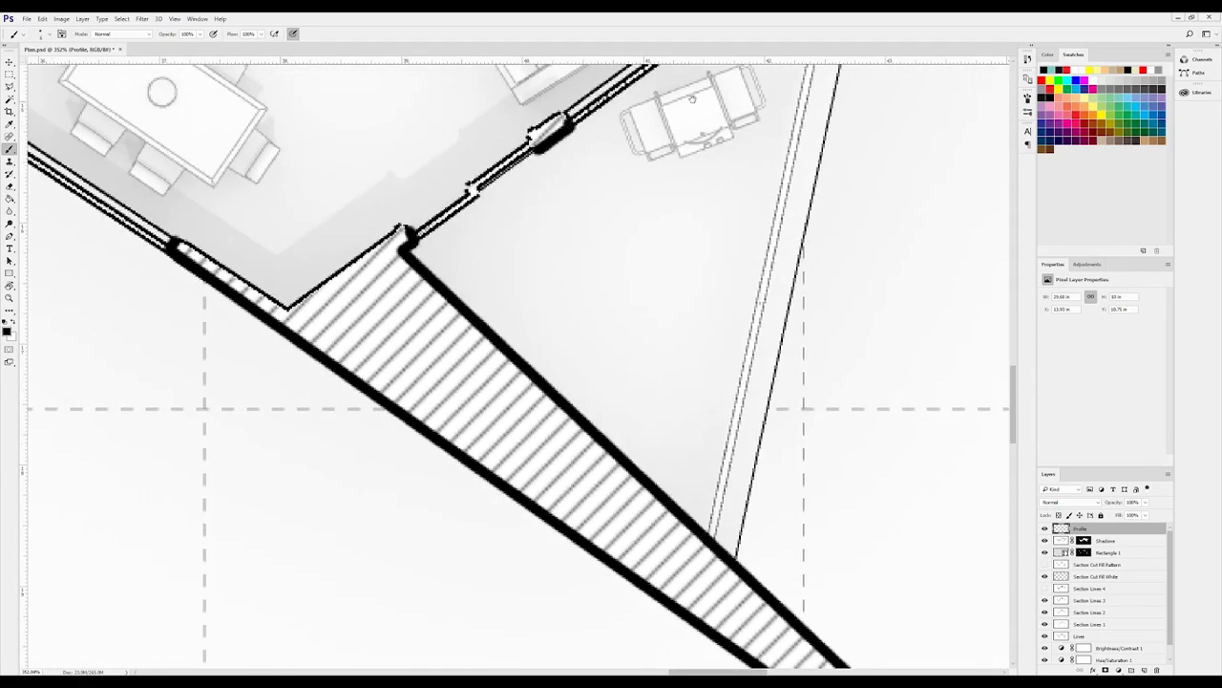
Step: Paint the profile line along the right diagonal wall up to the plan's far right corner
{"action": "left_click_drag", "start_coordinate": [692, 100], "coordinate": [218, 554]}
{"action": "left_click", "coordinate": [273, 451]}
{"action": "left_click", "coordinate": [617, 195], "text": "shift"}
{"action": "left_click_drag", "start_coordinate": [617, 195], "coordinate": [413, 457]}
{"action": "left_click_drag", "start_coordinate": [806, 165], "coordinate": [812, 144]}
Step: Paint profile segments along the solid parts of the upper outer wall, skipping the window openings
{"action": "left_click_drag", "start_coordinate": [349, 70], "coordinate": [777, 320]}
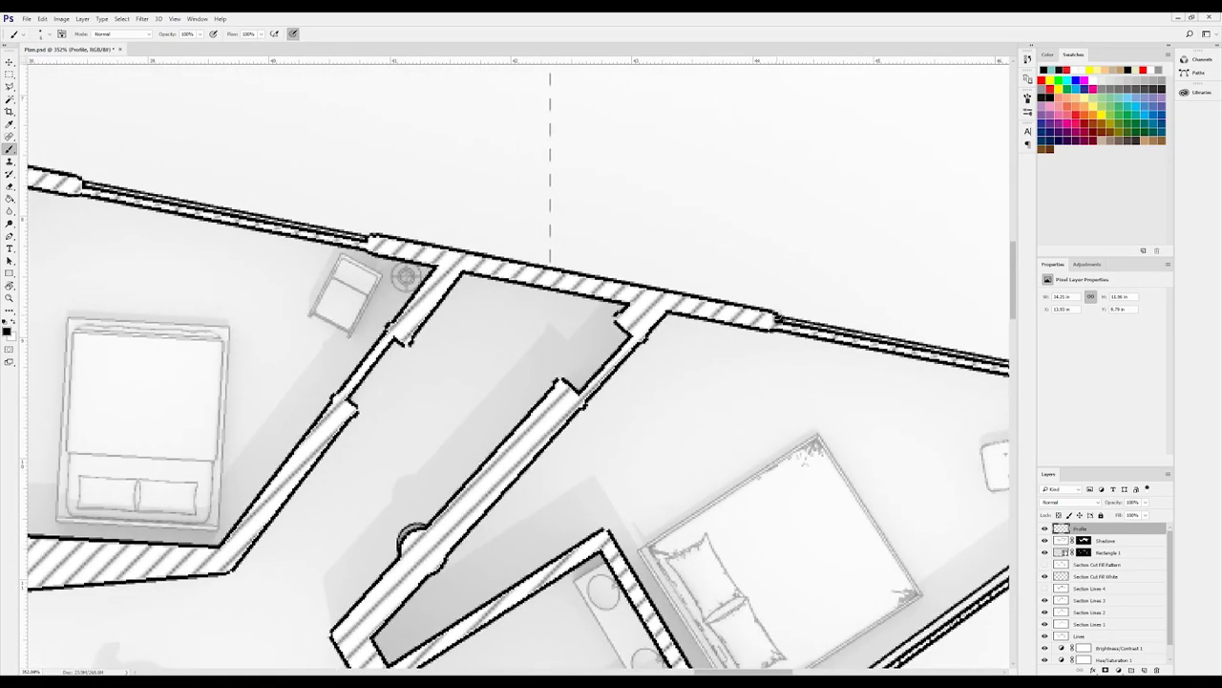
{"action": "left_click", "coordinate": [777, 316]}
{"action": "left_click", "coordinate": [369, 236], "text": "shift"}
{"action": "left_click_drag", "start_coordinate": [369, 236], "coordinate": [783, 329]}
{"action": "left_click", "coordinate": [499, 278]}
{"action": "left_click_drag", "start_coordinate": [499, 278], "coordinate": [900, 357]}
{"action": "left_click", "coordinate": [372, 251], "text": "shift"}
{"action": "left_click_drag", "start_coordinate": [372, 251], "coordinate": [654, 314]}
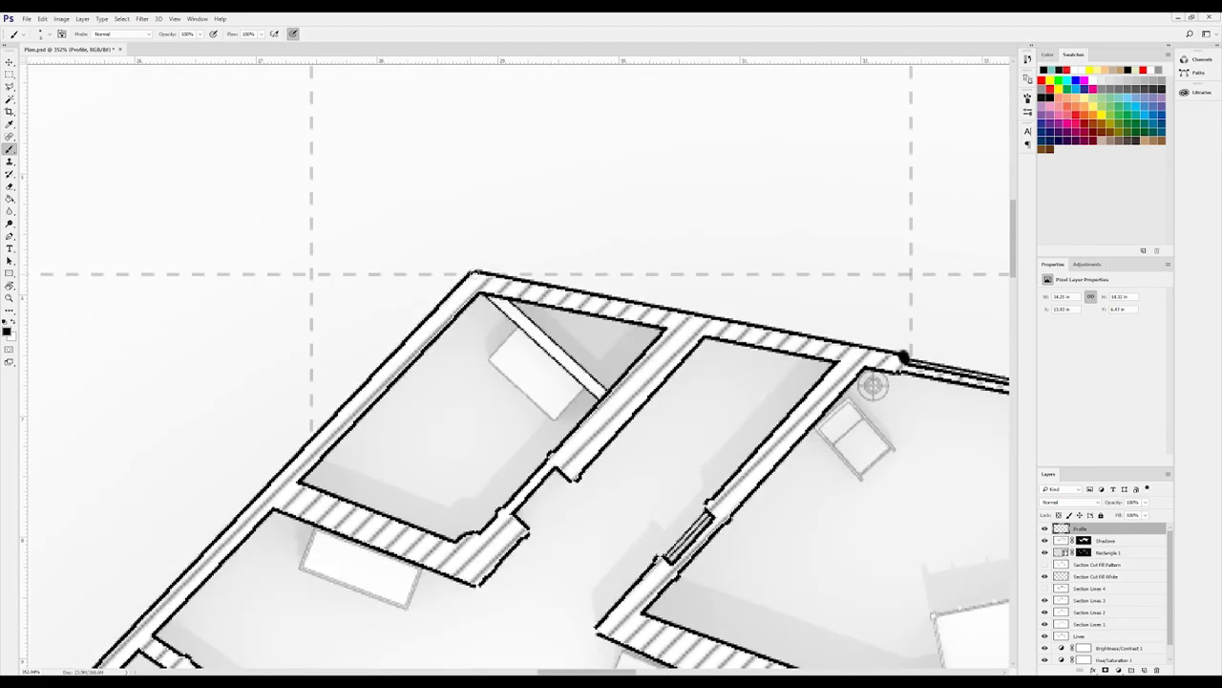
Step: Carry the profile line around the plan's top corner, down the upper left diagonal and around the left tapering wall
{"action": "left_click", "coordinate": [475, 272], "text": "shift"}
{"action": "left_click_drag", "start_coordinate": [327, 430], "coordinate": [591, 156]}
{"action": "left_click", "coordinate": [319, 457], "text": "shift"}
{"action": "left_click_drag", "start_coordinate": [310, 507], "coordinate": [801, 181]}
{"action": "left_click", "coordinate": [478, 421], "text": "shift"}
{"action": "left_click_drag", "start_coordinate": [213, 291], "coordinate": [704, 357]}
{"action": "left_click_drag", "start_coordinate": [143, 114], "coordinate": [924, 450]}
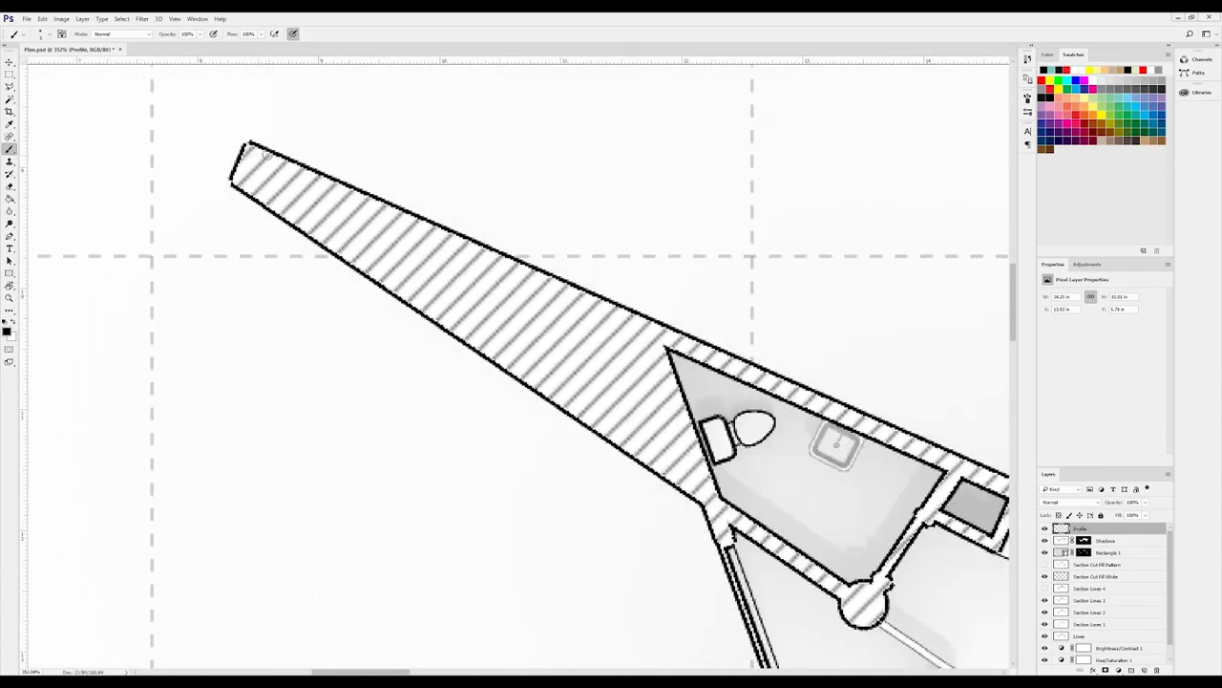
{"action": "key", "text": "ctrl+0"}
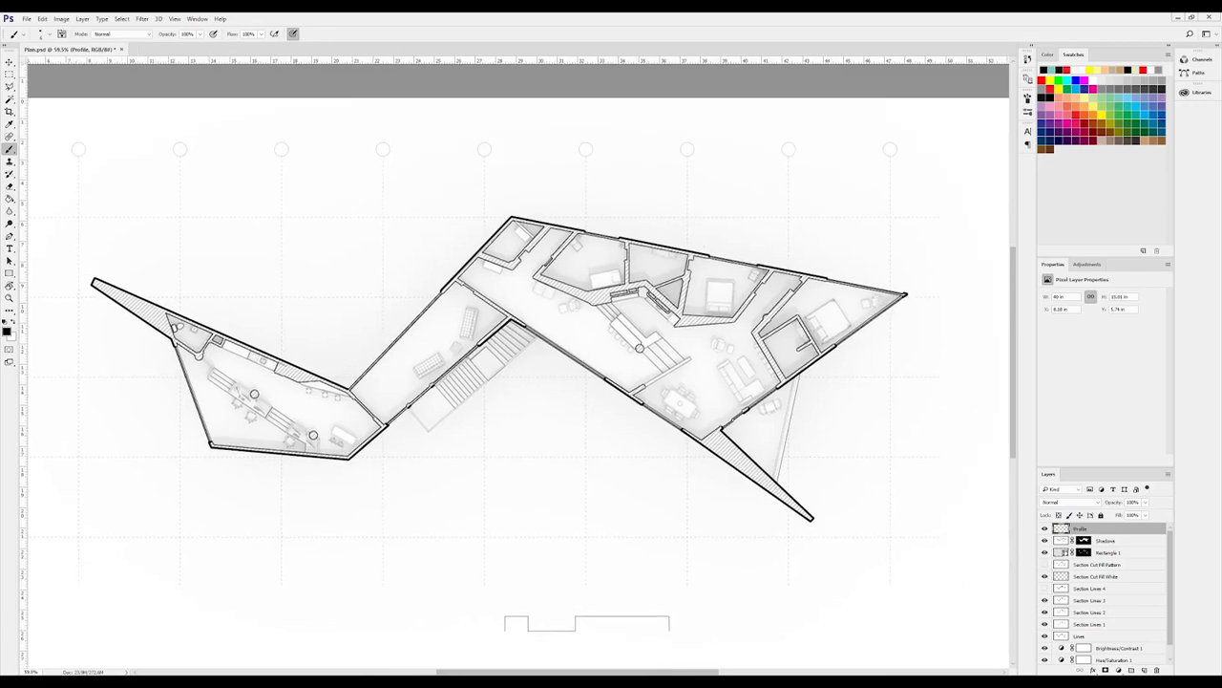
Step: Review the Hue/Saturation and Brightness/Contrast adjustments above the ambient occlusion, and lower the Shadows layer's opacity to 17%
{"action": "scroll", "coordinate": [1072, 611], "scroll_direction": "down", "scroll_amount": 1}
{"action": "left_click", "coordinate": [1060, 645]}
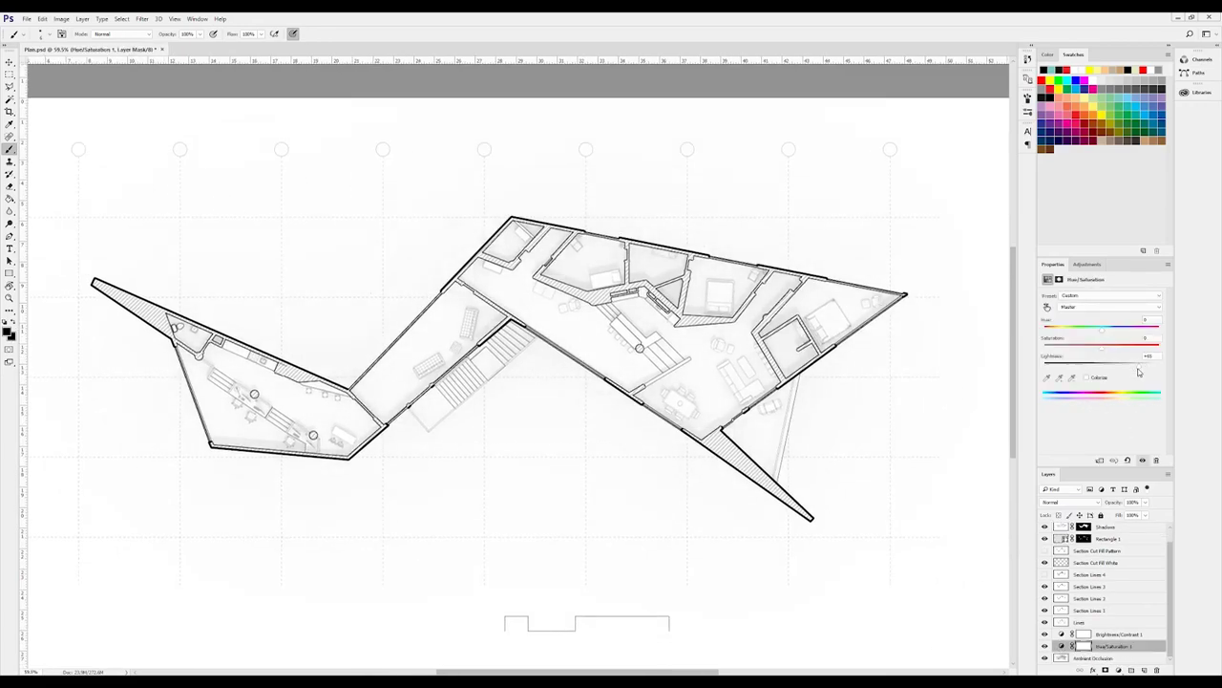
{"action": "left_click", "coordinate": [1062, 635]}
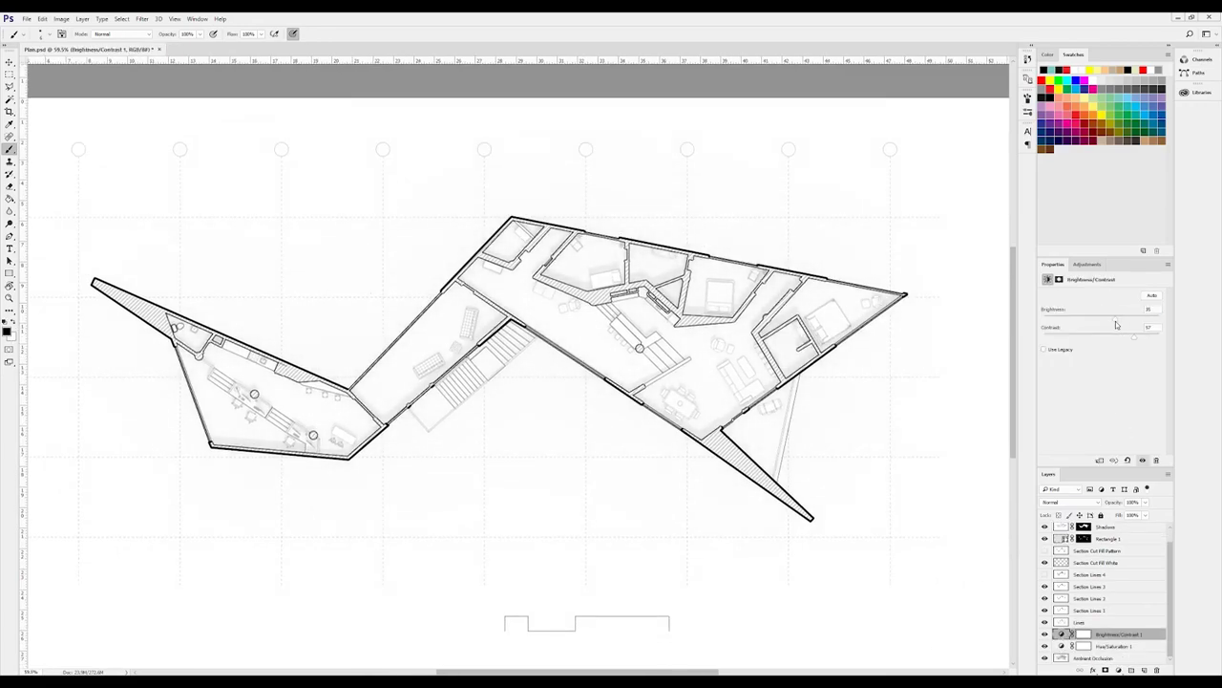
{"action": "scroll", "coordinate": [1073, 531], "scroll_direction": "up", "scroll_amount": 1}
{"action": "left_click", "coordinate": [1069, 541]}
{"action": "left_click_drag", "start_coordinate": [1144, 501], "coordinate": [1127, 518]}
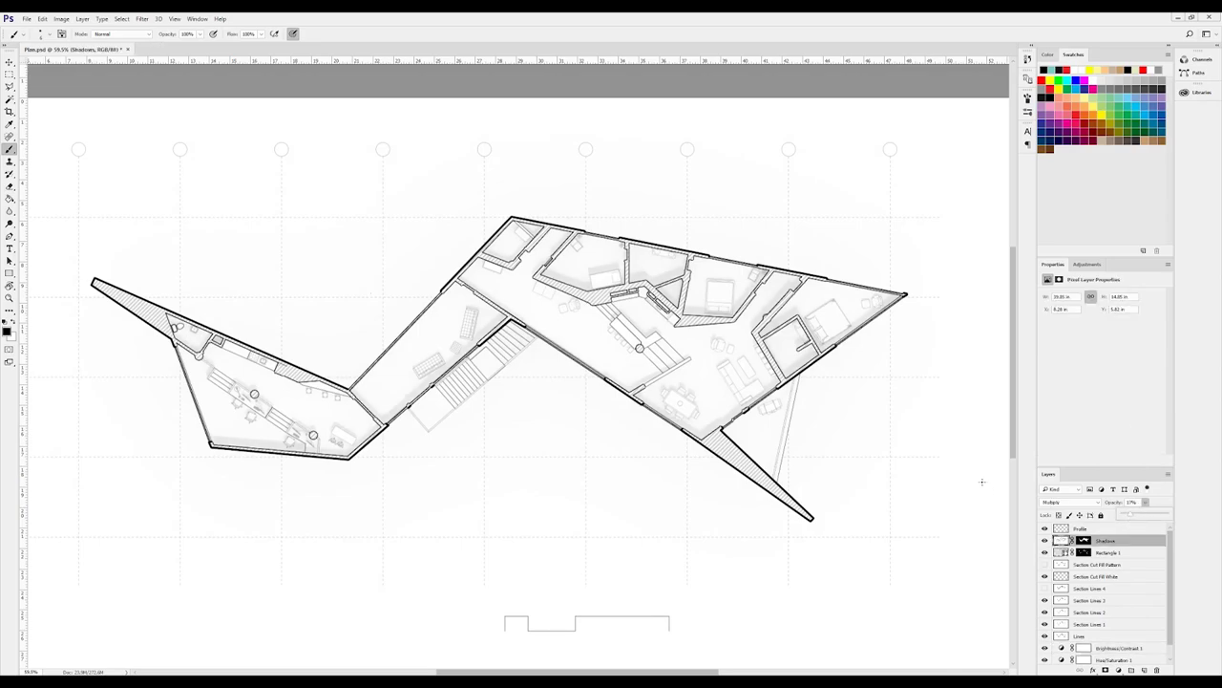
Step: Slightly reduce the lightness of the Hue/Saturation adjustment above the Ambient Occlusion layer
{"action": "scroll", "coordinate": [409, 302], "scroll_direction": "down", "scroll_amount": 1}
{"action": "scroll", "coordinate": [1098, 611], "scroll_direction": "down", "scroll_amount": 1}
{"action": "left_click", "coordinate": [1098, 647]}
{"action": "left_click_drag", "start_coordinate": [1135, 367], "coordinate": [1131, 370]}
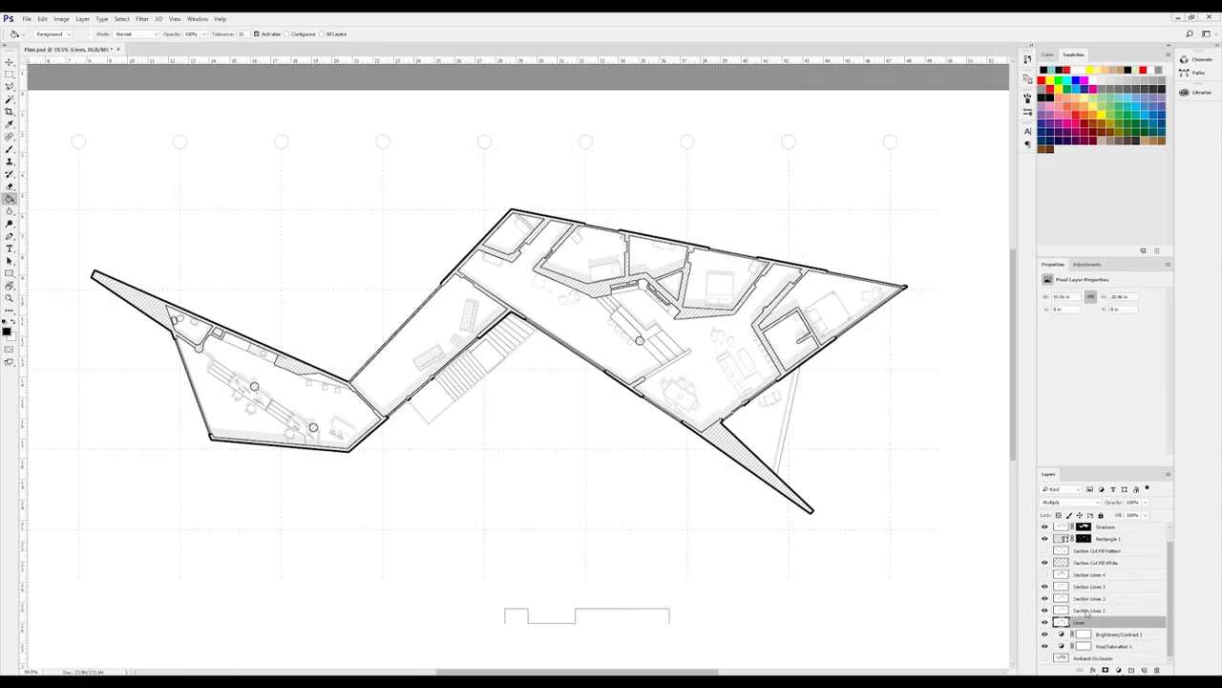
Step: Draw a rectangle of about 3082 × 1475 px over the plan, above the Lines layer, and fill it with the speckled pattern
{"action": "left_click", "coordinate": [10, 274]}
{"action": "mouse_move", "coordinate": [61, 567]}
{"action": "left_mouse_down"}
{"action": "mouse_move", "coordinate": [191, 495]}
{"action": "mouse_move", "coordinate": [875, 205]}
{"action": "mouse_move", "coordinate": [938, 147]}
{"action": "left_mouse_up"}
{"action": "left_click", "coordinate": [86, 35]}
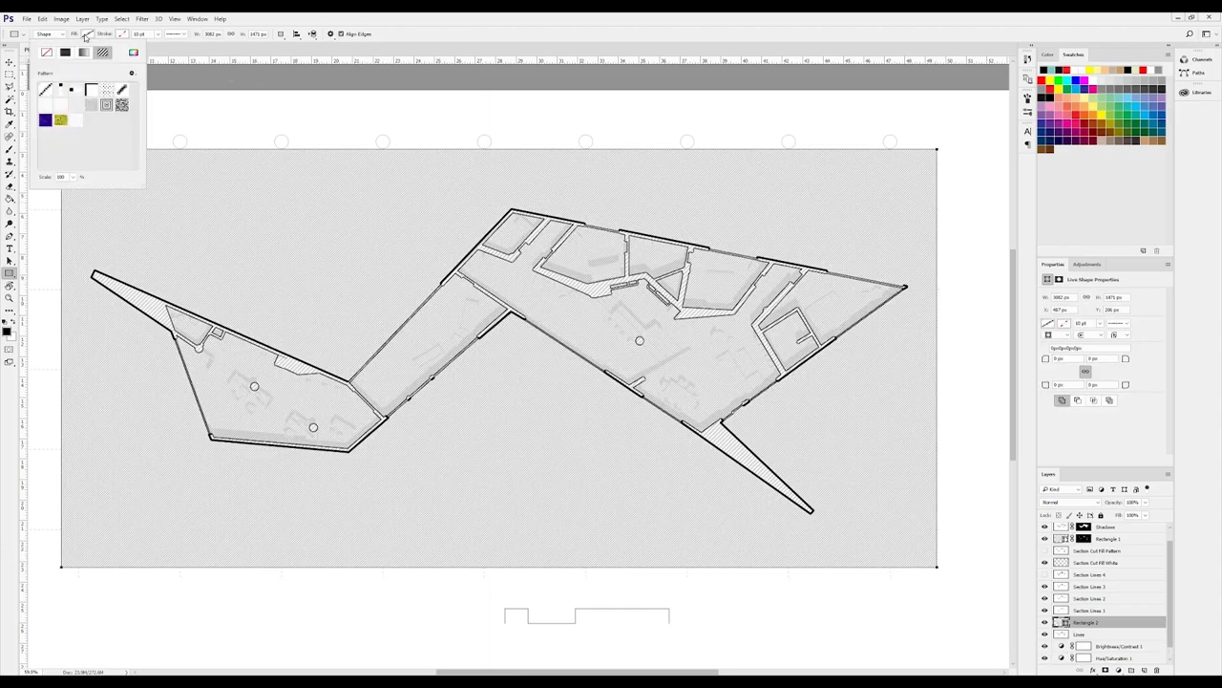
{"action": "left_click", "coordinate": [77, 121]}
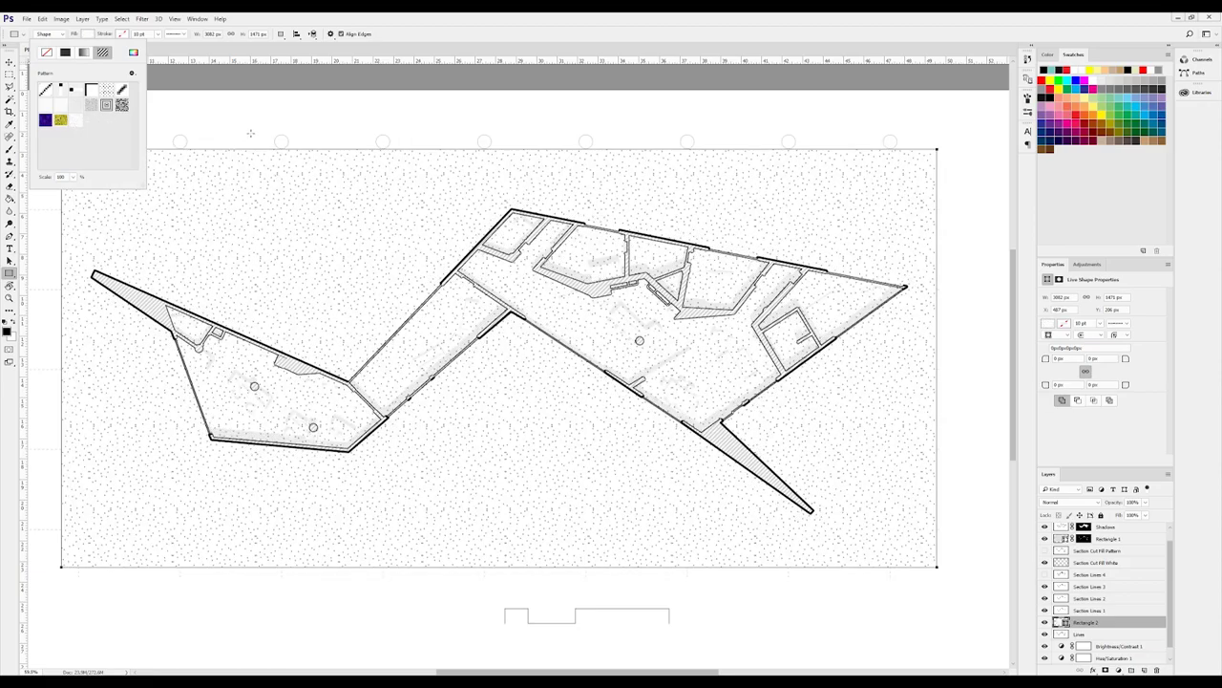
{"action": "left_click", "coordinate": [251, 137]}
{"action": "key", "text": "ctrl+z"}
{"action": "left_click", "coordinate": [83, 33]}
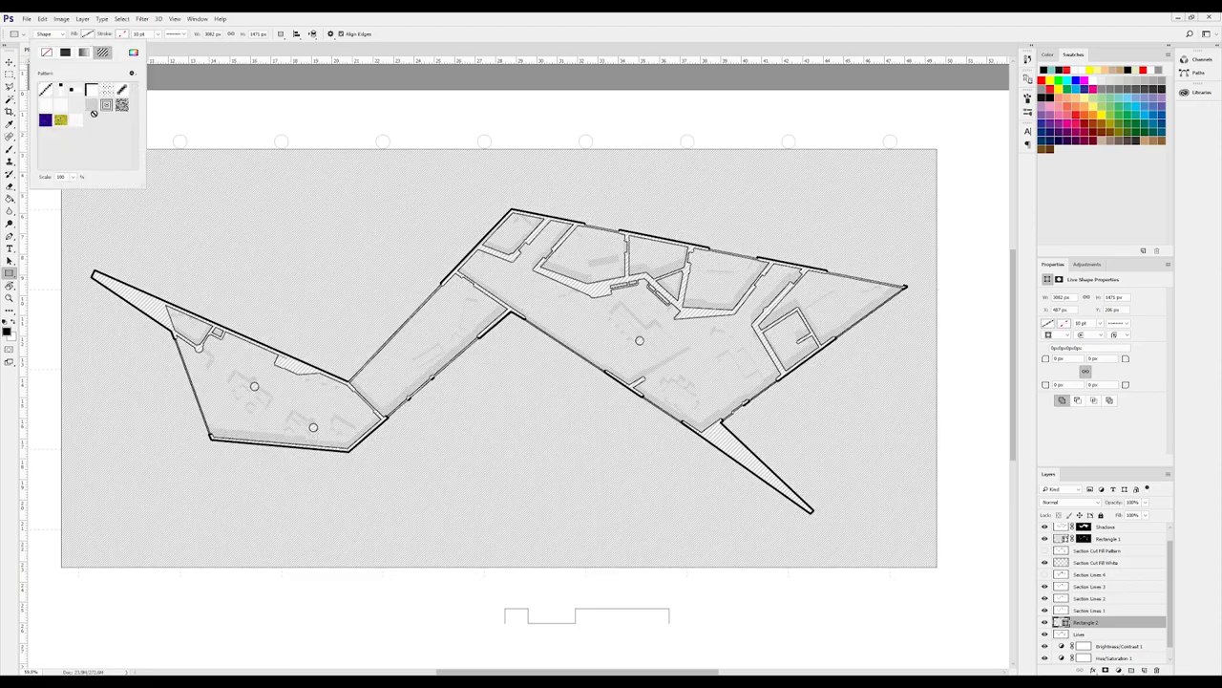
{"action": "left_click", "coordinate": [75, 124]}
Step: Mask the speckled rectangle to the upper bedroom floors and the left wing's floor, selected from the Lines layer with the Magic Wand
{"action": "left_click", "coordinate": [1102, 601]}
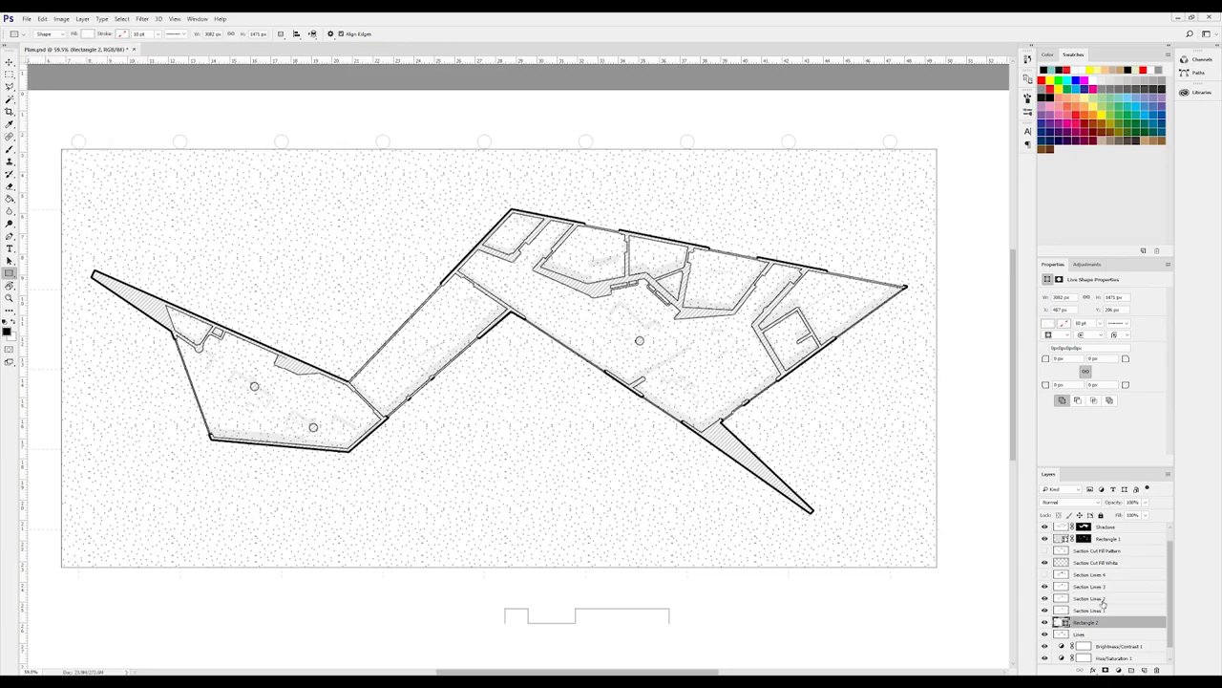
{"action": "left_click", "coordinate": [1093, 610]}
{"action": "left_click", "coordinate": [1045, 621]}
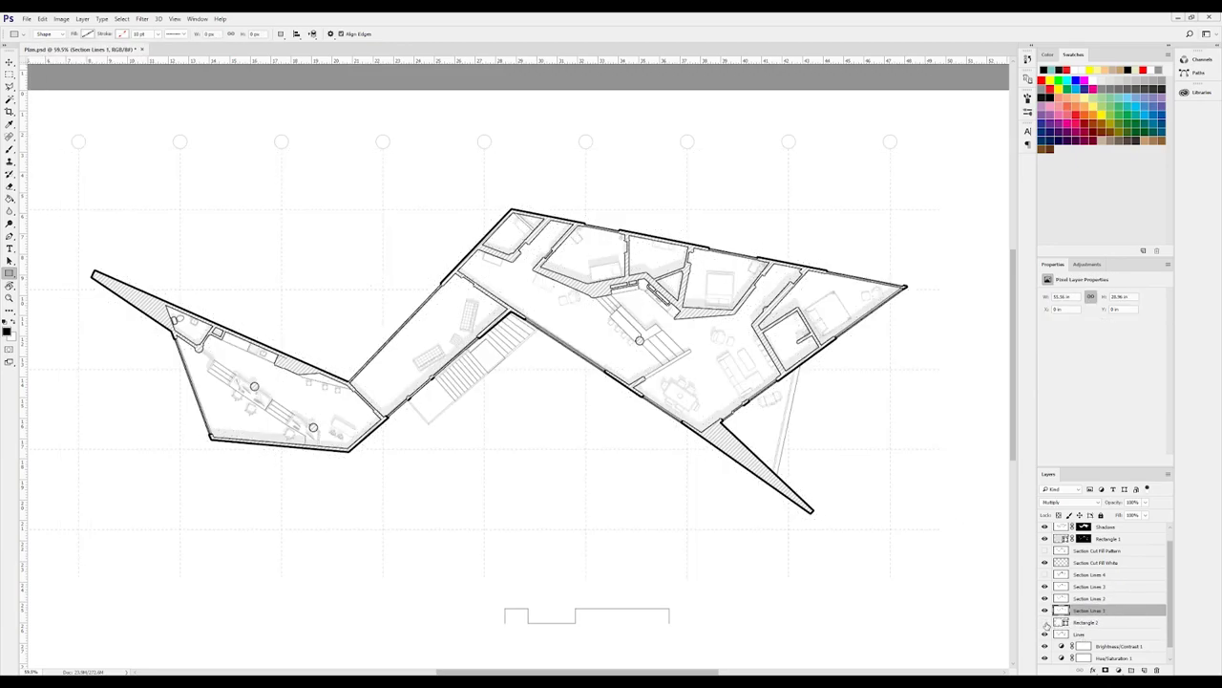
{"action": "left_click", "coordinate": [1087, 635]}
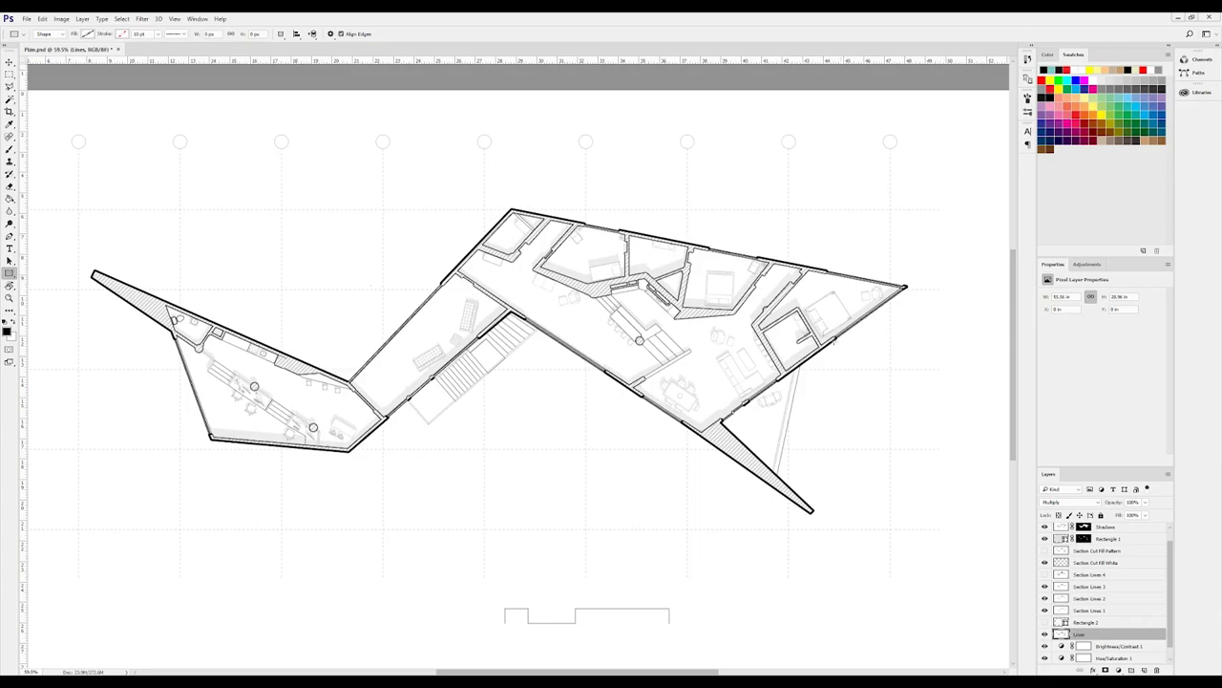
{"action": "key", "text": "w"}
{"action": "left_click", "coordinate": [810, 295]}
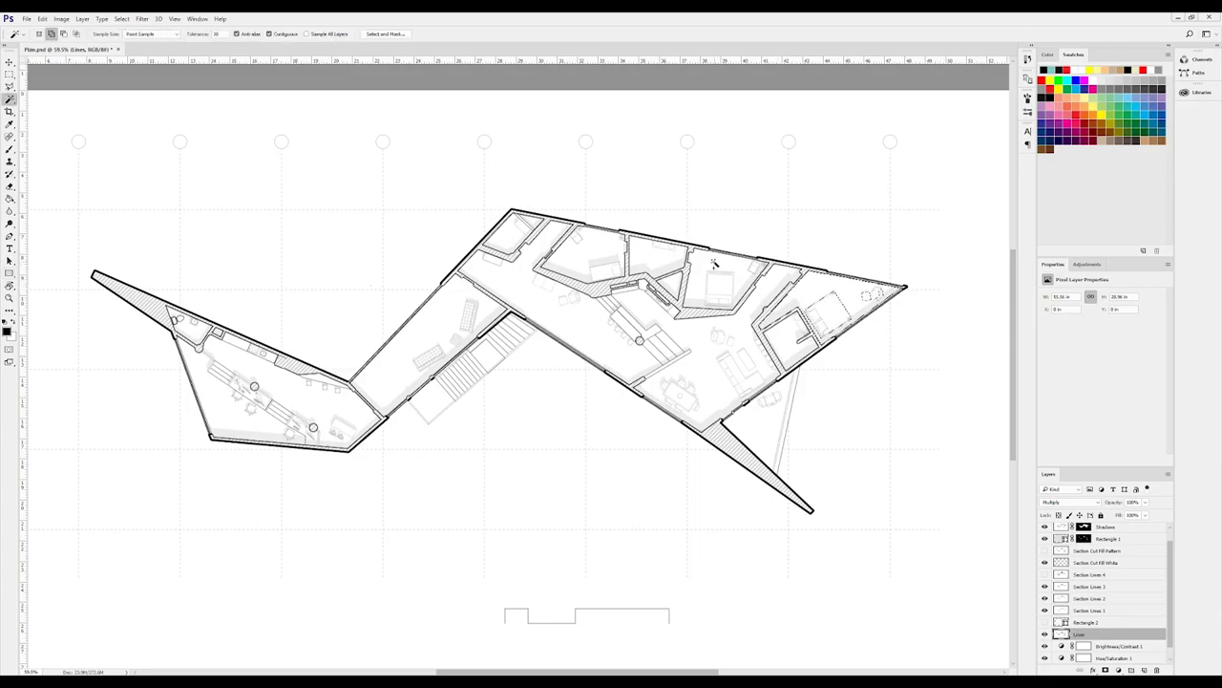
{"action": "left_click", "coordinate": [715, 263], "text": "shift"}
{"action": "left_click", "coordinate": [598, 247], "text": "shift"}
{"action": "left_click", "coordinate": [1089, 623]}
{"action": "left_click", "coordinate": [1106, 670]}
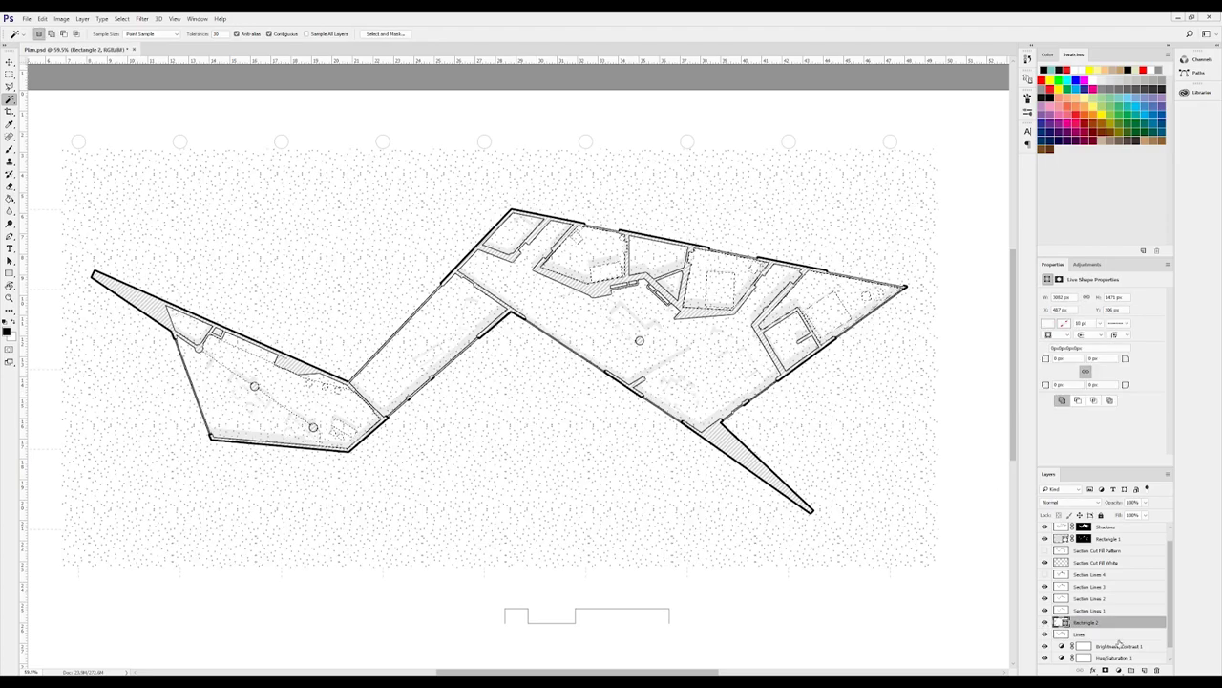
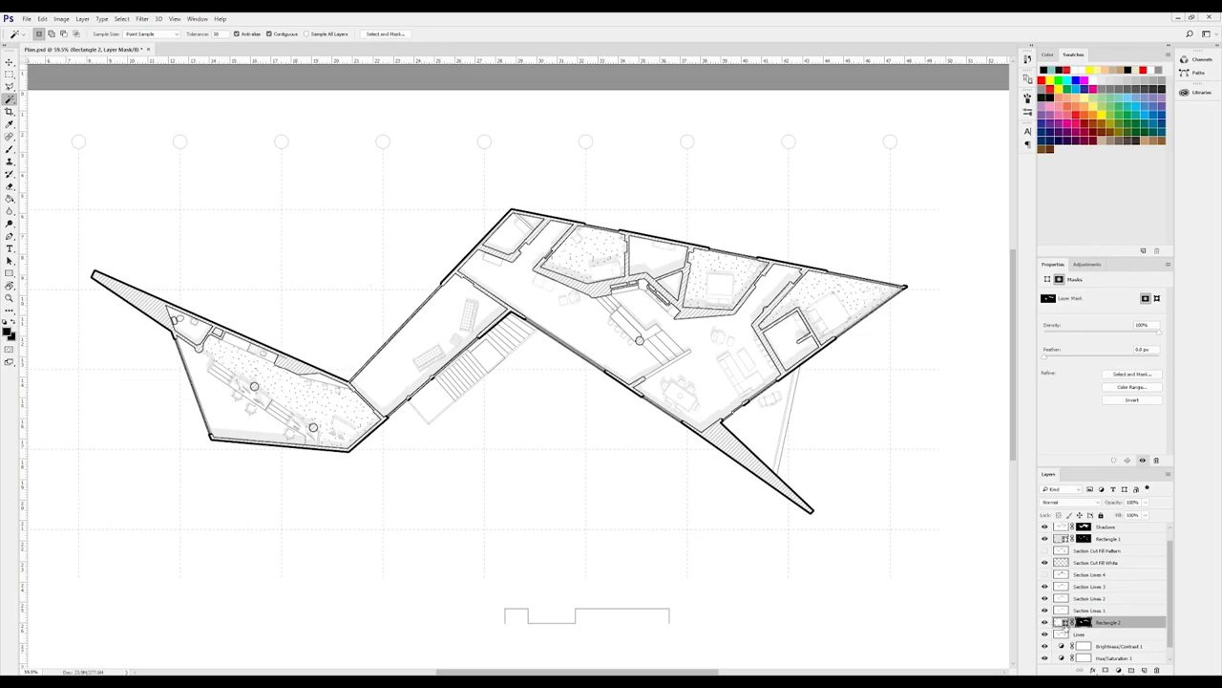
Step: Set the speckled pattern's scale to 70% and its layer opacity to 23%
{"action": "double_click", "coordinate": [1067, 622]}
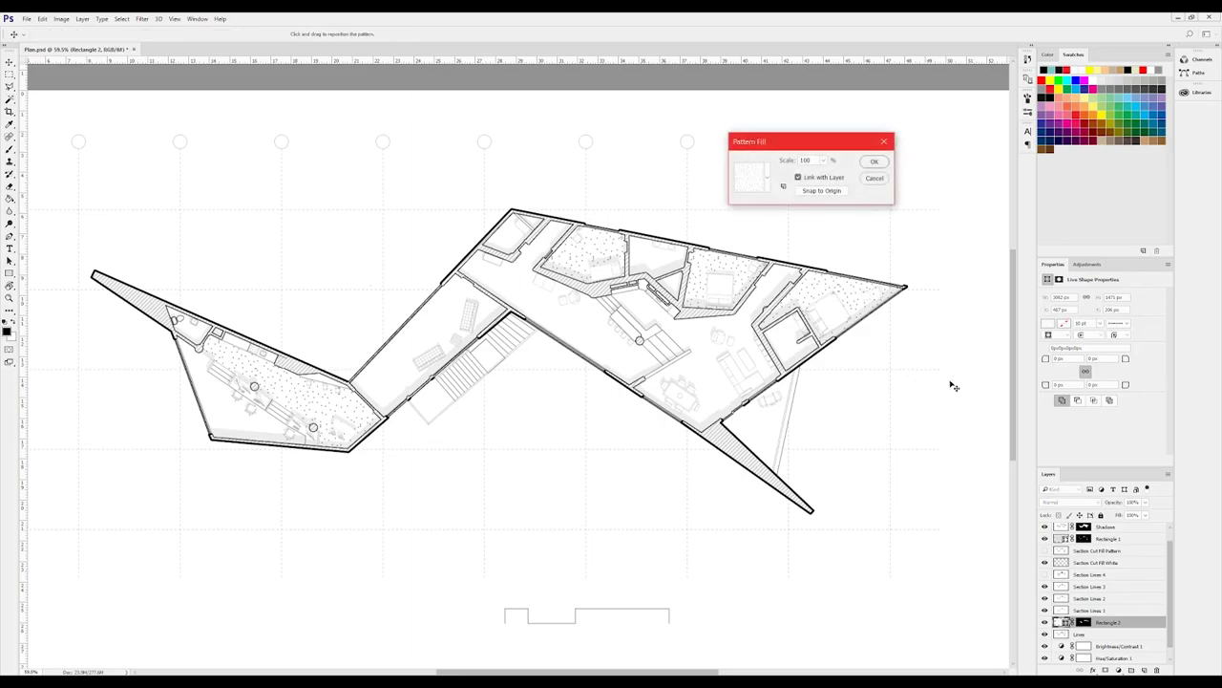
{"action": "double_click", "coordinate": [807, 160]}
{"action": "double_click", "coordinate": [813, 161]}
{"action": "type", "text": "70"}
{"action": "key", "text": "Return"}
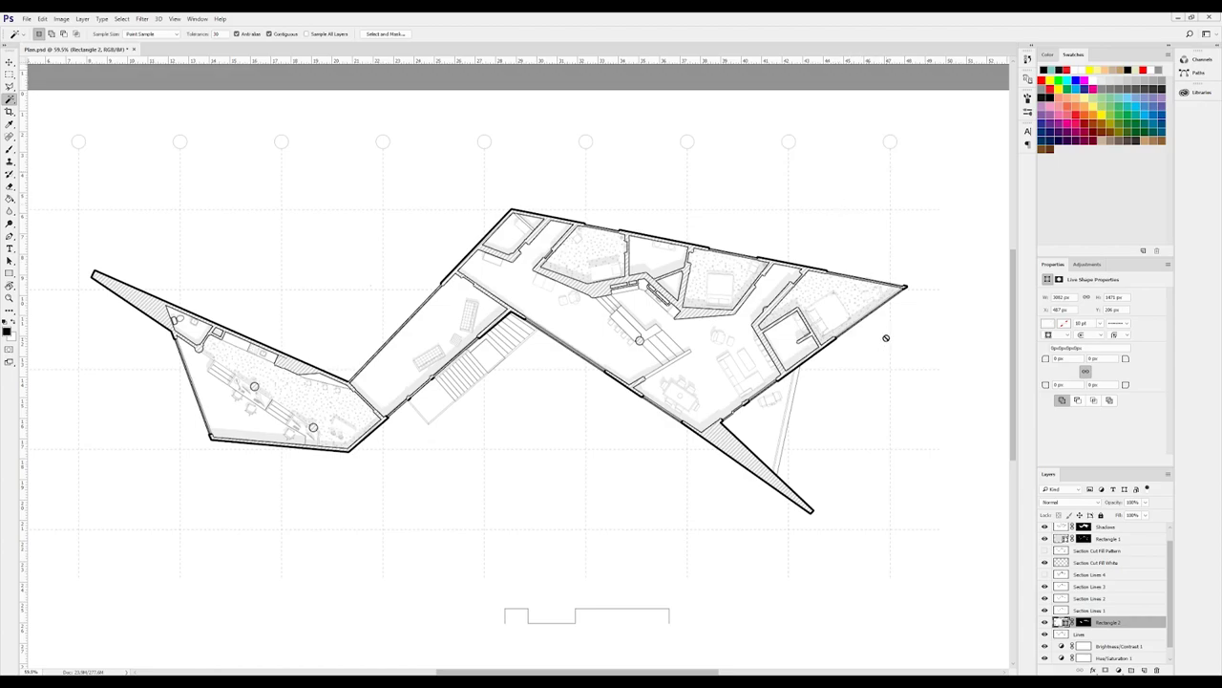
{"action": "left_click", "coordinate": [1144, 502]}
{"action": "left_click", "coordinate": [1044, 622]}
Step: Draw another rectangle of about 3142 × 1579 px over the plan and fill it with the grid pattern at 319% scale
{"action": "left_click", "coordinate": [9, 273]}
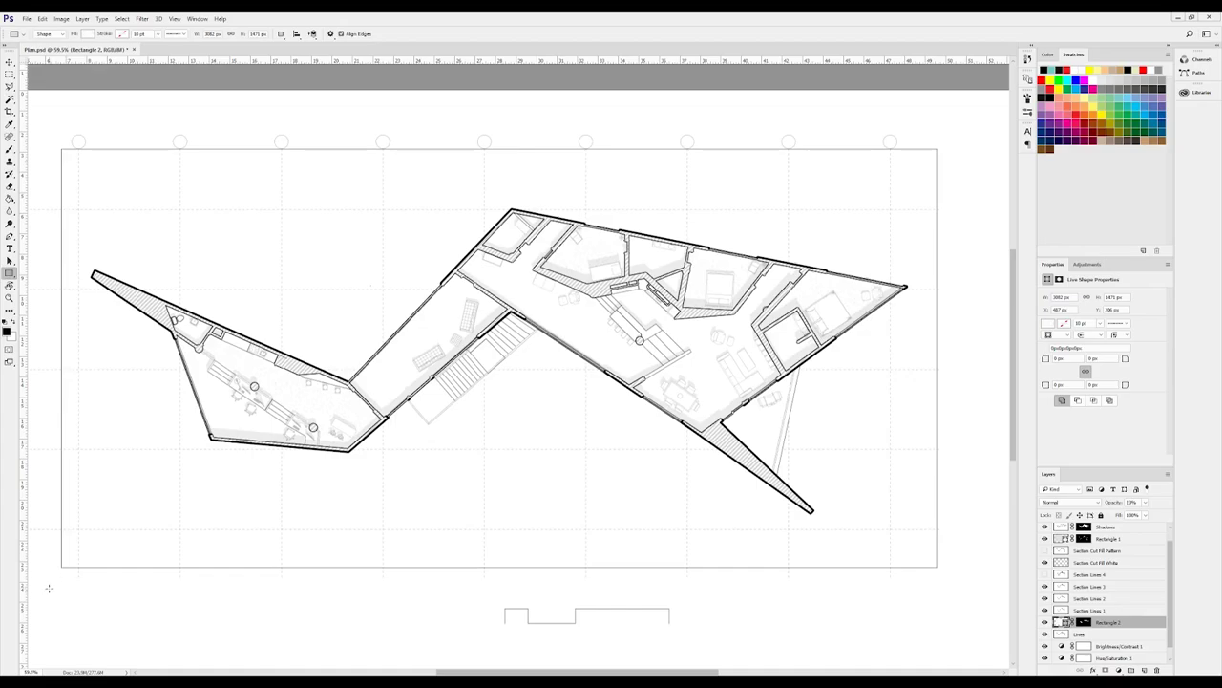
{"action": "left_click_drag", "start_coordinate": [49, 588], "coordinate": [942, 140]}
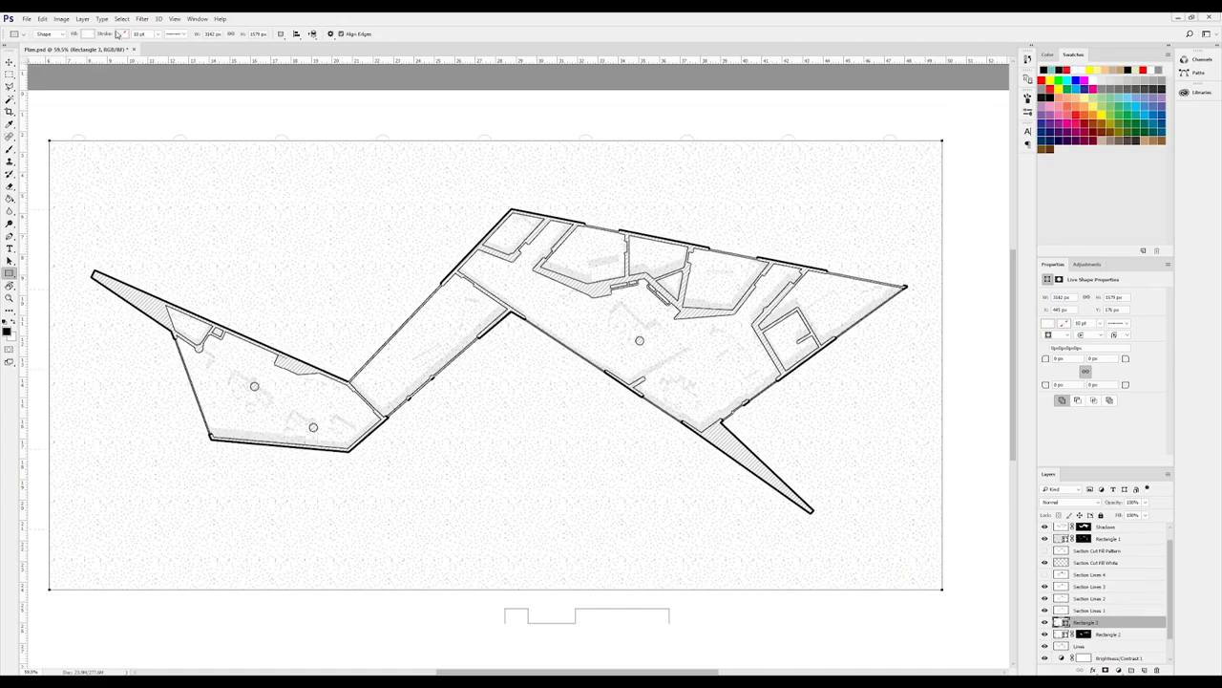
{"action": "left_click", "coordinate": [89, 35]}
{"action": "left_click", "coordinate": [91, 90]}
{"action": "left_click", "coordinate": [73, 176]}
{"action": "left_click_drag", "start_coordinate": [72, 188], "coordinate": [84, 189]}
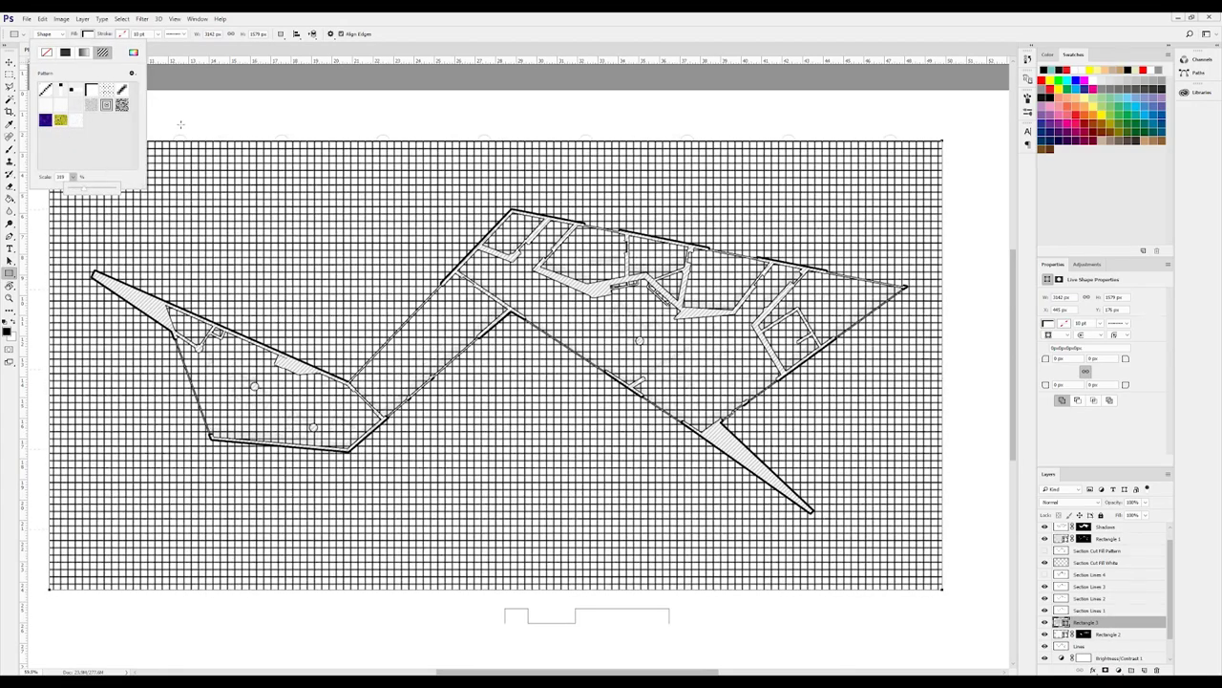
{"action": "key", "text": "Return"}
Step: Mask the grid rectangle to the small enclosed rooms' floors, selected from the Lines layer with Section Lines 1 and the grid hidden
{"action": "left_click", "coordinate": [1098, 610]}
{"action": "left_click", "coordinate": [1098, 646]}
{"action": "left_click_drag", "start_coordinate": [1044, 610], "coordinate": [1044, 621]}
{"action": "key", "text": "w"}
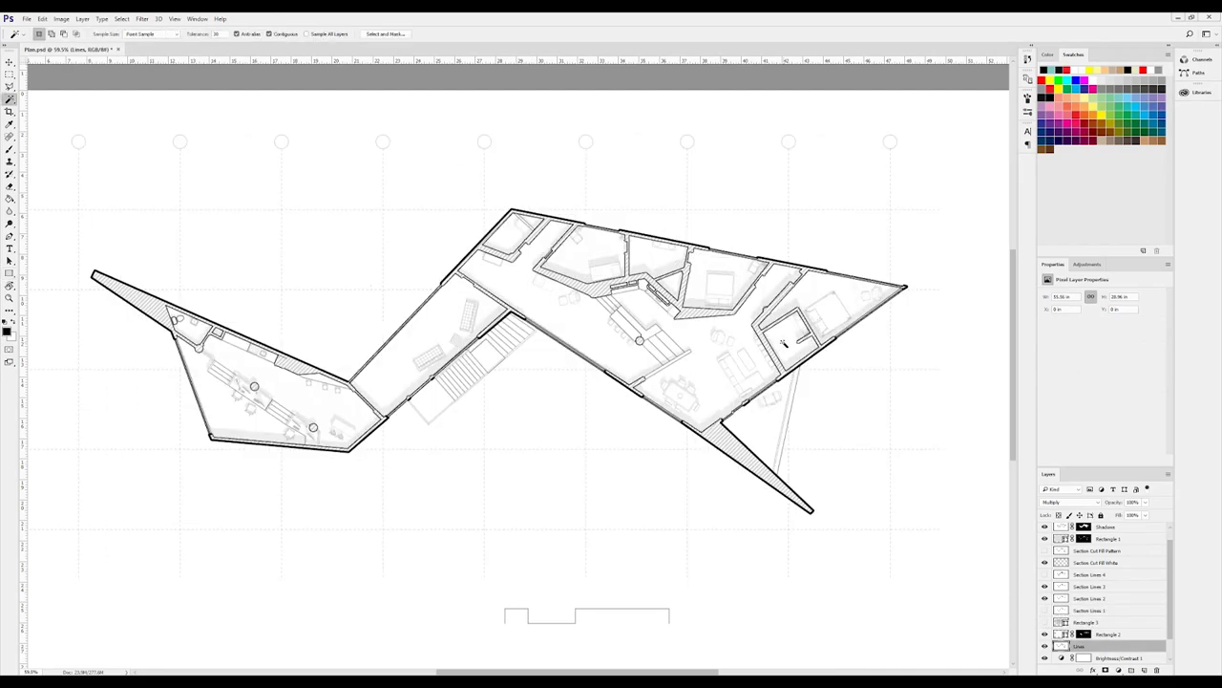
{"action": "left_click", "coordinate": [783, 342]}
{"action": "left_click", "coordinate": [664, 284], "text": "shift"}
{"action": "left_click", "coordinate": [657, 254], "text": "shift"}
{"action": "left_click", "coordinate": [508, 237], "text": "shift"}
{"action": "left_click", "coordinate": [188, 325], "text": "shift"}
{"action": "left_click", "coordinate": [1089, 621]}
{"action": "left_click", "coordinate": [1045, 622]}
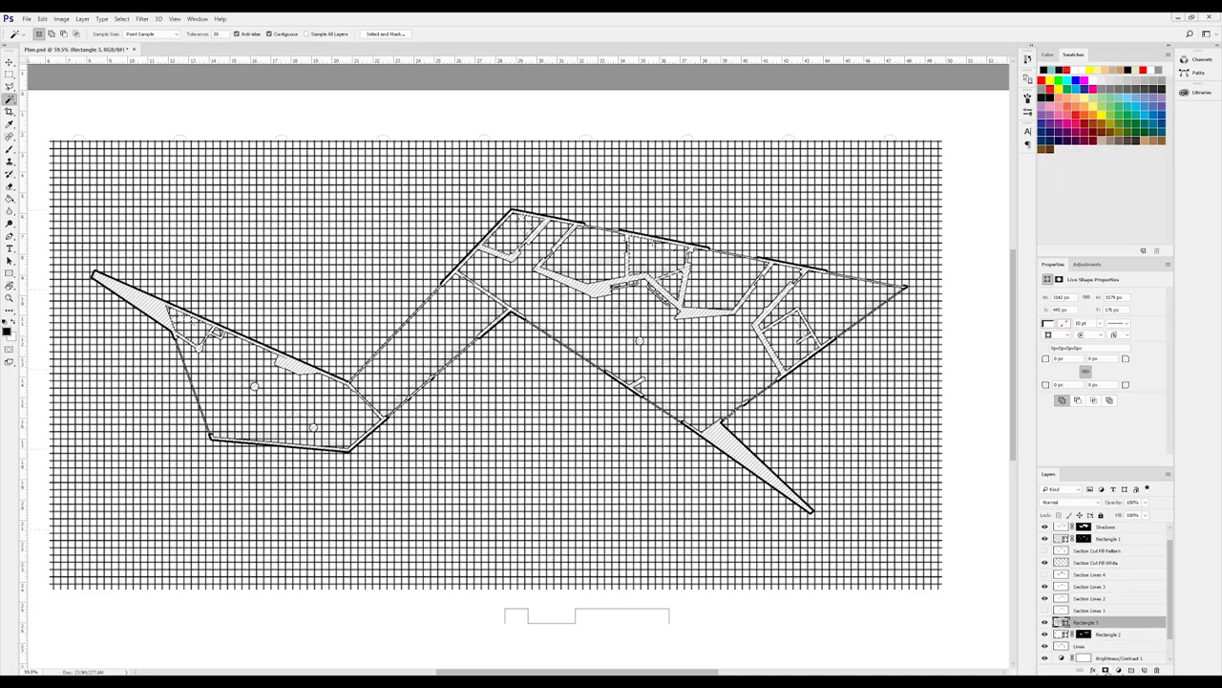
{"action": "left_click", "coordinate": [1106, 669]}
Step: Set the grid pattern's scale to 150% and its layer opacity to 5%
{"action": "double_click", "coordinate": [1062, 621]}
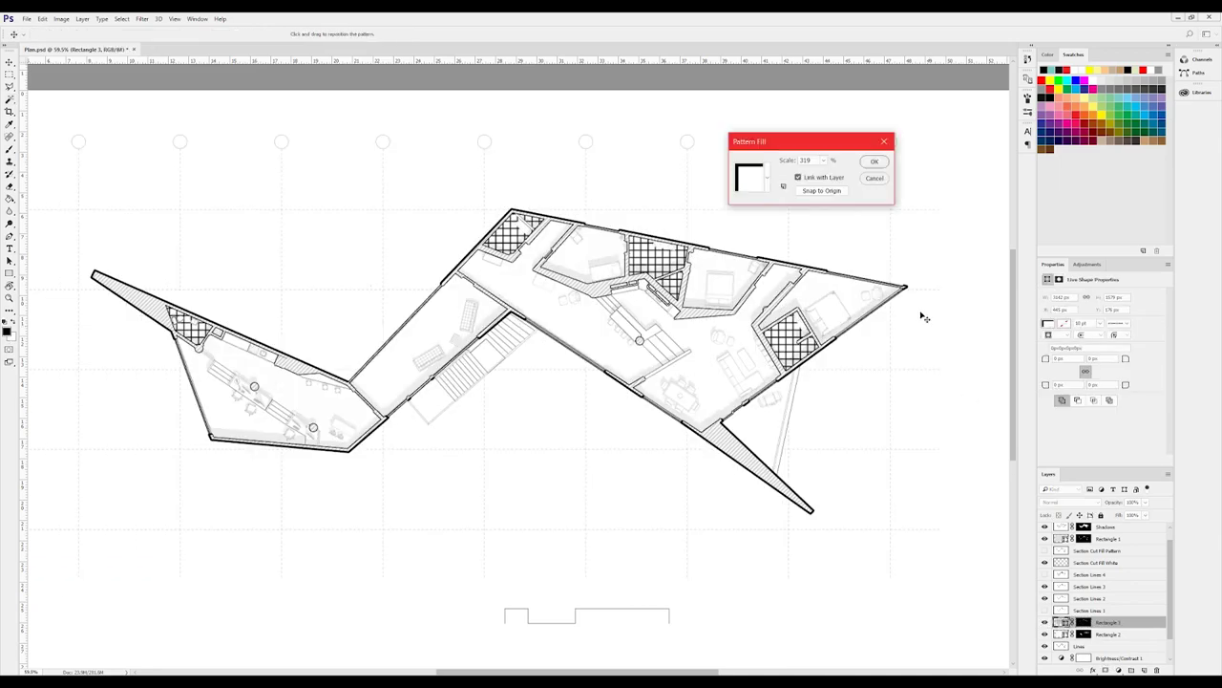
{"action": "type", "text": "150"}
{"action": "left_click", "coordinate": [870, 162]}
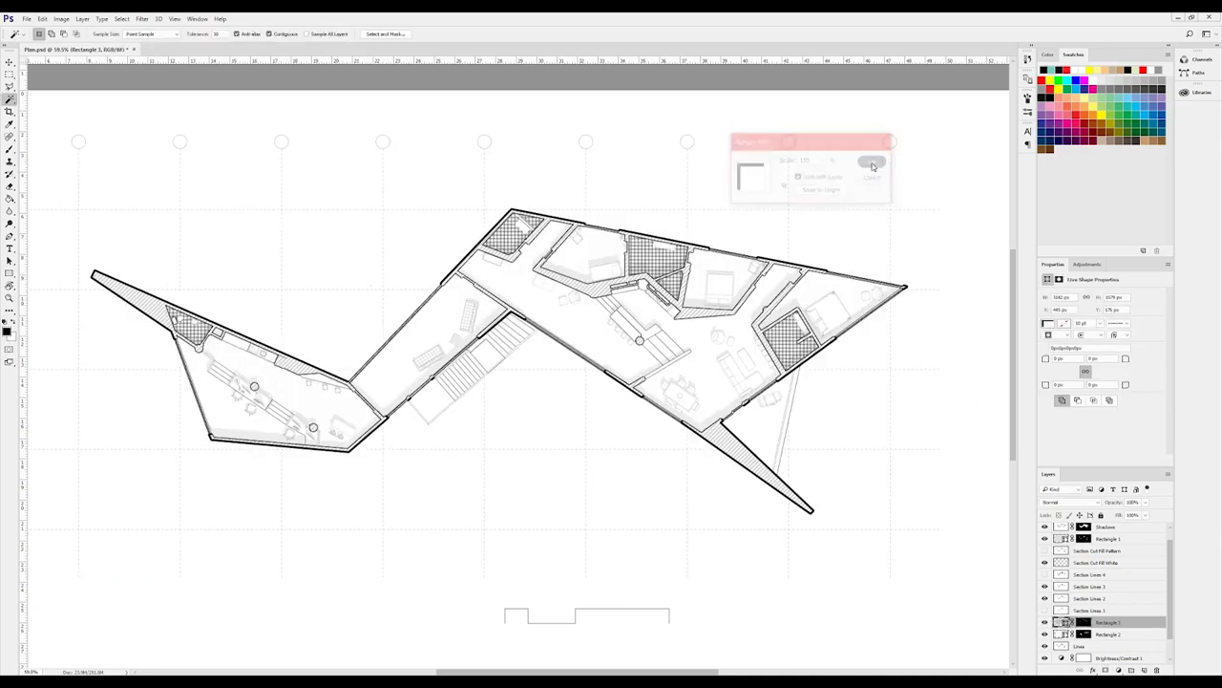
{"action": "left_click", "coordinate": [1130, 502]}
{"action": "type", "text": "50"}
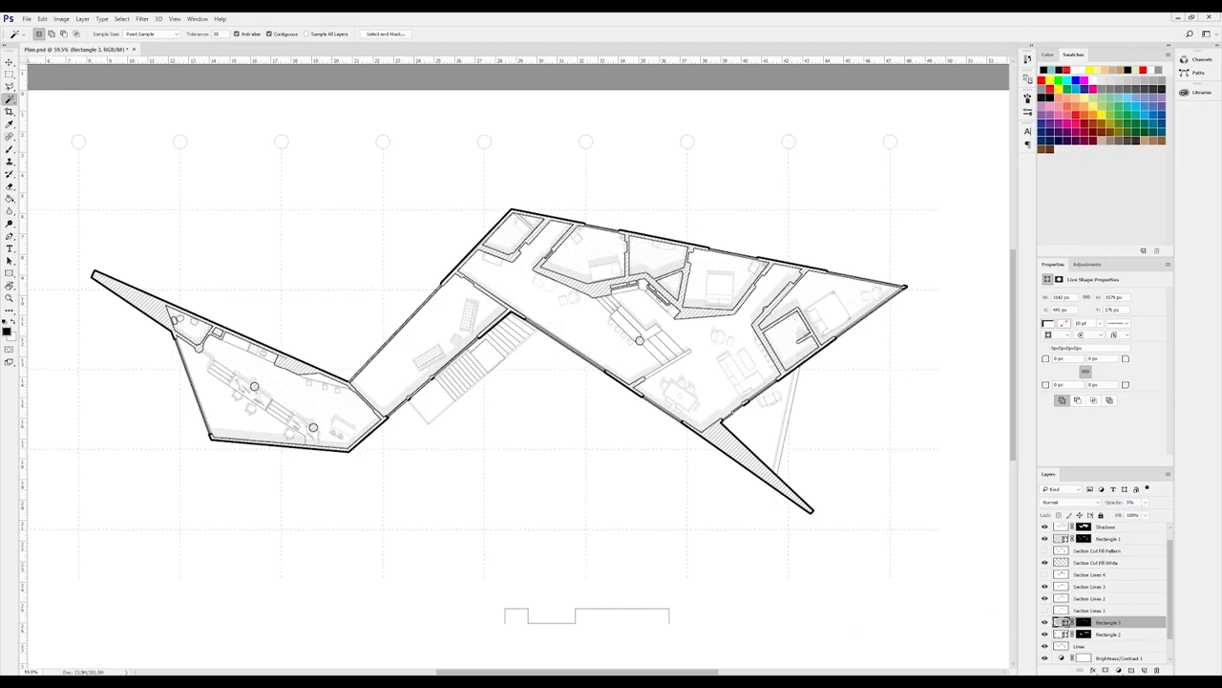
Step: Create a new layer above the Lines layer and name it Color Test
{"action": "scroll", "coordinate": [1137, 583], "scroll_direction": "down", "scroll_amount": 1}
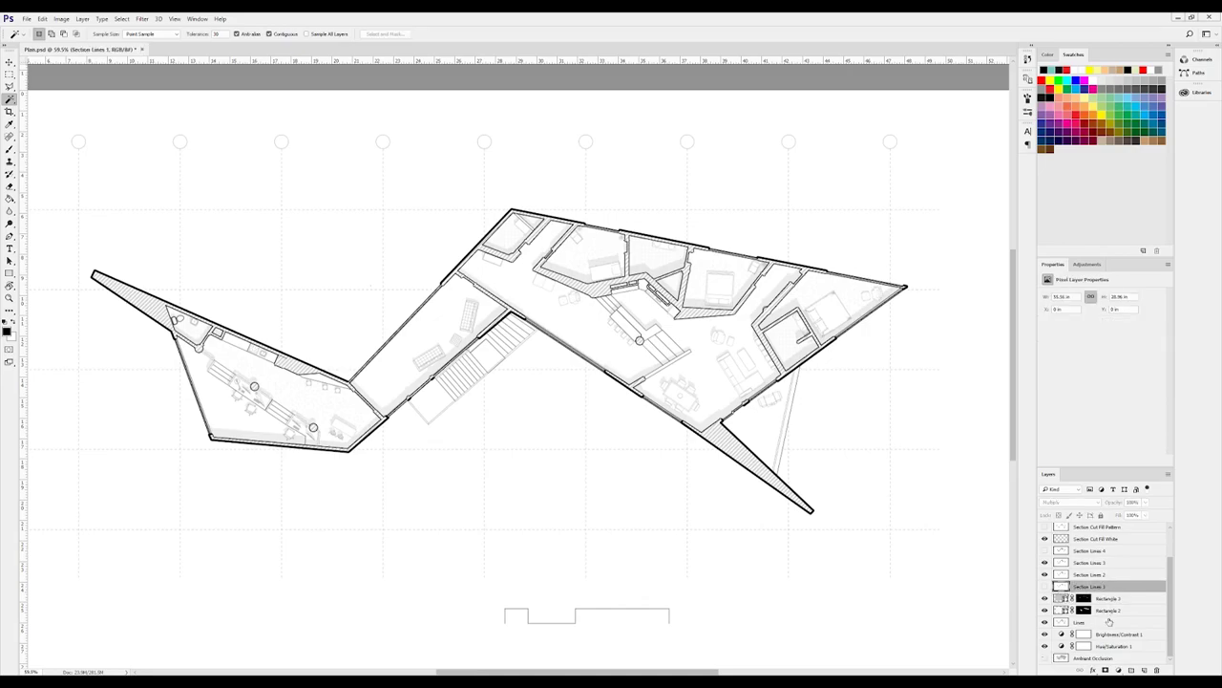
{"action": "left_click", "coordinate": [1107, 622]}
{"action": "left_click", "coordinate": [1045, 621]}
{"action": "left_click", "coordinate": [1045, 621]}
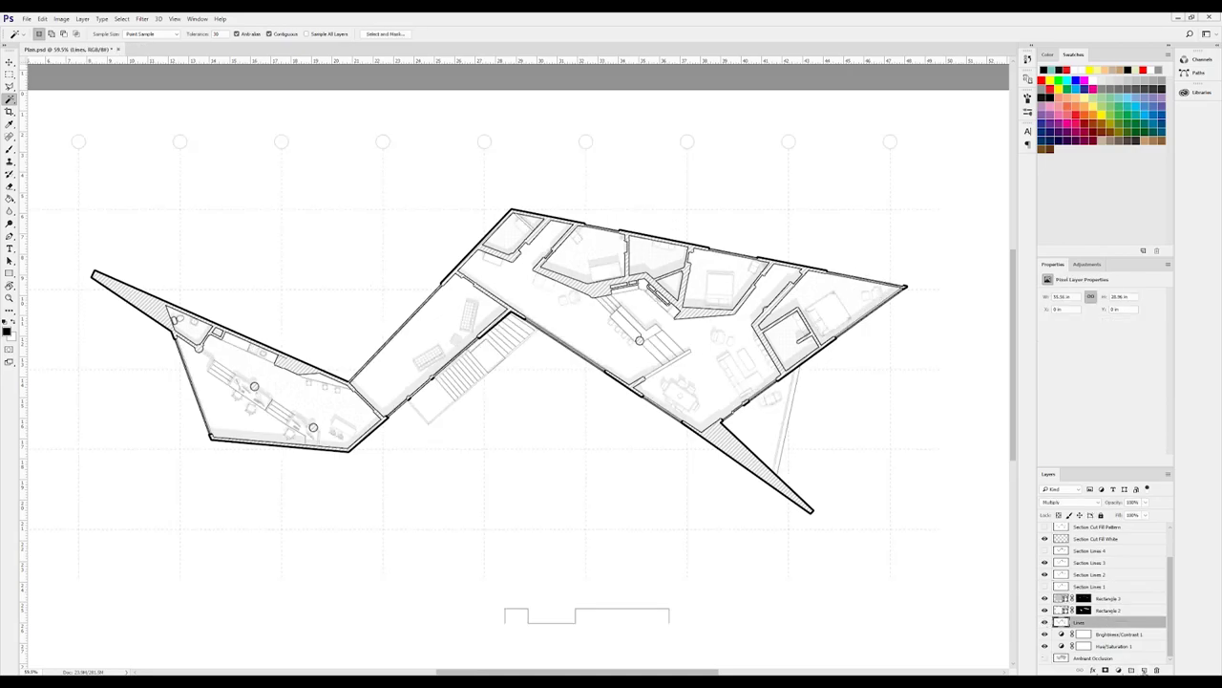
{"action": "left_click", "coordinate": [1144, 669]}
{"action": "double_click", "coordinate": [1080, 623]}
{"action": "type", "text": "Color Te"}
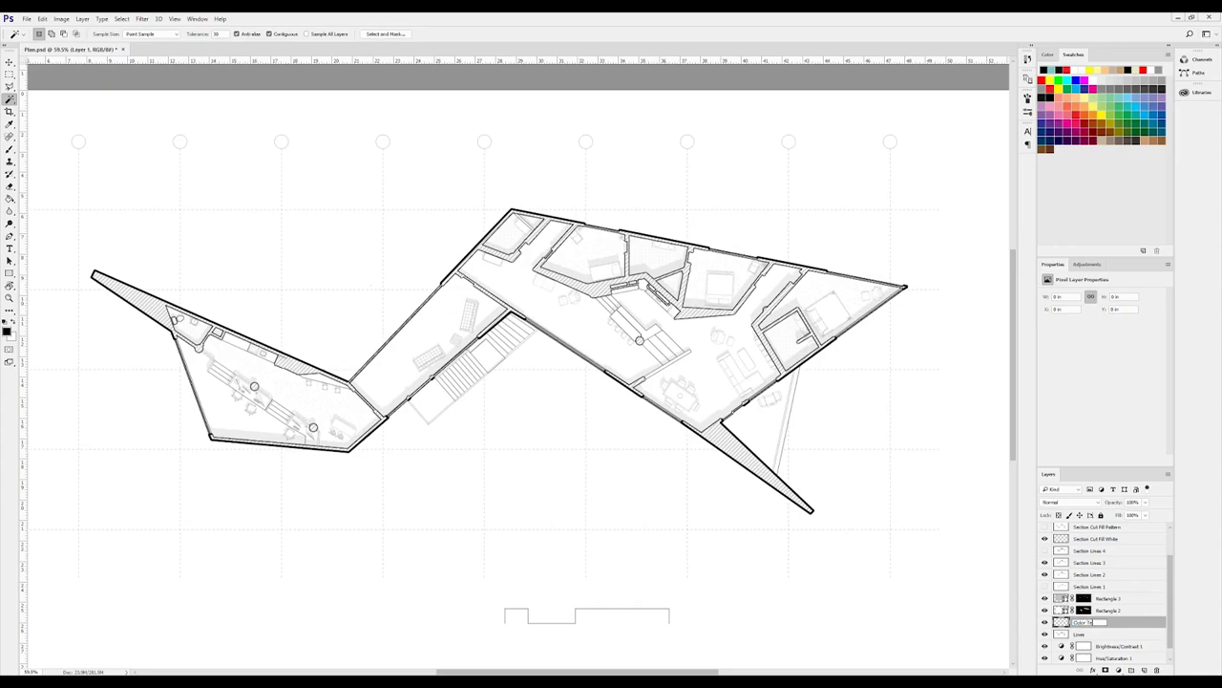
{"action": "type", "text": "st"}
{"action": "key", "text": "Return"}
Step: Fill the living and dining floor, selected from the Lines layer, with red on the Color Test layer
{"action": "left_click", "coordinate": [1111, 634]}
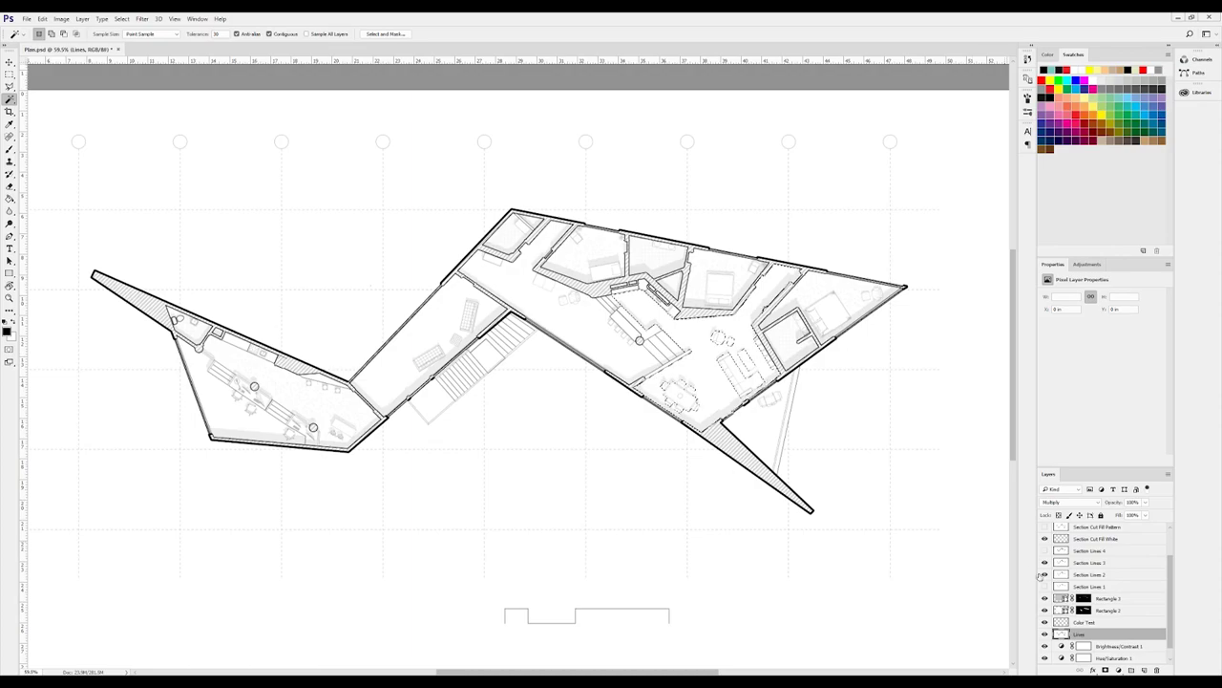
{"action": "left_click", "coordinate": [1093, 621]}
{"action": "left_click", "coordinate": [1041, 79]}
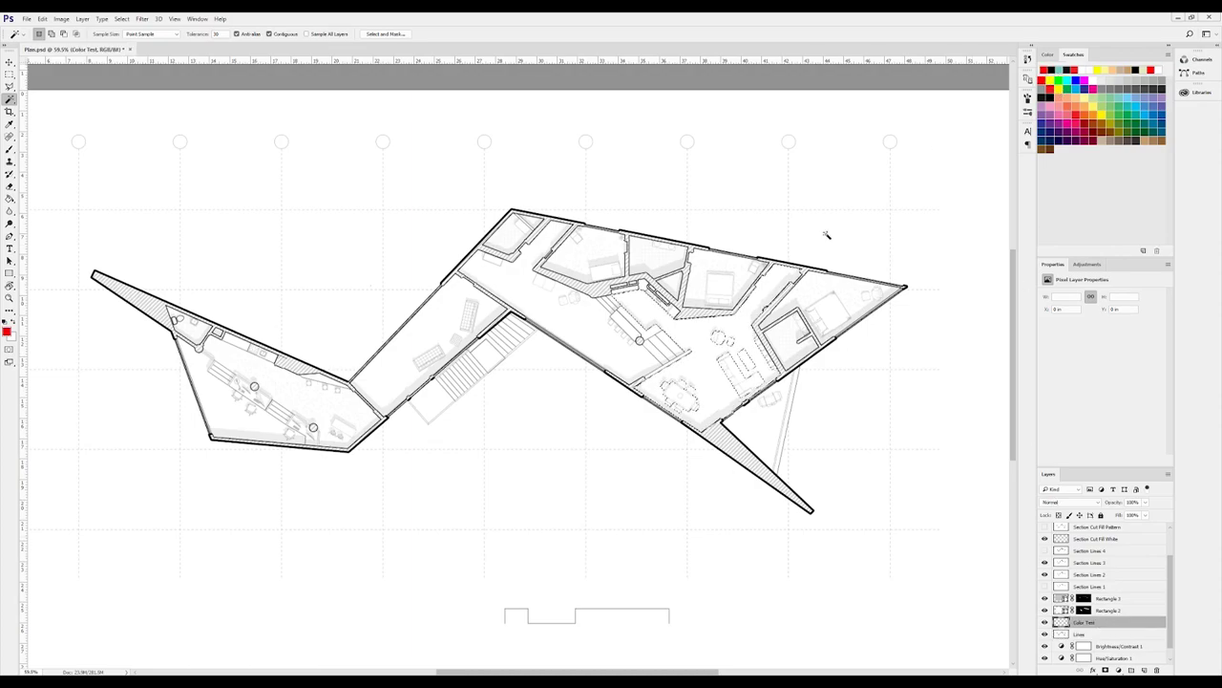
{"action": "key", "text": "g"}
{"action": "left_click", "coordinate": [704, 378]}
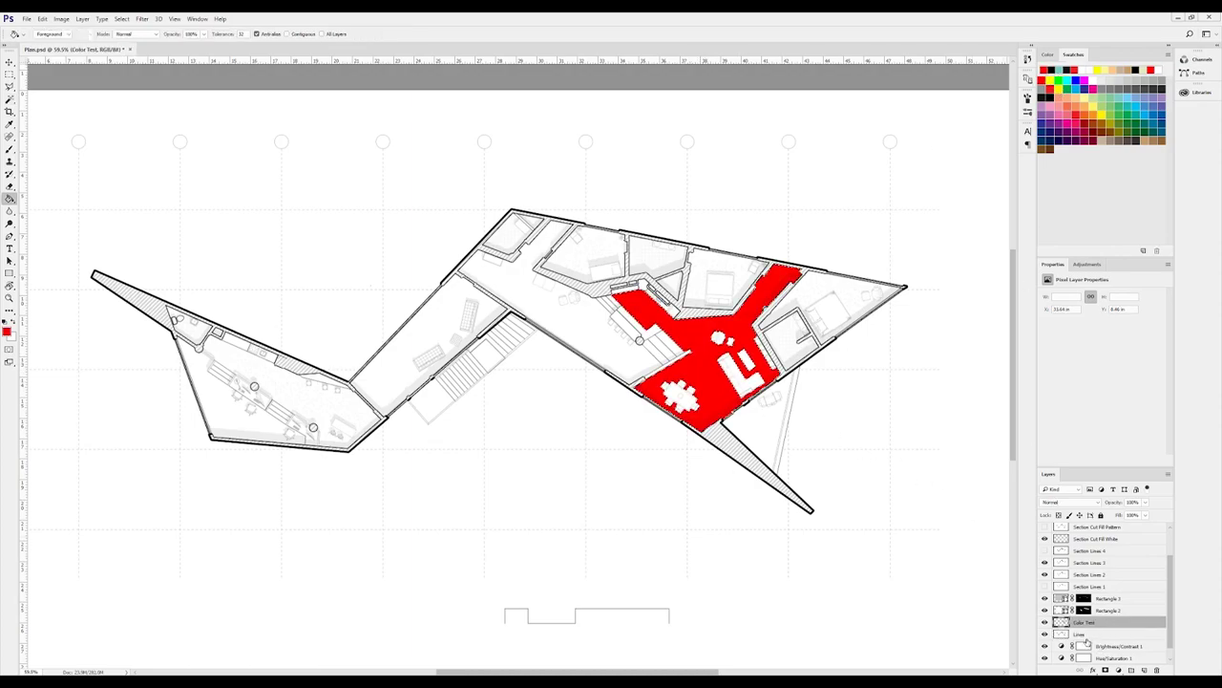
Step: Fill the adjoining central floor area with yellow on the Color Test layer and clear the selection
{"action": "key", "text": "alt+bracketleft"}
{"action": "key", "text": "w"}
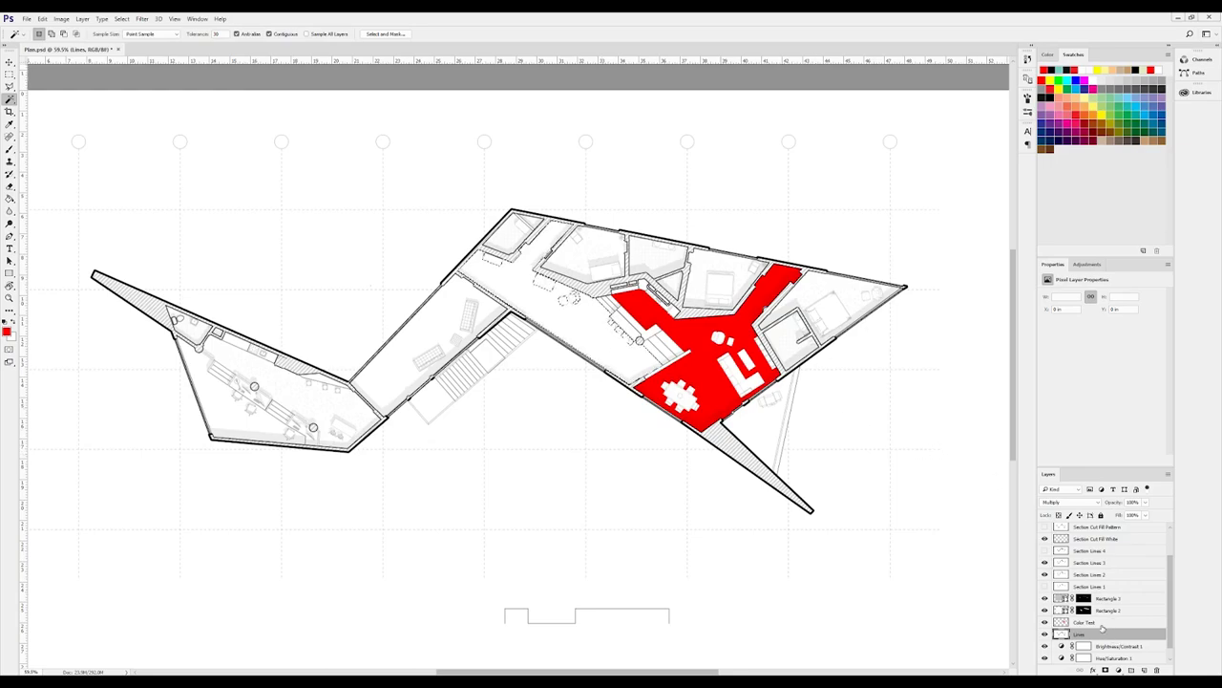
{"action": "key", "text": "alt+bracketright"}
{"action": "left_click", "coordinate": [1101, 115]}
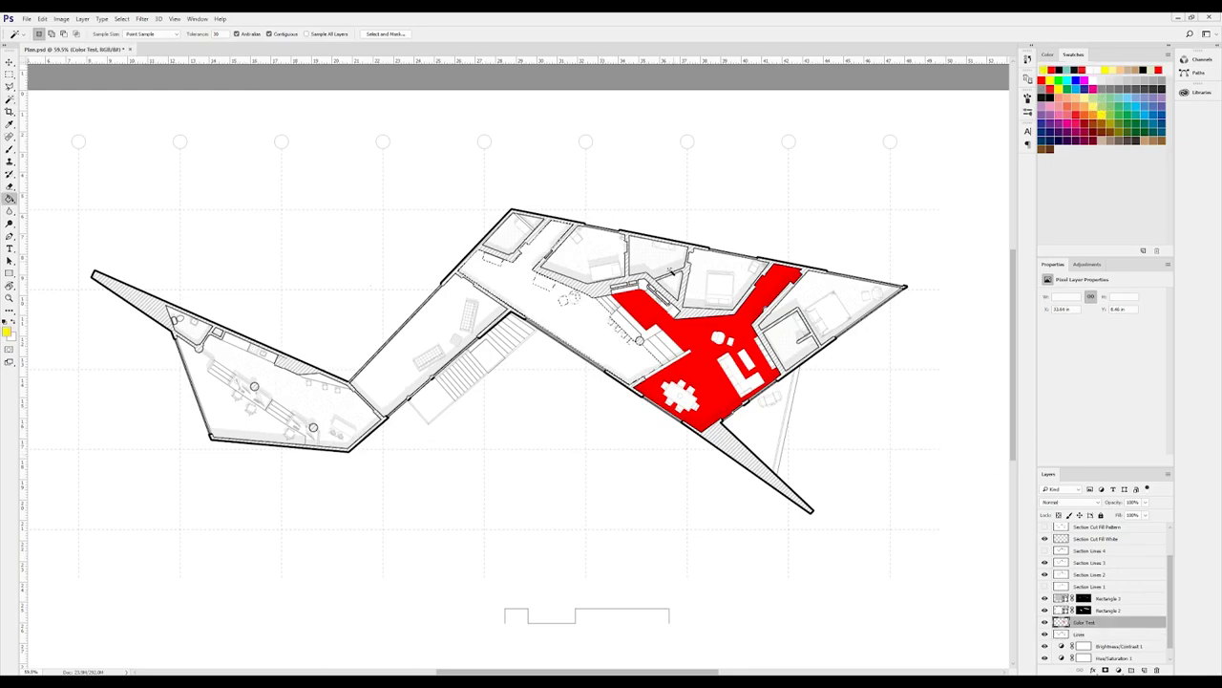
{"action": "key", "text": "g"}
{"action": "left_click", "coordinate": [610, 339]}
{"action": "key", "text": "ctrl+d"}
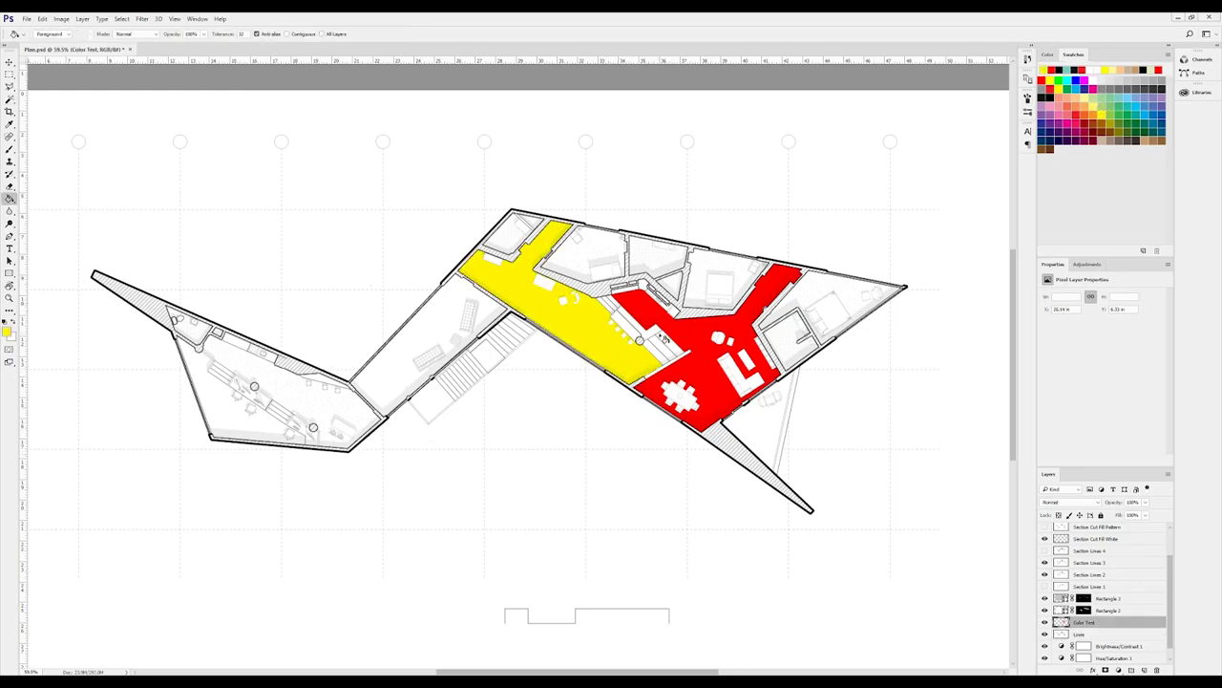
Step: Show the Ambient Occlusion layer and set the Color Test layer's blend mode to Linear Burn
{"action": "scroll", "coordinate": [1113, 614], "scroll_direction": "down", "scroll_amount": 1}
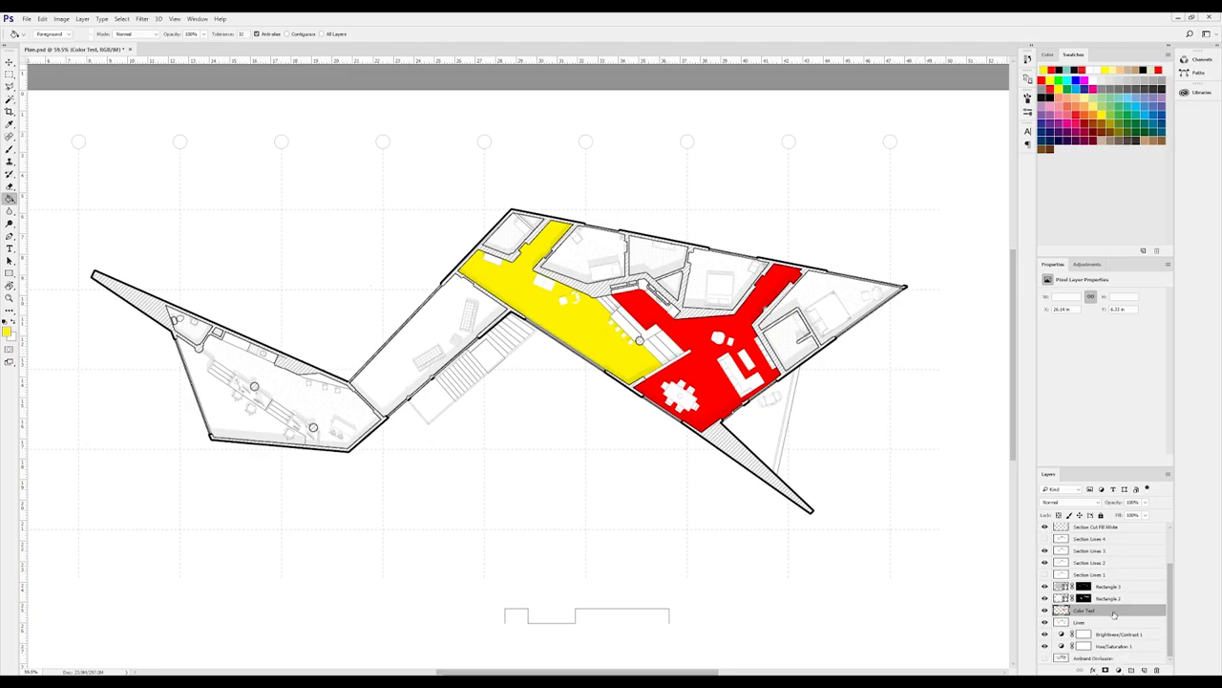
{"action": "left_click", "coordinate": [1045, 658]}
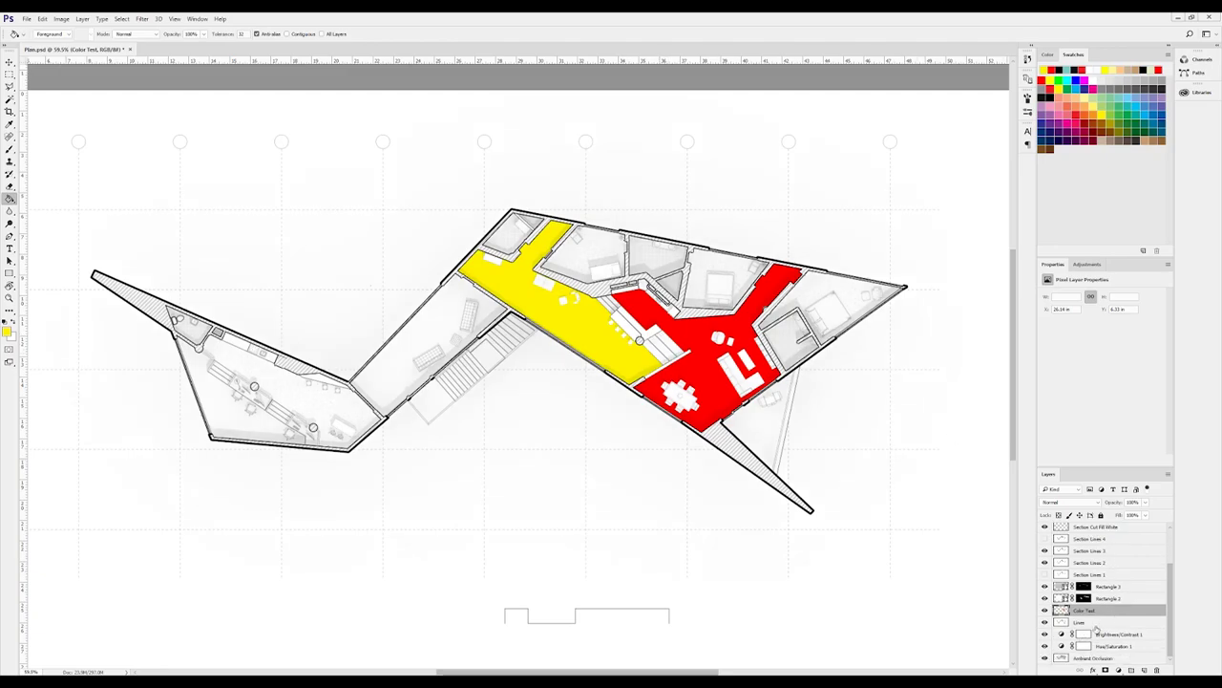
{"action": "left_click", "coordinate": [1082, 503]}
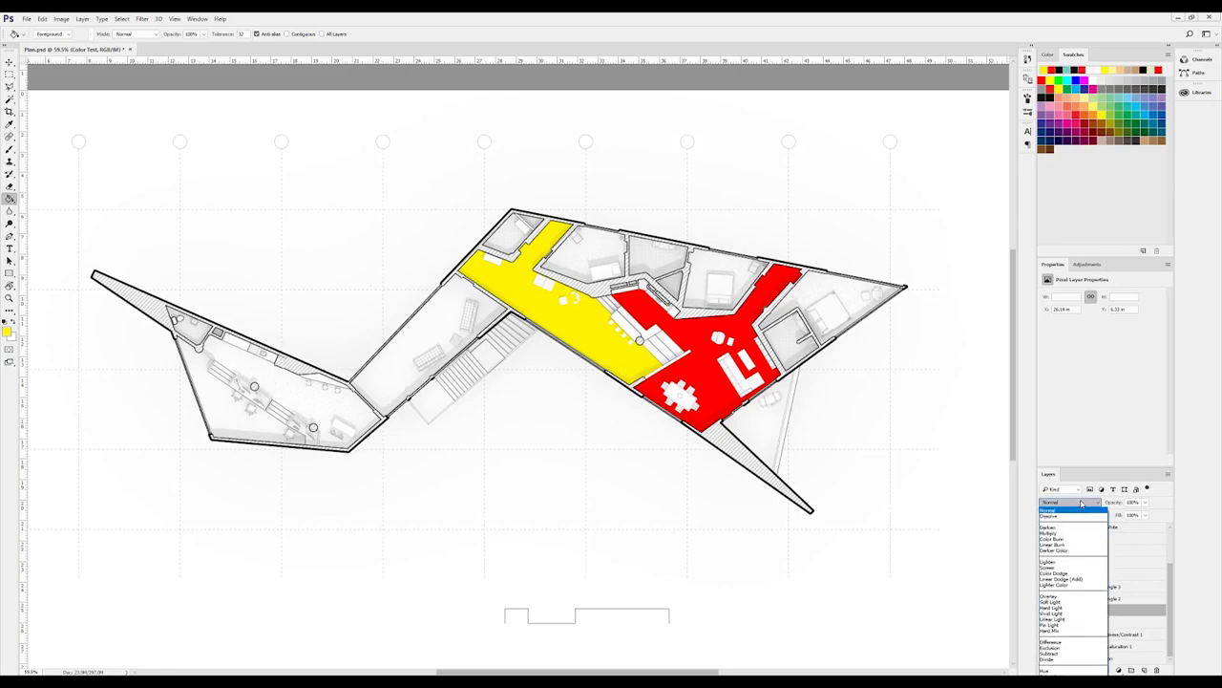
{"action": "left_click", "coordinate": [1065, 544]}
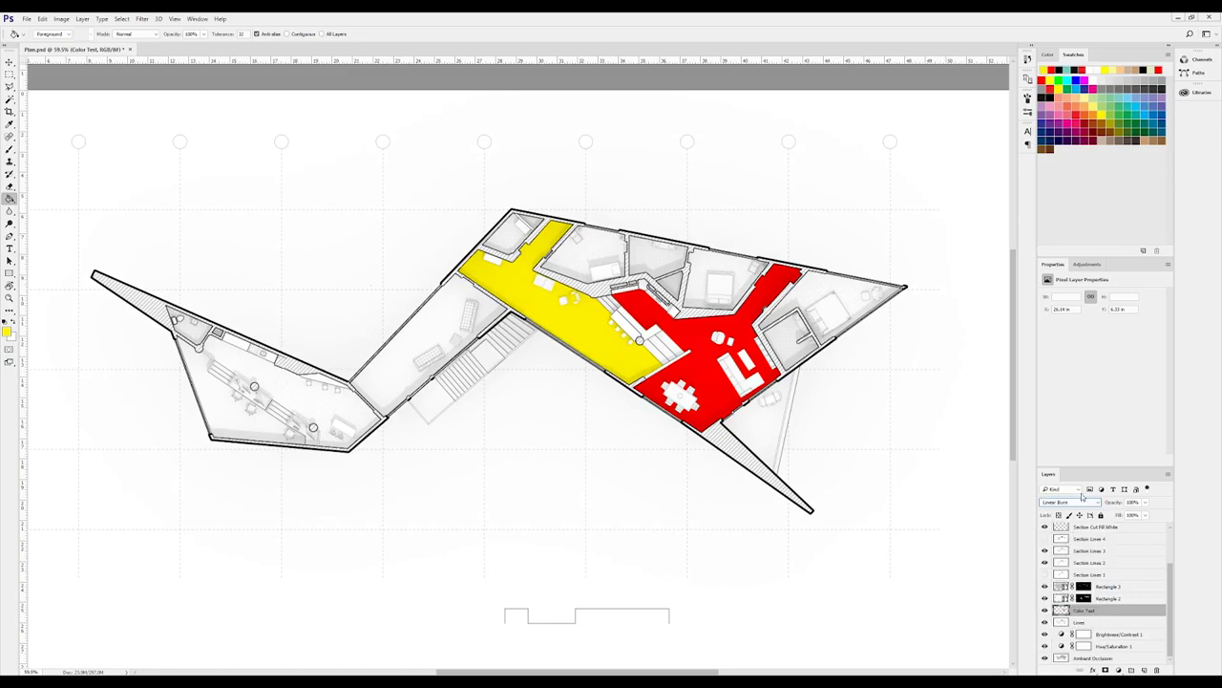
{"action": "left_click_drag", "start_coordinate": [1117, 504], "coordinate": [1120, 513]}
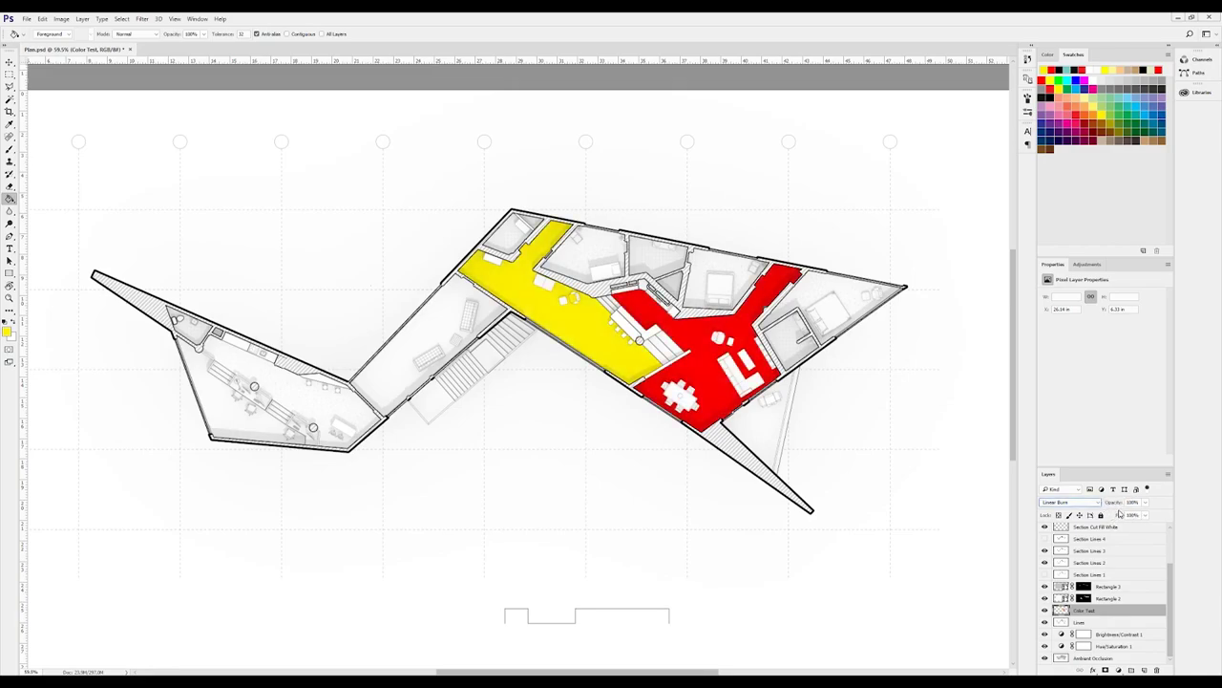
Step: Lower the lightness of the Hue/Saturation adjustment above the Ambient Occlusion layer to about +4
{"action": "left_click", "coordinate": [1109, 657]}
{"action": "left_click", "coordinate": [1119, 646]}
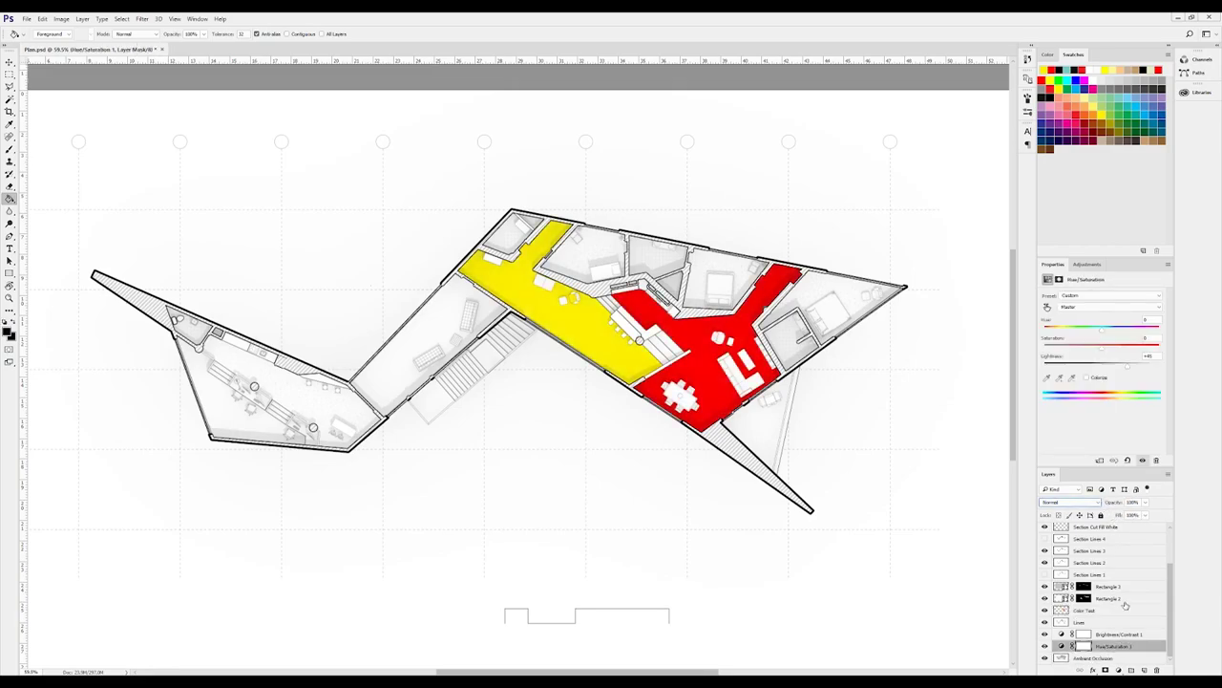
{"action": "left_click_drag", "start_coordinate": [1131, 371], "coordinate": [1107, 370]}
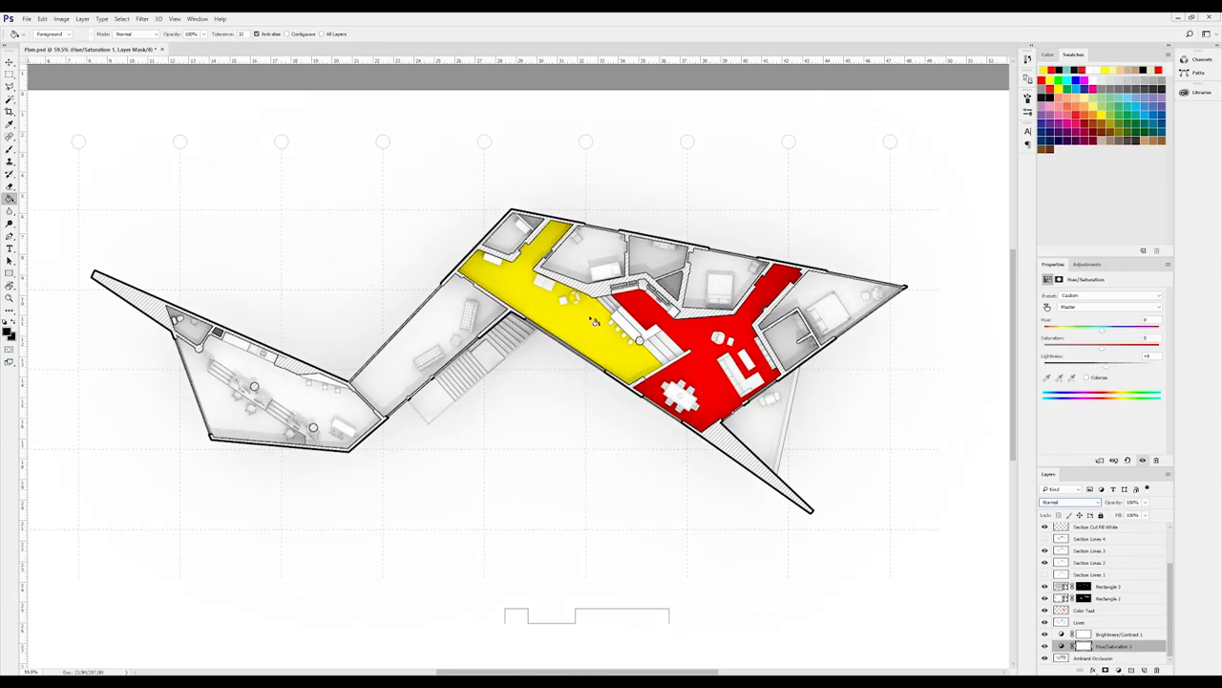
Step: Reduce the Color Test layer's opacity to about 59%
{"action": "left_click", "coordinate": [1108, 621]}
{"action": "left_click", "coordinate": [1108, 609]}
{"action": "left_click", "coordinate": [1146, 517]}
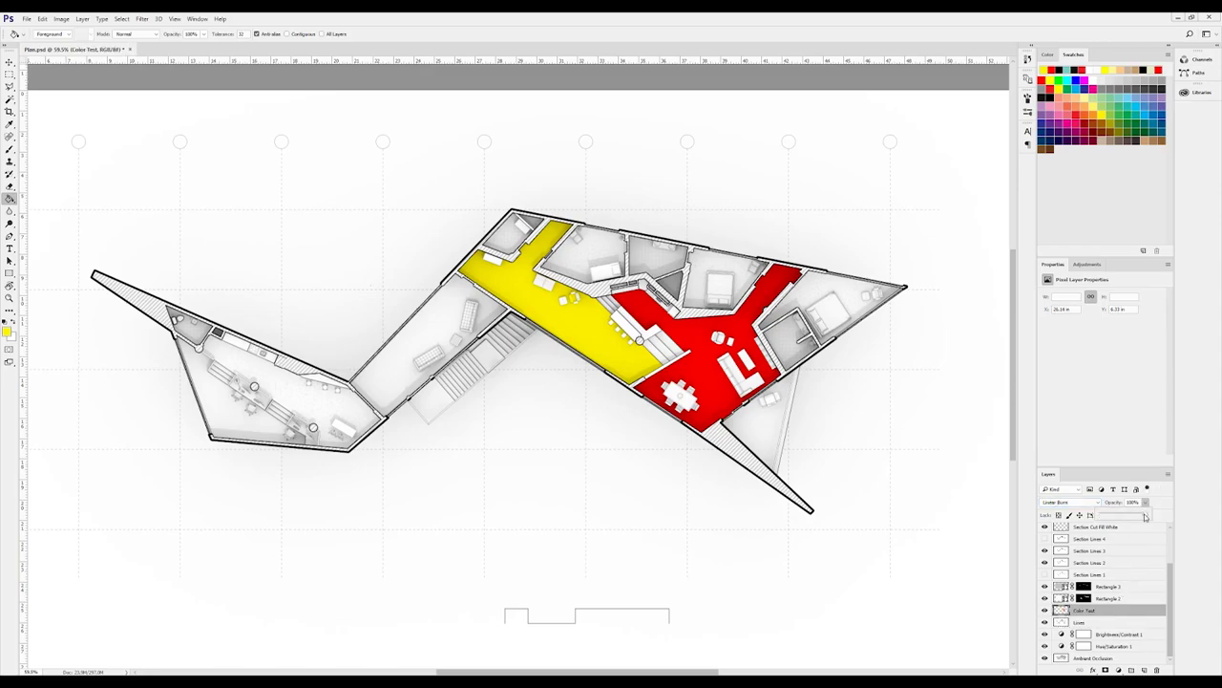
{"action": "left_click_drag", "start_coordinate": [1146, 517], "coordinate": [1130, 515]}
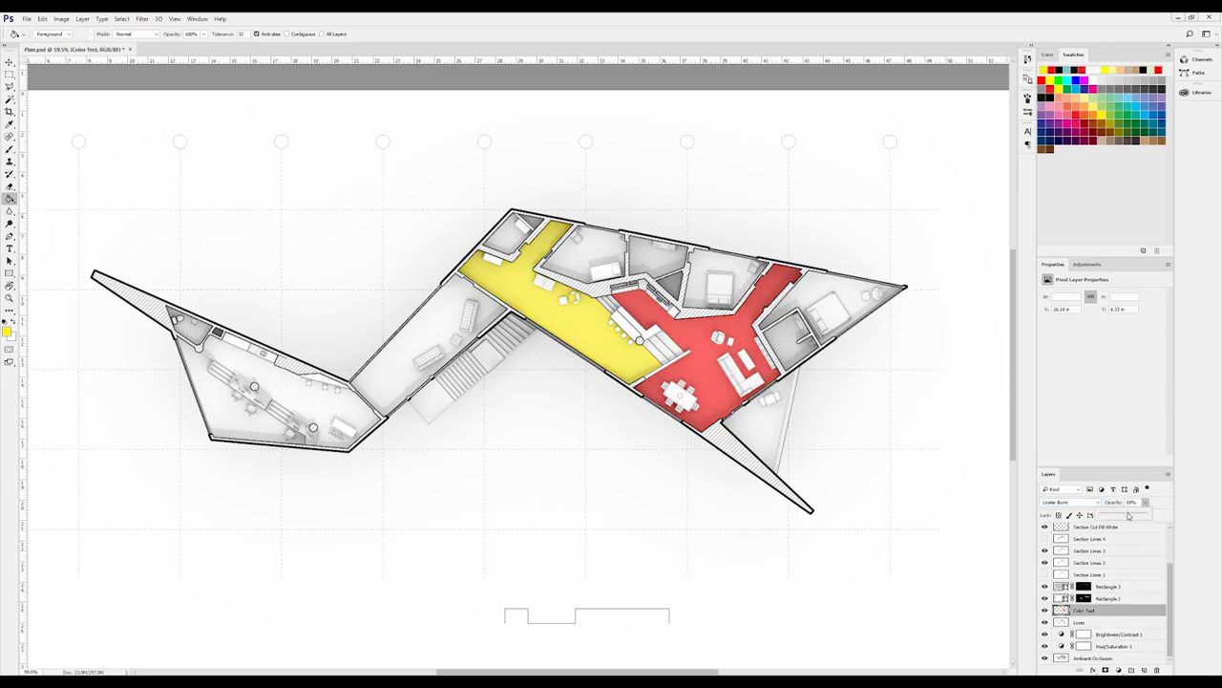
Step: Fill the connecting wing's floor beside the stairs, selected from the Lines layer, with light blue on the Color Test layer and clear the selection
{"action": "left_click", "coordinate": [1111, 620]}
{"action": "key", "text": "w"}
{"action": "left_click", "coordinate": [430, 334]}
{"action": "left_click", "coordinate": [1098, 609]}
{"action": "left_click", "coordinate": [1076, 89]}
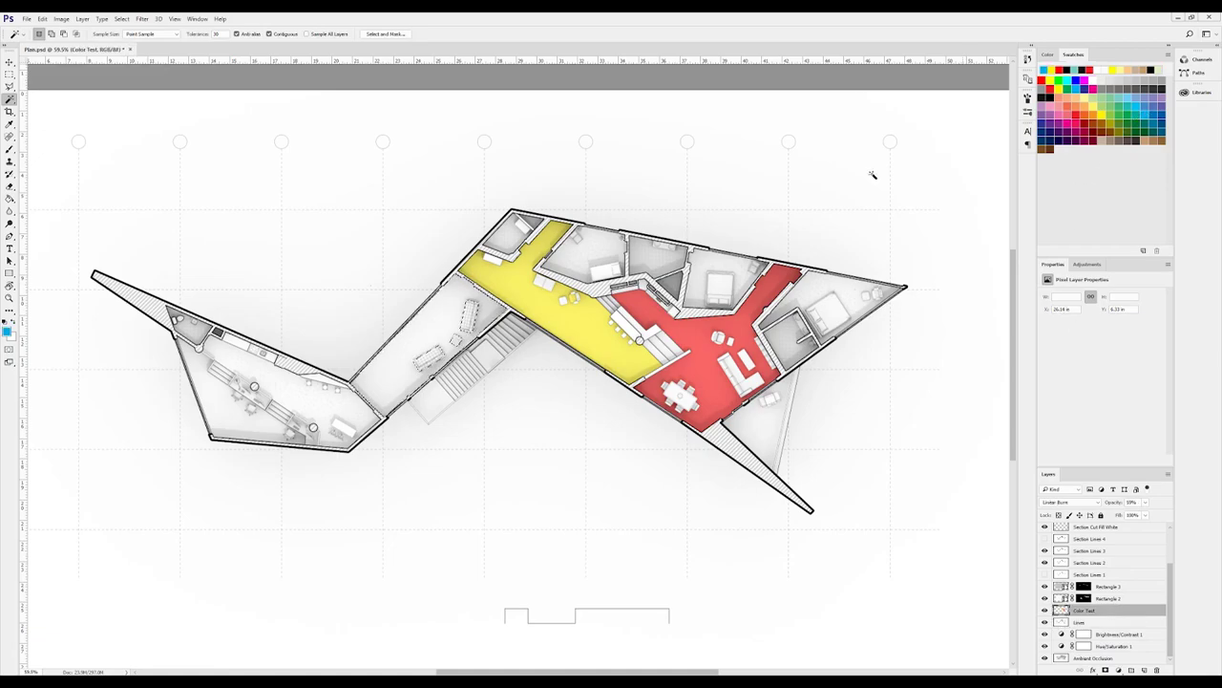
{"action": "key", "text": "g"}
{"action": "left_click", "coordinate": [443, 338]}
{"action": "key", "text": "ctrl+d"}
Step: Hide the Color Test layer and raise the Hue/Saturation adjustment's lightness to about +48
{"action": "left_click", "coordinate": [1044, 609]}
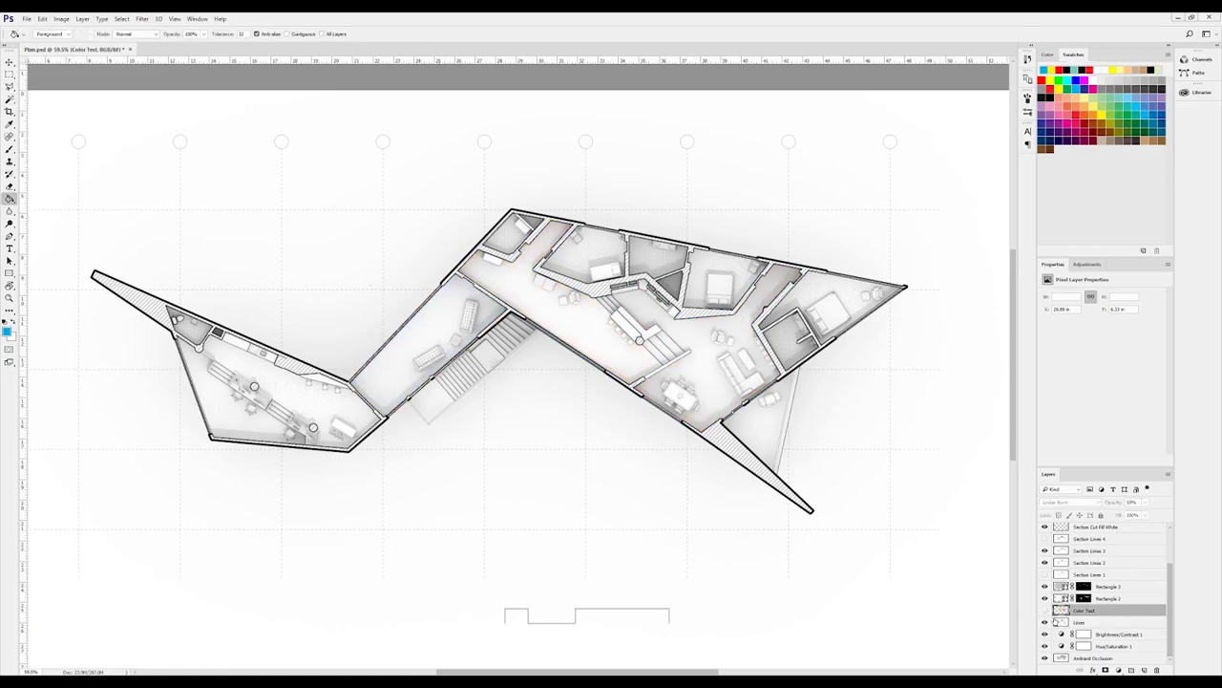
{"action": "left_click", "coordinate": [1107, 646]}
{"action": "mouse_move", "coordinate": [1104, 364]}
{"action": "left_mouse_down"}
{"action": "mouse_move", "coordinate": [1153, 380]}
{"action": "mouse_move", "coordinate": [1131, 380]}
{"action": "left_mouse_up"}
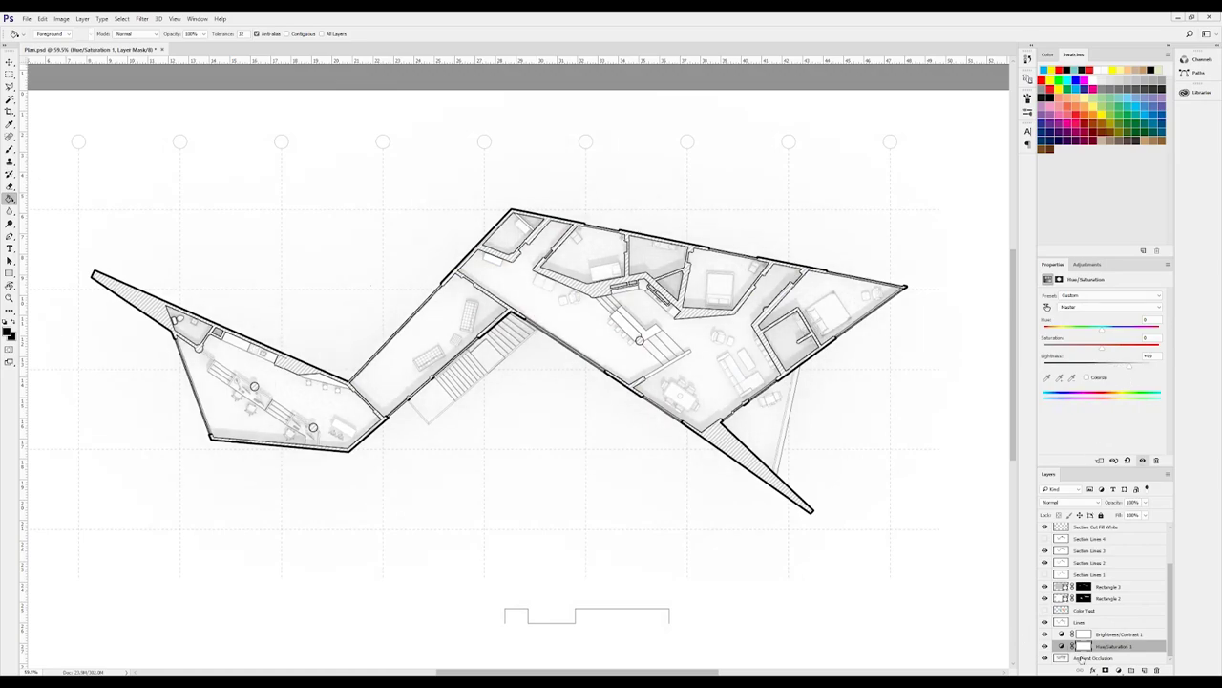
{"action": "left_click", "coordinate": [1112, 634]}
Step: Export the finished plan as a PNG at 100% scale, saved as Final Plan in the Working folder
{"action": "left_click", "coordinate": [28, 18]}
{"action": "mouse_move", "coordinate": [86, 191]}
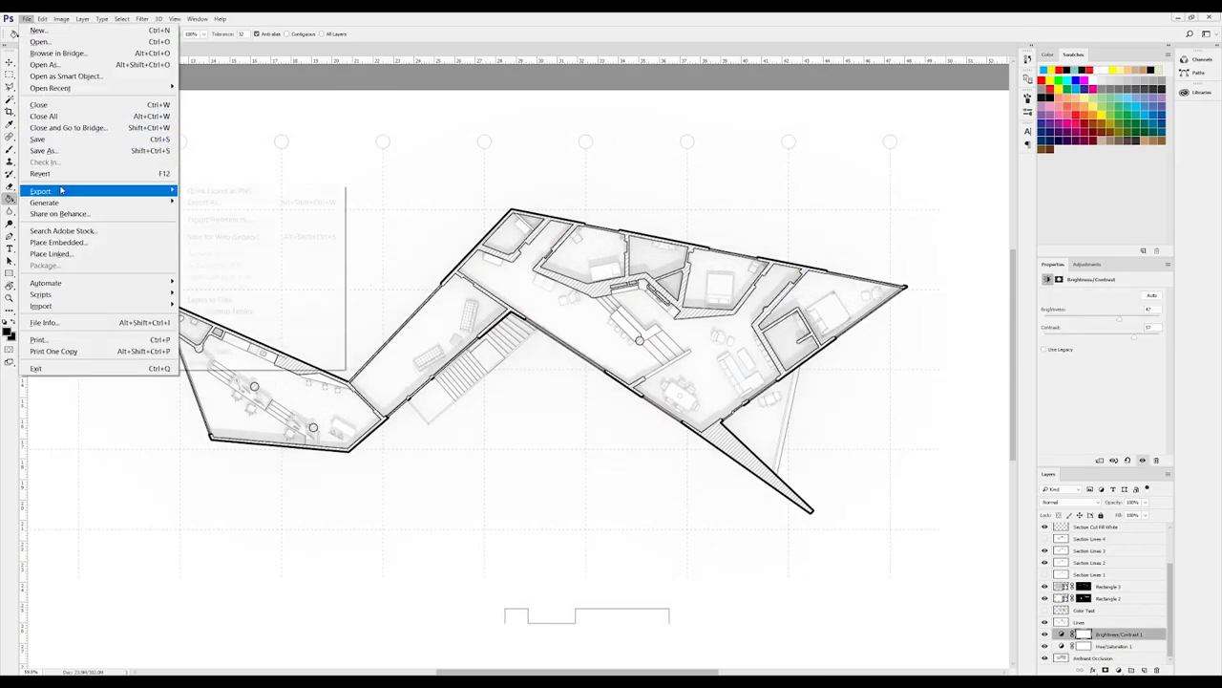
{"action": "left_click", "coordinate": [264, 212]}
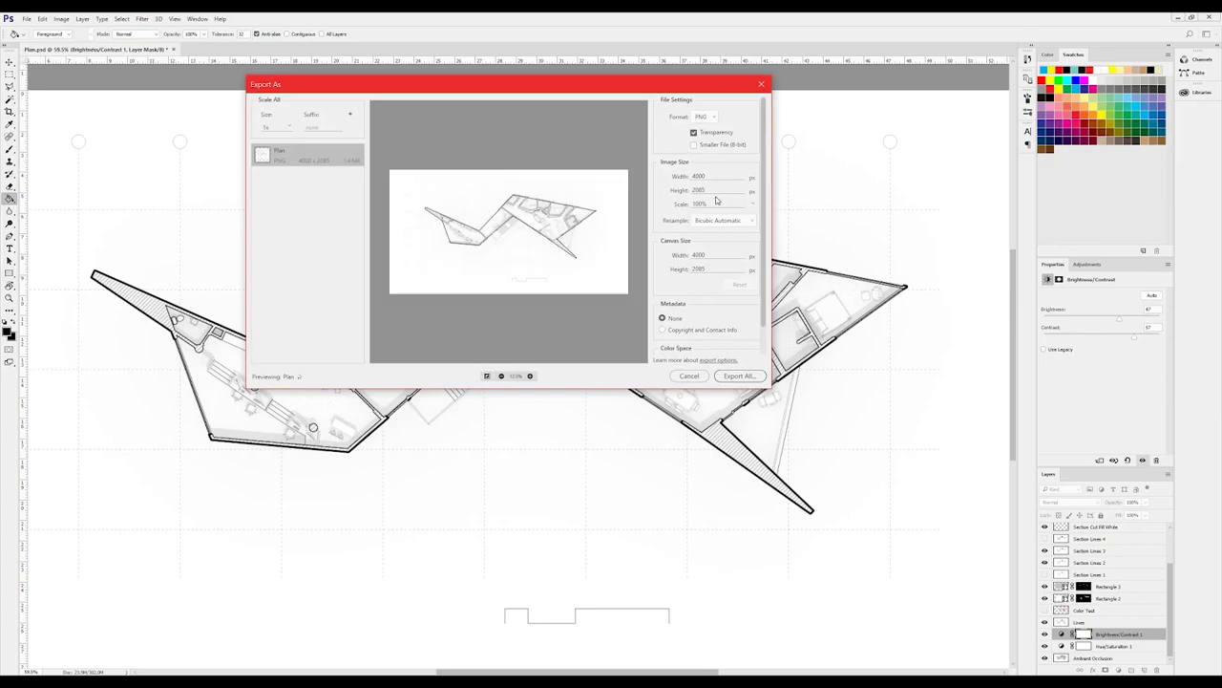
{"action": "left_click", "coordinate": [738, 375]}
{"action": "left_click_drag", "start_coordinate": [324, 277], "coordinate": [218, 265]}
{"action": "type", "text": "Export"}
{"action": "key", "text": "Return"}
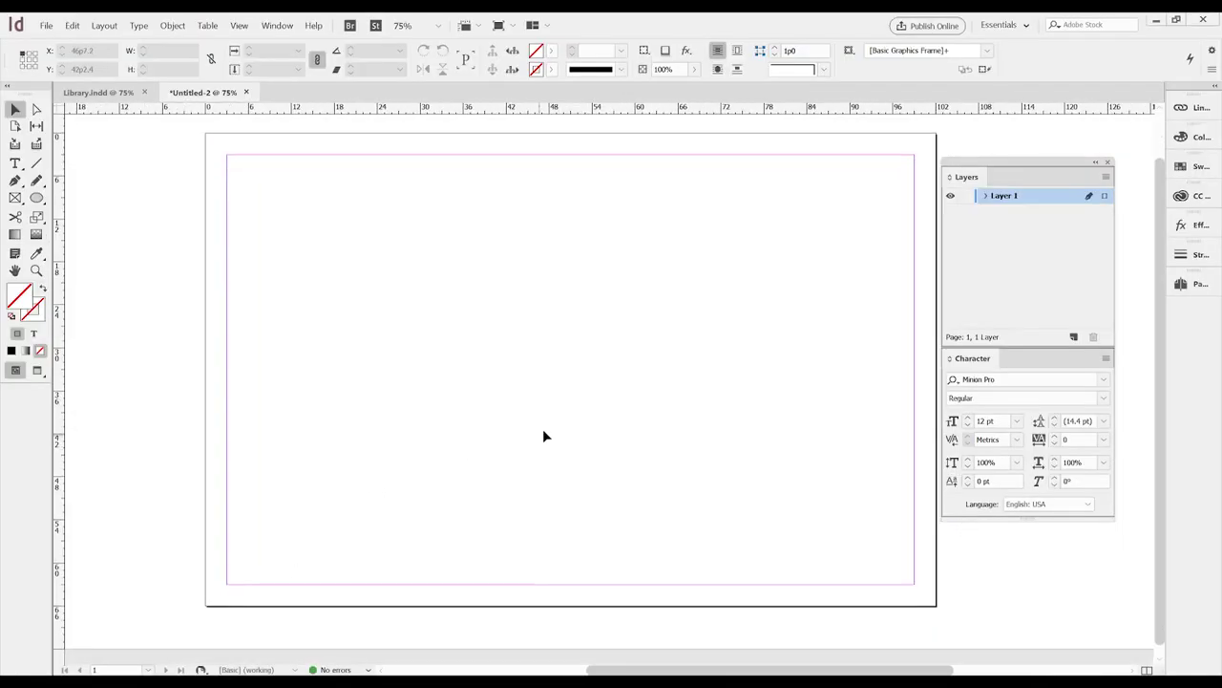
Step: Switch to InDesign and place Final Plan.png on the page of the untitled document
{"action": "key", "text": "ctrl+d"}
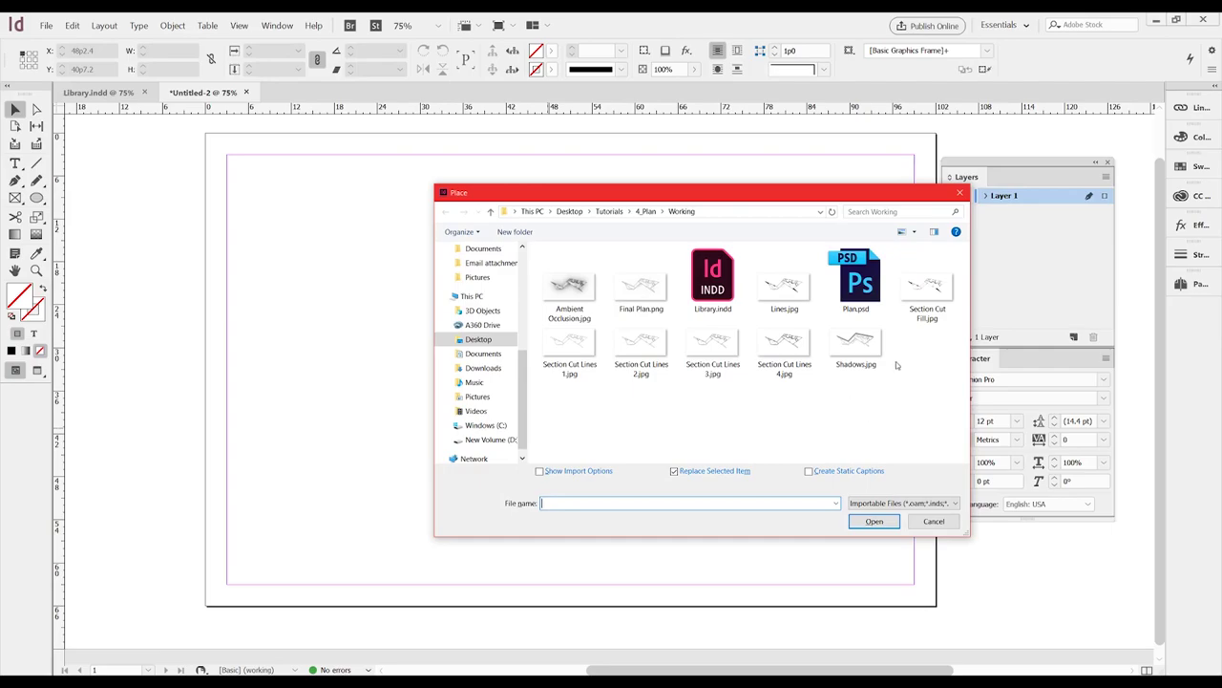
{"action": "left_click", "coordinate": [641, 281]}
{"action": "left_click", "coordinate": [874, 521]}
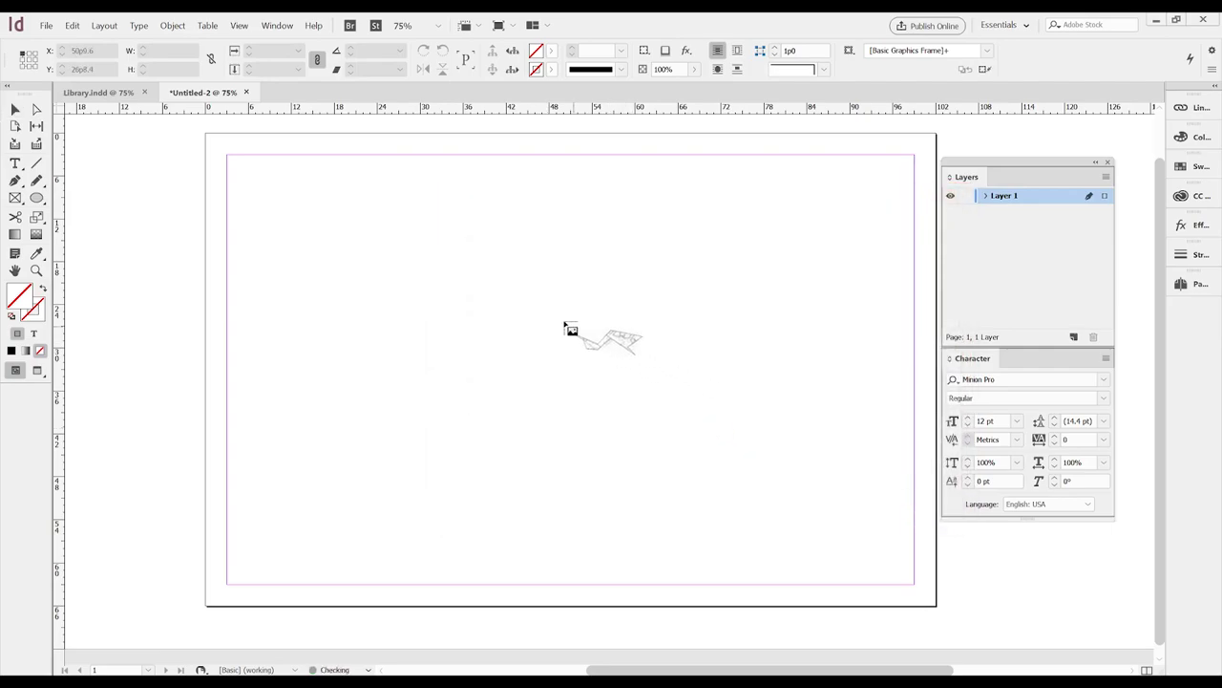
{"action": "left_click", "coordinate": [564, 325]}
Step: Scale the oversized placed plan down to about 58p4 wide so it fits on the page
{"action": "left_click_drag", "start_coordinate": [645, 448], "coordinate": [468, 347]}
{"action": "key", "text": "ctrl+minus"}
{"action": "key", "text": "ctrl+minus"}
{"action": "key", "text": "ctrl+minus"}
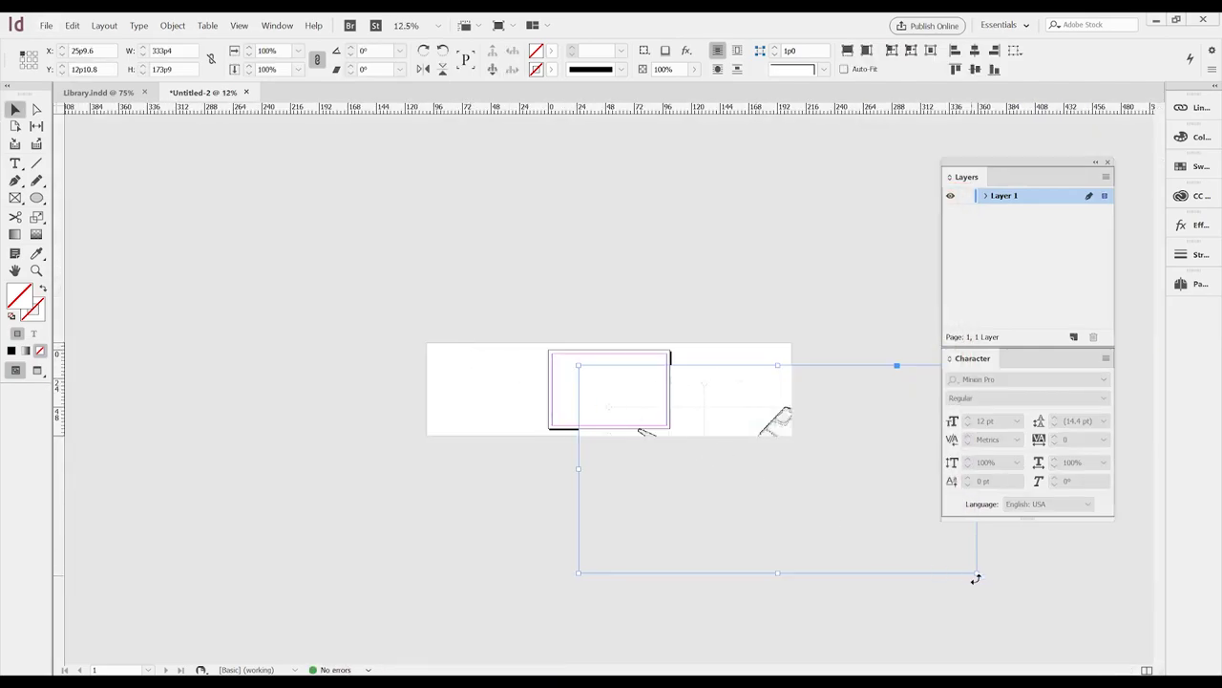
{"action": "left_click_drag", "start_coordinate": [976, 578], "coordinate": [647, 404]}
Step: Set the placed plan image's display performance to High Quality Display
{"action": "right_click", "coordinate": [733, 346]}
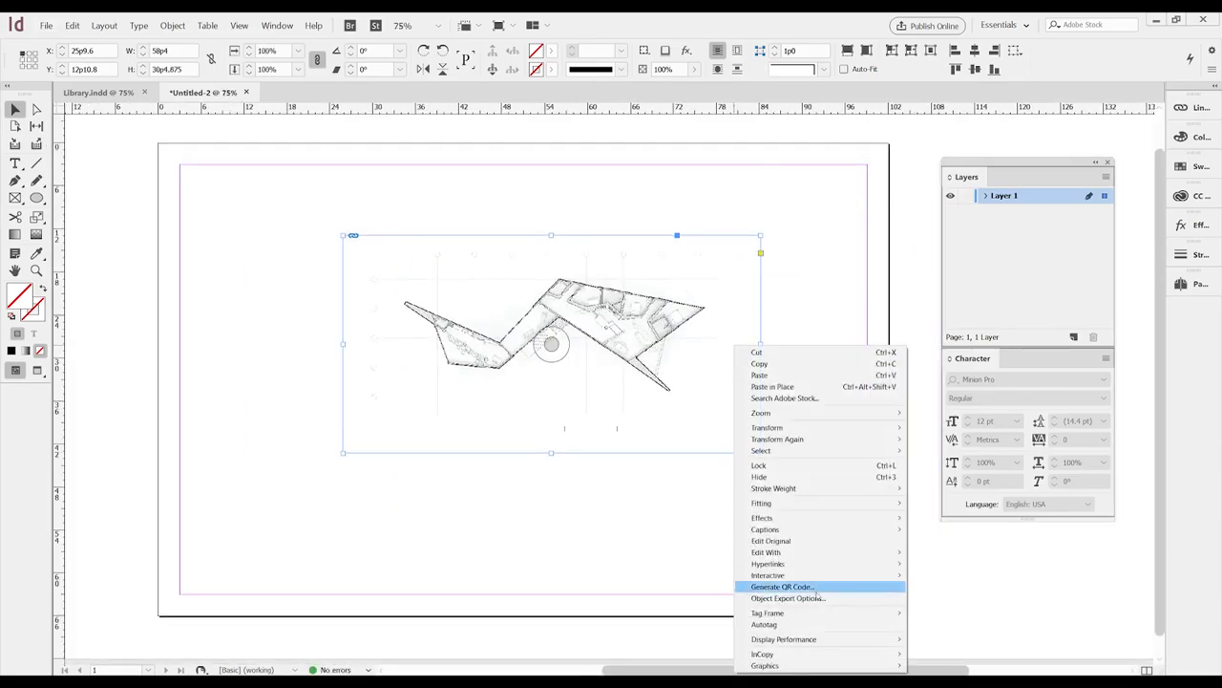
{"action": "mouse_move", "coordinate": [821, 639]}
{"action": "left_click", "coordinate": [958, 658]}
Step: Crop the image frame closely around the plan and its grid, leaving out the scale graphic below it
{"action": "scroll", "coordinate": [708, 348], "scroll_direction": "up", "scroll_amount": 2}
{"action": "left_click_drag", "start_coordinate": [795, 343], "coordinate": [733, 343]}
{"action": "left_click_drag", "start_coordinate": [418, 522], "coordinate": [421, 423]}
{"action": "scroll", "coordinate": [401, 377], "scroll_direction": "left", "scroll_amount": 3}
{"action": "scroll", "coordinate": [401, 377], "scroll_direction": "up", "scroll_amount": 1}
{"action": "left_click_drag", "start_coordinate": [271, 325], "coordinate": [314, 330]}
{"action": "left_click_drag", "start_coordinate": [608, 194], "coordinate": [607, 213]}
Step: Enlarge the cropped plan to about 93p8 wide, move it into the upper area within the page margins and preview the page
{"action": "key", "text": "ctrl+shift+a"}
{"action": "scroll", "coordinate": [577, 267], "scroll_direction": "down", "scroll_amount": 2}
{"action": "left_click", "coordinate": [669, 277]}
{"action": "left_click_drag", "start_coordinate": [772, 230], "coordinate": [879, 185]}
{"action": "left_click_drag", "start_coordinate": [862, 208], "coordinate": [929, 215]}
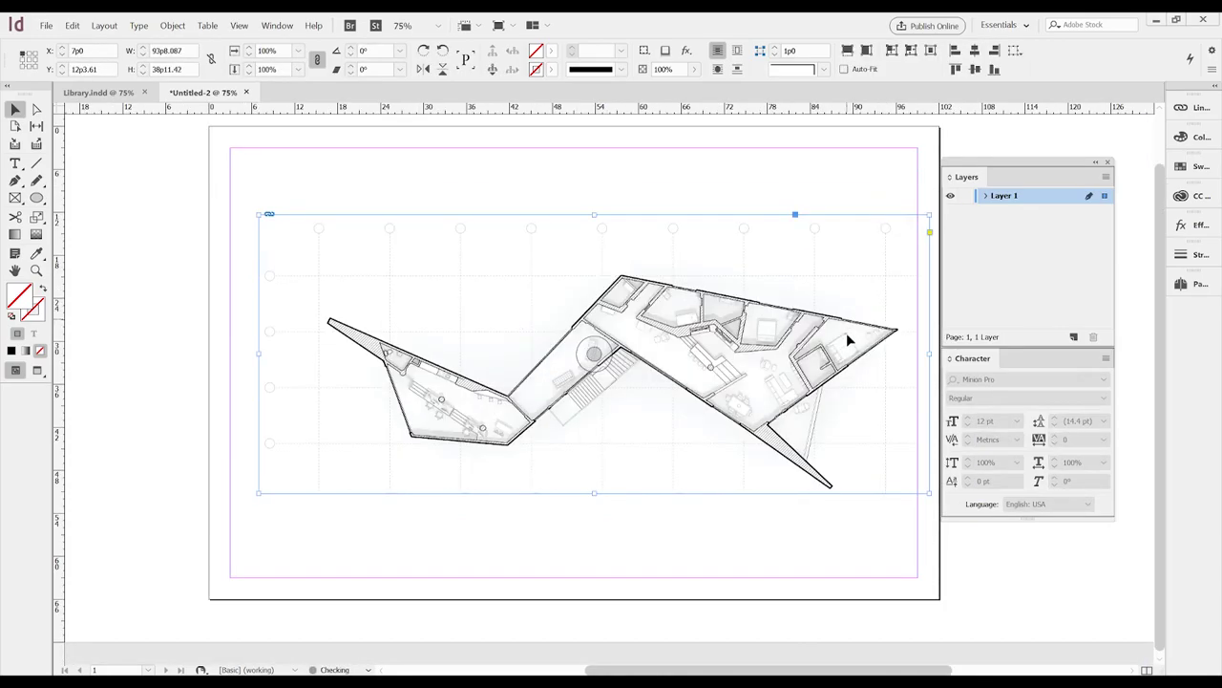
{"action": "left_click_drag", "start_coordinate": [846, 332], "coordinate": [821, 384]}
{"action": "key", "text": "shift+w"}
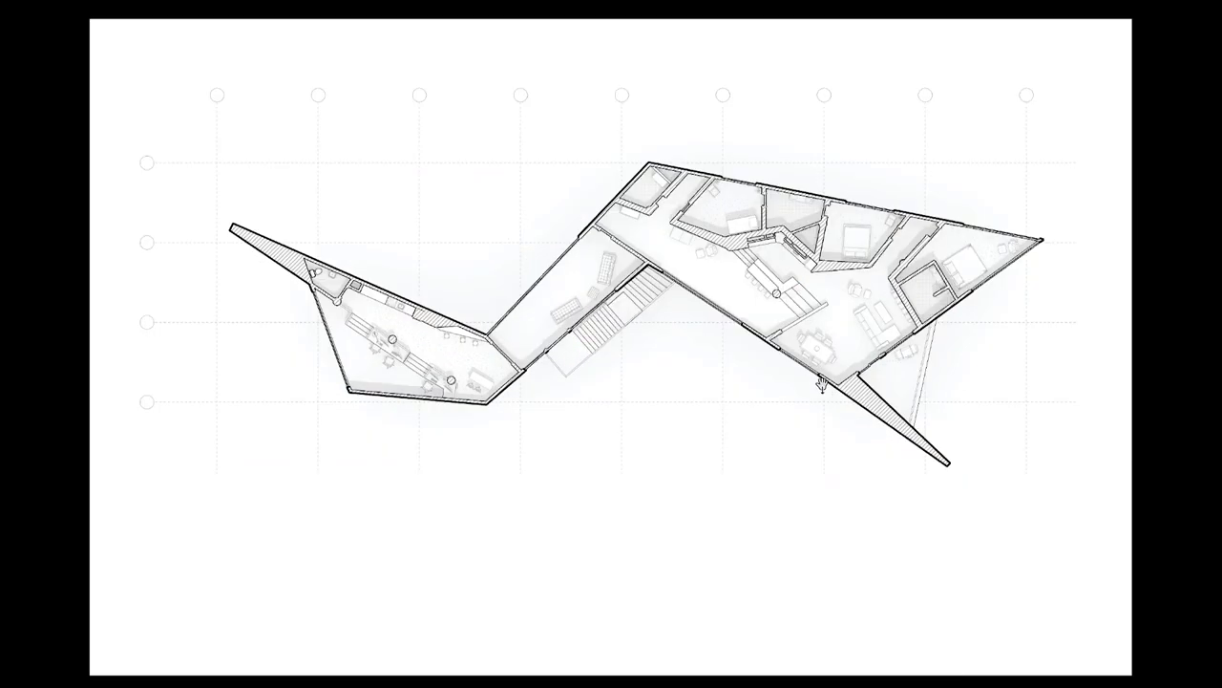
{"action": "key", "text": "Escape"}
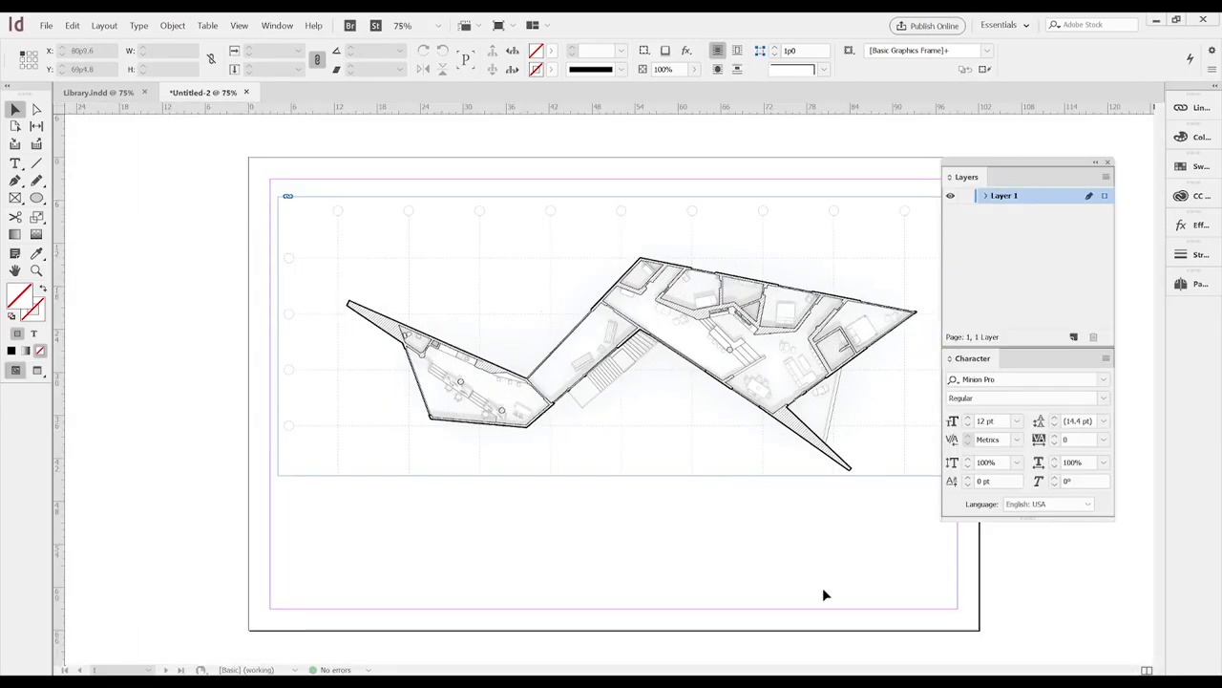
Step: Rename the layer holding the placed plan as Image
{"action": "double_click", "coordinate": [1023, 199]}
{"action": "type", "text": "Image"}
{"action": "key", "text": "Return"}
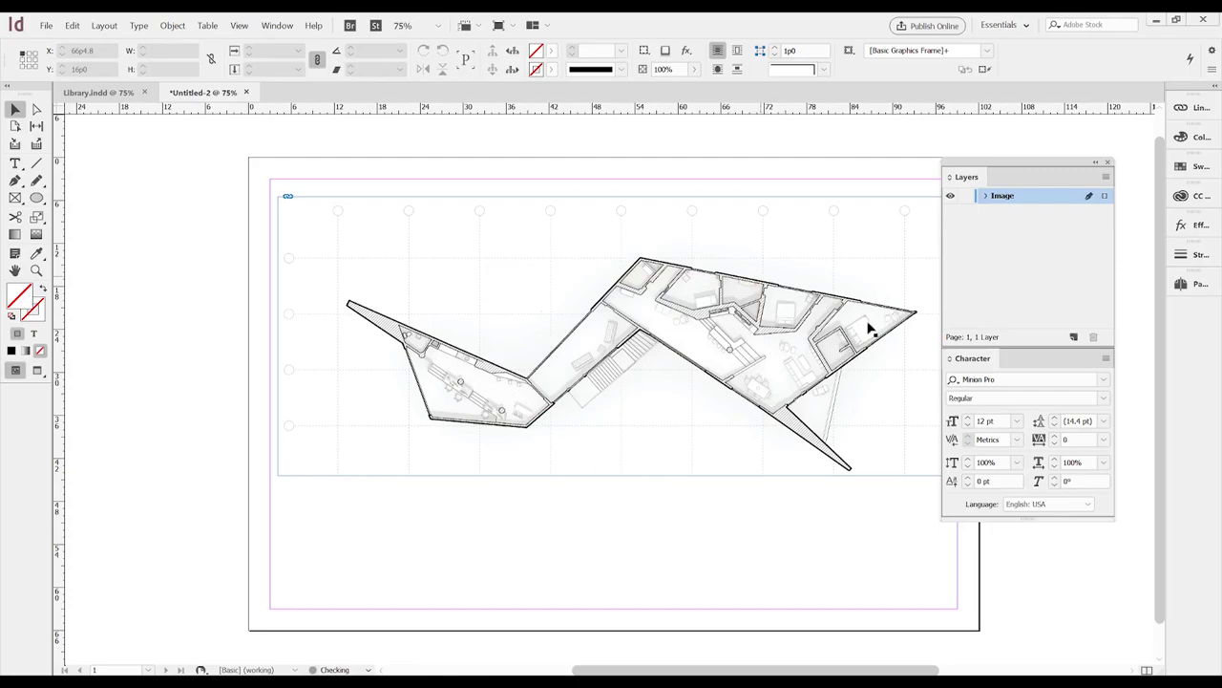
Step: Create a new layer named Annotate above the Image layer and lock the Image layer
{"action": "left_click", "coordinate": [1073, 337]}
{"action": "double_click", "coordinate": [1004, 197]}
{"action": "type", "text": "Ar"}
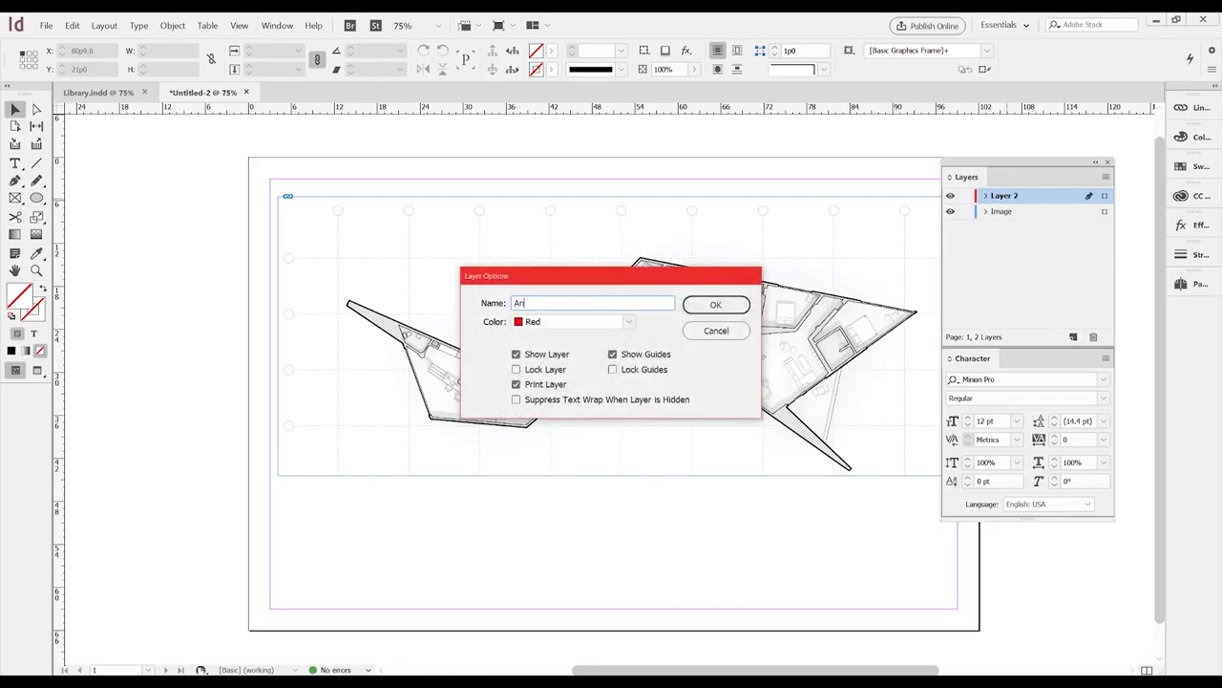
{"action": "type", "text": "notate"}
{"action": "key", "text": "Return"}
{"action": "left_click", "coordinate": [965, 211]}
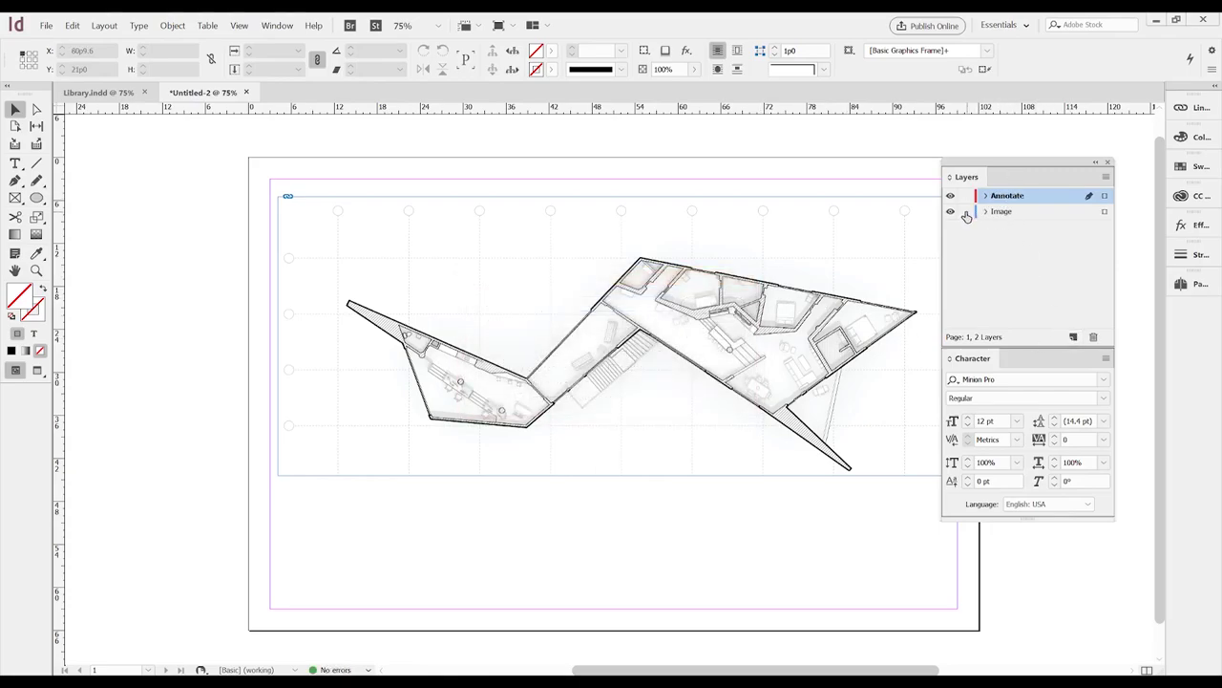
Step: Copy the 01 number label from Library.indd into the plan document on the Annotate layer
{"action": "left_click_drag", "start_coordinate": [789, 355], "coordinate": [734, 342]}
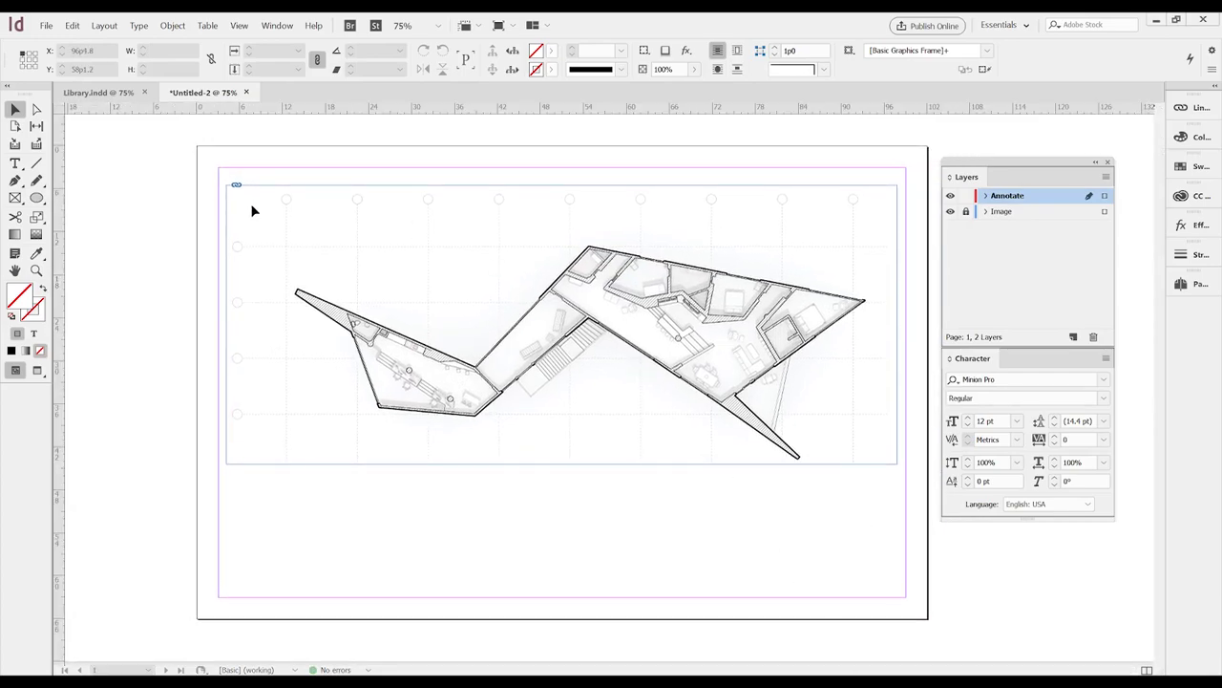
{"action": "scroll", "coordinate": [386, 236], "scroll_direction": "up", "scroll_amount": 3}
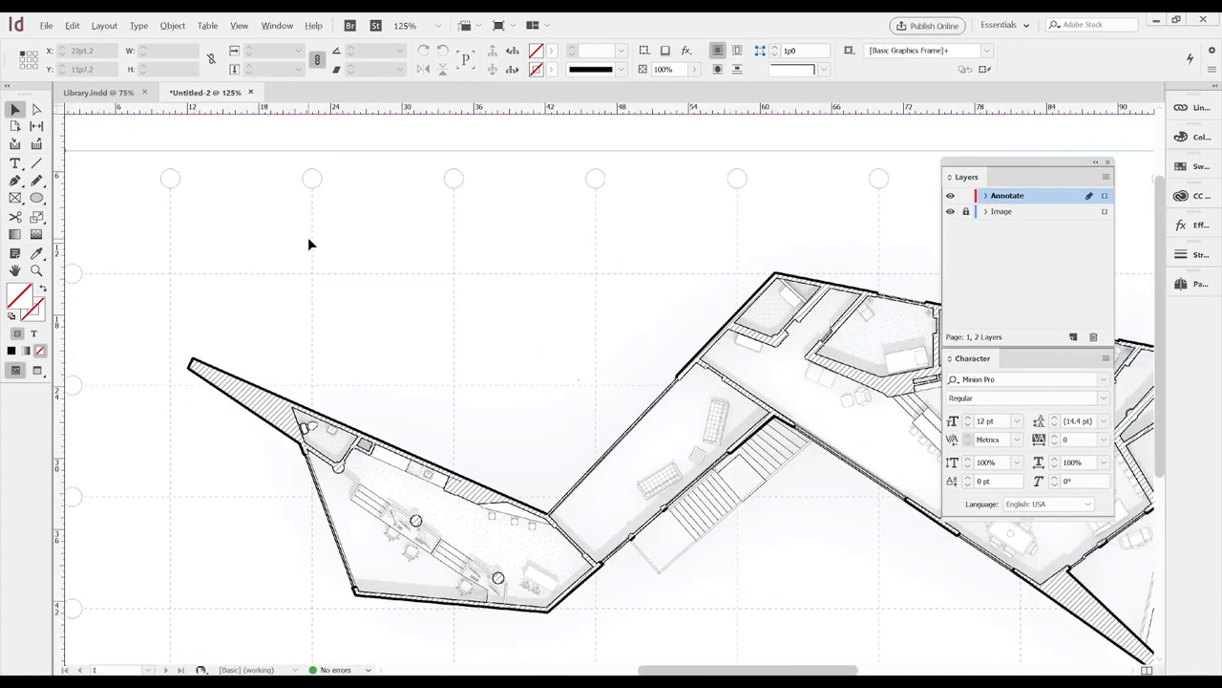
{"action": "left_click_drag", "start_coordinate": [539, 242], "coordinate": [498, 271]}
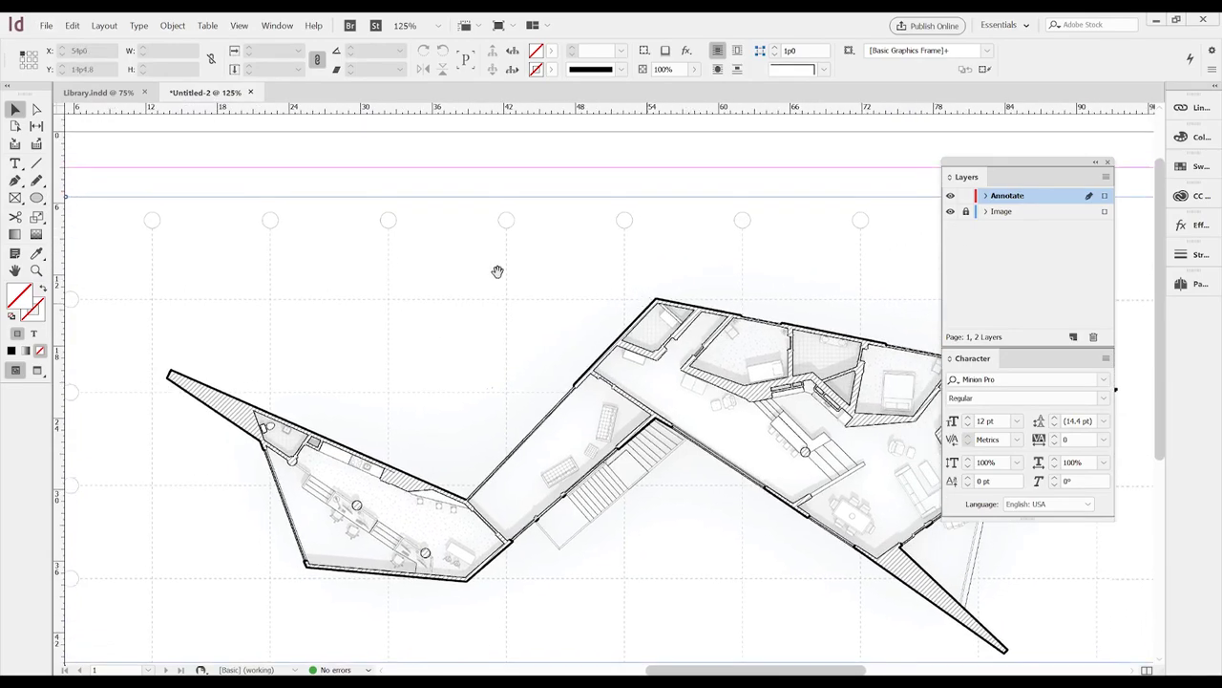
{"action": "left_click", "coordinate": [114, 93]}
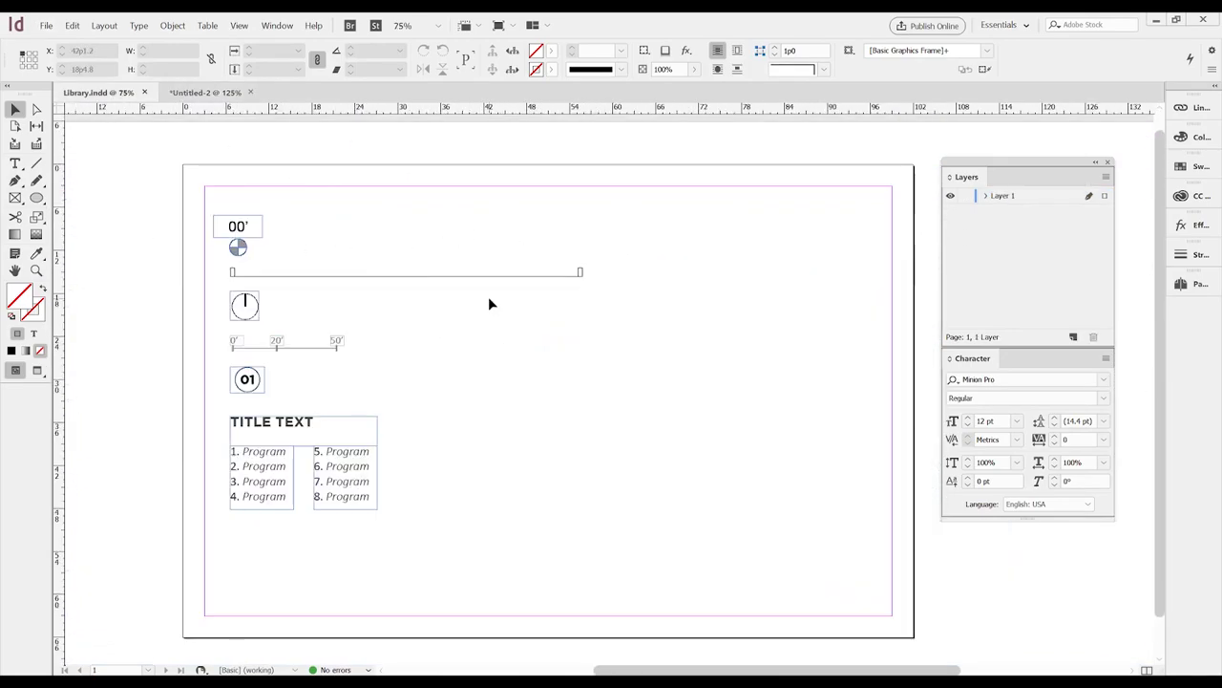
{"action": "scroll", "coordinate": [489, 296], "scroll_direction": "down", "scroll_amount": 1}
{"action": "scroll", "coordinate": [452, 362], "scroll_direction": "up", "scroll_amount": 2}
{"action": "left_click_drag", "start_coordinate": [579, 428], "coordinate": [511, 377]}
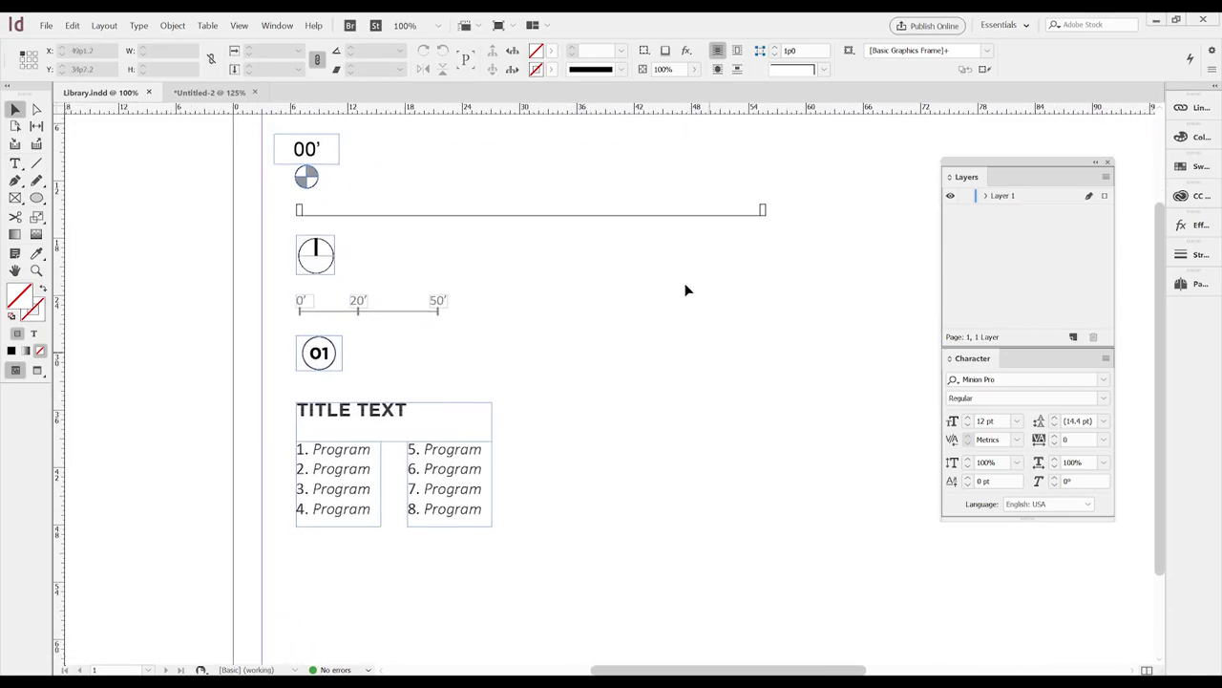
{"action": "scroll", "coordinate": [476, 470], "scroll_direction": "up", "scroll_amount": 1}
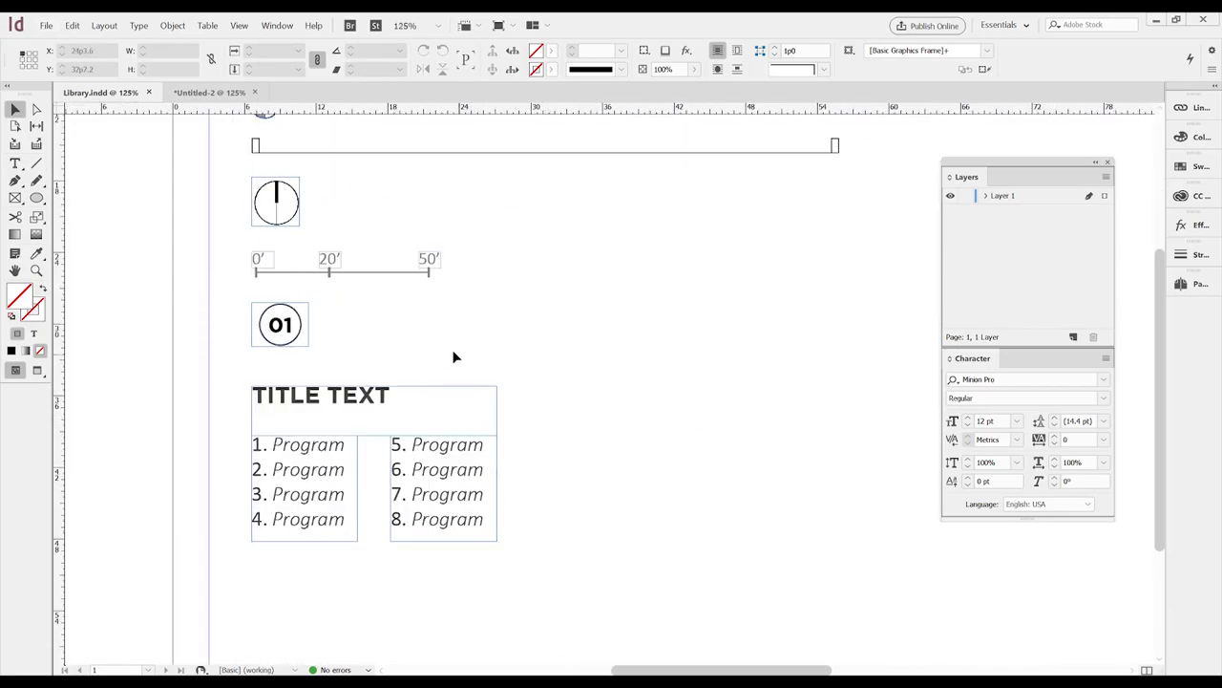
{"action": "left_click", "coordinate": [286, 353]}
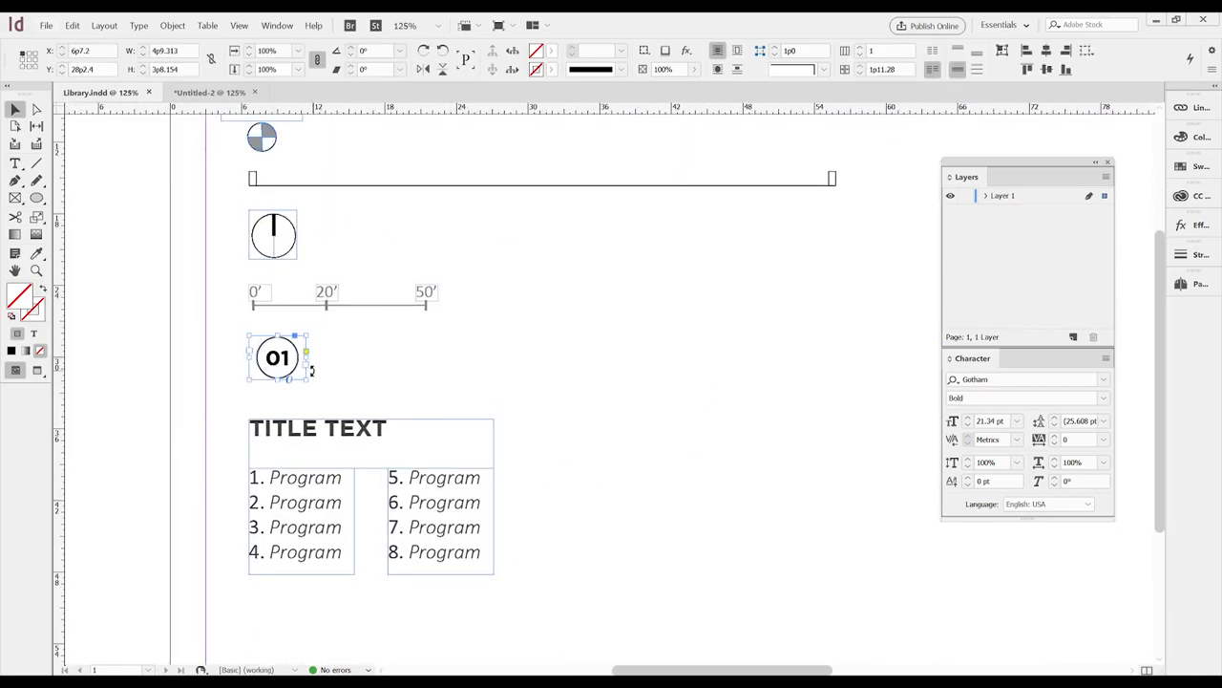
{"action": "left_click", "coordinate": [209, 92]}
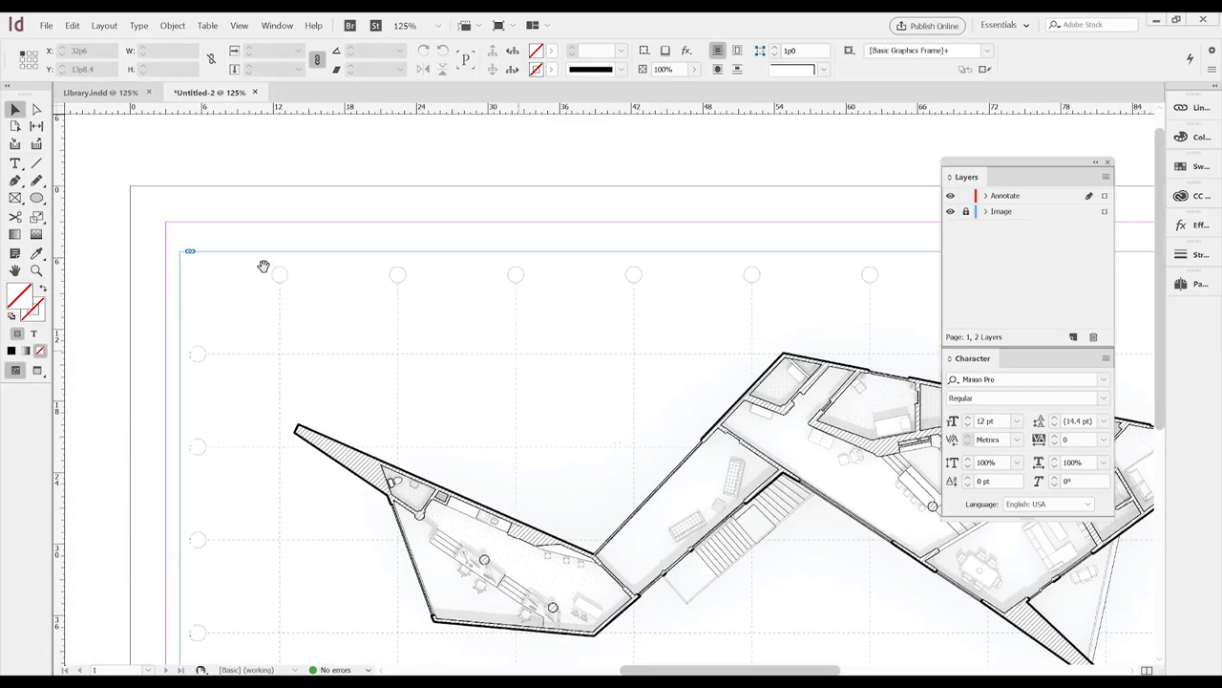
{"action": "scroll", "coordinate": [264, 266], "scroll_direction": "up", "scroll_amount": 4}
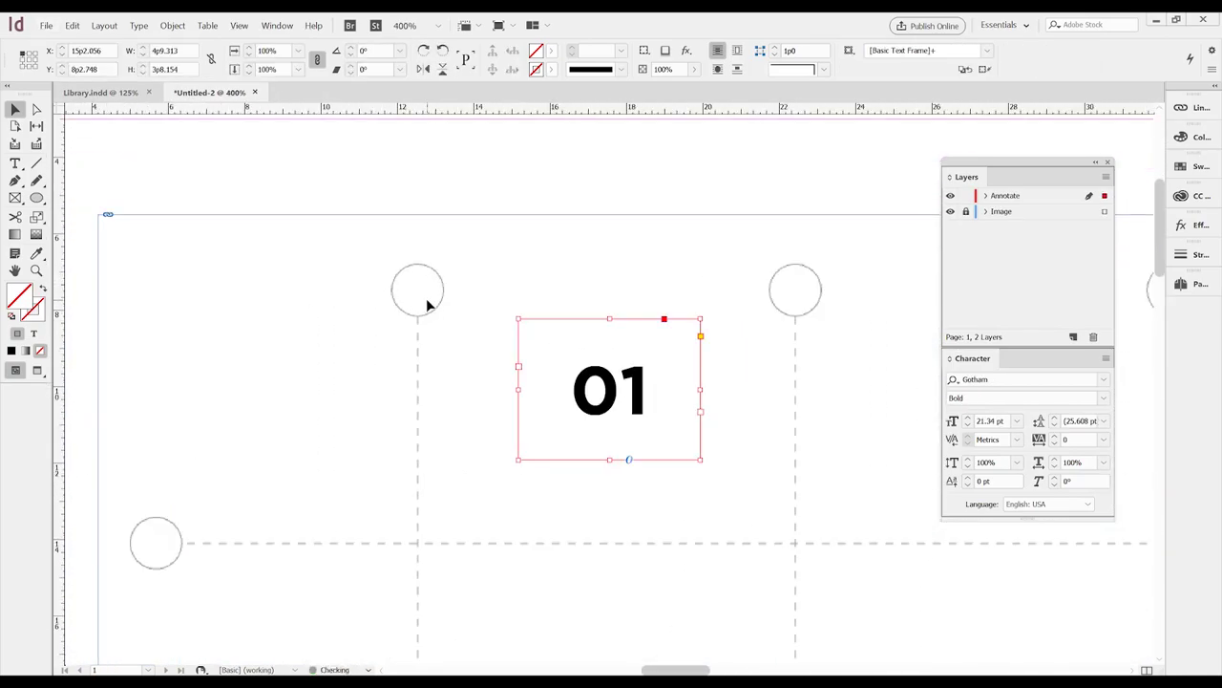
Step: Move the 01 label onto the first upper grid circle, change its text to A and scale it down to fit the circle
{"action": "left_click_drag", "start_coordinate": [398, 299], "coordinate": [399, 299]}
{"action": "key", "text": "ctrl+="}
{"action": "double_click", "coordinate": [477, 351]}
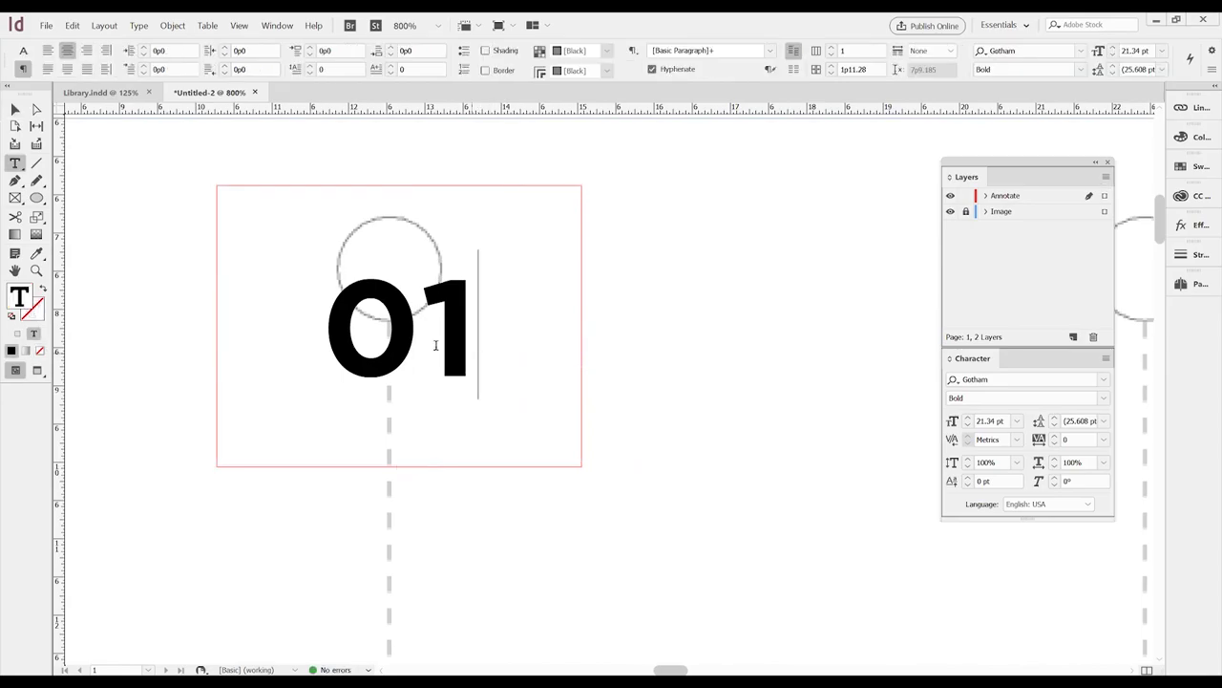
{"action": "key", "text": "ctrl+a"}
{"action": "type", "text": "A"}
{"action": "key", "text": "Escape"}
{"action": "left_click_drag", "start_coordinate": [584, 470], "coordinate": [481, 335]}
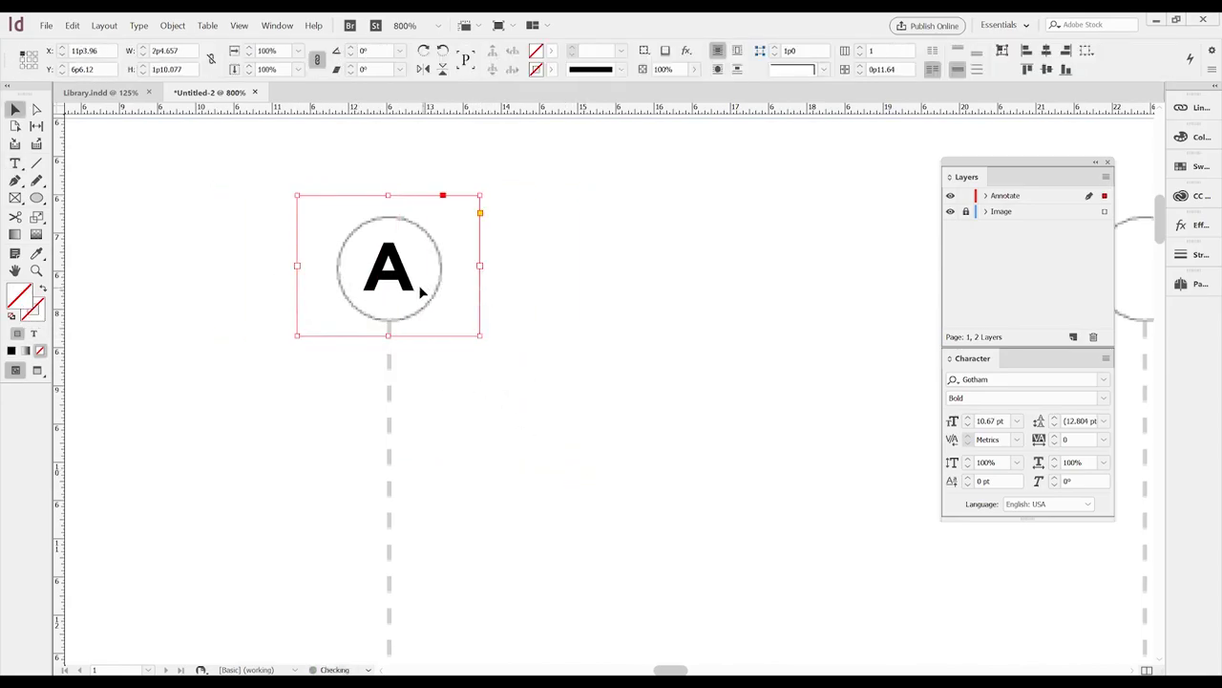
Step: Nudge the A label to centre it in the grid circle and set its font weight to Medium
{"action": "key", "text": "Right"}
{"action": "double_click", "coordinate": [432, 284]}
{"action": "key", "text": "ctrl+a"}
{"action": "left_click", "coordinate": [1103, 398]}
{"action": "left_click", "coordinate": [999, 472]}
{"action": "key", "text": "Escape"}
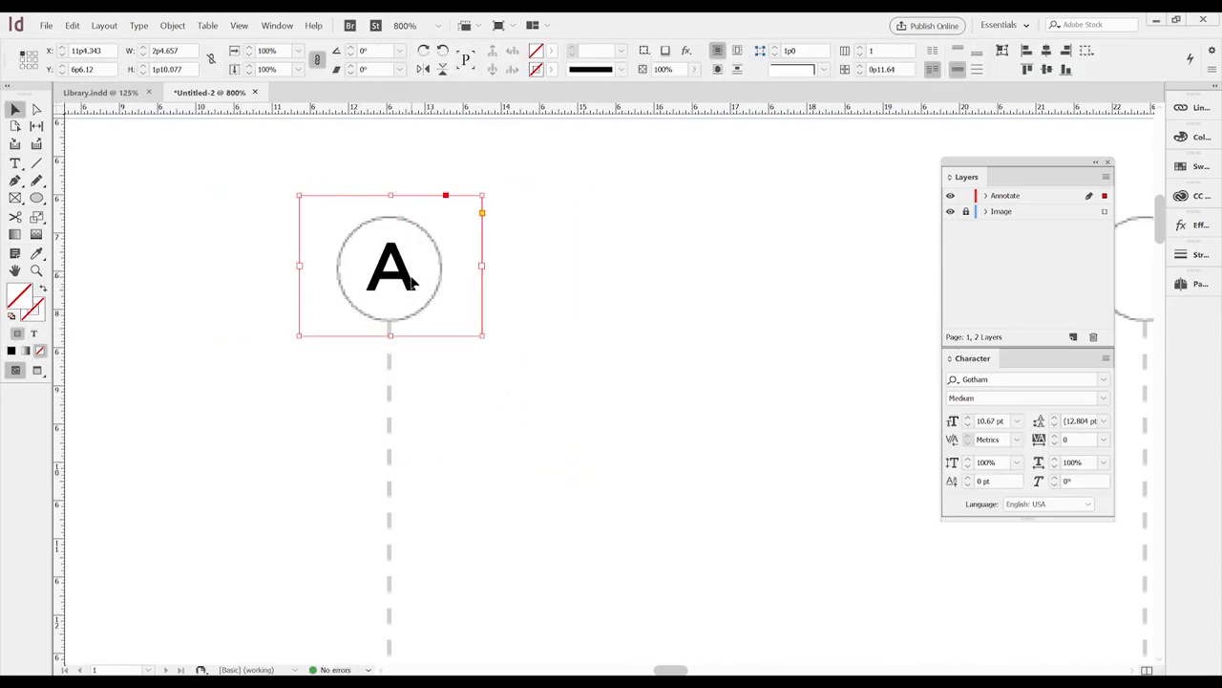
Step: Set the A label's opacity to 64% and adjust the upper and lower edges of its frame around the circle
{"action": "left_click", "coordinate": [421, 272]}
{"action": "scroll", "coordinate": [368, 314], "scroll_direction": "down", "scroll_amount": 5}
{"action": "scroll", "coordinate": [375, 321], "scroll_direction": "up", "scroll_amount": 4}
{"action": "left_click", "coordinate": [363, 296]}
{"action": "left_click_drag", "start_coordinate": [361, 309], "coordinate": [361, 315]}
{"action": "left_click_drag", "start_coordinate": [359, 204], "coordinate": [359, 201]}
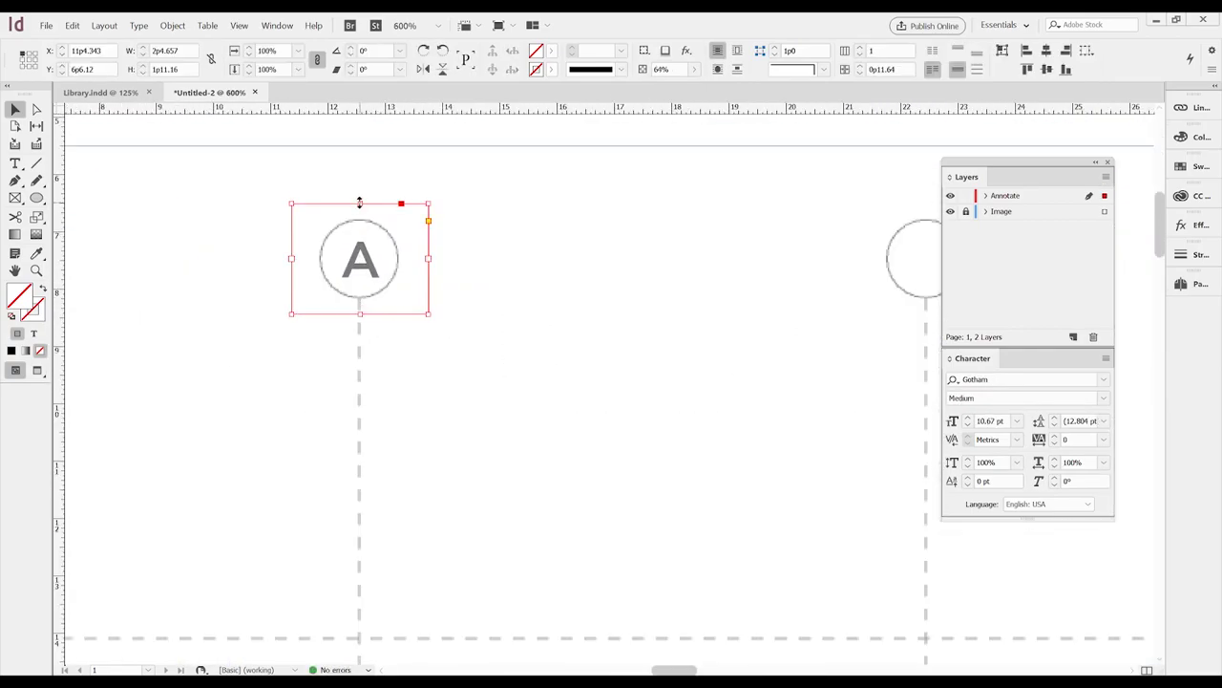
Step: Label the remaining grid circles with copies of the A label, lettered B to I and numbered 1 to 4
{"action": "left_click", "coordinate": [295, 192]}
{"action": "scroll", "coordinate": [294, 192], "scroll_direction": "down", "scroll_amount": 4}
{"action": "left_click", "coordinate": [240, 194]}
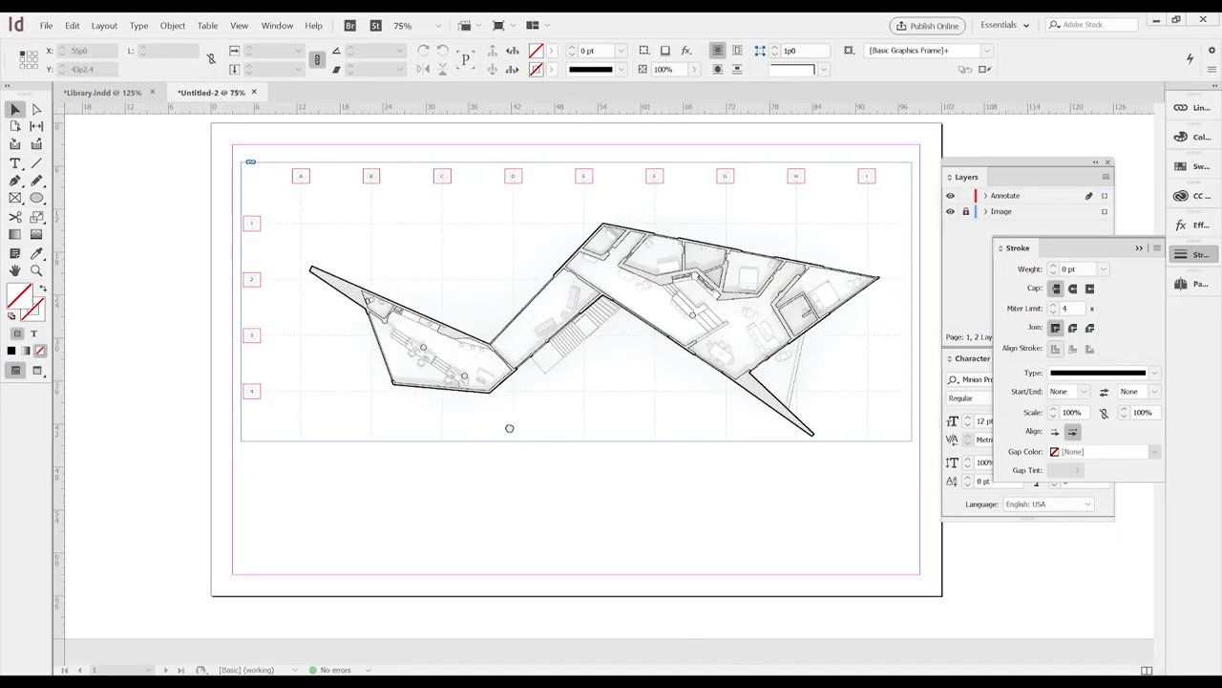
Step: Group the circled 01 label with its circle in Library.indd for copying
{"action": "left_click_drag", "start_coordinate": [509, 428], "coordinate": [436, 417]}
{"action": "scroll", "coordinate": [442, 371], "scroll_direction": "up", "scroll_amount": 2}
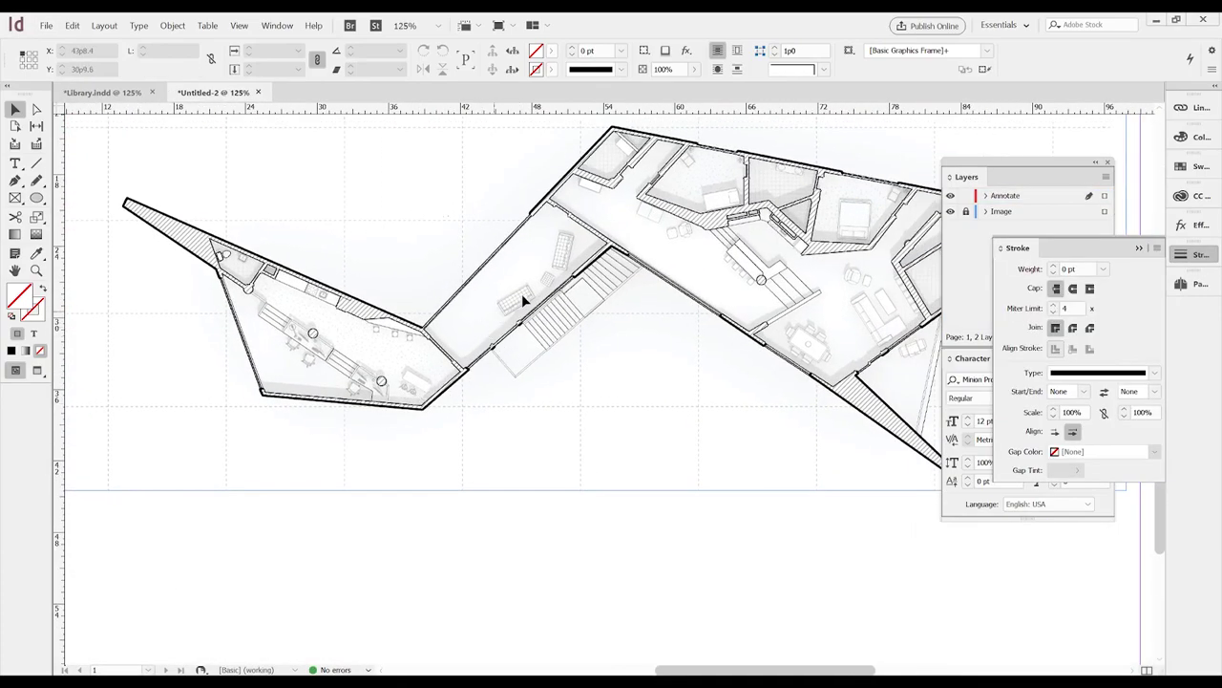
{"action": "left_click", "coordinate": [108, 93]}
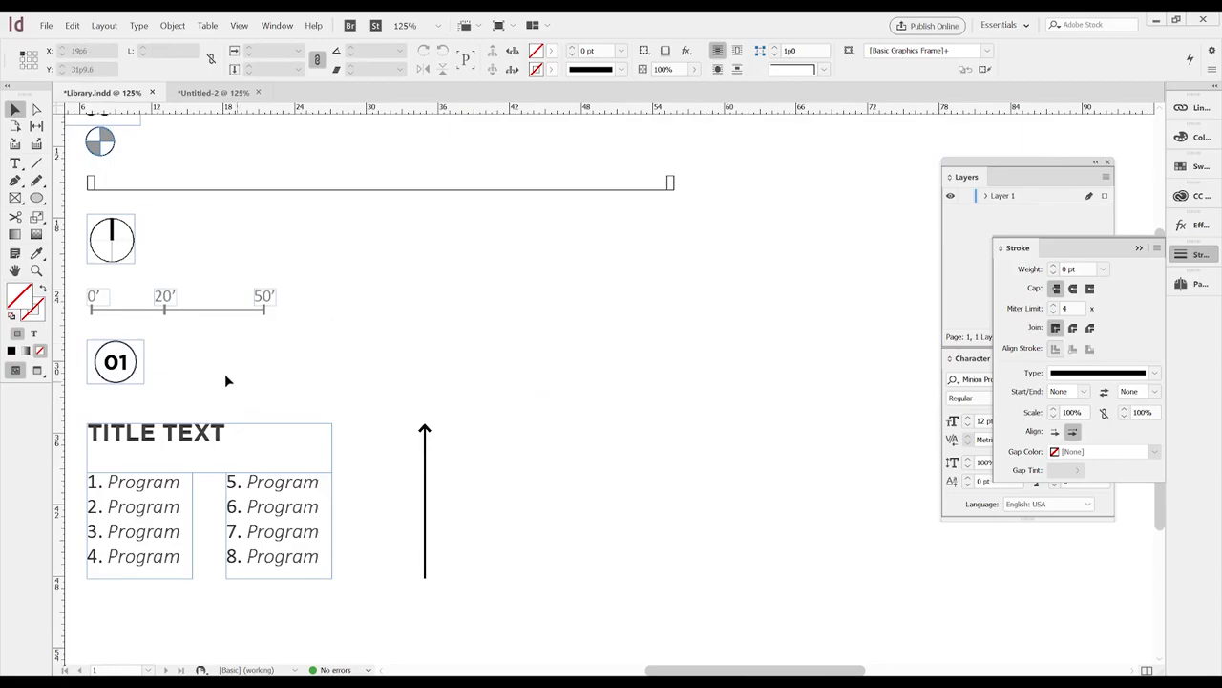
{"action": "left_click", "coordinate": [80, 336]}
{"action": "right_click", "coordinate": [125, 357]}
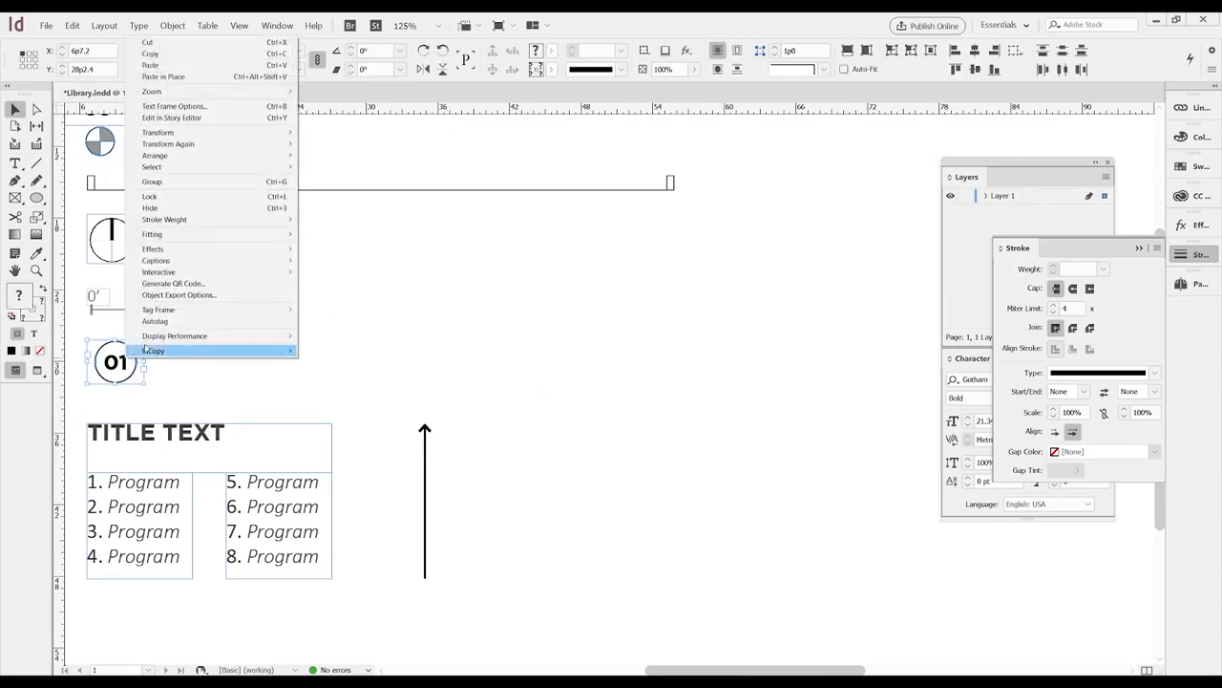
{"action": "left_click", "coordinate": [177, 183]}
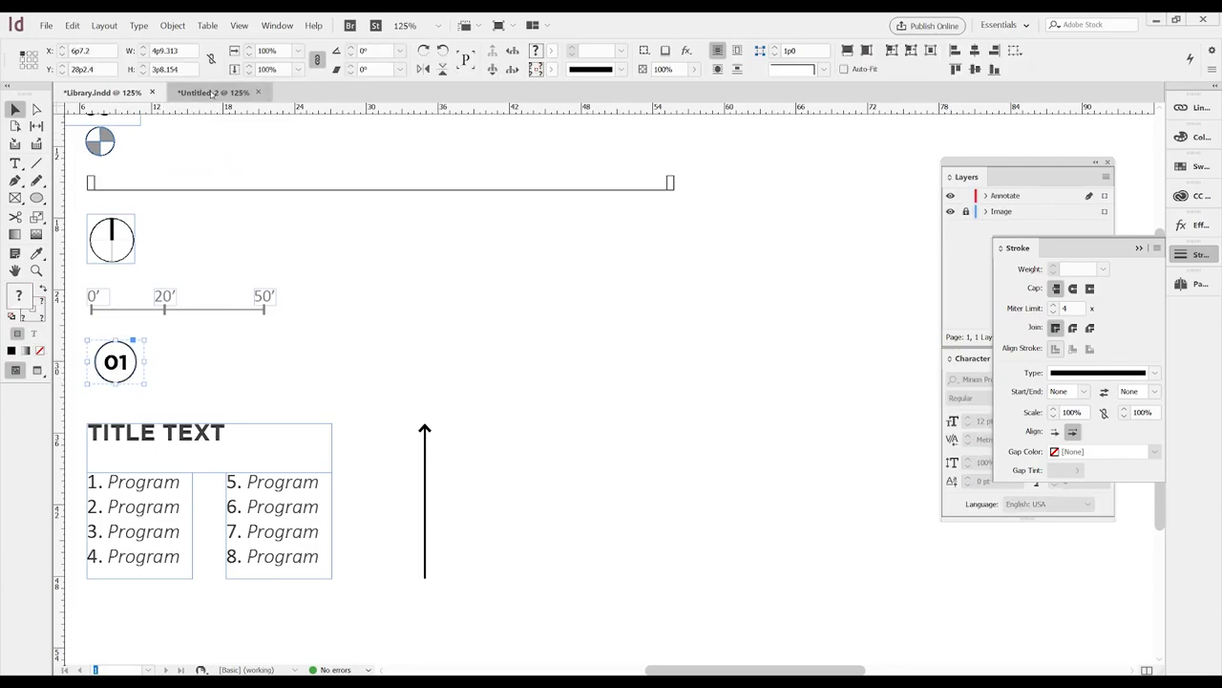
Step: Paste the circled 01 label into the plan document and position it inside the left wing's room
{"action": "left_click", "coordinate": [212, 93]}
{"action": "key", "text": "ctrl+equal"}
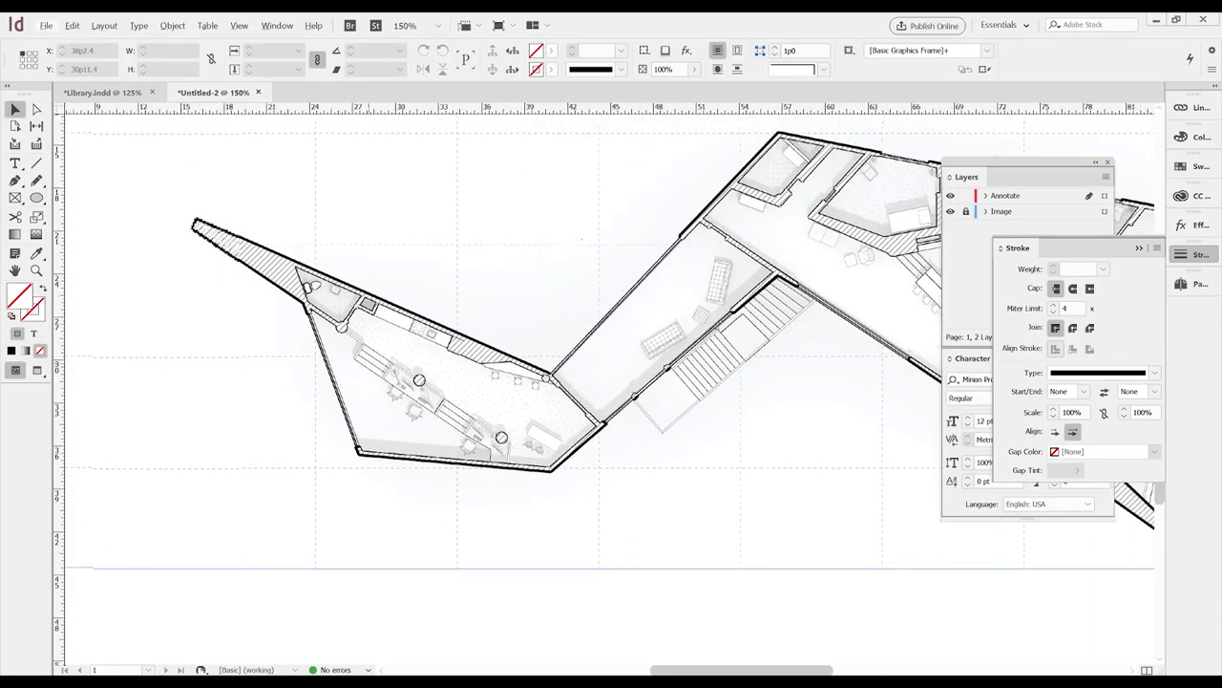
{"action": "key", "text": "ctrl+v"}
{"action": "left_click_drag", "start_coordinate": [613, 409], "coordinate": [512, 418]}
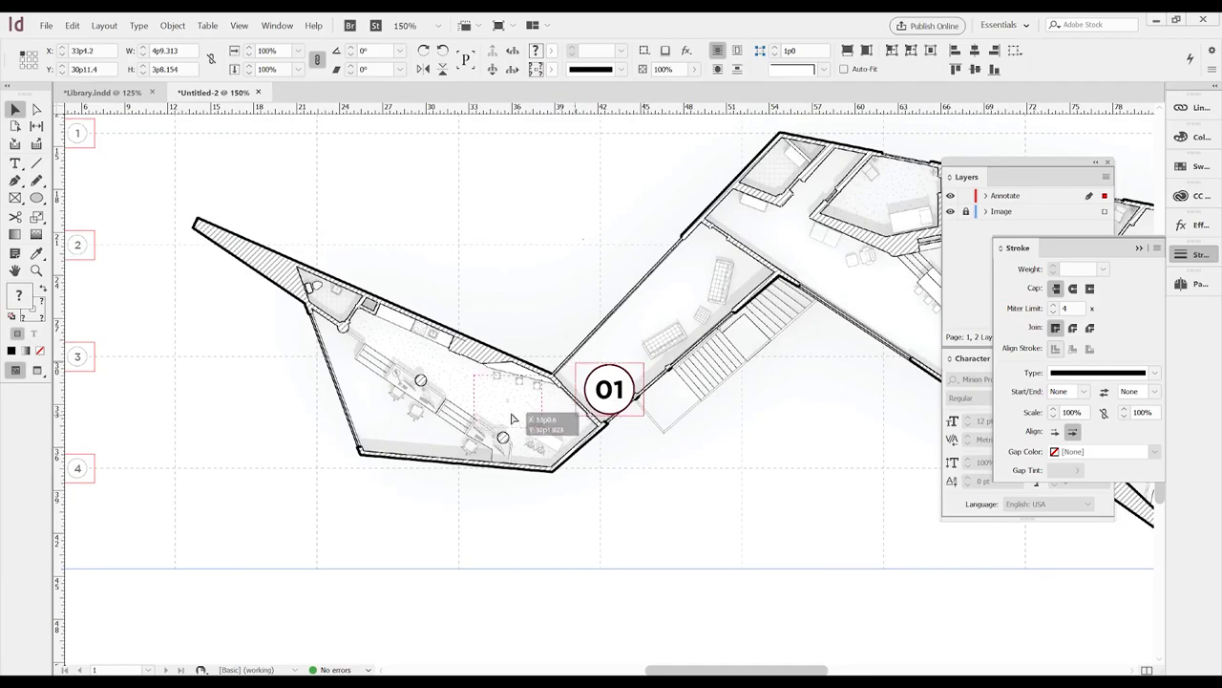
{"action": "left_click_drag", "start_coordinate": [683, 402], "coordinate": [605, 394]}
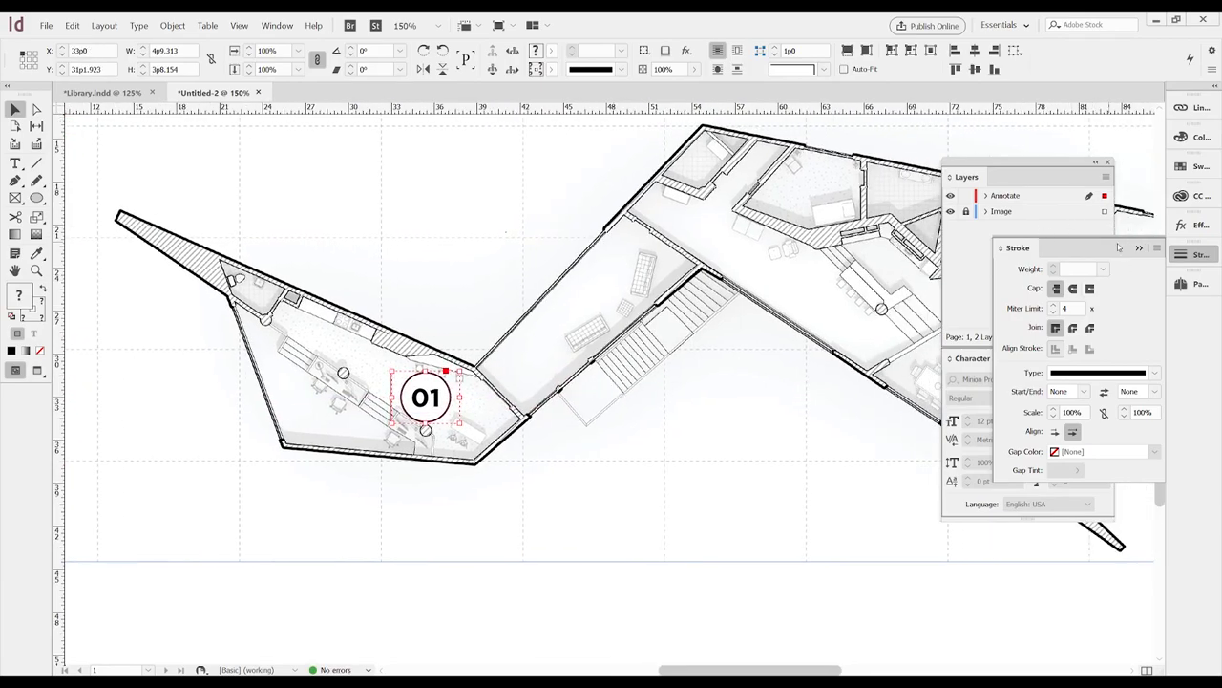
Step: Change the placed plan image's display performance and lock the Image layer again
{"action": "left_click", "coordinate": [1140, 248]}
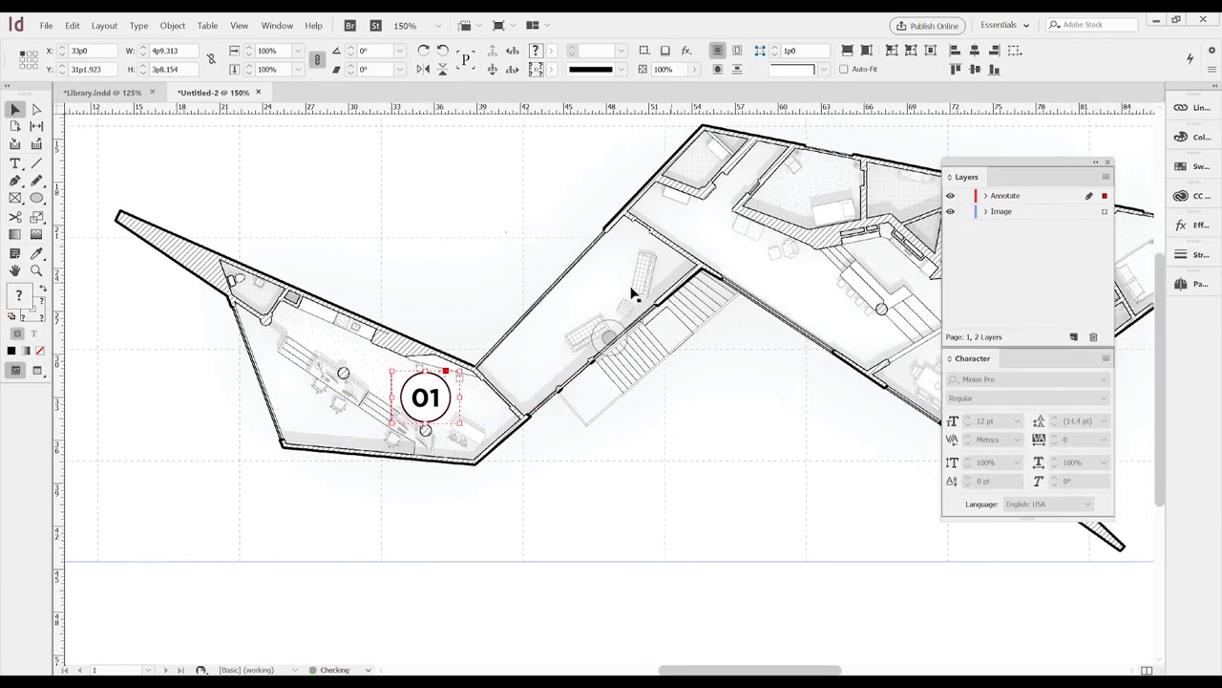
{"action": "right_click", "coordinate": [593, 269]}
{"action": "mouse_move", "coordinate": [680, 577]}
{"action": "left_click", "coordinate": [817, 591]}
{"action": "left_click", "coordinate": [966, 211]}
Step: Scale the circled 01 label down to about 1p3.5 wide and distribute copies of it across the plan's rooms
{"action": "scroll", "coordinate": [406, 403], "scroll_direction": "up", "scroll_amount": 2}
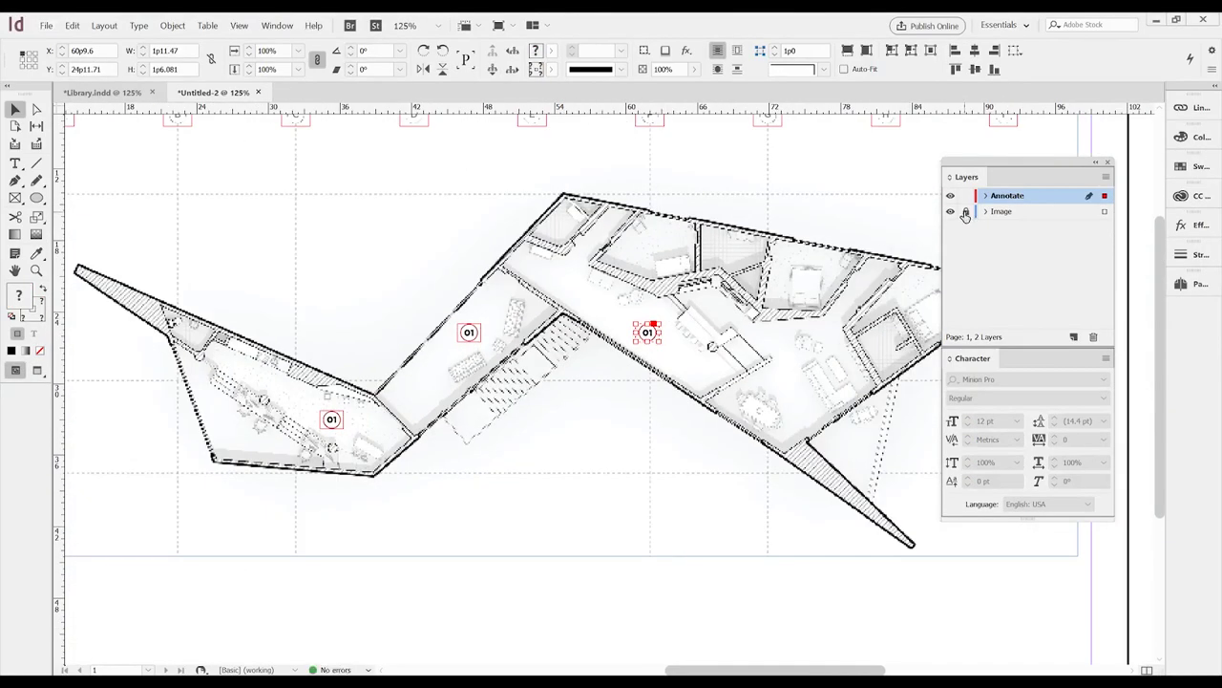
{"action": "right_click", "coordinate": [821, 262]}
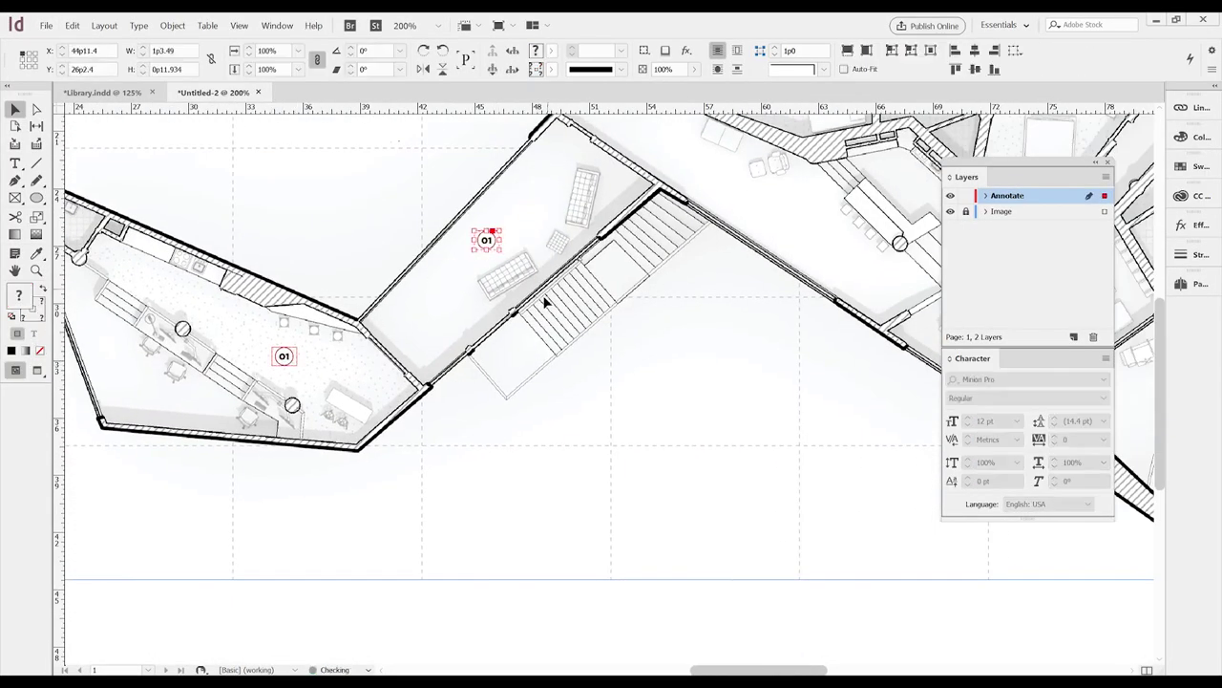
{"action": "left_click_drag", "start_coordinate": [545, 303], "coordinate": [377, 383]}
{"action": "mouse_move", "coordinate": [323, 325]}
{"action": "left_mouse_down"}
{"action": "mouse_move", "coordinate": [630, 311]}
{"action": "mouse_move", "coordinate": [366, 330]}
{"action": "left_mouse_up"}
{"action": "mouse_move", "coordinate": [366, 322]}
{"action": "left_mouse_down"}
{"action": "mouse_move", "coordinate": [472, 321]}
{"action": "mouse_move", "coordinate": [600, 414]}
{"action": "left_mouse_up"}
{"action": "left_click_drag", "start_coordinate": [608, 431], "coordinate": [482, 384]}
{"action": "mouse_move", "coordinate": [469, 371]}
{"action": "left_mouse_down"}
{"action": "mouse_move", "coordinate": [563, 469]}
{"action": "mouse_move", "coordinate": [734, 215]}
{"action": "mouse_move", "coordinate": [467, 159]}
{"action": "mouse_move", "coordinate": [694, 238]}
{"action": "left_mouse_up"}
{"action": "left_click_drag", "start_coordinate": [693, 238], "coordinate": [492, 212]}
{"action": "left_click_drag", "start_coordinate": [492, 212], "coordinate": [655, 192]}
{"action": "left_click", "coordinate": [589, 312]}
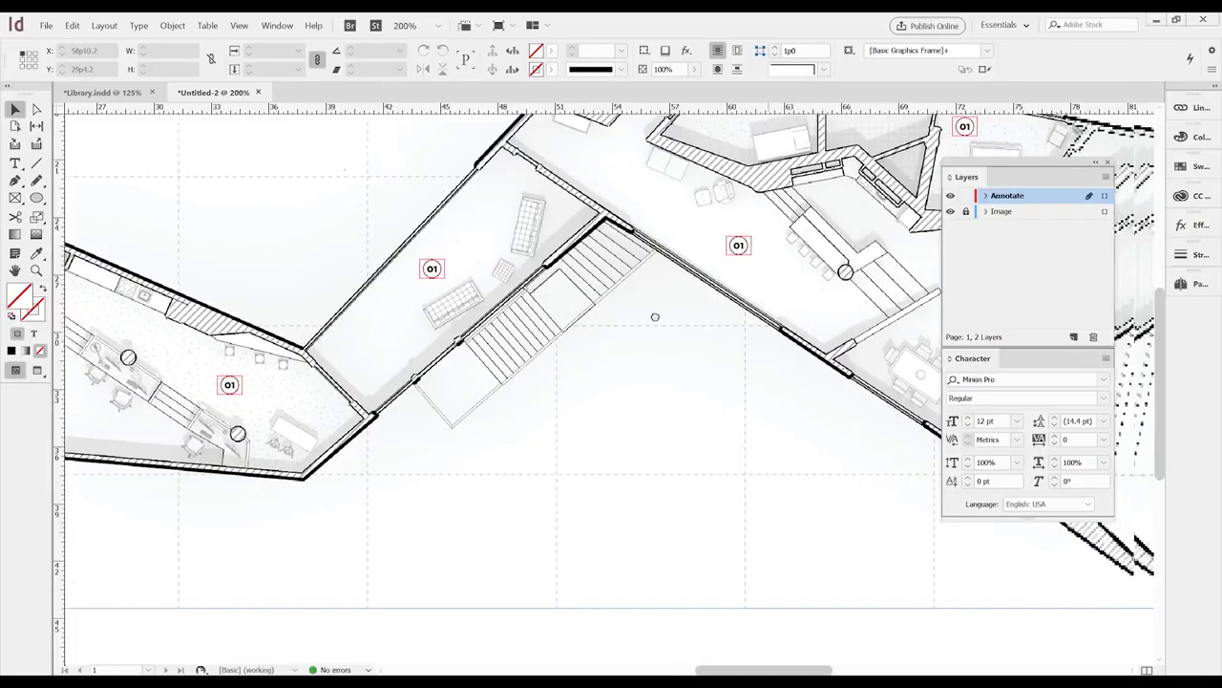
Step: Add a new layer named Labels above the Annotate layer and move the circled room numbers onto it
{"action": "double_click", "coordinate": [1005, 196]}
{"action": "type", "text": "lABEL"}
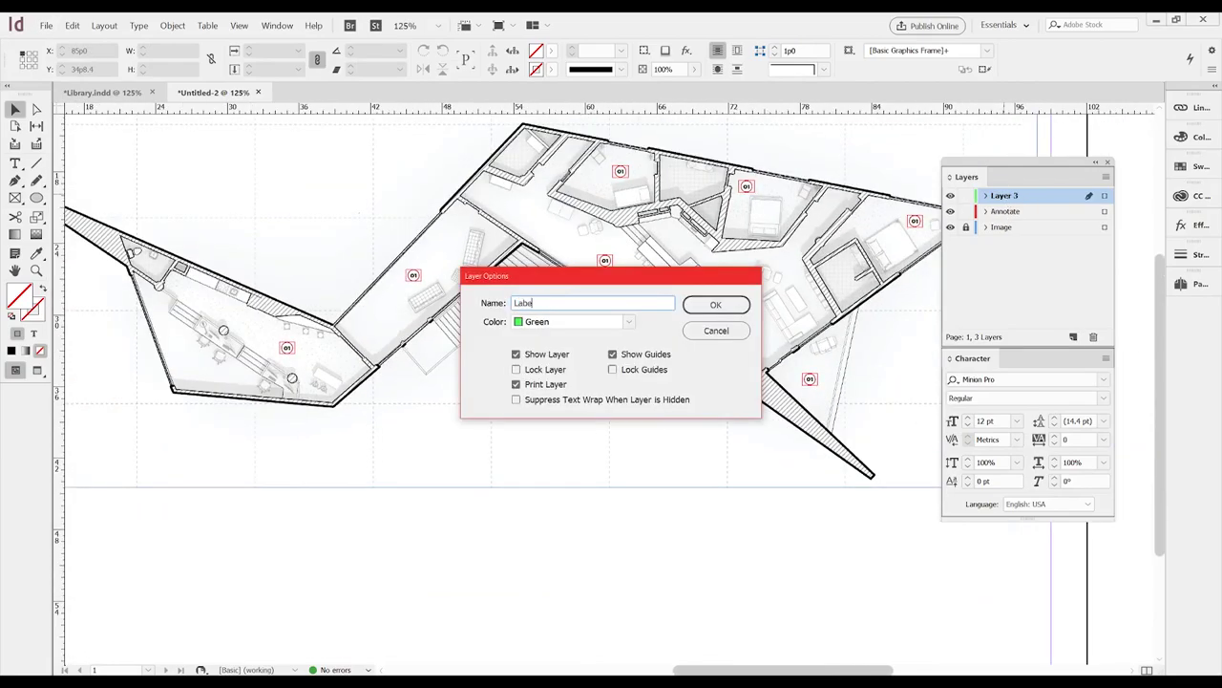
{"action": "type", "text": "s"}
{"action": "key", "text": "Return"}
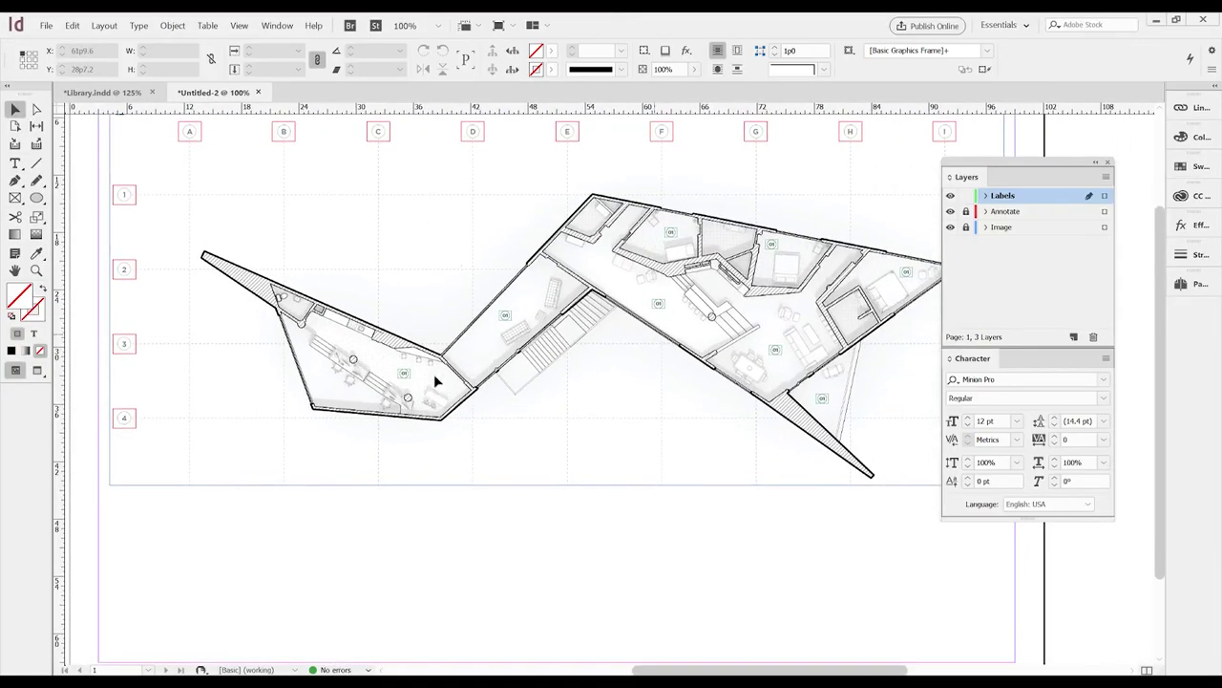
Step: Renumber the remaining circled room labels in sequence from 02 to 08
{"action": "scroll", "coordinate": [435, 380], "scroll_direction": "up", "scroll_amount": 4}
{"action": "double_click", "coordinate": [417, 314]}
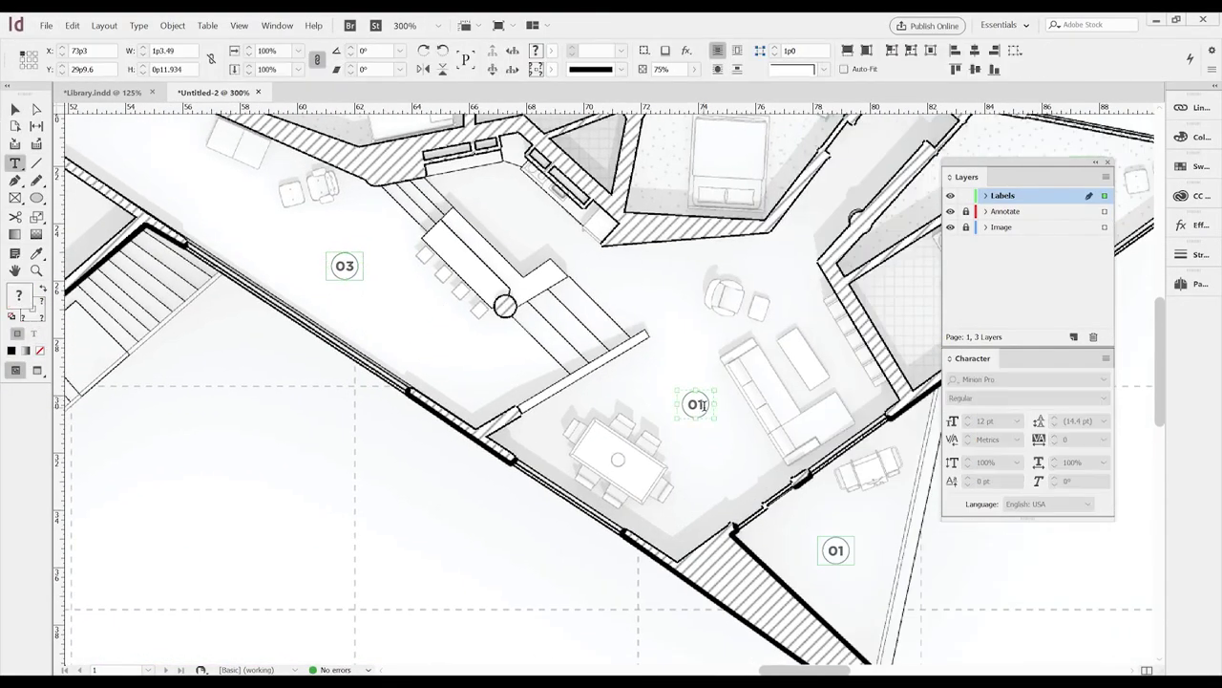
{"action": "left_click", "coordinate": [698, 404]}
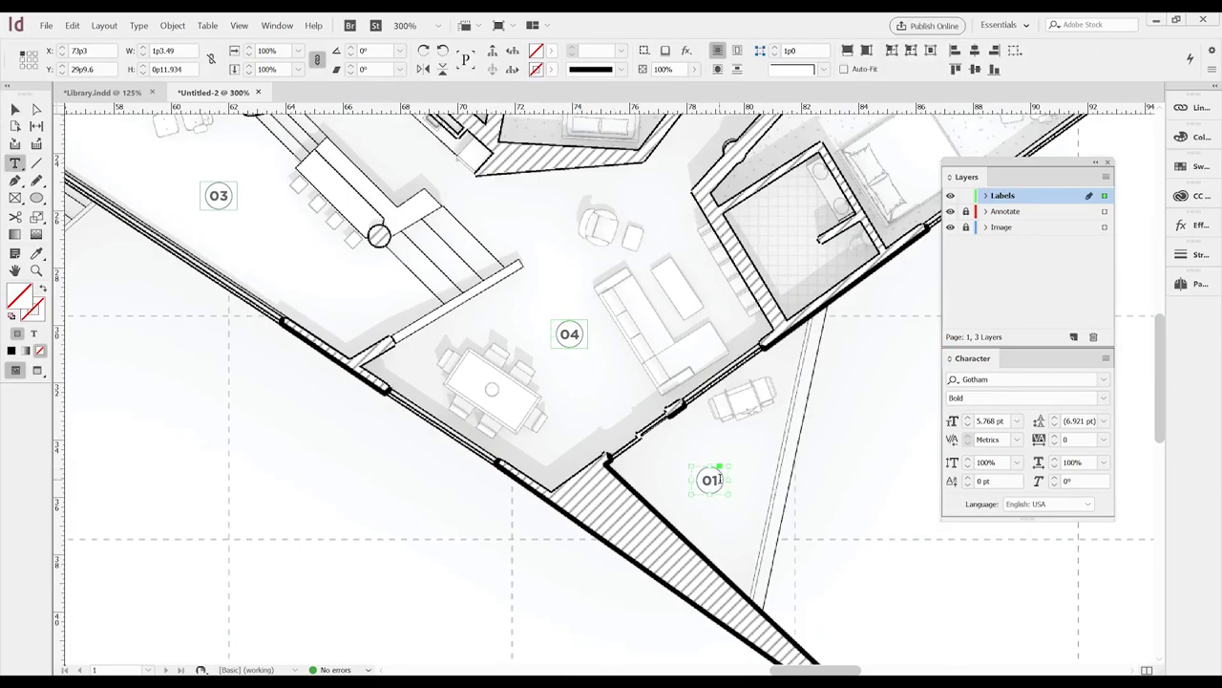
{"action": "double_click", "coordinate": [711, 476]}
{"action": "type", "text": "05"}
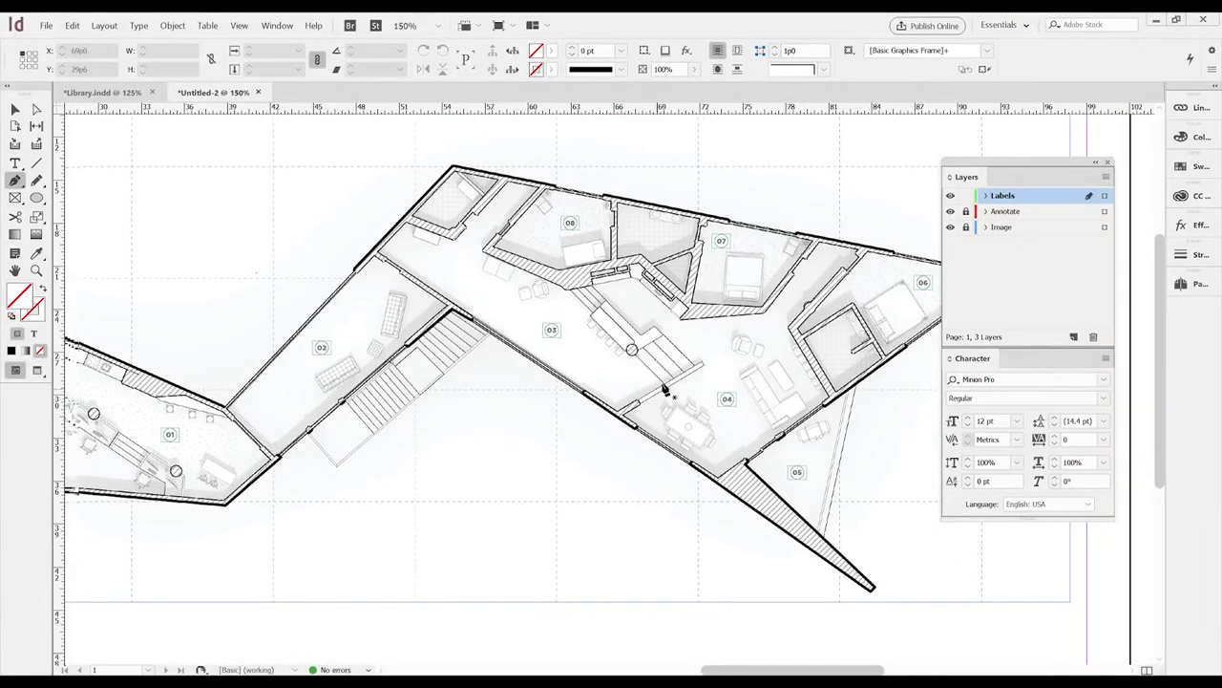
Step: Copy the arrow from Library.indd onto the plan document's Annotate layer and place it on empty space below the building
{"action": "left_click", "coordinate": [103, 92]}
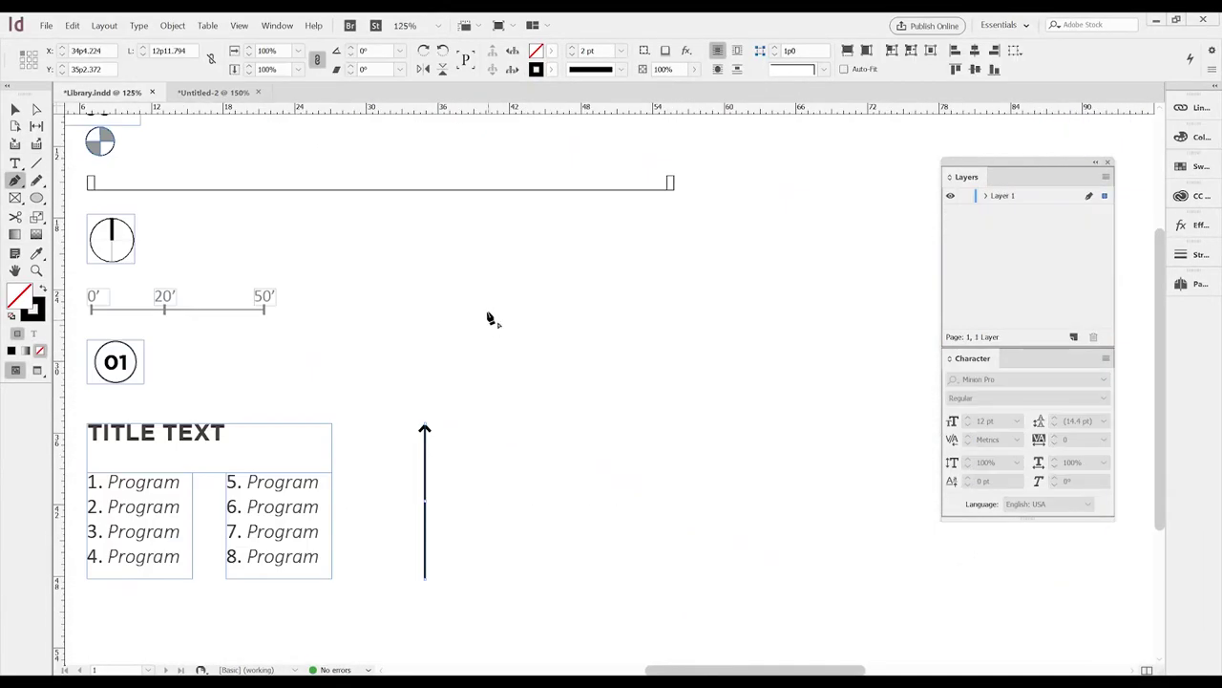
{"action": "key", "text": "ctrl+z"}
{"action": "key", "text": "ctrl+Tab"}
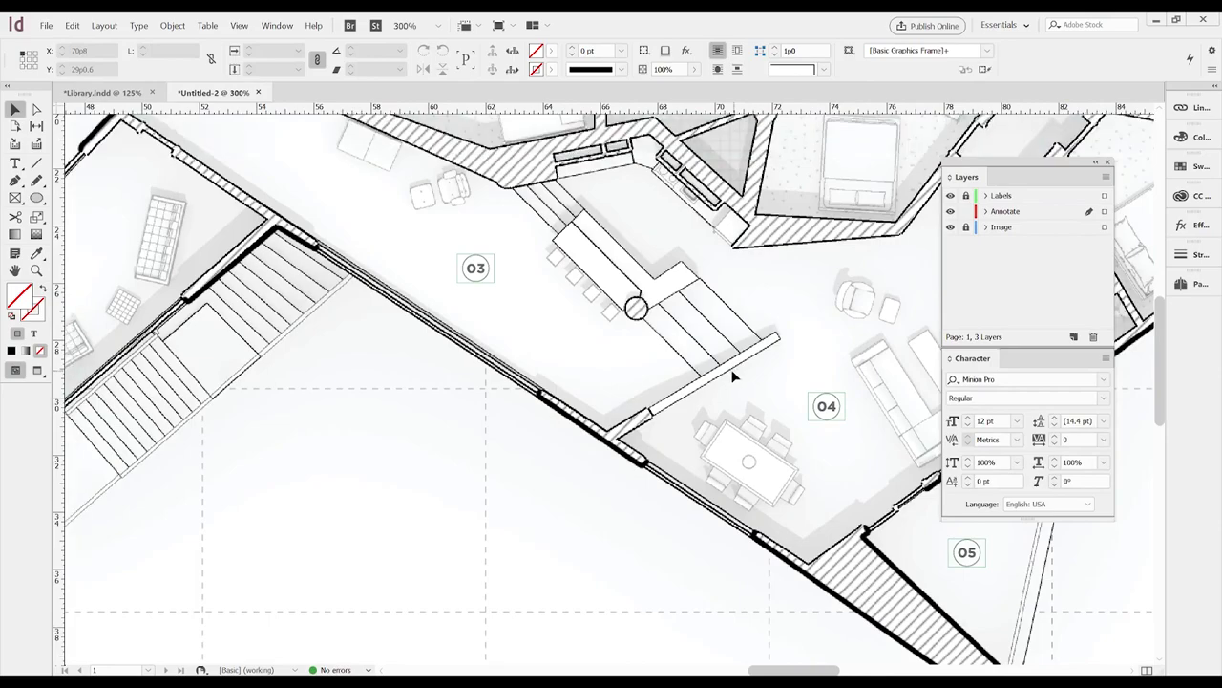
{"action": "key", "text": "ctrl+v"}
{"action": "left_click_drag", "start_coordinate": [614, 206], "coordinate": [409, 311]}
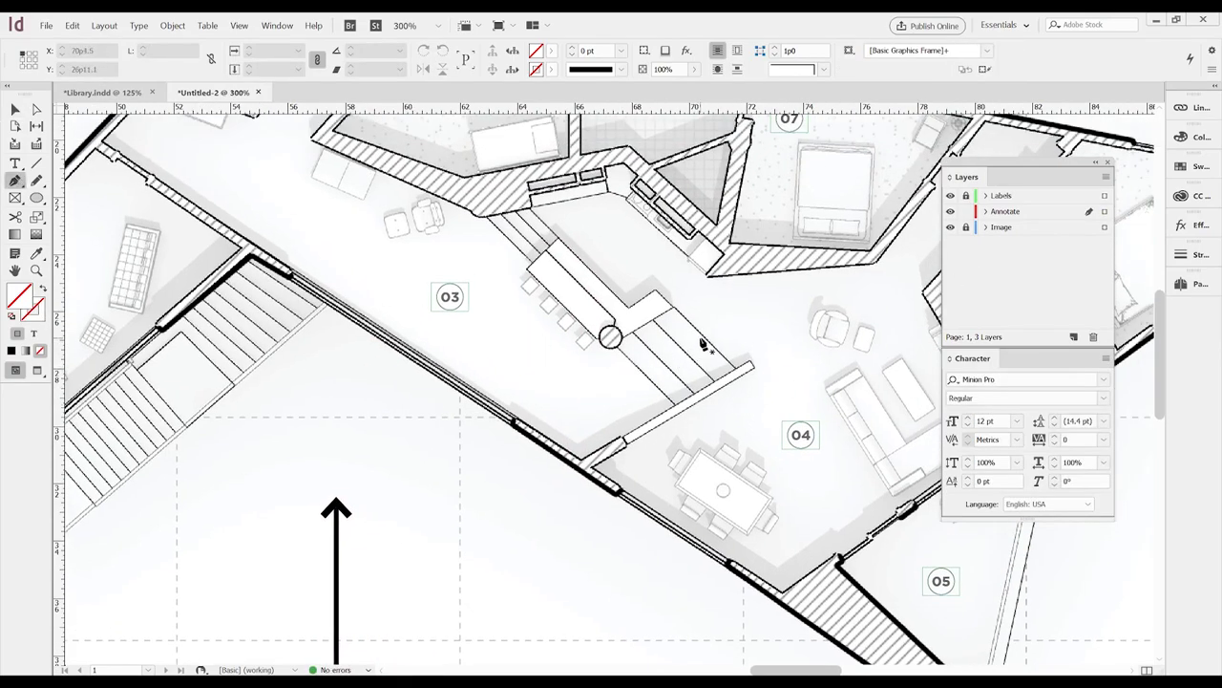
Step: Draw a short arrow about 2p5.6 long across the steps between rooms 03 and 04, with a 1 pt stroke
{"action": "left_click", "coordinate": [705, 343]}
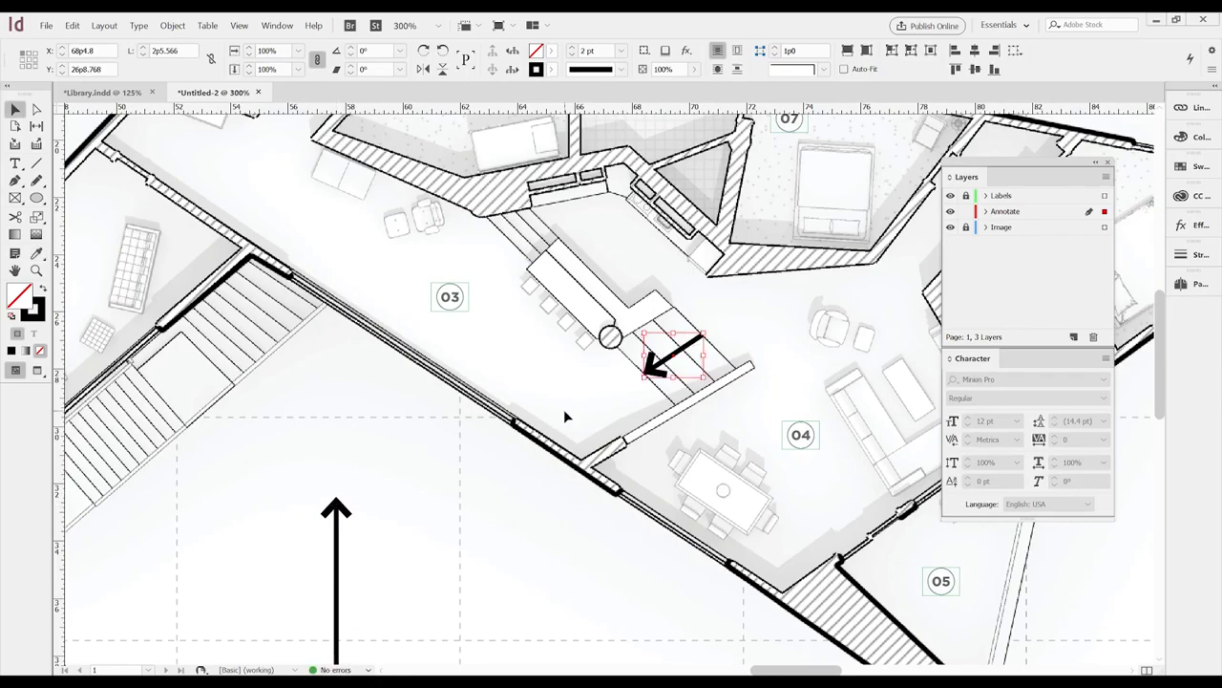
{"action": "left_click", "coordinate": [1171, 254]}
{"action": "mouse_move", "coordinate": [1049, 247]}
{"action": "left_mouse_down"}
{"action": "mouse_move", "coordinate": [990, 480]}
{"action": "mouse_move", "coordinate": [1002, 525]}
{"action": "left_mouse_up"}
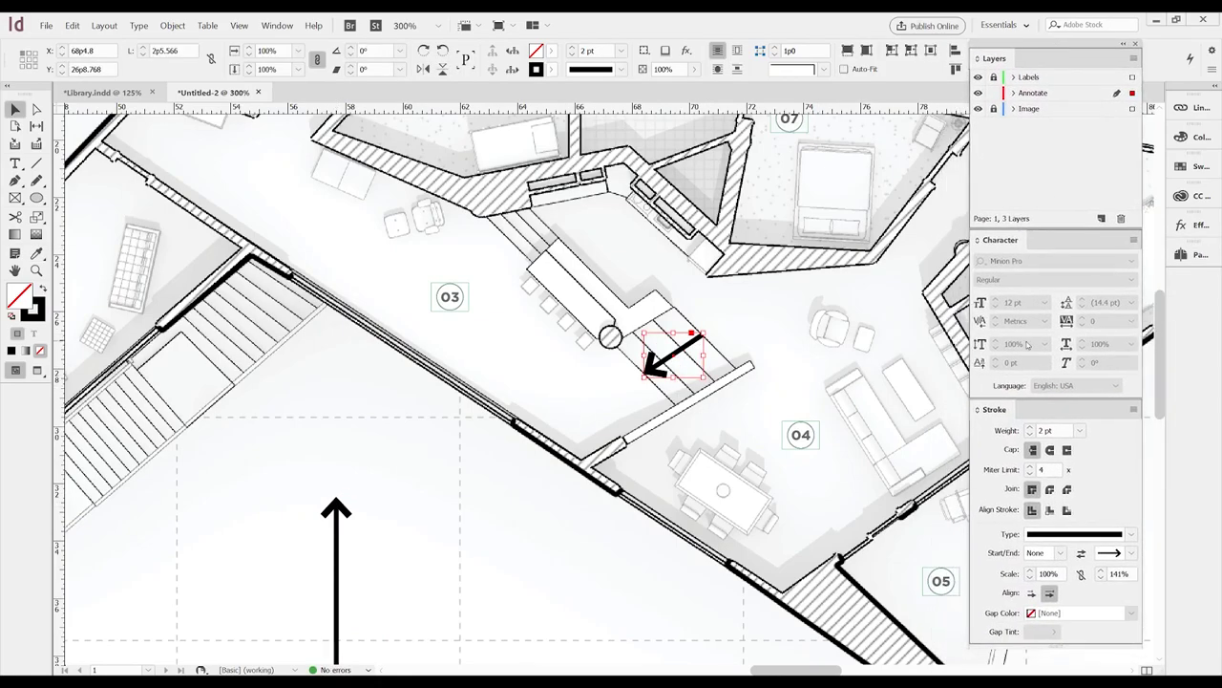
{"action": "left_click", "coordinate": [1131, 554]}
{"action": "left_click_drag", "start_coordinate": [1133, 573], "coordinate": [1083, 574]}
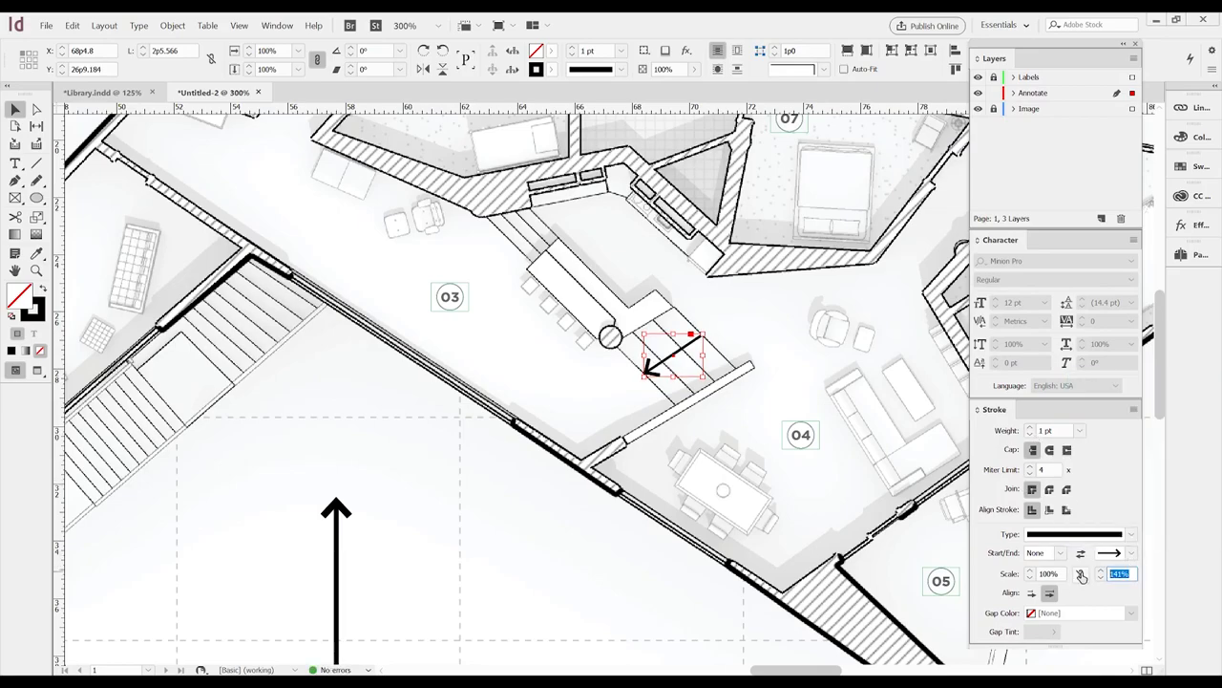
{"action": "left_click", "coordinate": [791, 472]}
{"action": "key", "text": "p"}
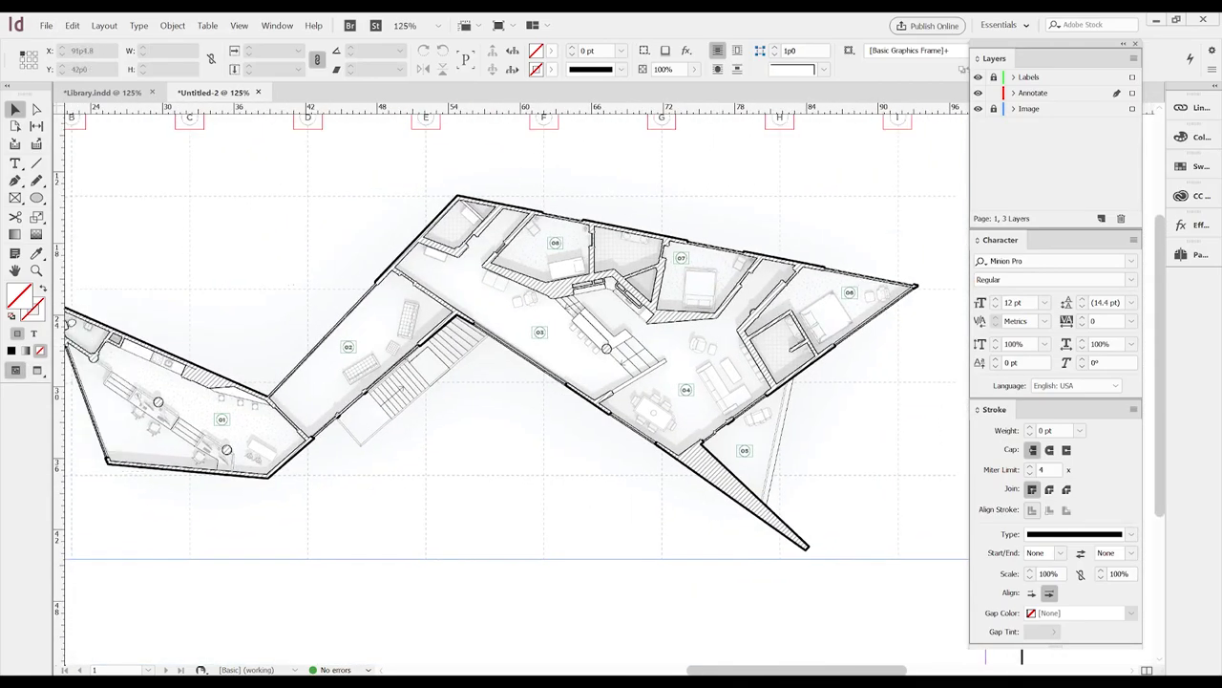
Step: Add the text UP beside the start of the stair arrow near room 04, in Calibri at 6 pt
{"action": "left_click_drag", "start_coordinate": [614, 350], "coordinate": [692, 392]}
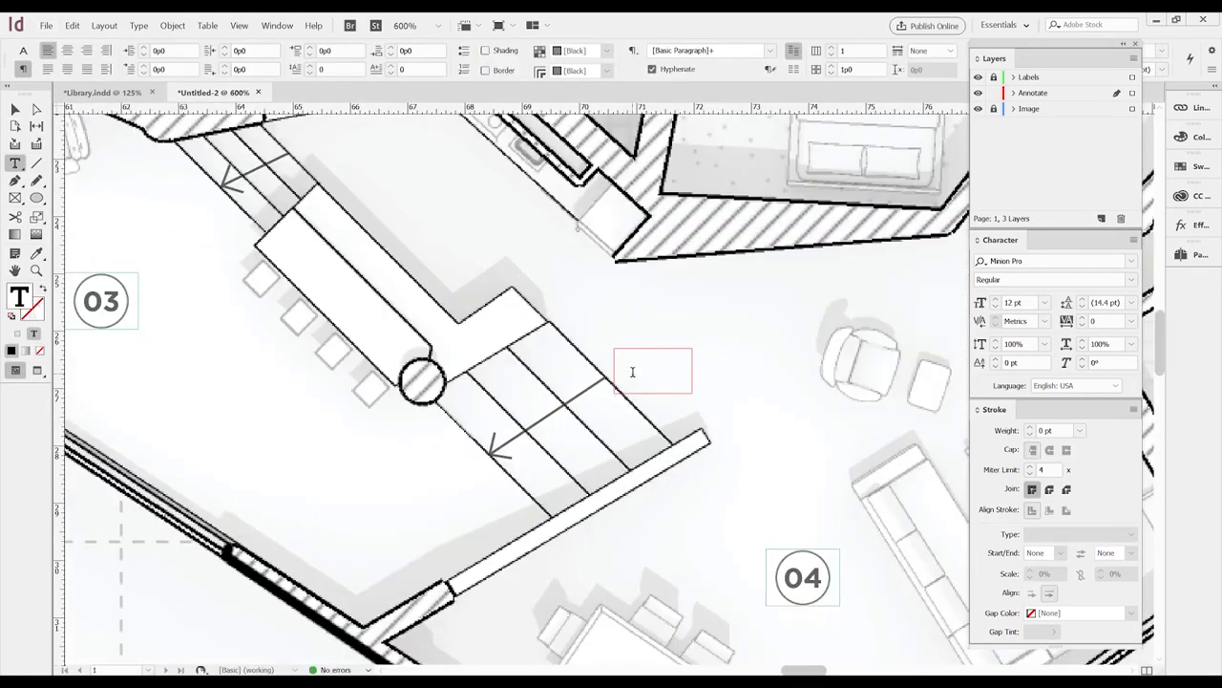
{"action": "type", "text": "UP"}
{"action": "key", "text": "ctrl+a"}
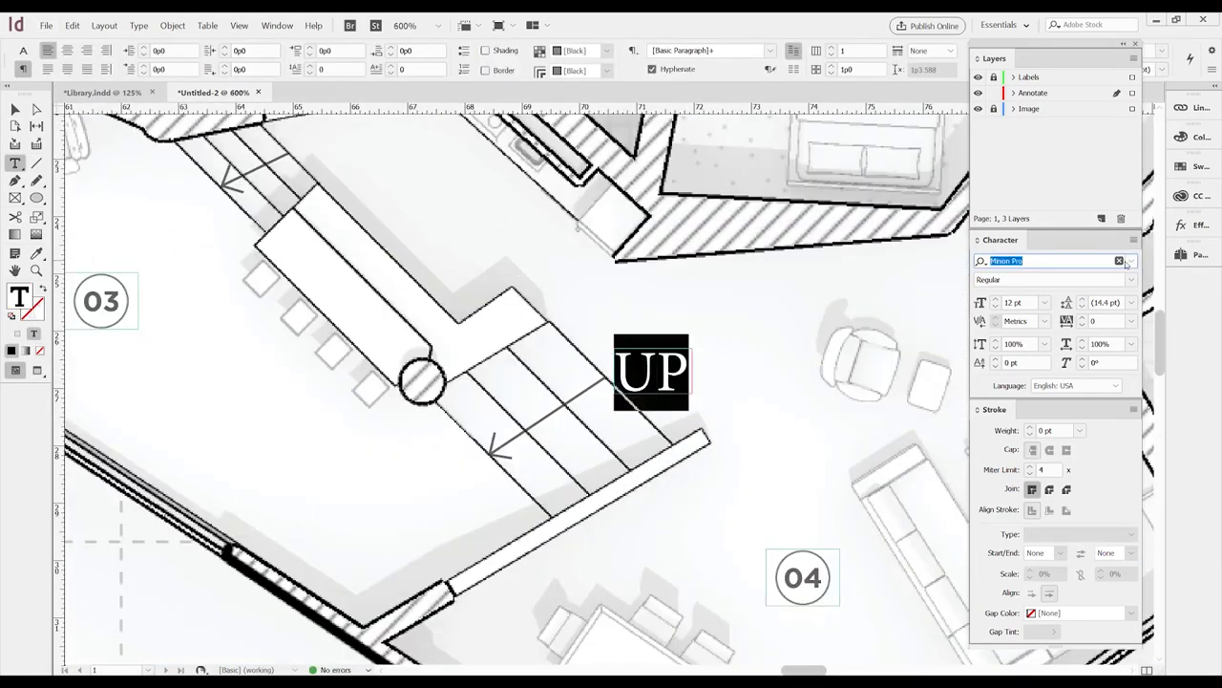
{"action": "type", "text": "calibri"}
{"action": "key", "text": "Return"}
{"action": "left_click", "coordinate": [1045, 301]}
{"action": "left_click", "coordinate": [1030, 319]}
{"action": "key", "text": "Escape"}
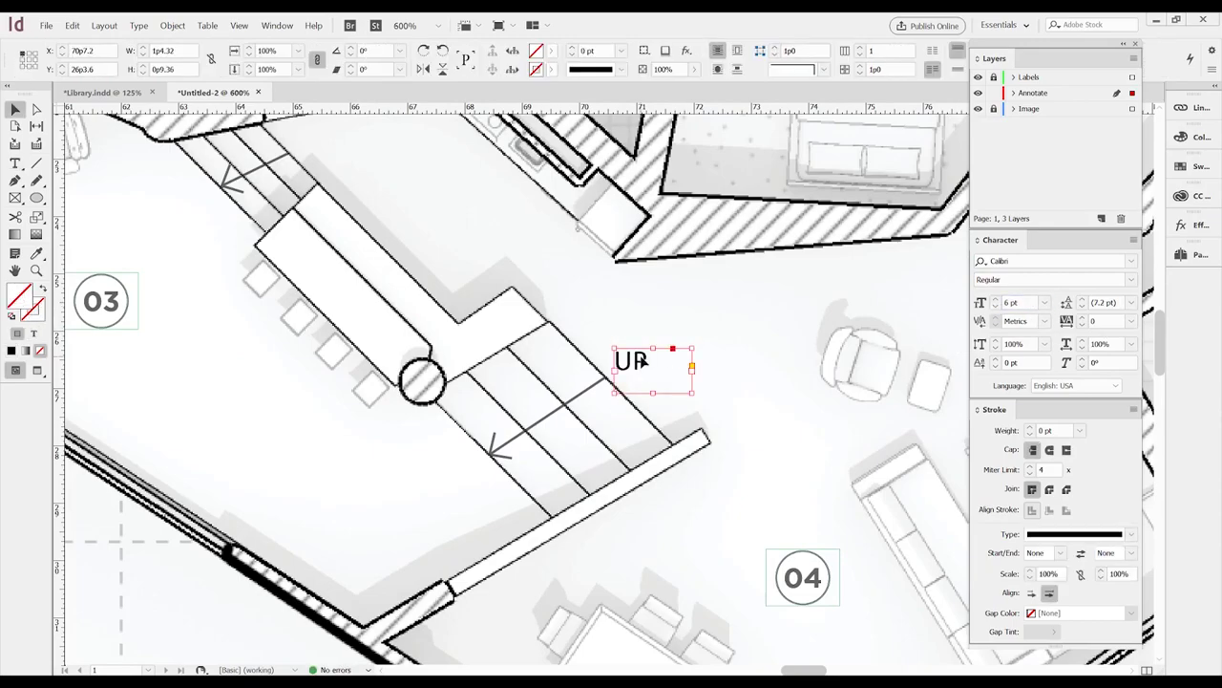
Step: Fit the UP frame to its text, copy it beside the other interior stair arrow and preview the result
{"action": "key", "text": "ctrl+alt+c"}
{"action": "left_click_drag", "start_coordinate": [637, 372], "coordinate": [357, 174], "text": "alt"}
{"action": "left_click_drag", "start_coordinate": [411, 315], "coordinate": [586, 319]}
{"action": "left_click", "coordinate": [586, 319]}
{"action": "key", "text": "w"}
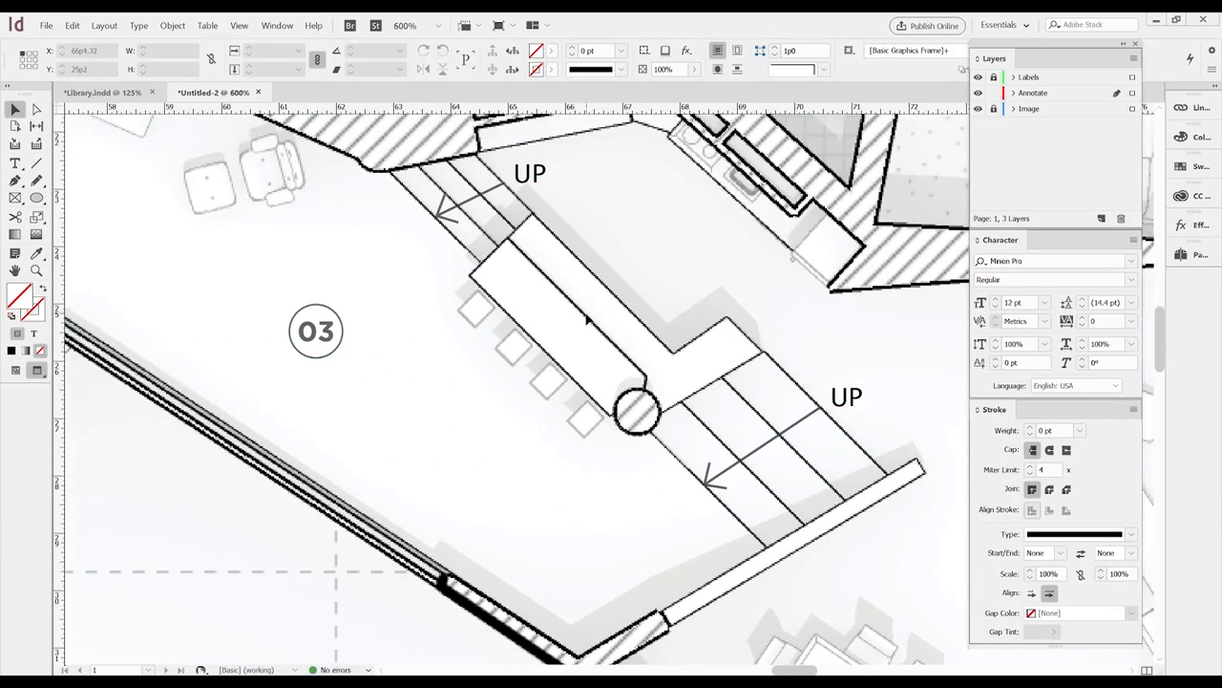
Step: Change the UP label beside the exterior staircase arrow to DN and review the whole plan
{"action": "scroll", "coordinate": [723, 343], "scroll_direction": "down", "scroll_amount": 5}
{"action": "scroll", "coordinate": [767, 246], "scroll_direction": "up", "scroll_amount": 4}
{"action": "double_click", "coordinate": [532, 344]}
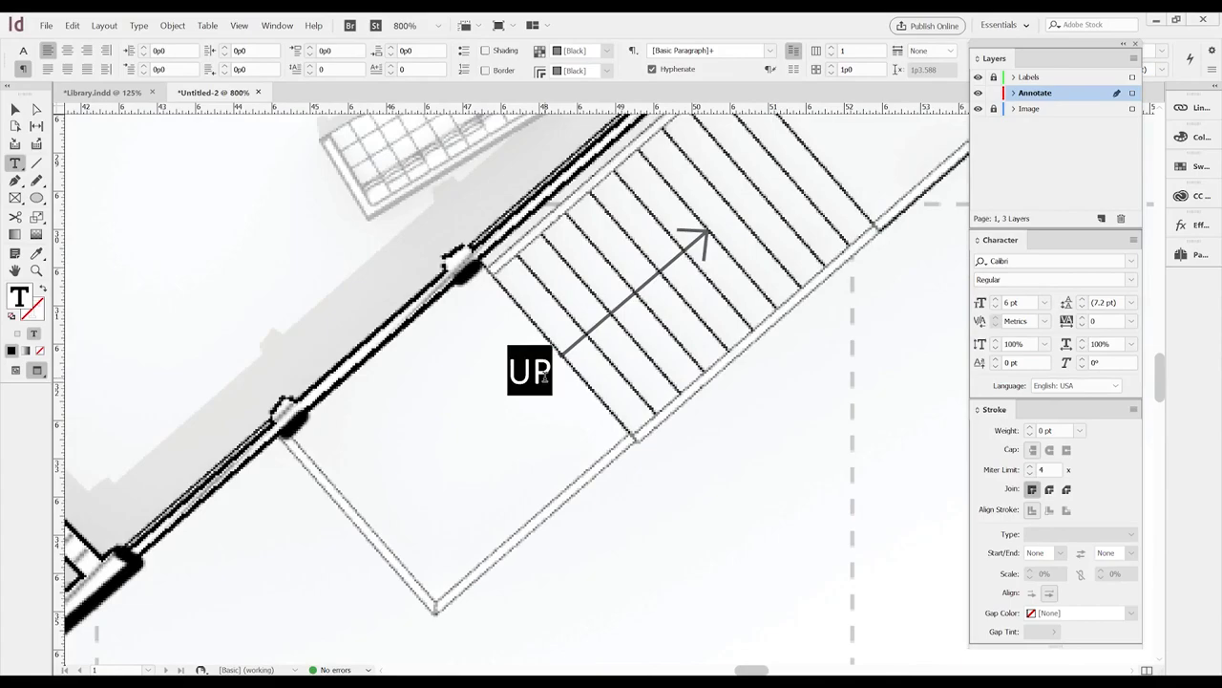
{"action": "type", "text": "DN"}
{"action": "key", "text": "Escape"}
{"action": "scroll", "coordinate": [542, 378], "scroll_direction": "down", "scroll_amount": 3}
{"action": "left_click", "coordinate": [802, 274], "text": "shift"}
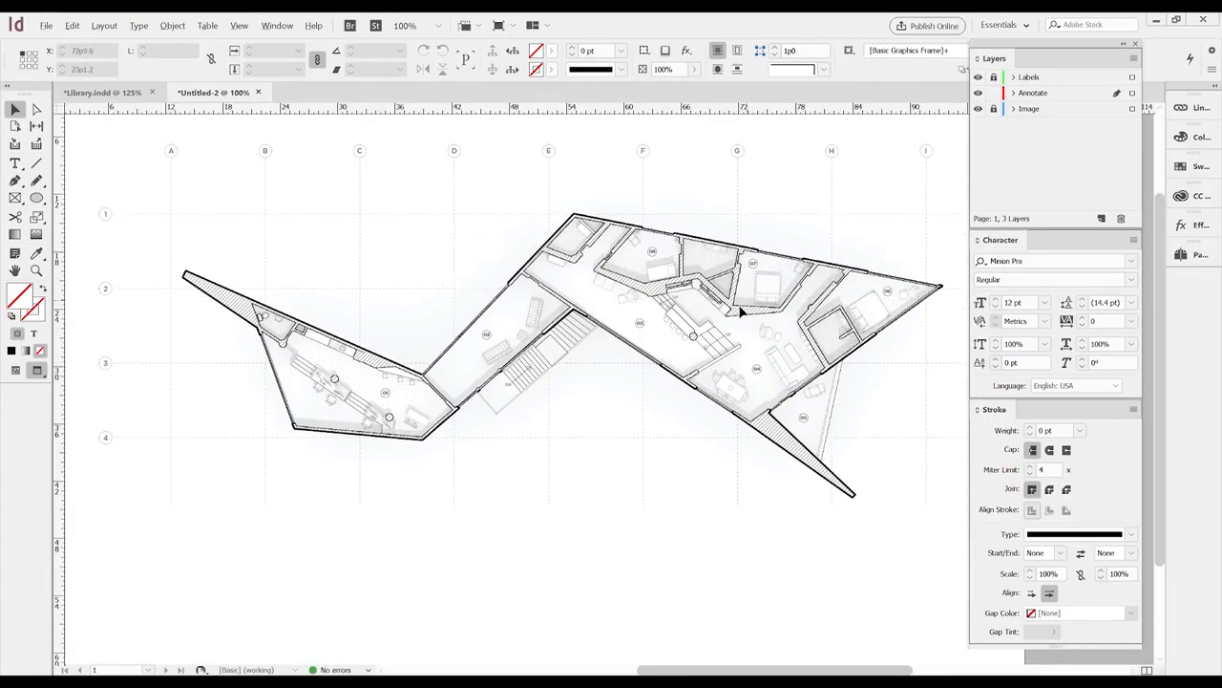
{"action": "scroll", "coordinate": [740, 310], "scroll_direction": "up", "scroll_amount": 1}
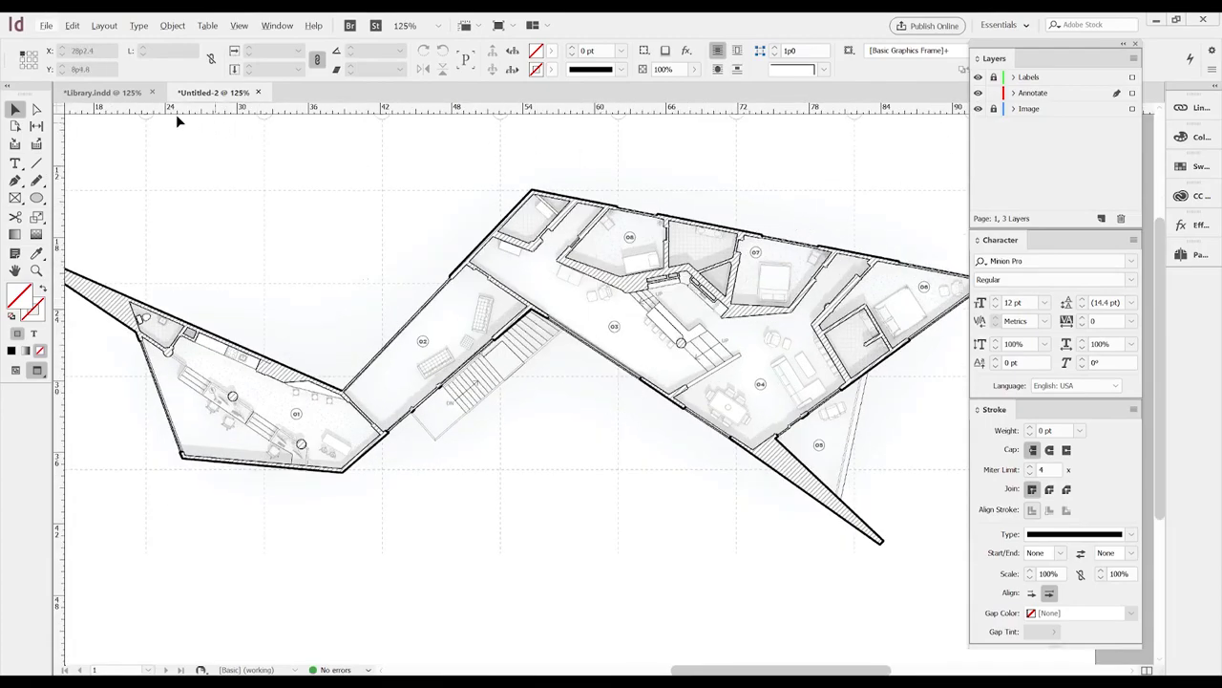
Step: Copy the section line from Library.indd onto the plan, rotate it to 57.5° and size it to about 24p11 across rooms 07 and 04
{"action": "left_click", "coordinate": [127, 93]}
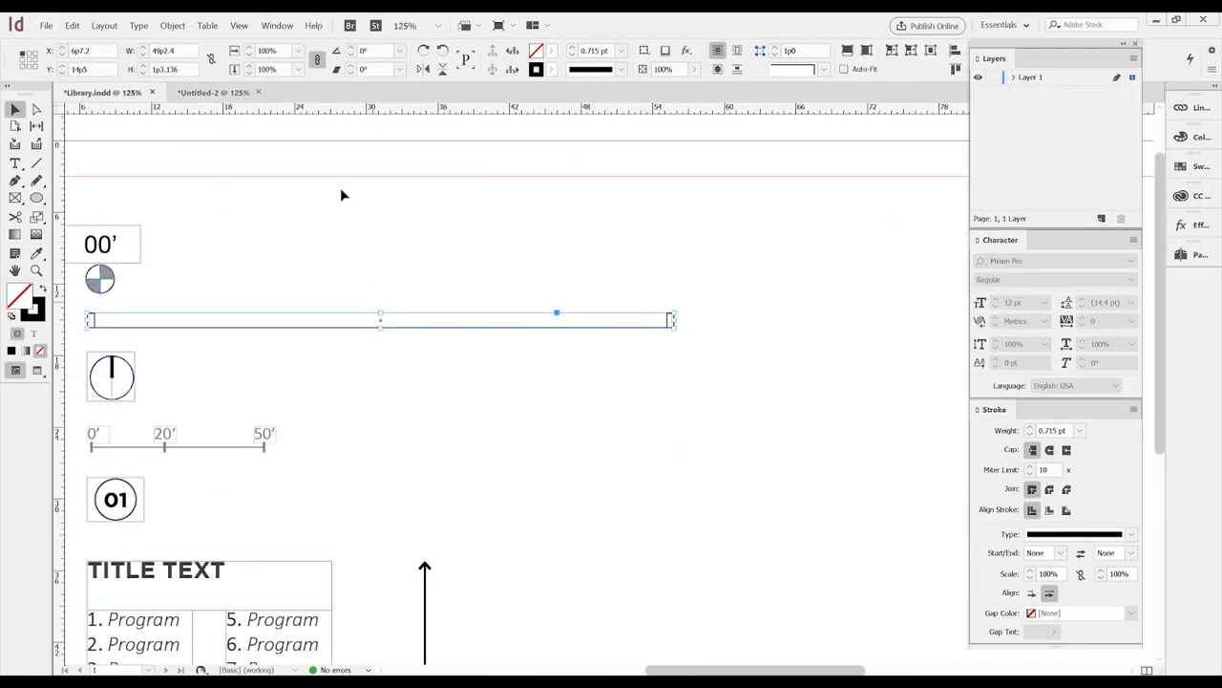
{"action": "left_click", "coordinate": [216, 93]}
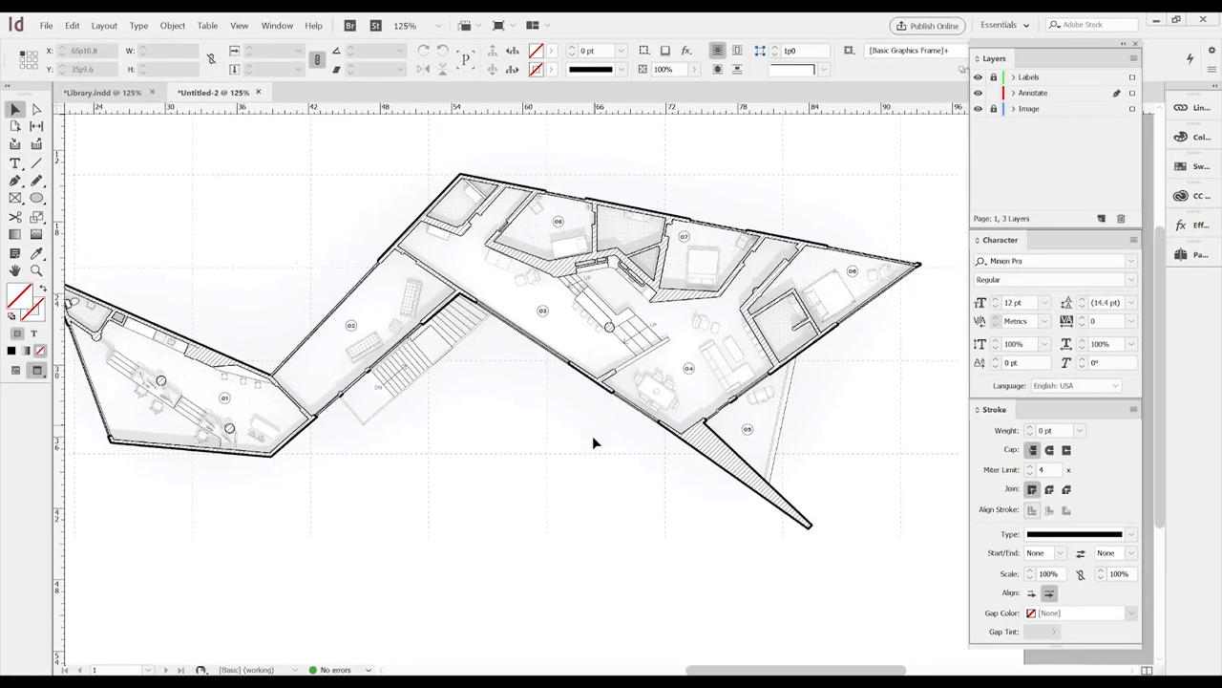
{"action": "key", "text": "ctrl+v"}
{"action": "left_click_drag", "start_coordinate": [905, 375], "coordinate": [734, 179]}
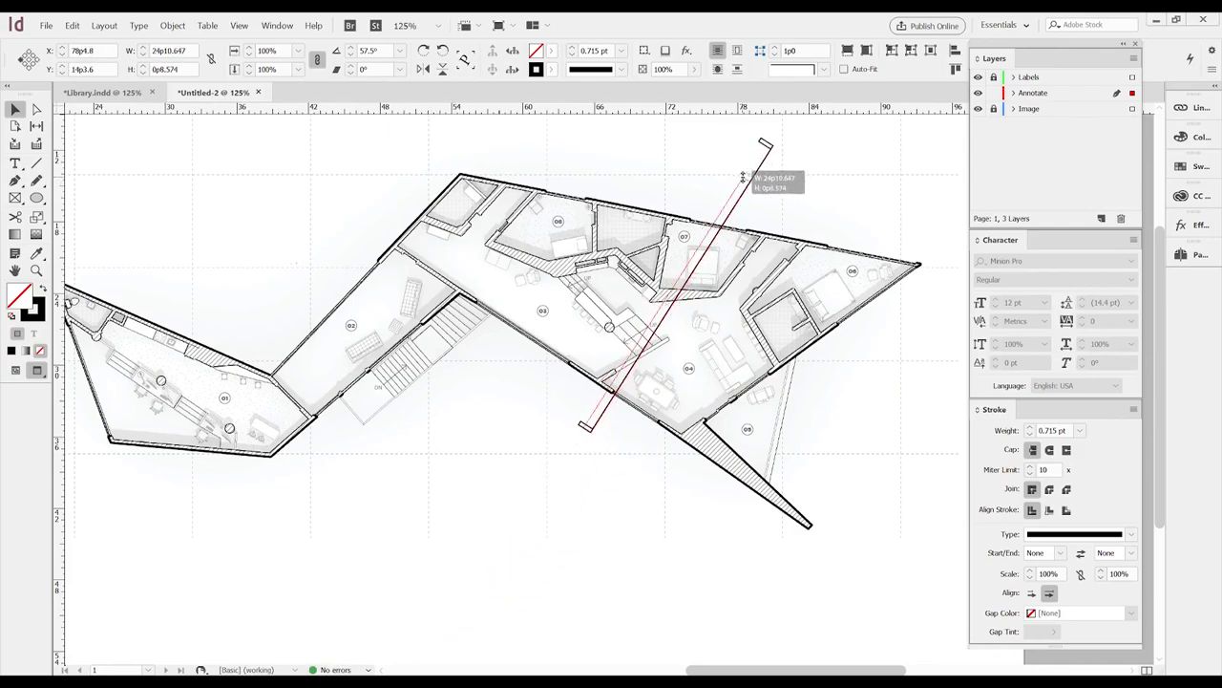
{"action": "left_click", "coordinate": [676, 315]}
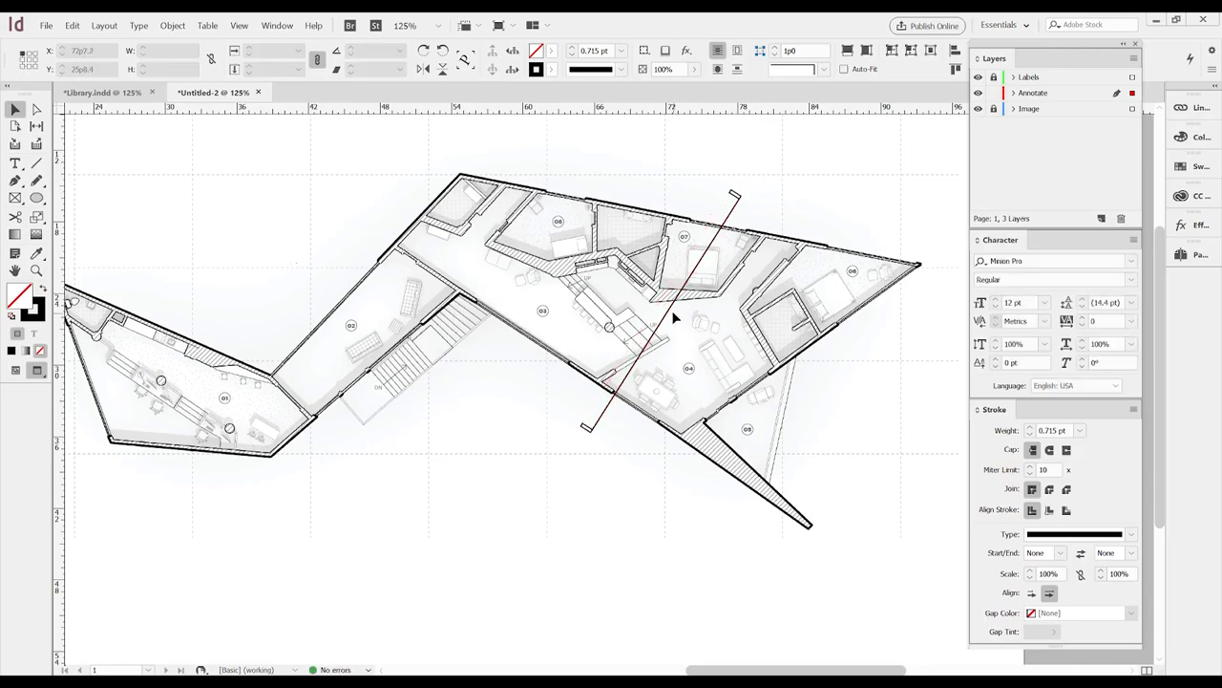
{"action": "left_click_drag", "start_coordinate": [672, 309], "coordinate": [679, 317]}
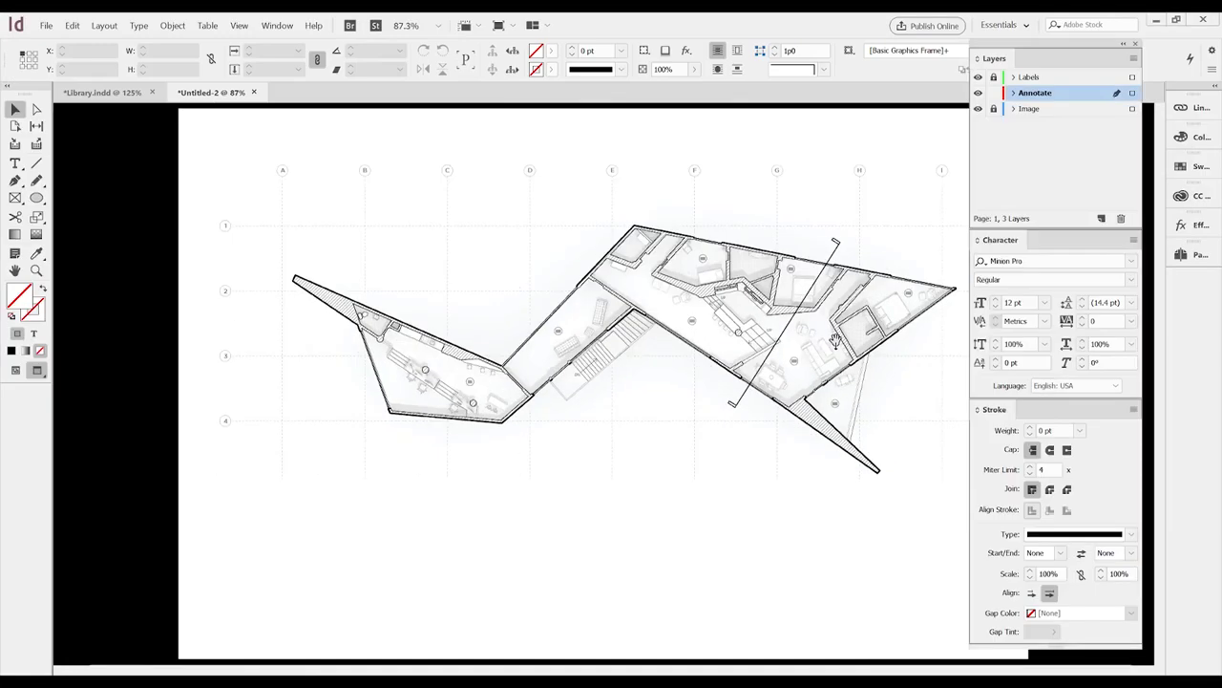
Step: Shorten the section line to about 23p6 and adjust its position between rooms 07 and 04
{"action": "scroll", "coordinate": [798, 365], "scroll_direction": "up", "scroll_amount": 5}
{"action": "left_click", "coordinate": [685, 339]}
{"action": "scroll", "coordinate": [684, 339], "scroll_direction": "down", "scroll_amount": 3}
{"action": "scroll", "coordinate": [685, 337], "scroll_direction": "up", "scroll_amount": 2}
{"action": "scroll", "coordinate": [561, 387], "scroll_direction": "down", "scroll_amount": 1}
{"action": "left_click_drag", "start_coordinate": [720, 235], "coordinate": [715, 239]}
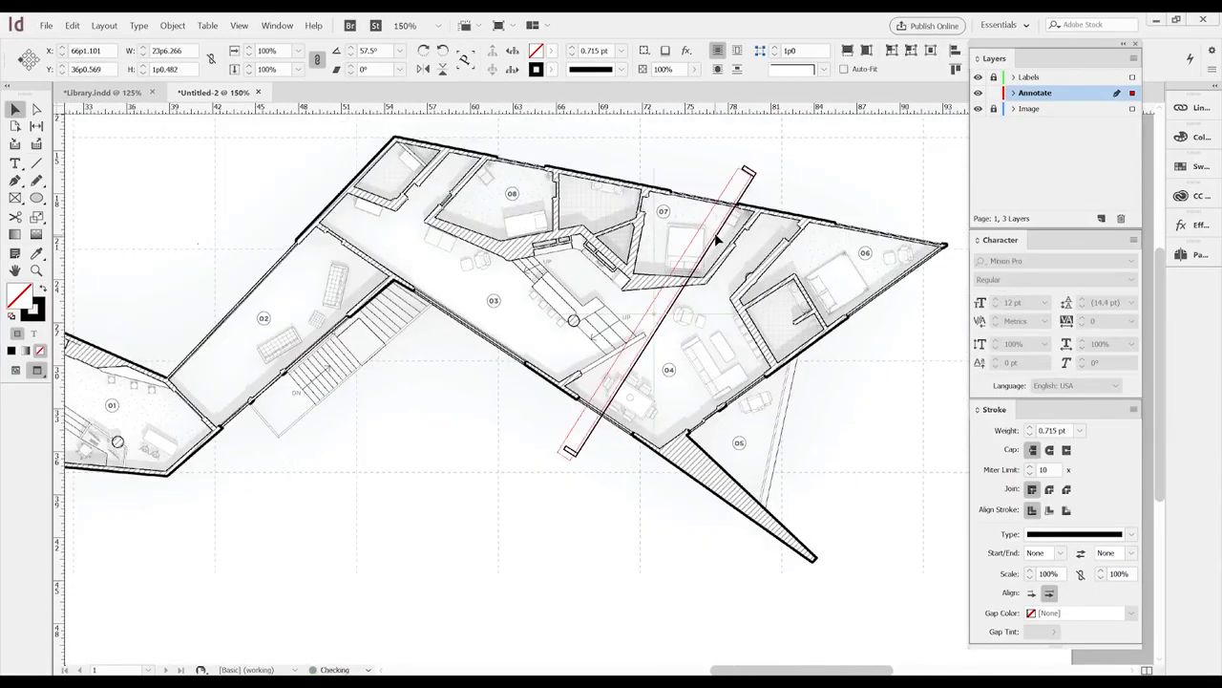
Step: Set the section line's stroke weight to 0.25 pt and its opacity to 75%, and preview the plan
{"action": "left_click", "coordinate": [611, 478]}
{"action": "left_click", "coordinate": [599, 416]}
{"action": "left_click", "coordinate": [1006, 430]}
{"action": "left_click", "coordinate": [758, 189]}
{"action": "left_click", "coordinate": [715, 226]}
{"action": "left_click", "coordinate": [644, 69]}
{"action": "type", "text": "75"}
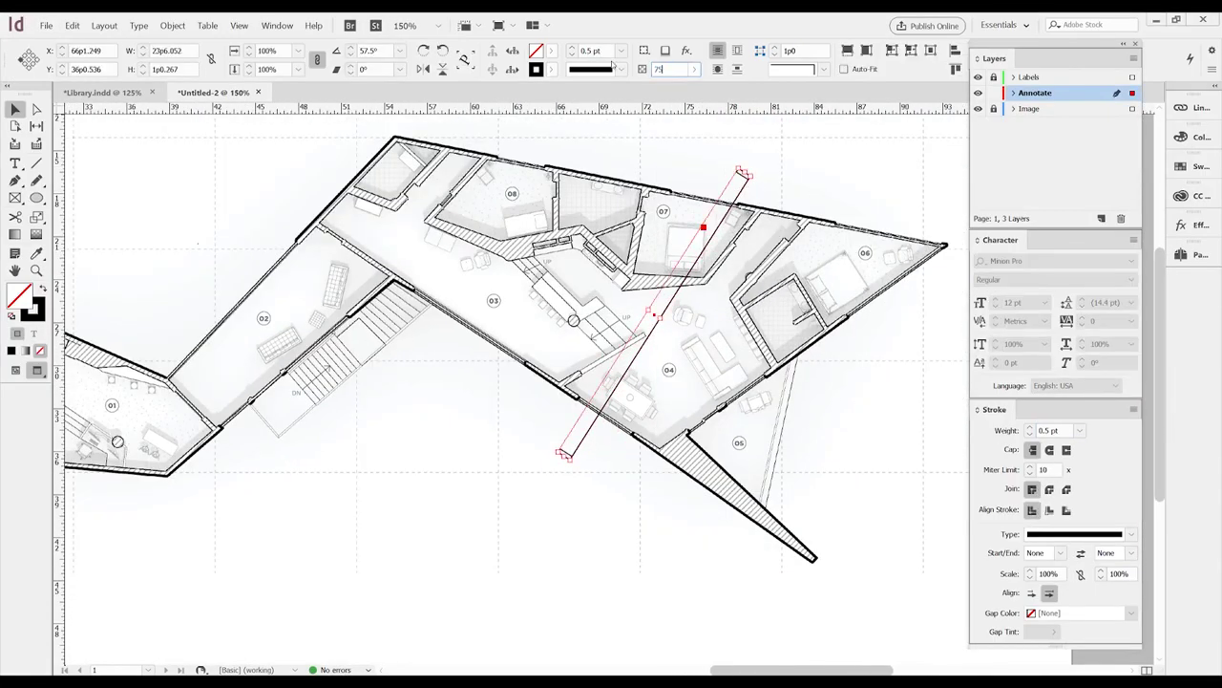
{"action": "left_click", "coordinate": [703, 226]}
{"action": "key", "text": "shift+w"}
{"action": "key", "text": "Escape"}
{"action": "left_click", "coordinate": [895, 373]}
{"action": "scroll", "coordinate": [955, 369], "scroll_direction": "down", "scroll_amount": 1}
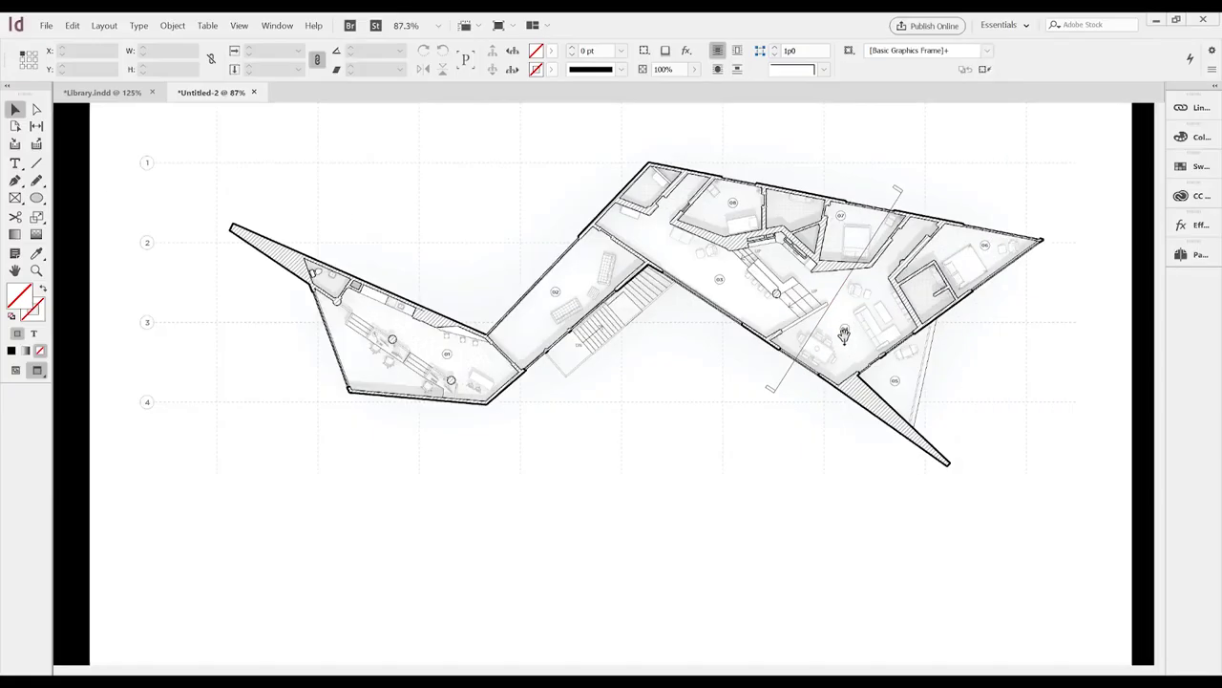
Step: Place a copy of the section line across room 01, rotated to -92° and shortened to about 14p11
{"action": "left_click_drag", "start_coordinate": [889, 405], "coordinate": [618, 486]}
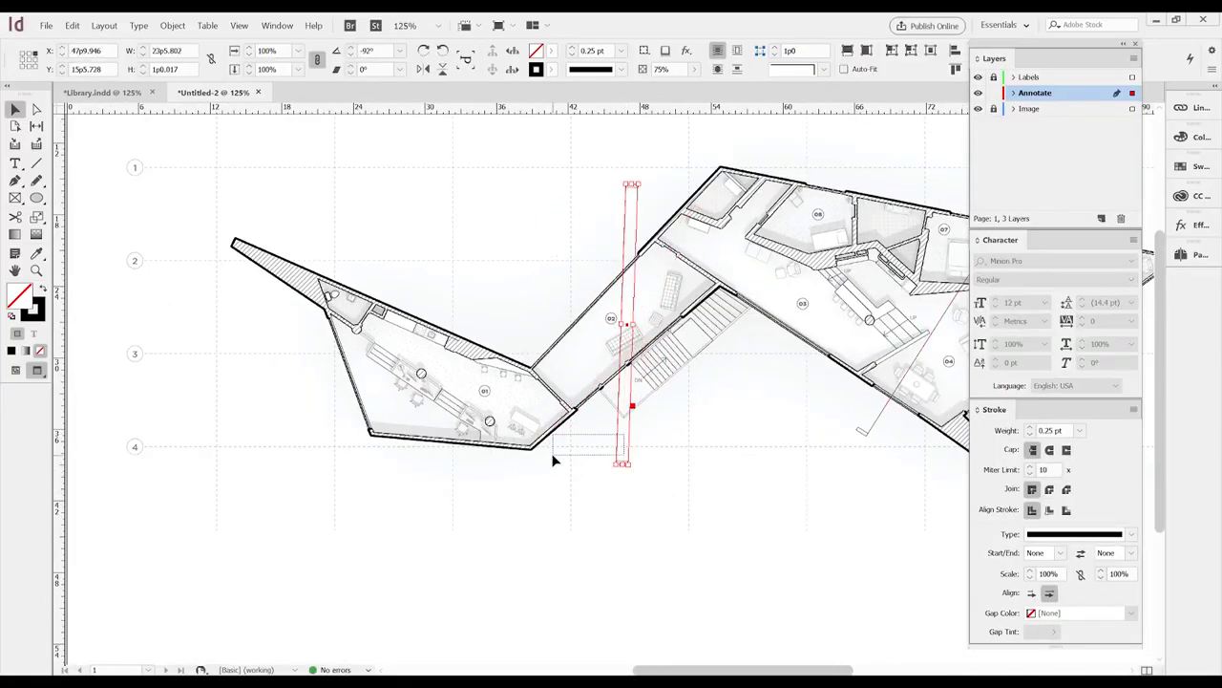
{"action": "left_click_drag", "start_coordinate": [552, 461], "coordinate": [441, 509]}
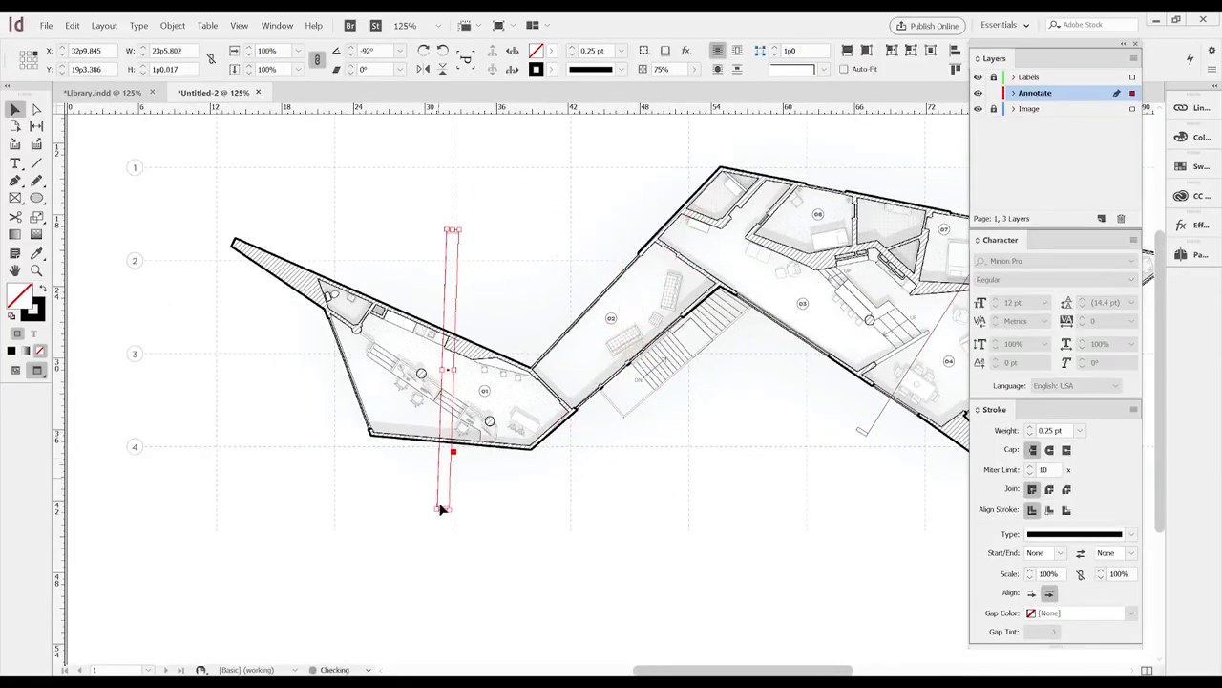
{"action": "left_click_drag", "start_coordinate": [453, 280], "coordinate": [453, 285]}
{"action": "scroll", "coordinate": [447, 458], "scroll_direction": "up", "scroll_amount": 1}
{"action": "right_click", "coordinate": [451, 478]}
{"action": "mouse_move", "coordinate": [496, 260]}
{"action": "left_click", "coordinate": [649, 289]}
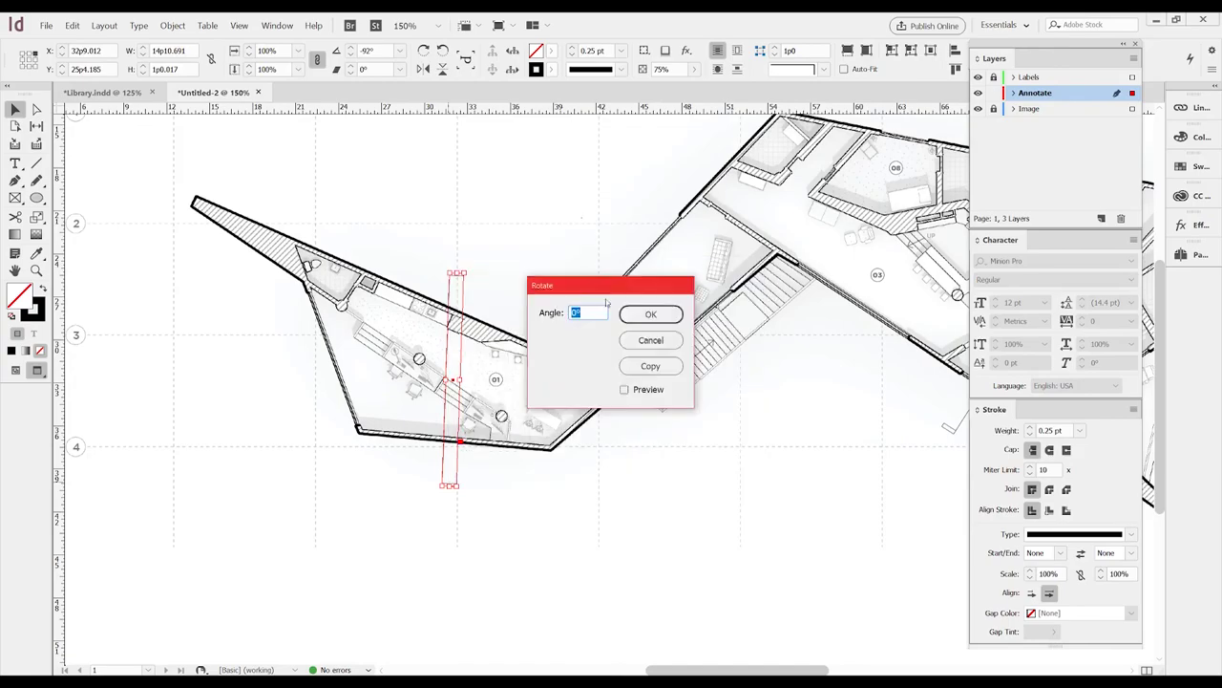
{"action": "left_click", "coordinate": [649, 339]}
Step: Rotate the section line through room 01 to -90.25° and nudge it to the left
{"action": "scroll", "coordinate": [452, 482], "scroll_direction": "up", "scroll_amount": 4}
{"action": "left_click_drag", "start_coordinate": [425, 485], "coordinate": [437, 491]}
{"action": "scroll", "coordinate": [476, 475], "scroll_direction": "down", "scroll_amount": 3}
{"action": "key", "text": "Left"}
{"action": "key", "text": "Left"}
{"action": "key", "text": "Left"}
{"action": "key", "text": "Left"}
{"action": "key", "text": "Left"}
{"action": "key", "text": "Left"}
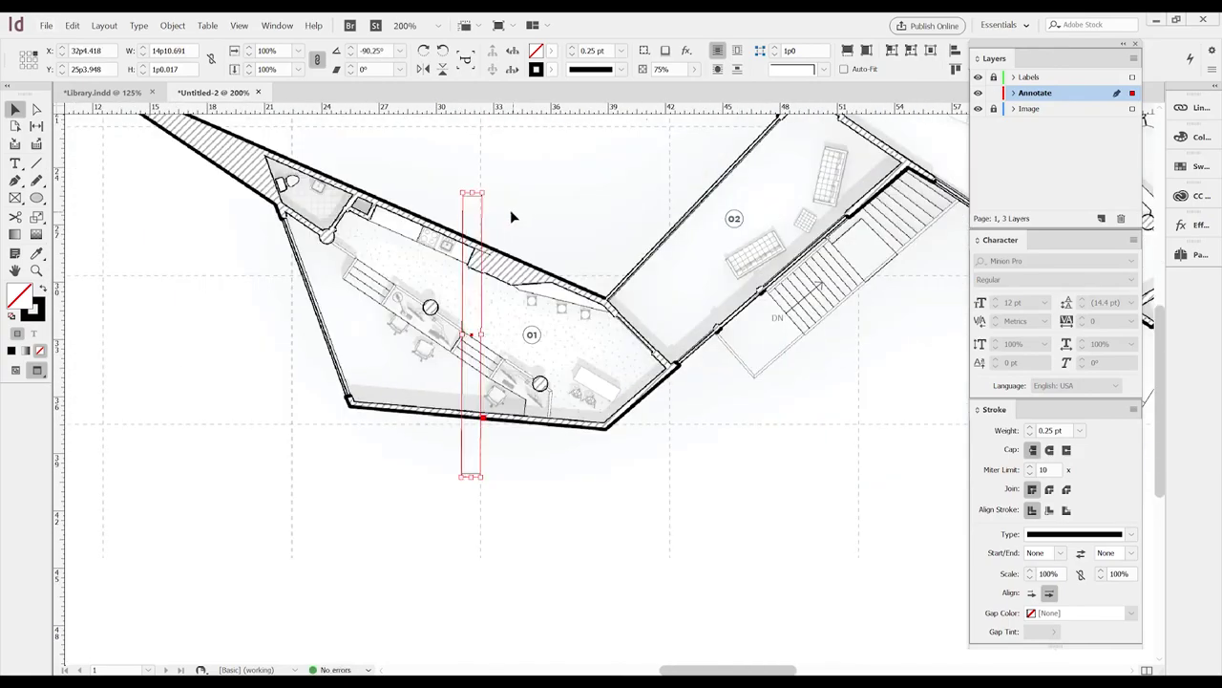
Step: Examine the placement of both section lines on the whole page without frame edges and in presentation view
{"action": "left_click", "coordinate": [504, 212]}
{"action": "key", "text": "shift+w"}
{"action": "key", "text": "shift+w"}
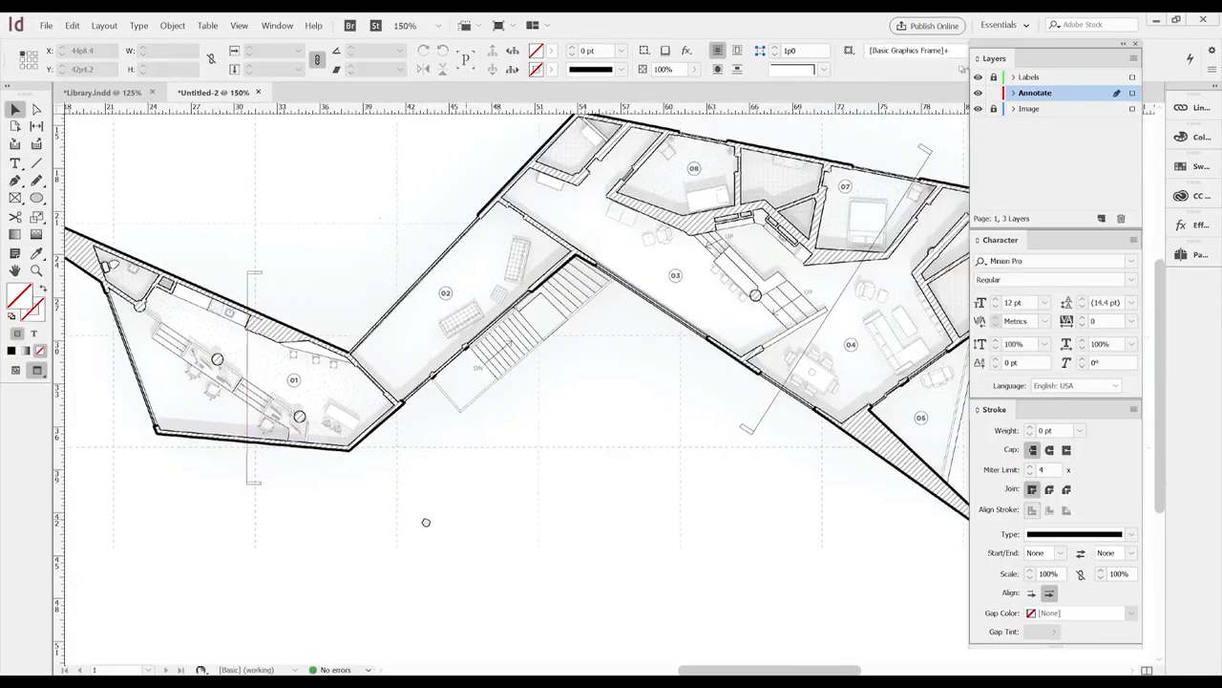
{"action": "key", "text": "shift+w"}
{"action": "key", "text": "shift+w"}
{"action": "key", "text": "ctrl+a"}
{"action": "key", "text": "ctrl+shift+a"}
{"action": "key", "text": "shift+w"}
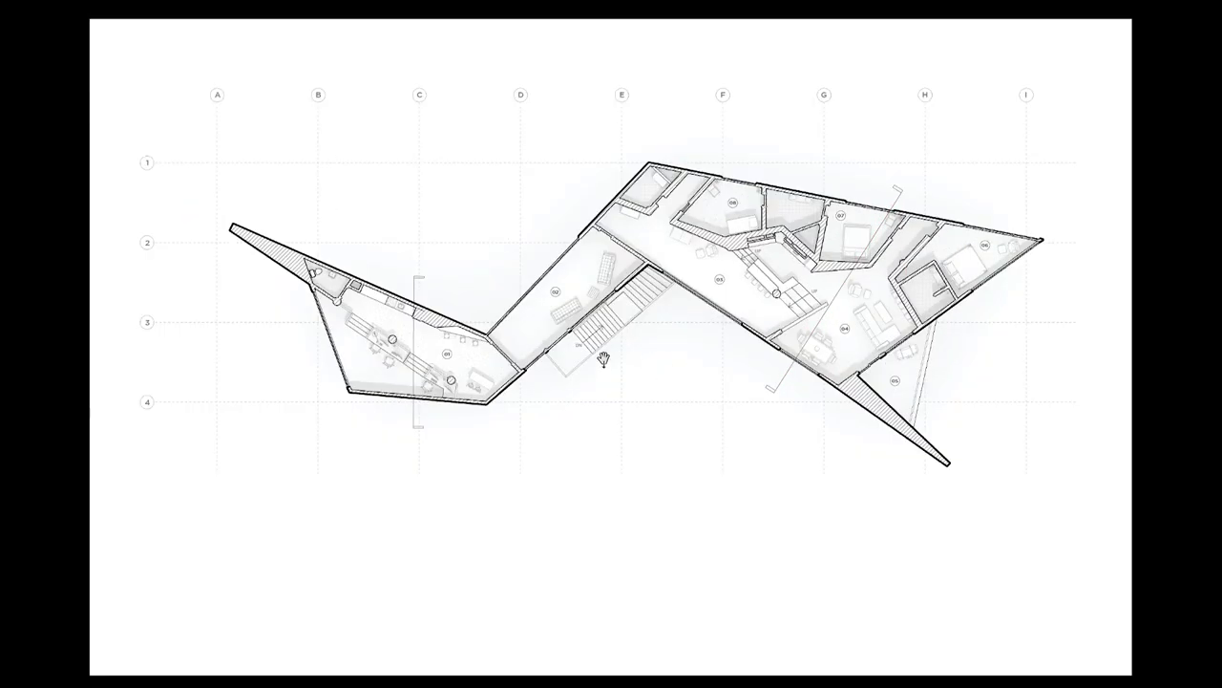
{"action": "key", "text": "shift+w"}
{"action": "left_click_drag", "start_coordinate": [677, 368], "coordinate": [599, 310]}
{"action": "scroll", "coordinate": [604, 380], "scroll_direction": "down", "scroll_amount": 1}
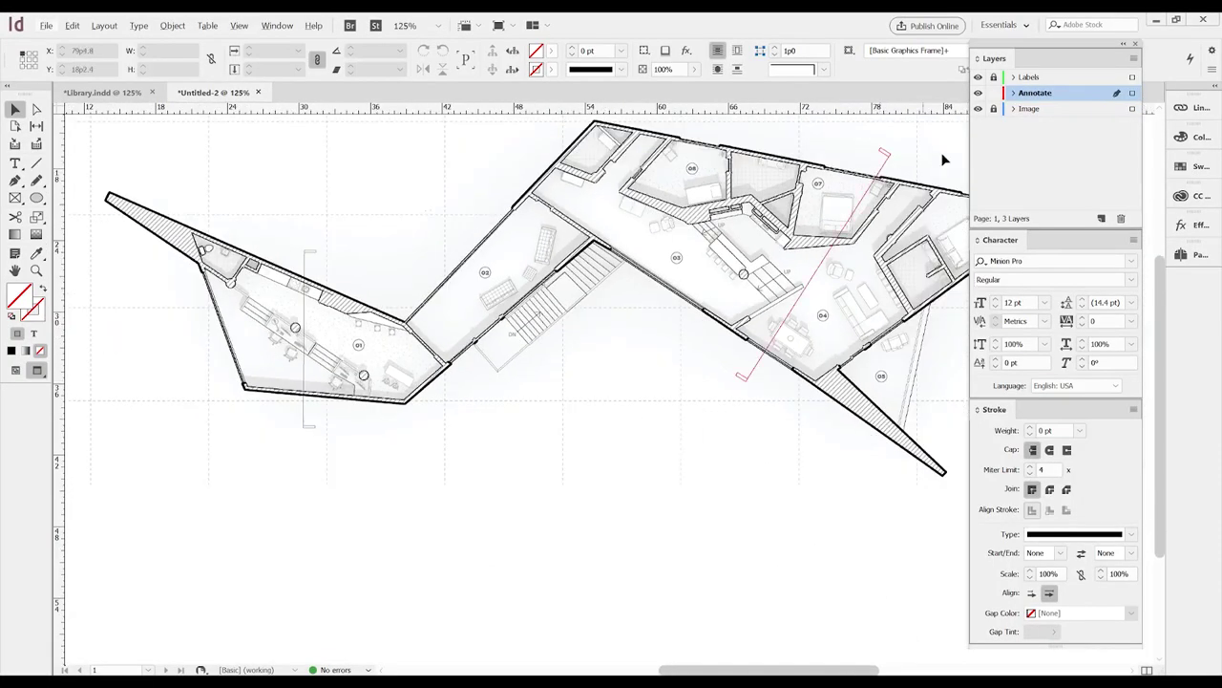
Step: Extend the image frame downward to 54p2.4 high to expose the reference scale below the plan, and lock the Image layer
{"action": "left_click_drag", "start_coordinate": [796, 383], "coordinate": [674, 285]}
{"action": "left_click", "coordinate": [568, 383]}
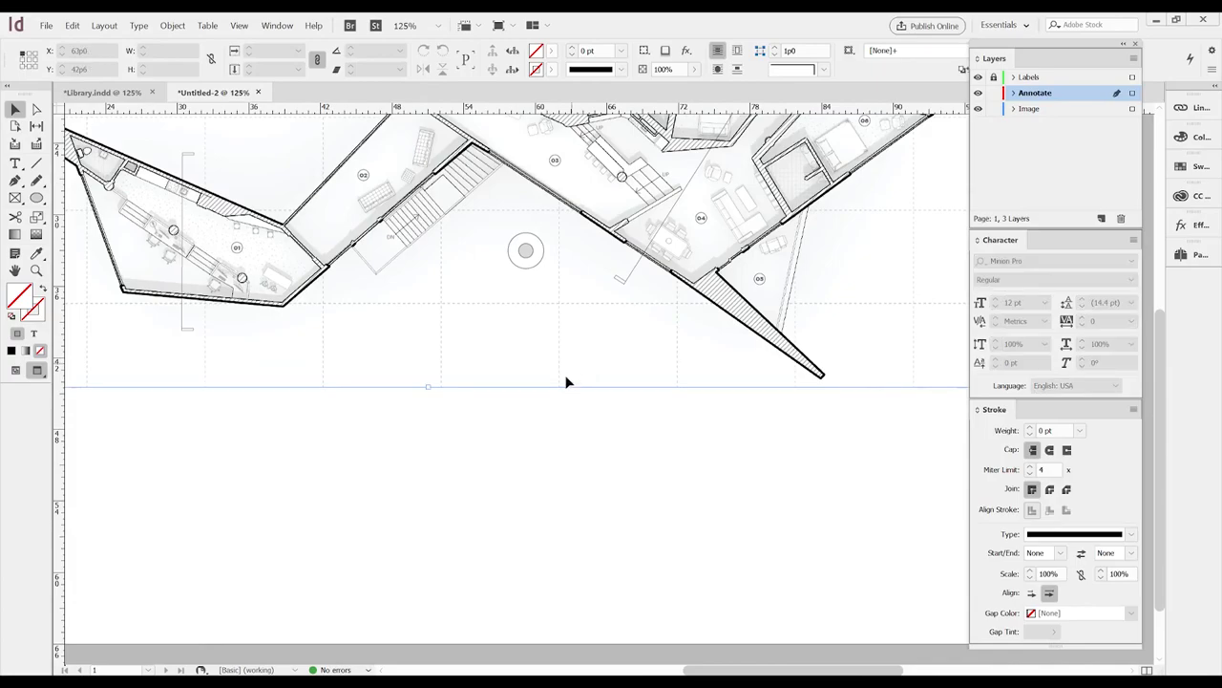
{"action": "left_click_drag", "start_coordinate": [425, 391], "coordinate": [462, 555]}
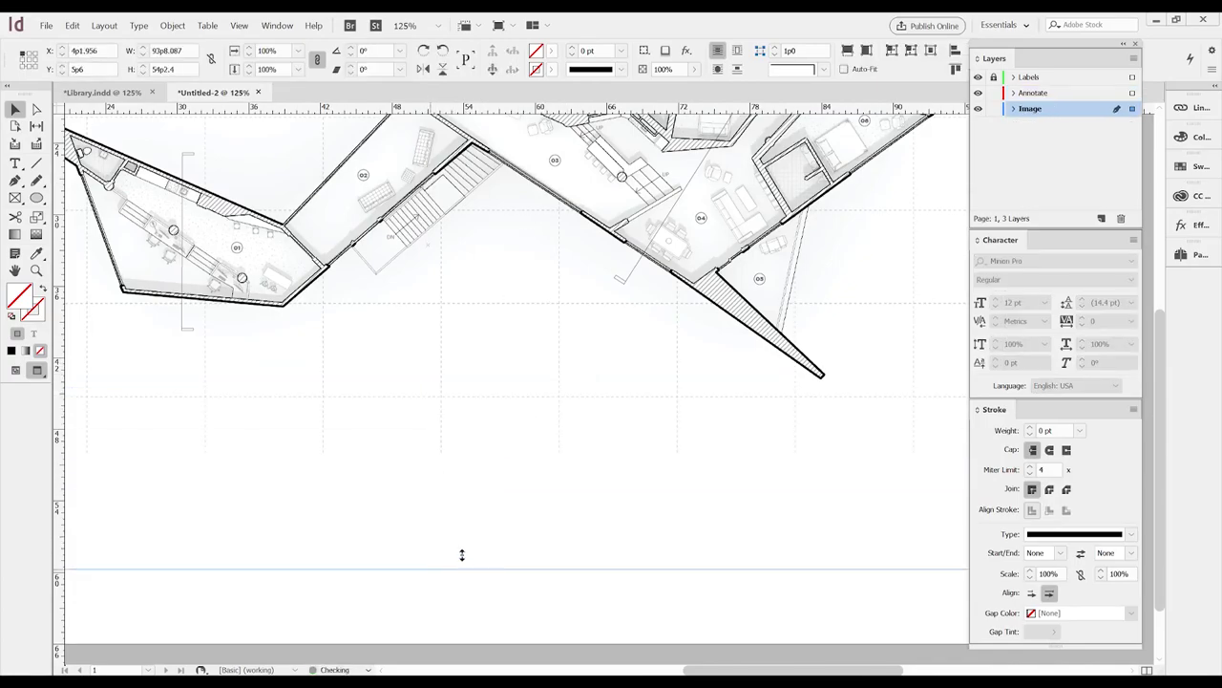
{"action": "left_click", "coordinate": [993, 108]}
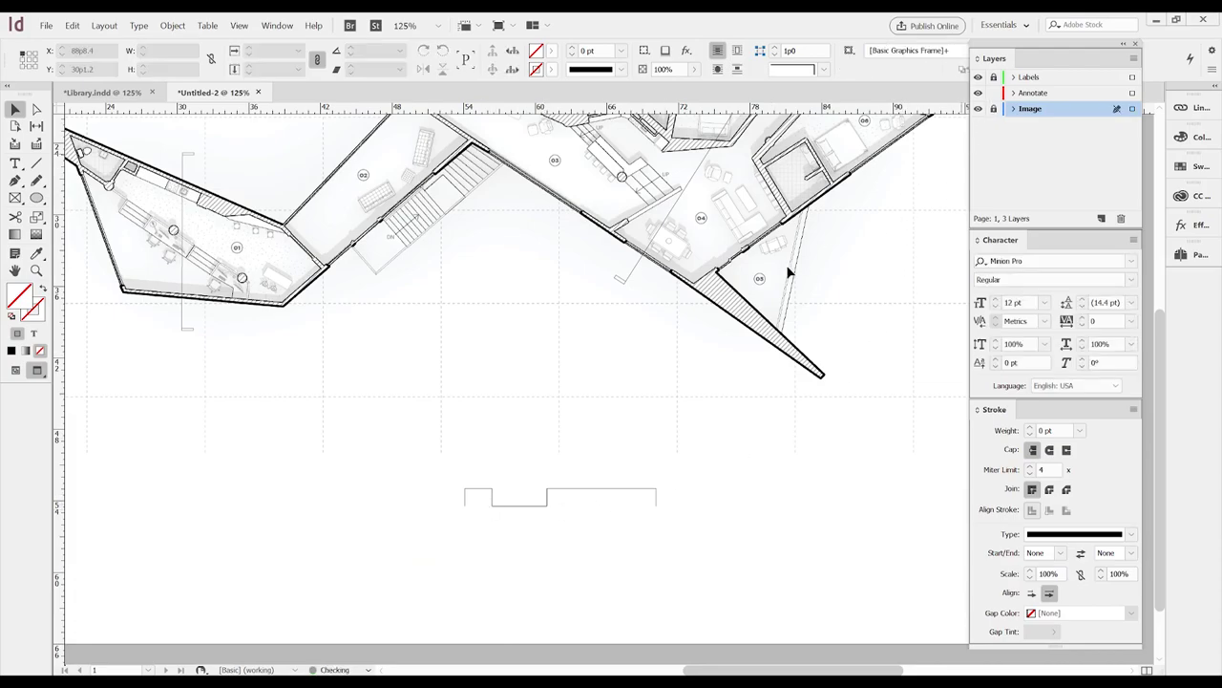
Step: Copy the scale bar from Library.indd and align its zero end with the start of the reference scale below the plan
{"action": "left_click", "coordinate": [112, 92]}
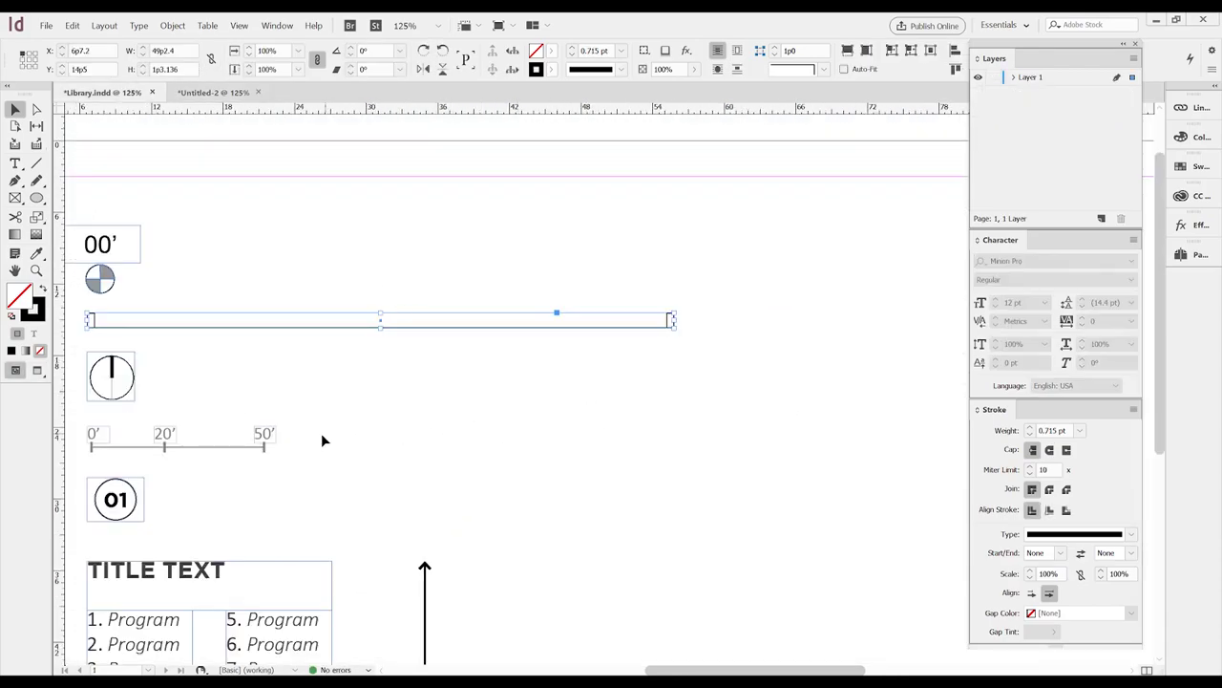
{"action": "left_click", "coordinate": [222, 93]}
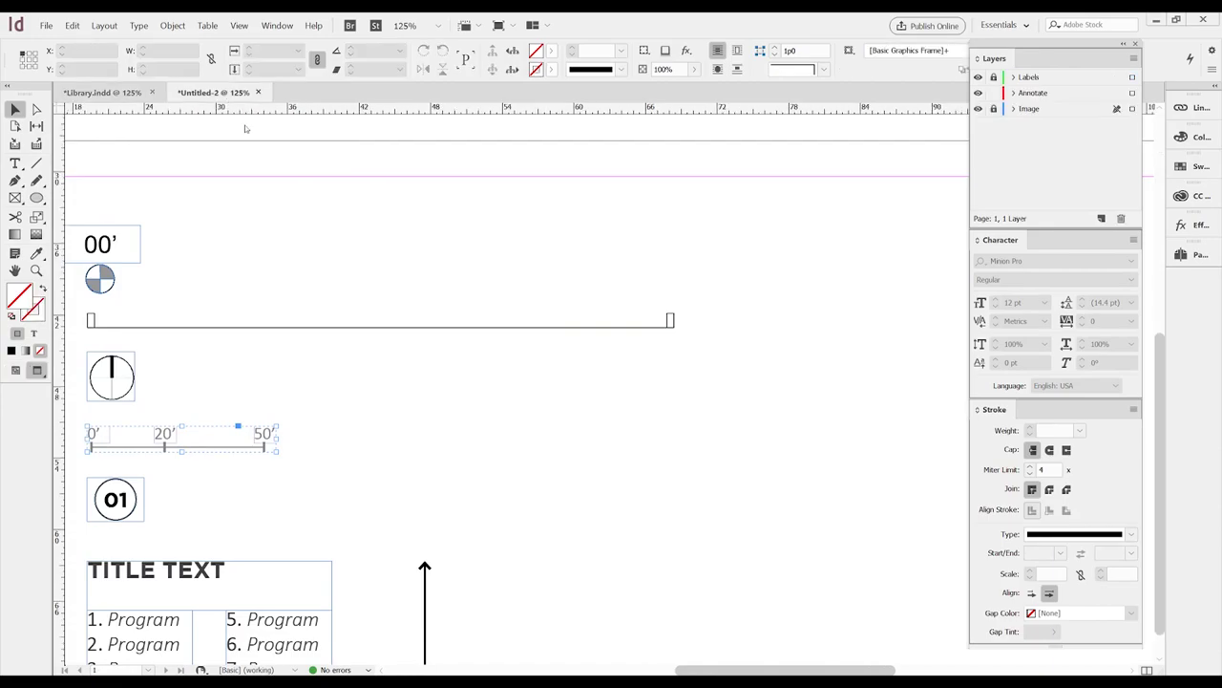
{"action": "scroll", "coordinate": [531, 430], "scroll_direction": "up", "scroll_amount": 2}
{"action": "key", "text": "ctrl+v"}
{"action": "left_click_drag", "start_coordinate": [703, 357], "coordinate": [682, 394]}
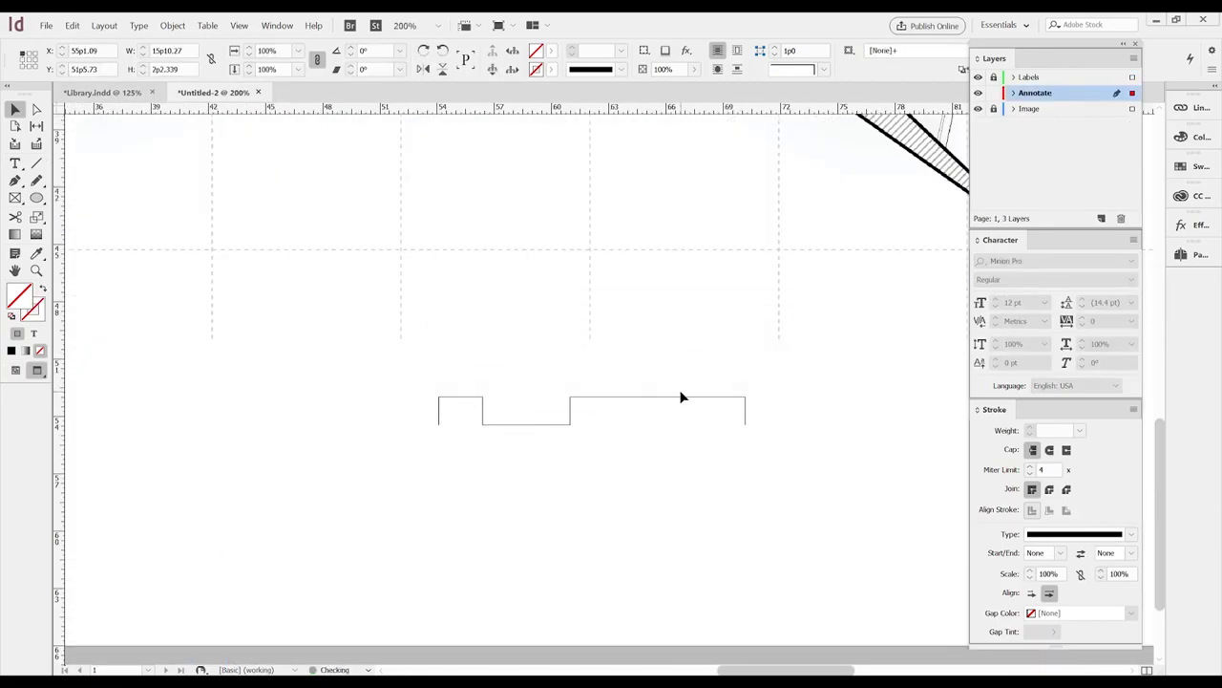
{"action": "scroll", "coordinate": [551, 404], "scroll_direction": "up", "scroll_amount": 1}
{"action": "left_click_drag", "start_coordinate": [459, 389], "coordinate": [450, 384]}
Step: Scale the scale bar and its labels down to about 8p10 wide, keeping it aligned with the reference scale's start
{"action": "scroll", "coordinate": [578, 396], "scroll_direction": "up", "scroll_amount": 3}
{"action": "scroll", "coordinate": [457, 382], "scroll_direction": "down", "scroll_amount": 2}
{"action": "double_click", "coordinate": [636, 363]}
{"action": "double_click", "coordinate": [512, 322]}
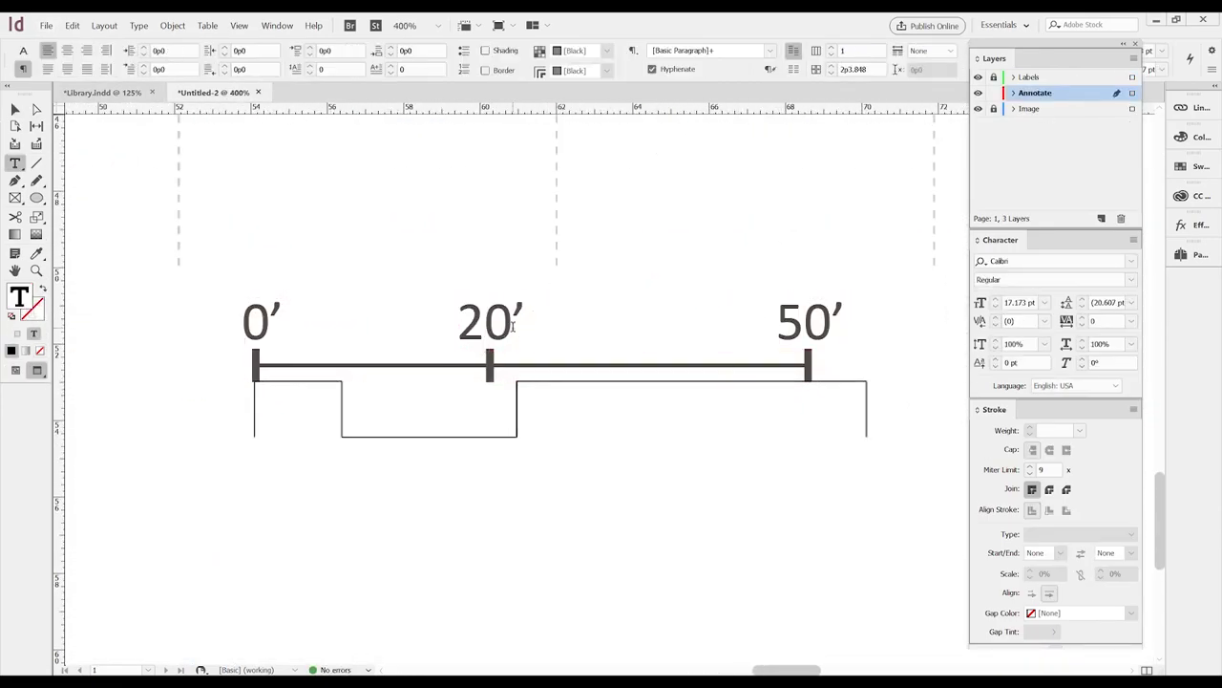
{"action": "double_click", "coordinate": [516, 325]}
{"action": "key", "text": "Escape"}
{"action": "key", "text": "Escape"}
{"action": "left_click_drag", "start_coordinate": [848, 298], "coordinate": [578, 334]}
{"action": "left_click", "coordinate": [554, 409]}
{"action": "scroll", "coordinate": [556, 431], "scroll_direction": "down", "scroll_amount": 2}
{"action": "scroll", "coordinate": [556, 431], "scroll_direction": "up", "scroll_amount": 2}
{"action": "scroll", "coordinate": [575, 398], "scroll_direction": "up", "scroll_amount": 1}
{"action": "left_click", "coordinate": [437, 388]}
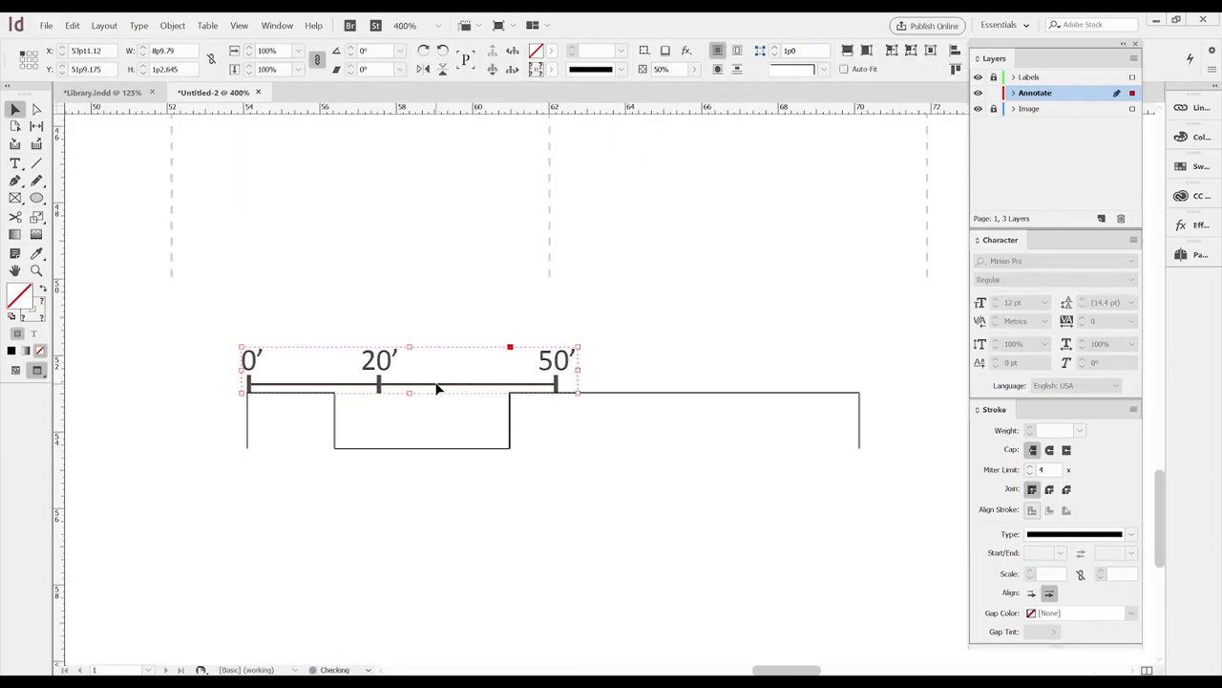
Step: Resize the two scale bar segments so their ticks line up with the first two steps of the reference scale
{"action": "left_click_drag", "start_coordinate": [437, 387], "coordinate": [642, 440]}
{"action": "left_click", "coordinate": [445, 454]}
{"action": "scroll", "coordinate": [445, 455], "scroll_direction": "up", "scroll_amount": 4}
{"action": "scroll", "coordinate": [498, 407], "scroll_direction": "down", "scroll_amount": 8}
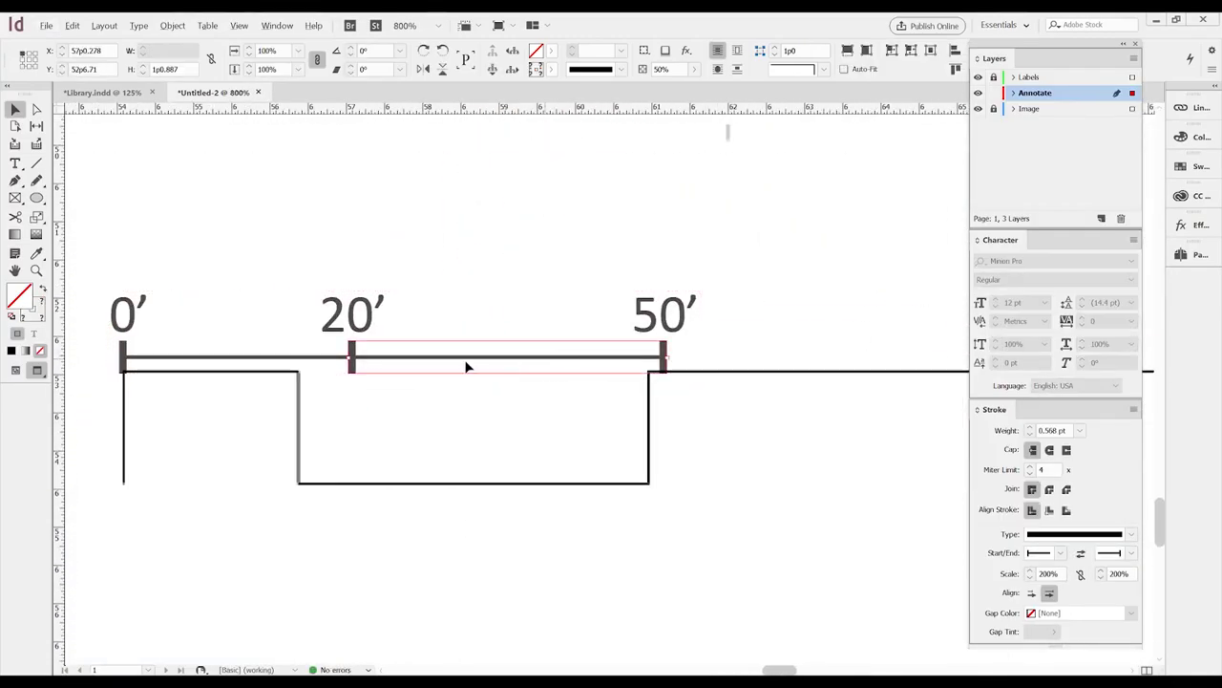
{"action": "scroll", "coordinate": [274, 382], "scroll_direction": "up", "scroll_amount": 2}
{"action": "double_click", "coordinate": [274, 382]}
{"action": "left_click_drag", "start_coordinate": [274, 382], "coordinate": [361, 381]}
{"action": "scroll", "coordinate": [361, 381], "scroll_direction": "up", "scroll_amount": 2}
{"action": "left_click_drag", "start_coordinate": [361, 381], "coordinate": [631, 388]}
{"action": "left_click", "coordinate": [635, 409]}
{"action": "scroll", "coordinate": [385, 388], "scroll_direction": "down", "scroll_amount": 3}
{"action": "left_click_drag", "start_coordinate": [410, 359], "coordinate": [369, 360]}
Step: Change the scale bar labels 20' and 50' to 5' and 10'
{"action": "double_click", "coordinate": [368, 360]}
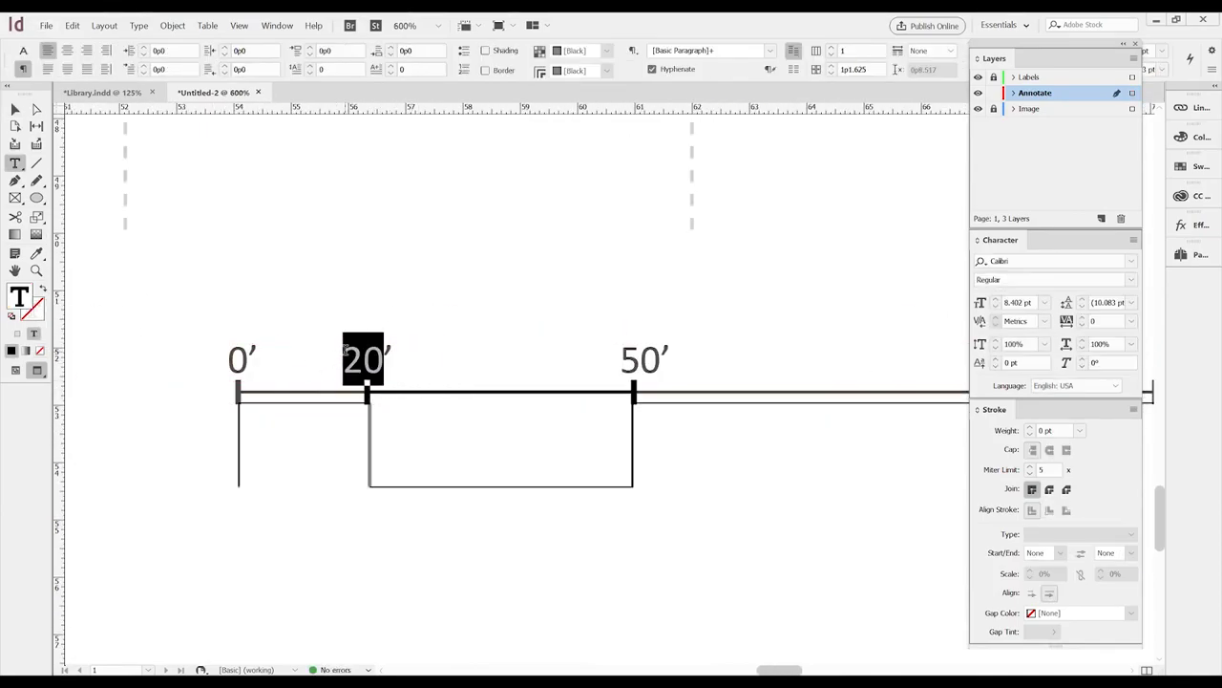
{"action": "type", "text": "5'"}
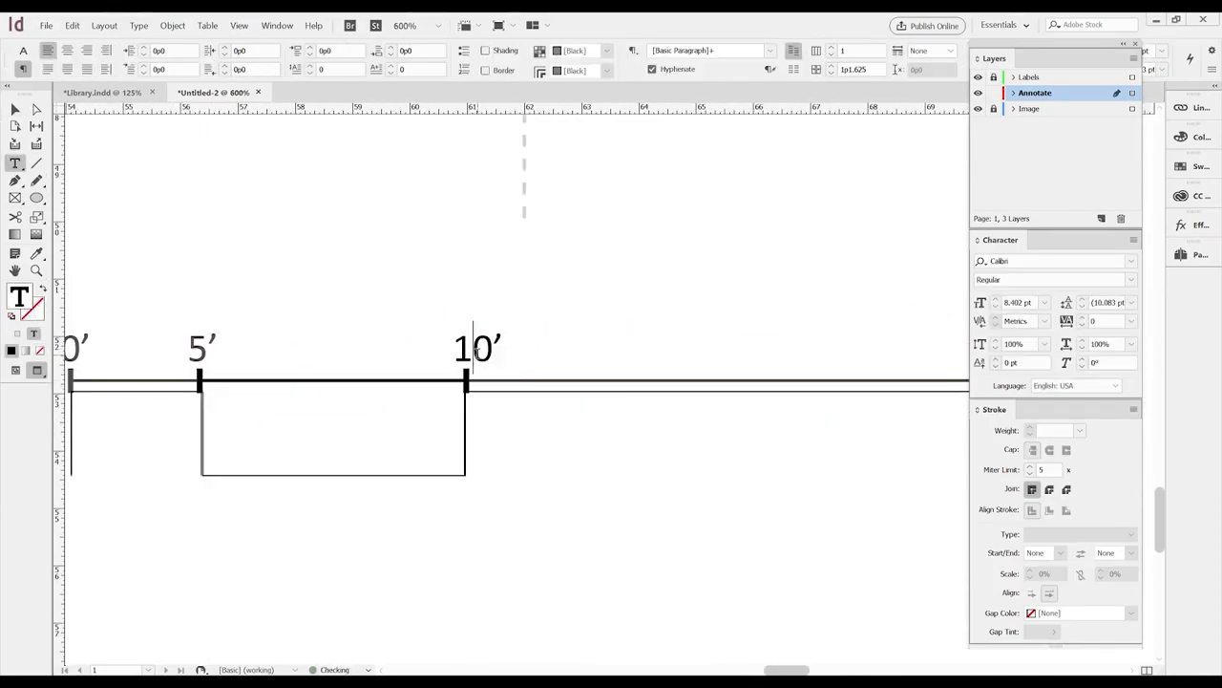
{"action": "left_click", "coordinate": [493, 359]}
Step: Add a third segment reaching the reference scale's far end, copy the last label to it and change the labels to 15'
{"action": "left_click_drag", "start_coordinate": [492, 360], "coordinate": [104, 338]}
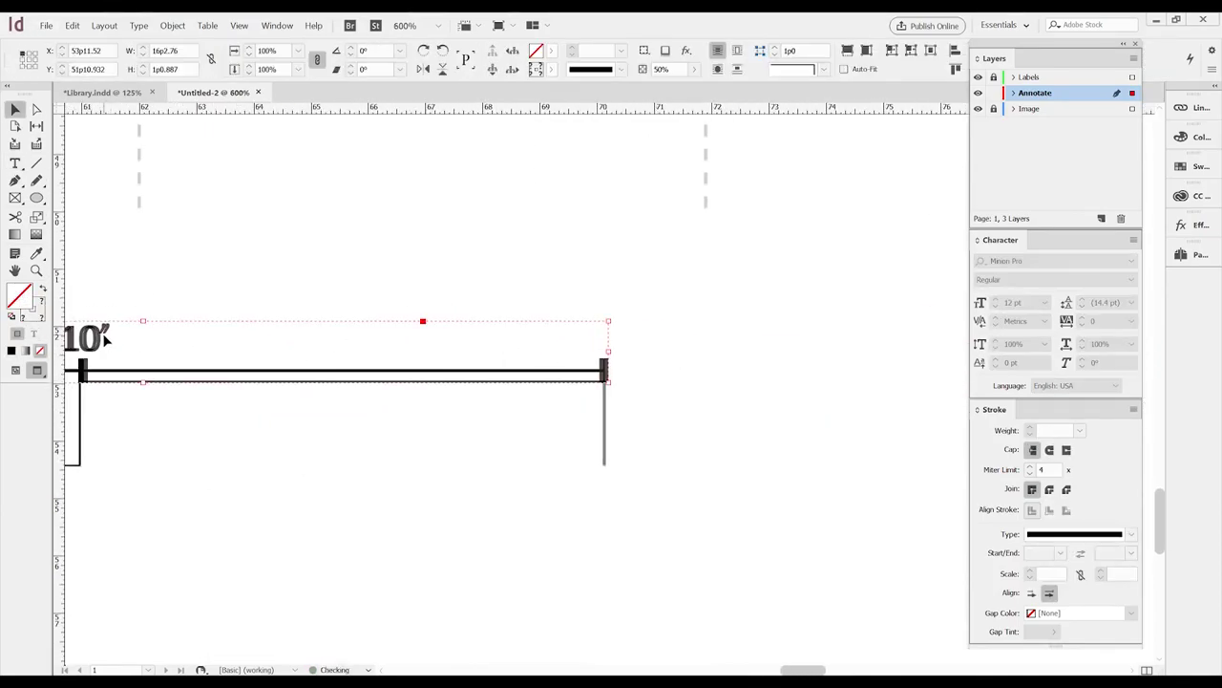
{"action": "double_click", "coordinate": [357, 362]}
{"action": "left_click_drag", "start_coordinate": [349, 362], "coordinate": [839, 375]}
{"action": "type", "text": "5"}
{"action": "key", "text": "Escape"}
{"action": "scroll", "coordinate": [838, 375], "scroll_direction": "down", "scroll_amount": 1}
Step: Change the label at the far end of the scale bar to 35'
{"action": "double_click", "coordinate": [849, 370]}
{"action": "double_click", "coordinate": [845, 371]}
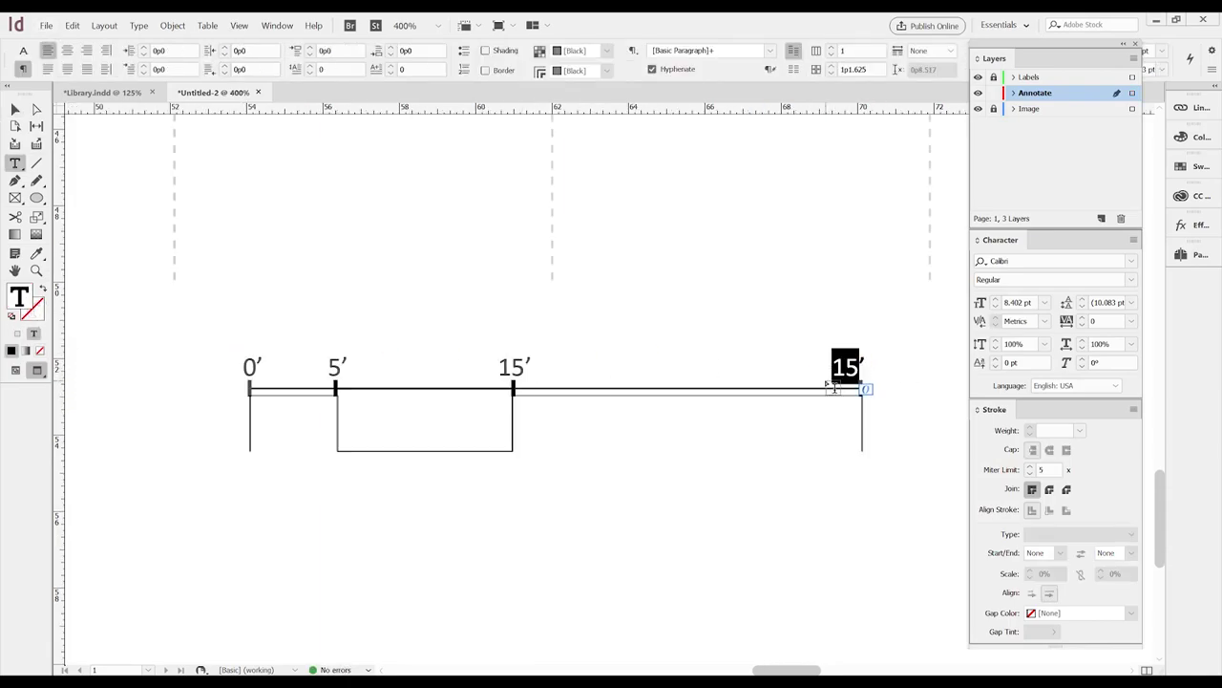
{"action": "type", "text": "35"}
{"action": "key", "text": "Escape"}
{"action": "left_click", "coordinate": [792, 425]}
{"action": "key", "text": "ctrl+minus"}
{"action": "key", "text": "ctrl+minus"}
{"action": "key", "text": "ctrl+minus"}
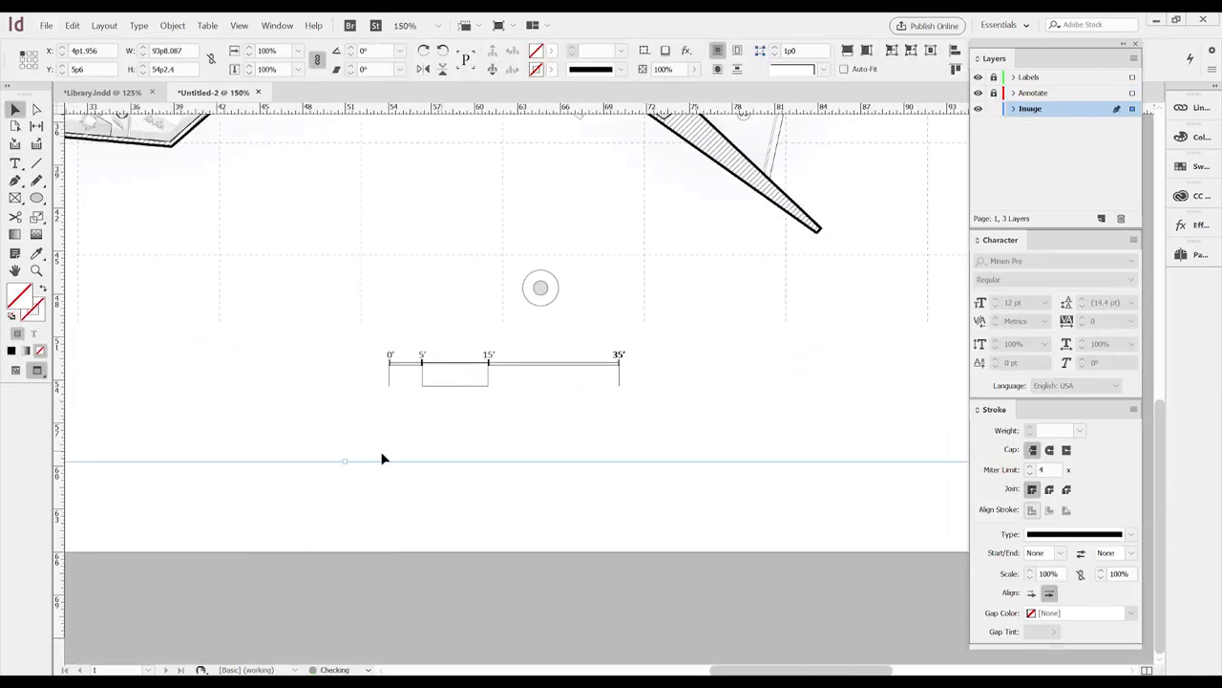
Step: Crop the bottom of the image frame back to hide the reference scale, lock the Image layer and unlock the Annotate layer
{"action": "left_click_drag", "start_coordinate": [347, 461], "coordinate": [347, 244]}
{"action": "left_click", "coordinate": [545, 418]}
{"action": "left_click_drag", "start_coordinate": [593, 432], "coordinate": [769, 465]}
{"action": "scroll", "coordinate": [768, 465], "scroll_direction": "down", "scroll_amount": 1, "text": "alt"}
{"action": "left_click", "coordinate": [993, 109]}
{"action": "left_click", "coordinate": [993, 93]}
{"action": "scroll", "coordinate": [661, 403], "scroll_direction": "up", "scroll_amount": 4, "text": "alt"}
Step: Select the finished scale bar with its labels and move it below room 01
{"action": "left_click", "coordinate": [668, 417]}
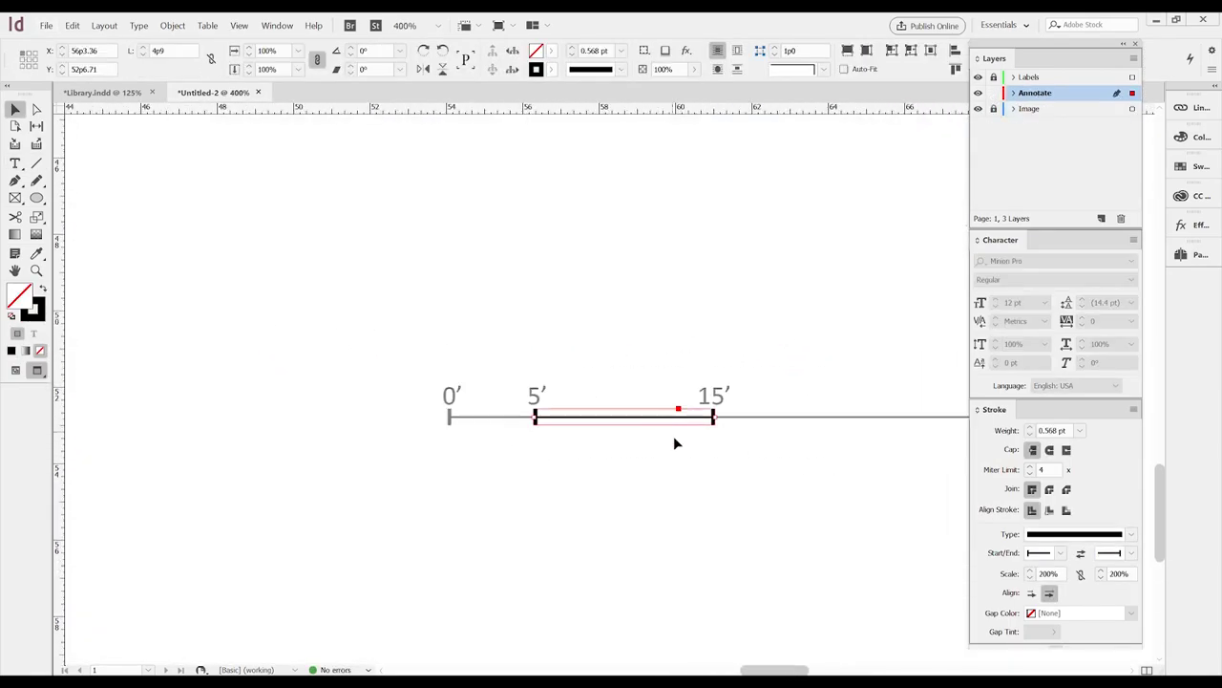
{"action": "key", "text": "ctrl+minus"}
{"action": "key", "text": "ctrl+minus"}
{"action": "key", "text": "ctrl+minus"}
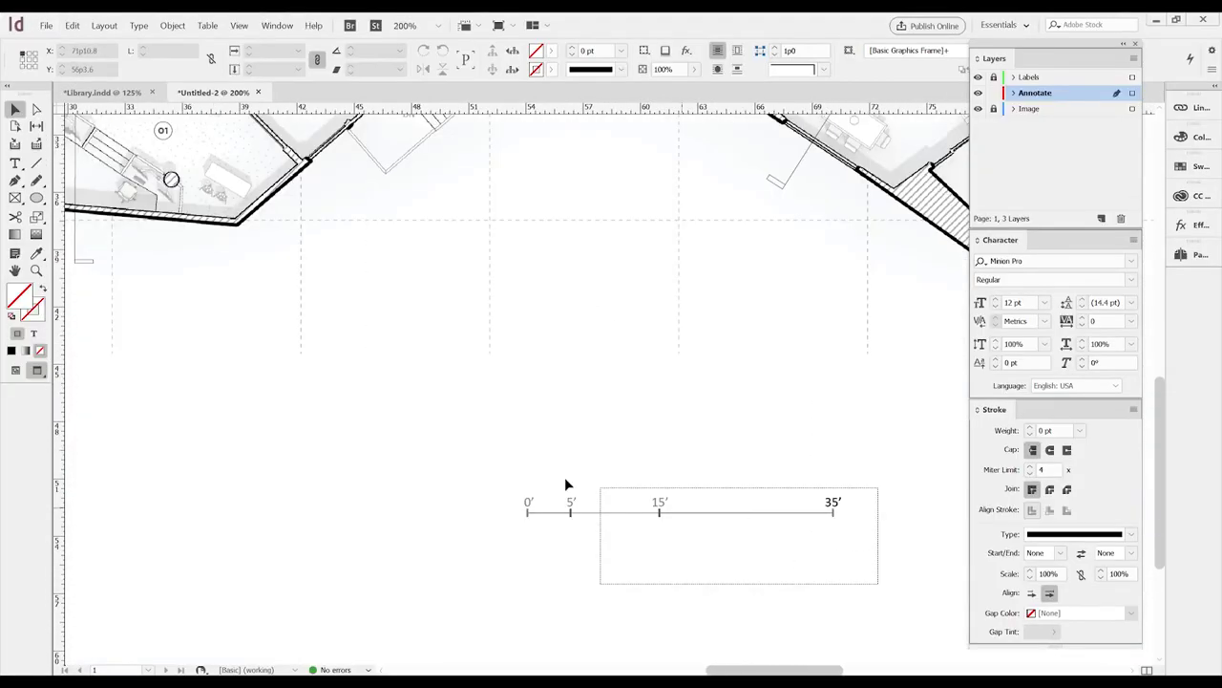
{"action": "left_click", "coordinate": [841, 490]}
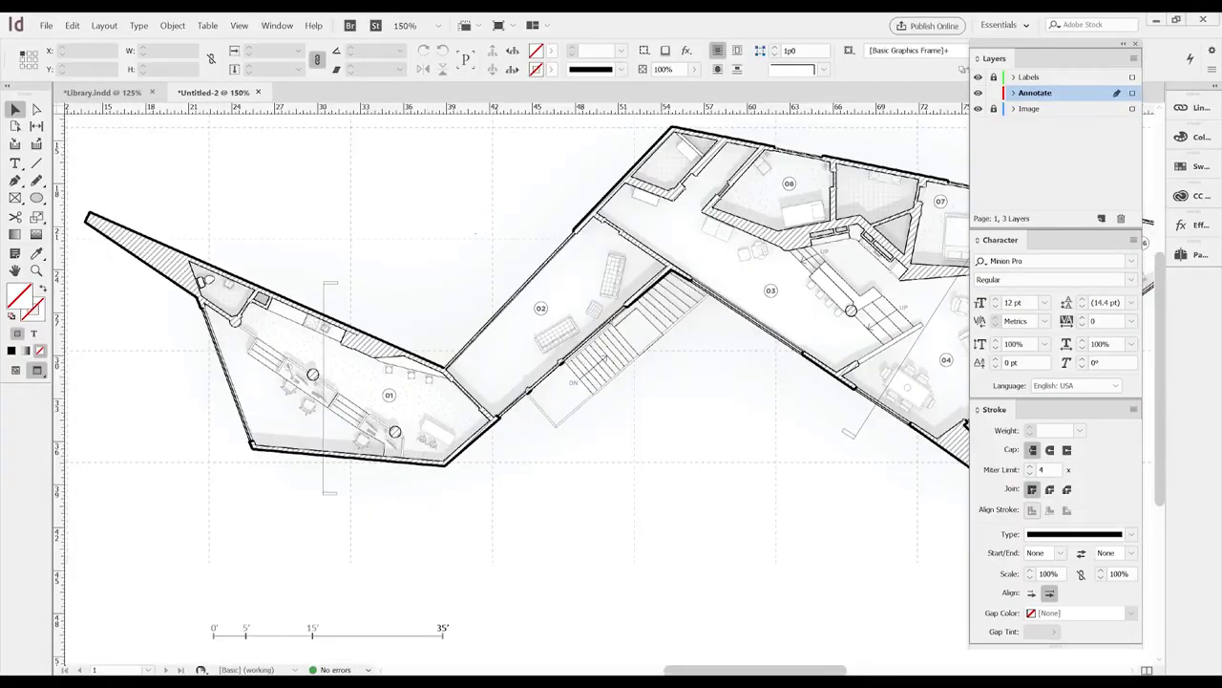
Step: Copy the north arrow from Library.indd, shrink and rotate it toward the upper right, and place it beside the scale bar's 35' end
{"action": "left_click", "coordinate": [102, 91]}
{"action": "left_click", "coordinate": [124, 384]}
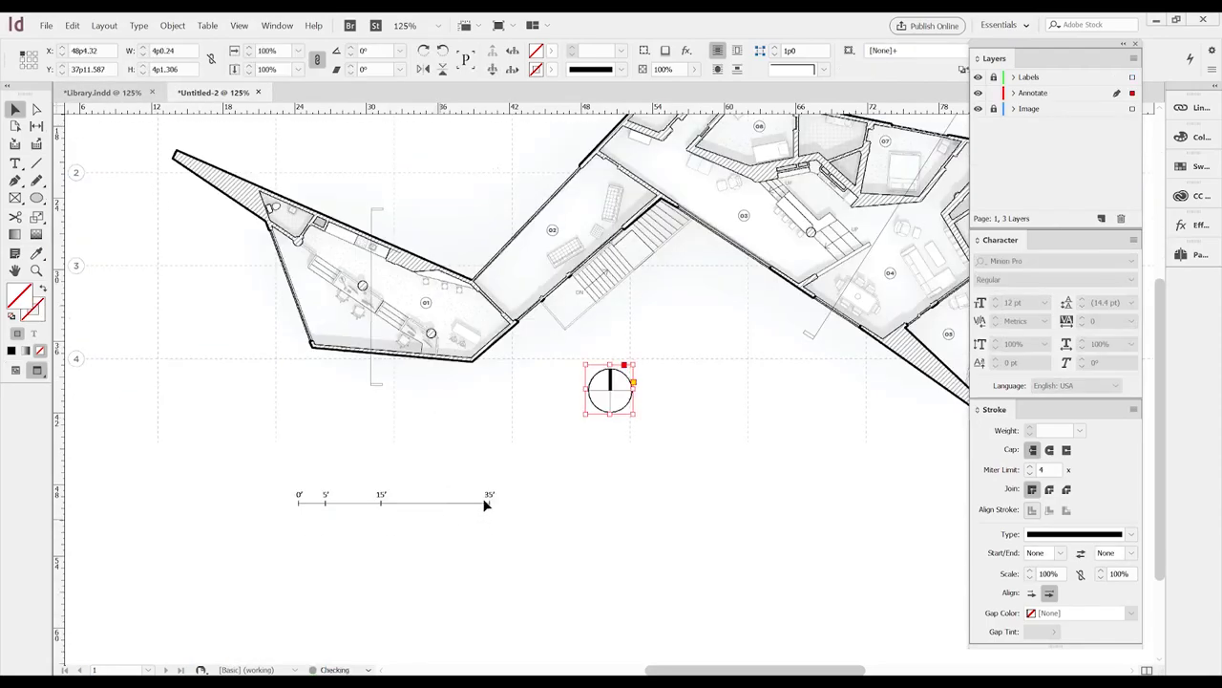
{"action": "left_click_drag", "start_coordinate": [605, 391], "coordinate": [567, 478]}
{"action": "key", "text": "ctrl+equal"}
{"action": "key", "text": "ctrl+equal"}
{"action": "key", "text": "ctrl+equal"}
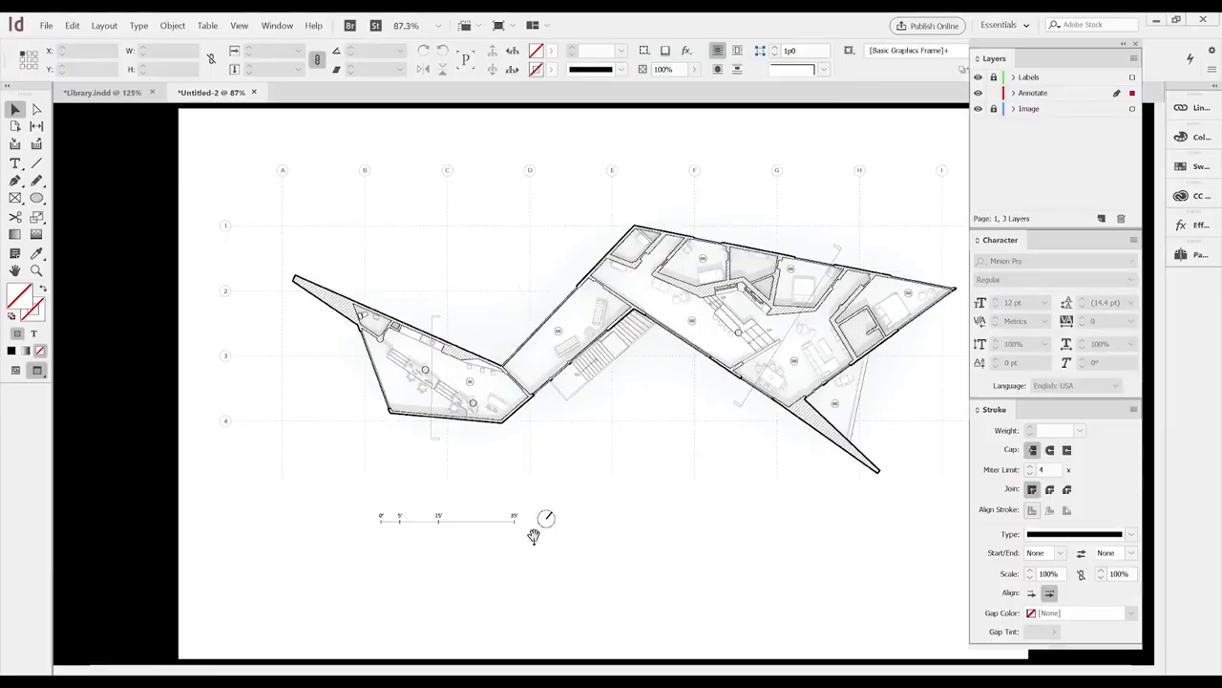
{"action": "key", "text": "w"}
{"action": "scroll", "coordinate": [534, 537], "scroll_direction": "up", "scroll_amount": 5}
{"action": "scroll", "coordinate": [467, 469], "scroll_direction": "down", "scroll_amount": 4}
Step: Copy the TITLE TEXT block with its eight-item program list from Library.indd and paste it below the floor plan
{"action": "left_click", "coordinate": [102, 93]}
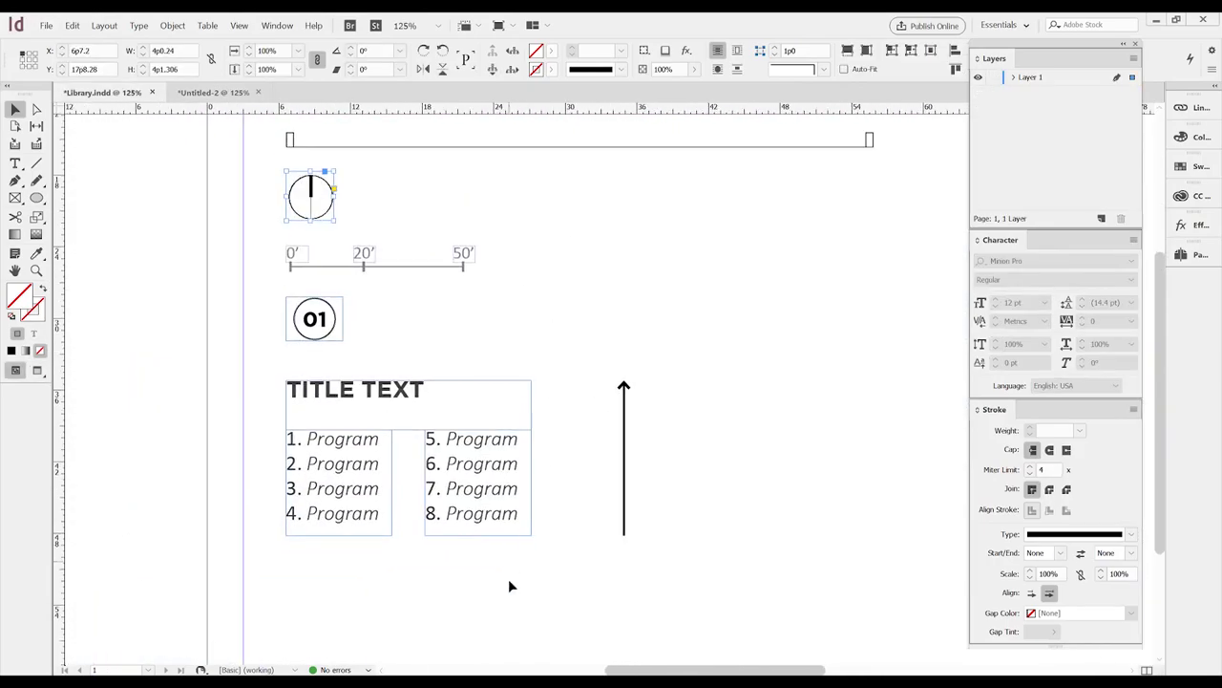
{"action": "left_click_drag", "start_coordinate": [509, 586], "coordinate": [315, 396]}
{"action": "key", "text": "ctrl+c"}
{"action": "left_click", "coordinate": [198, 93]}
{"action": "key", "text": "w"}
{"action": "key", "text": "ctrl+v"}
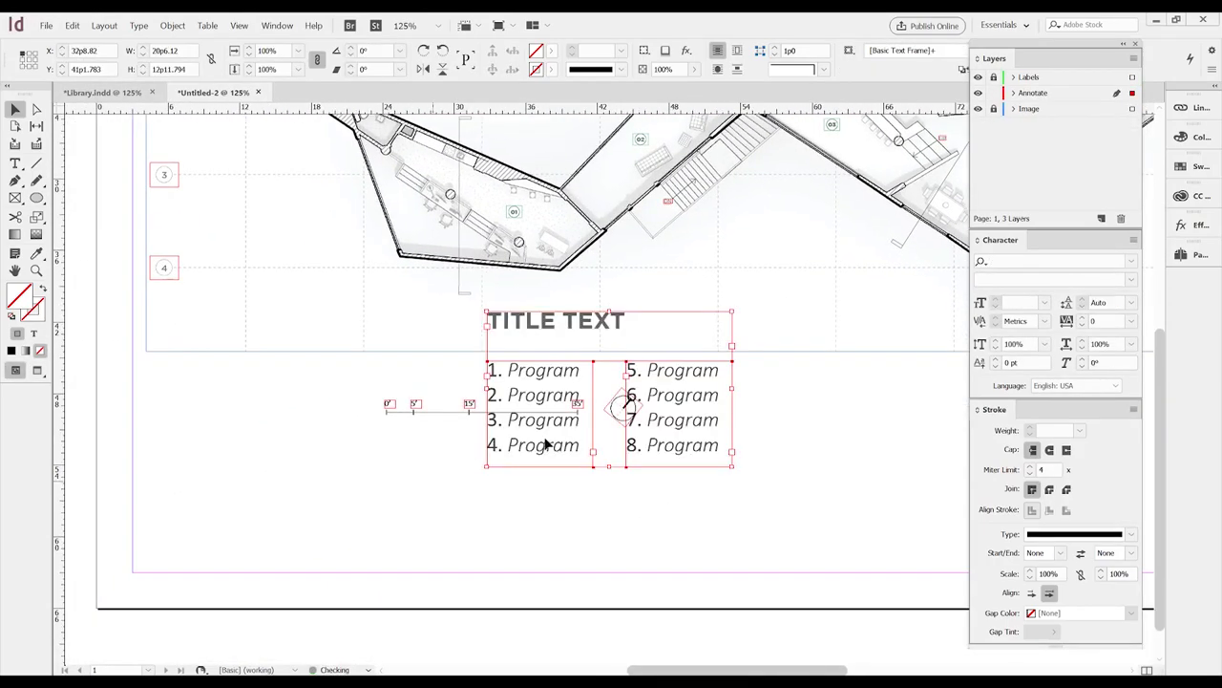